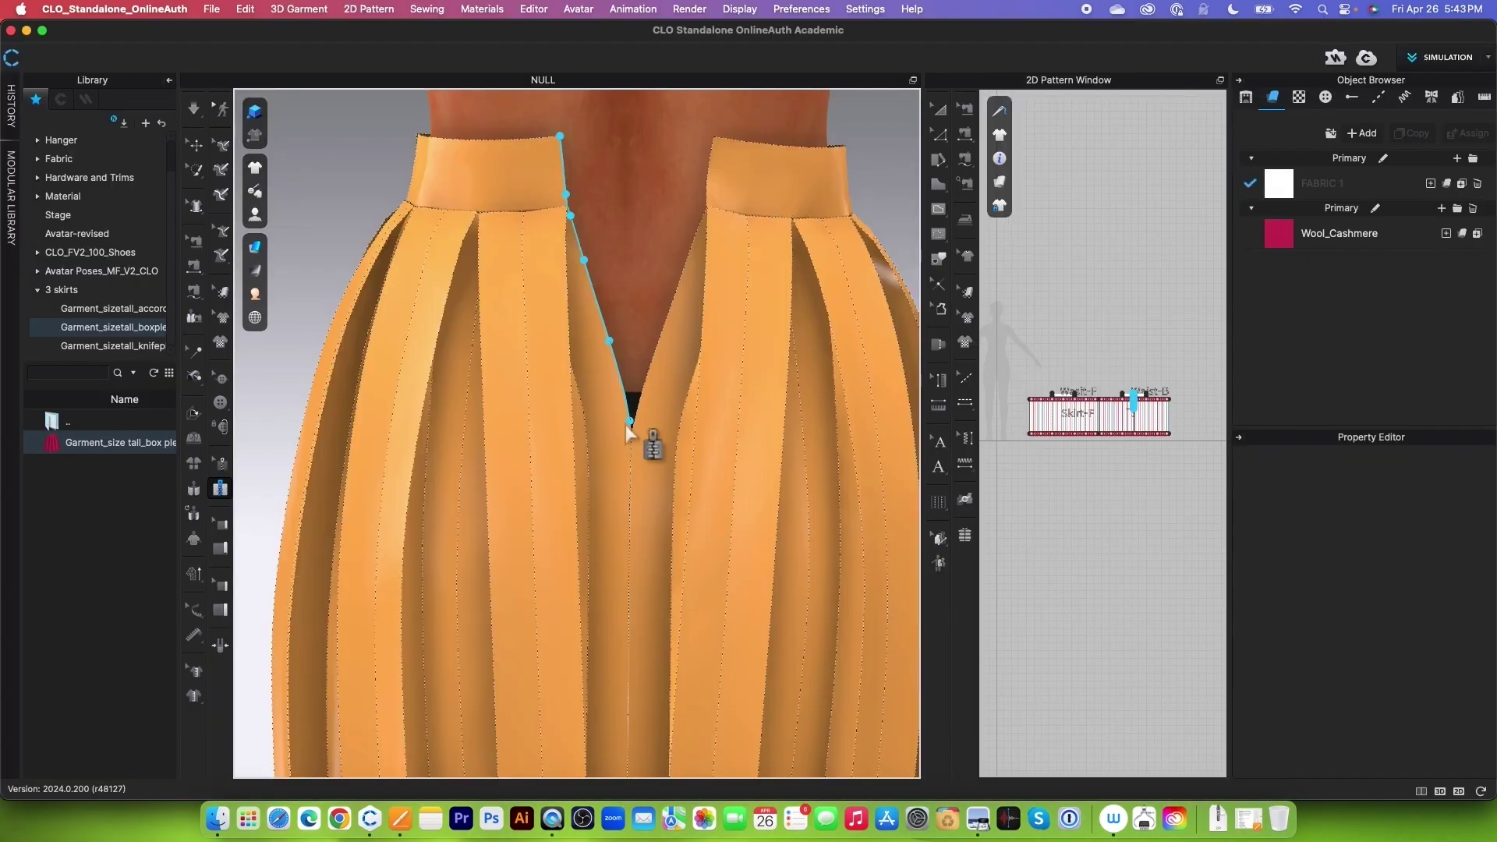
Finish the first zipper side from the waistband's top edge down to the bottom of the skirt's back opening, and start the opposite side.
double_click(628, 429)
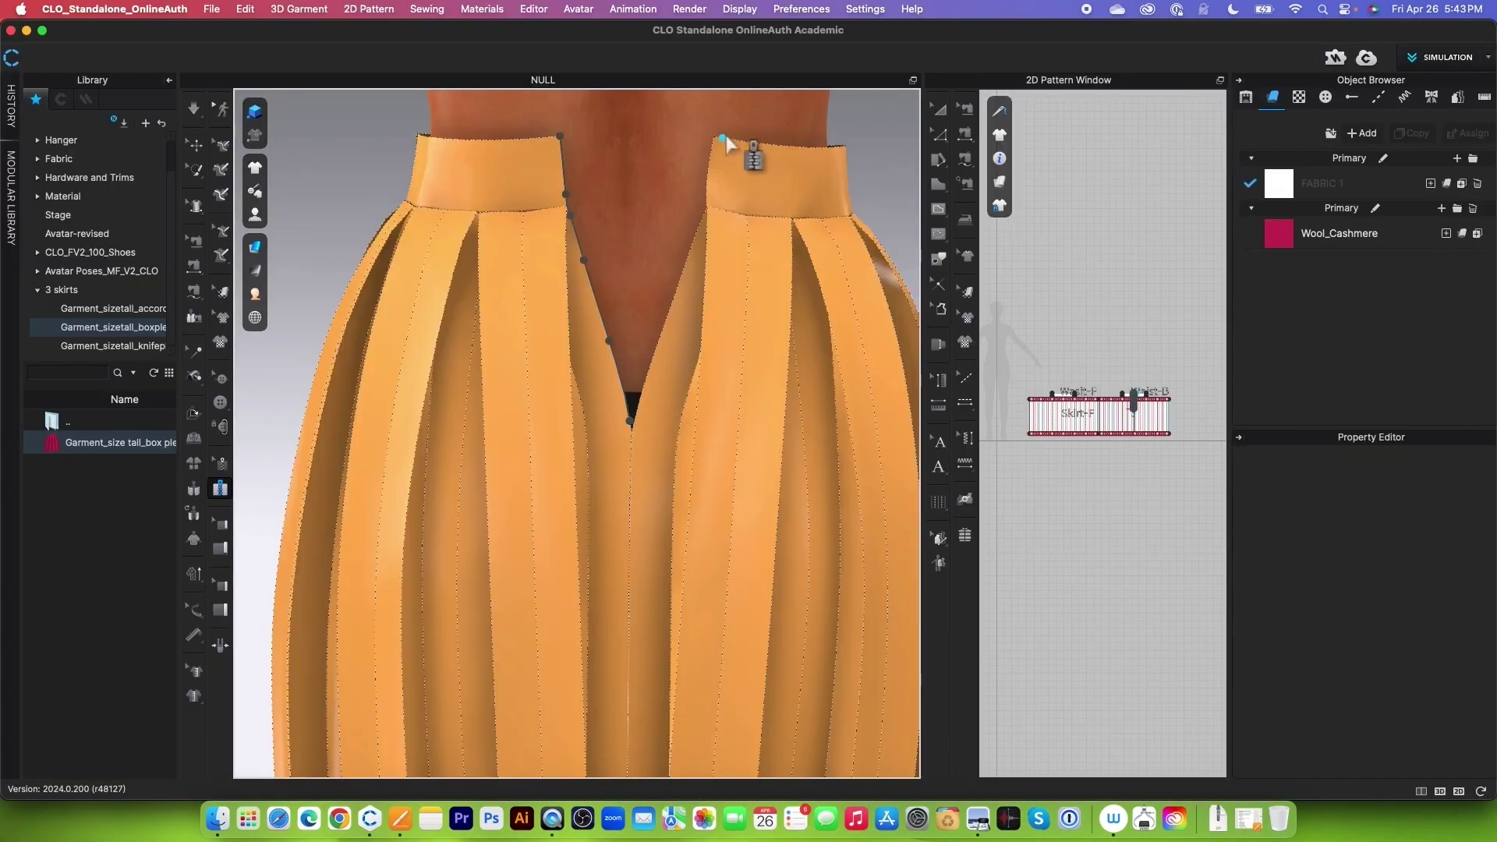
scroll(748, 148, up, 2)
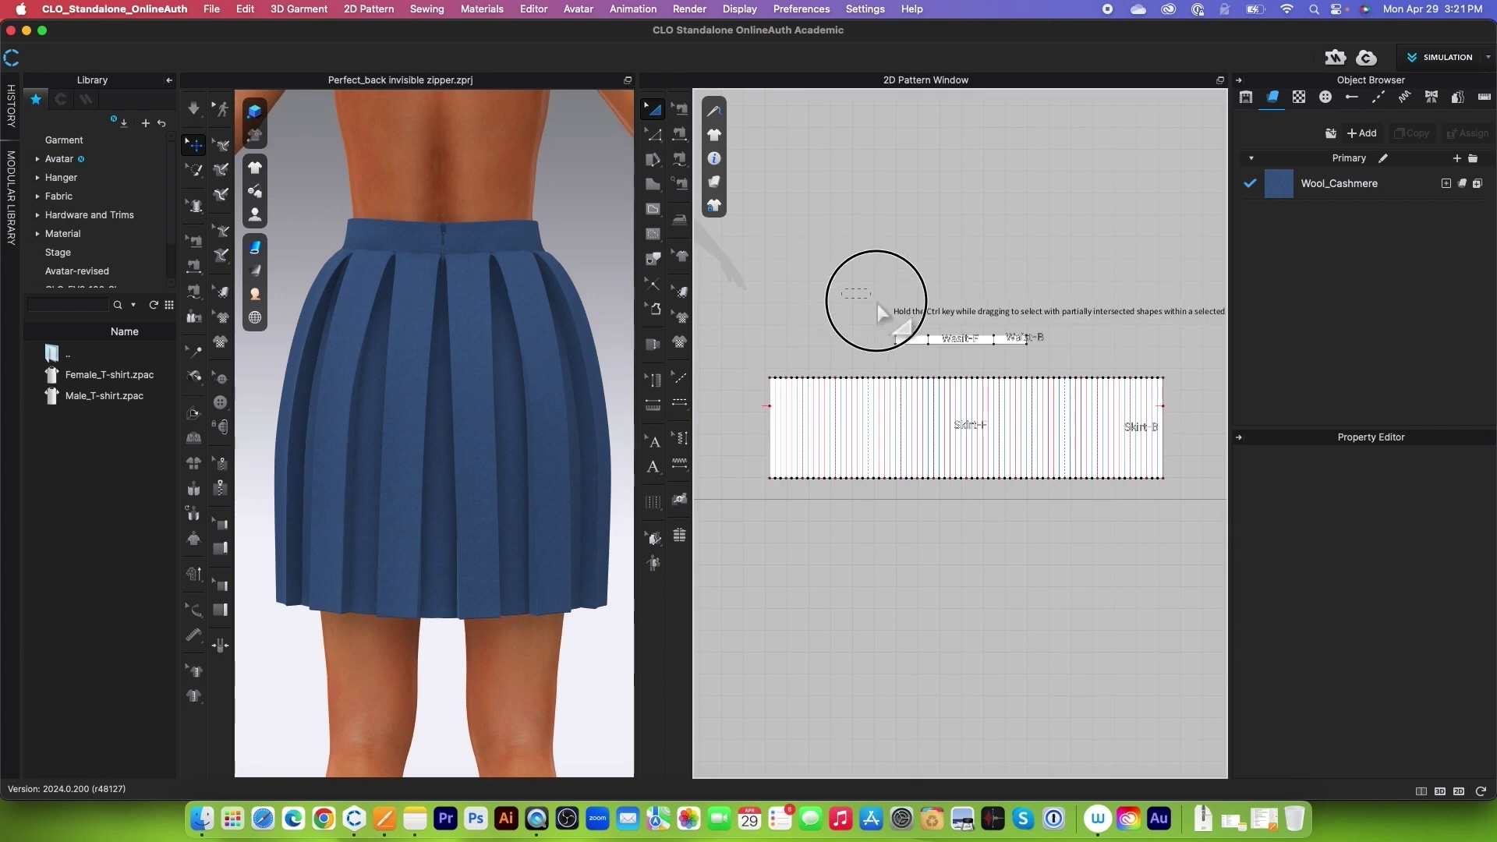
Select the front and back waistband patterns and create a Layer Clone (Under) of them.
drag(799, 269, 979, 321)
right_click(1021, 348)
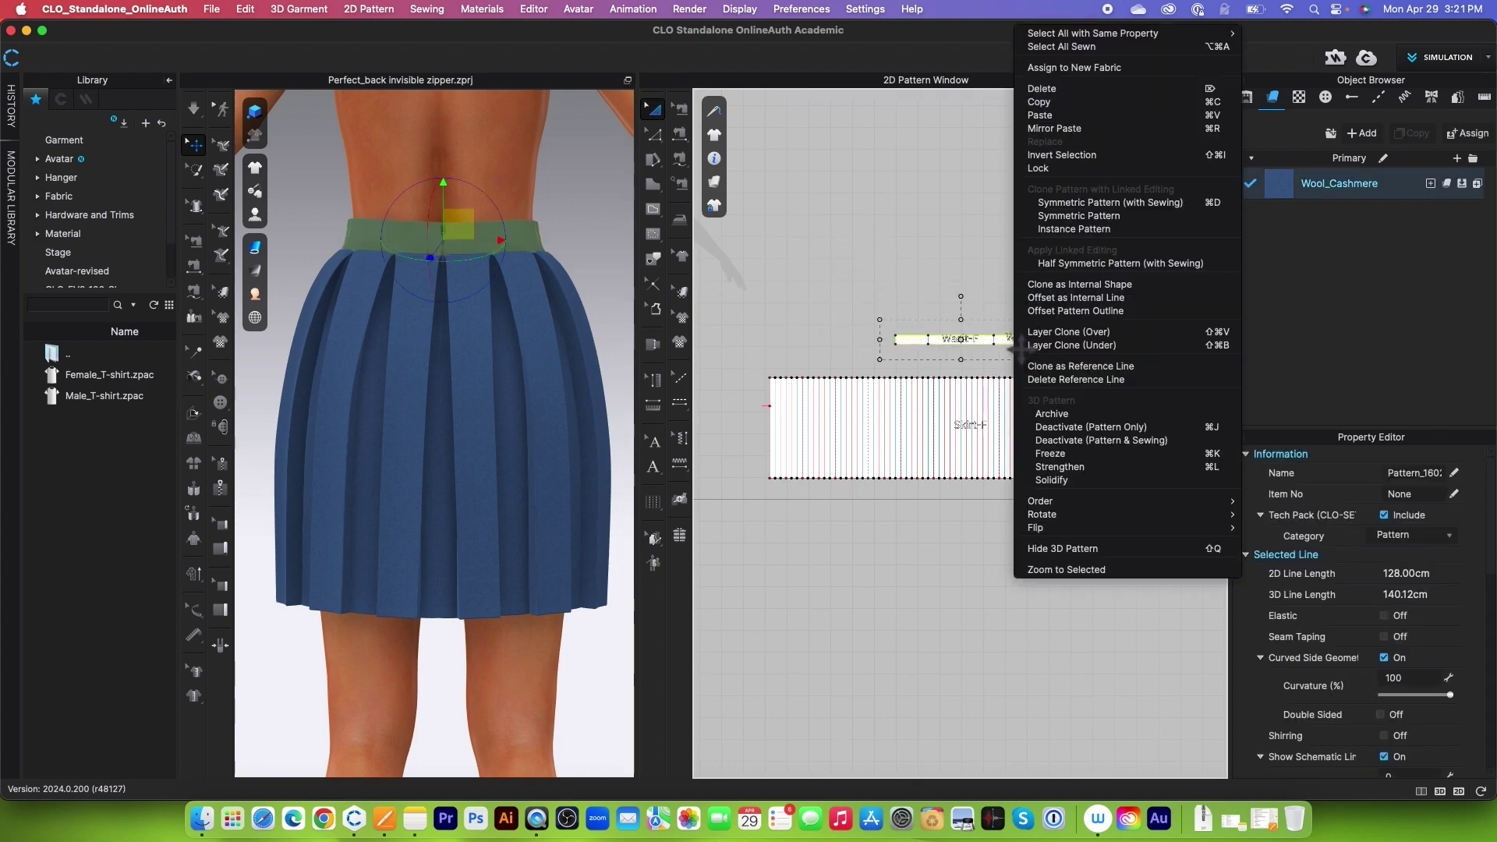
click(1068, 344)
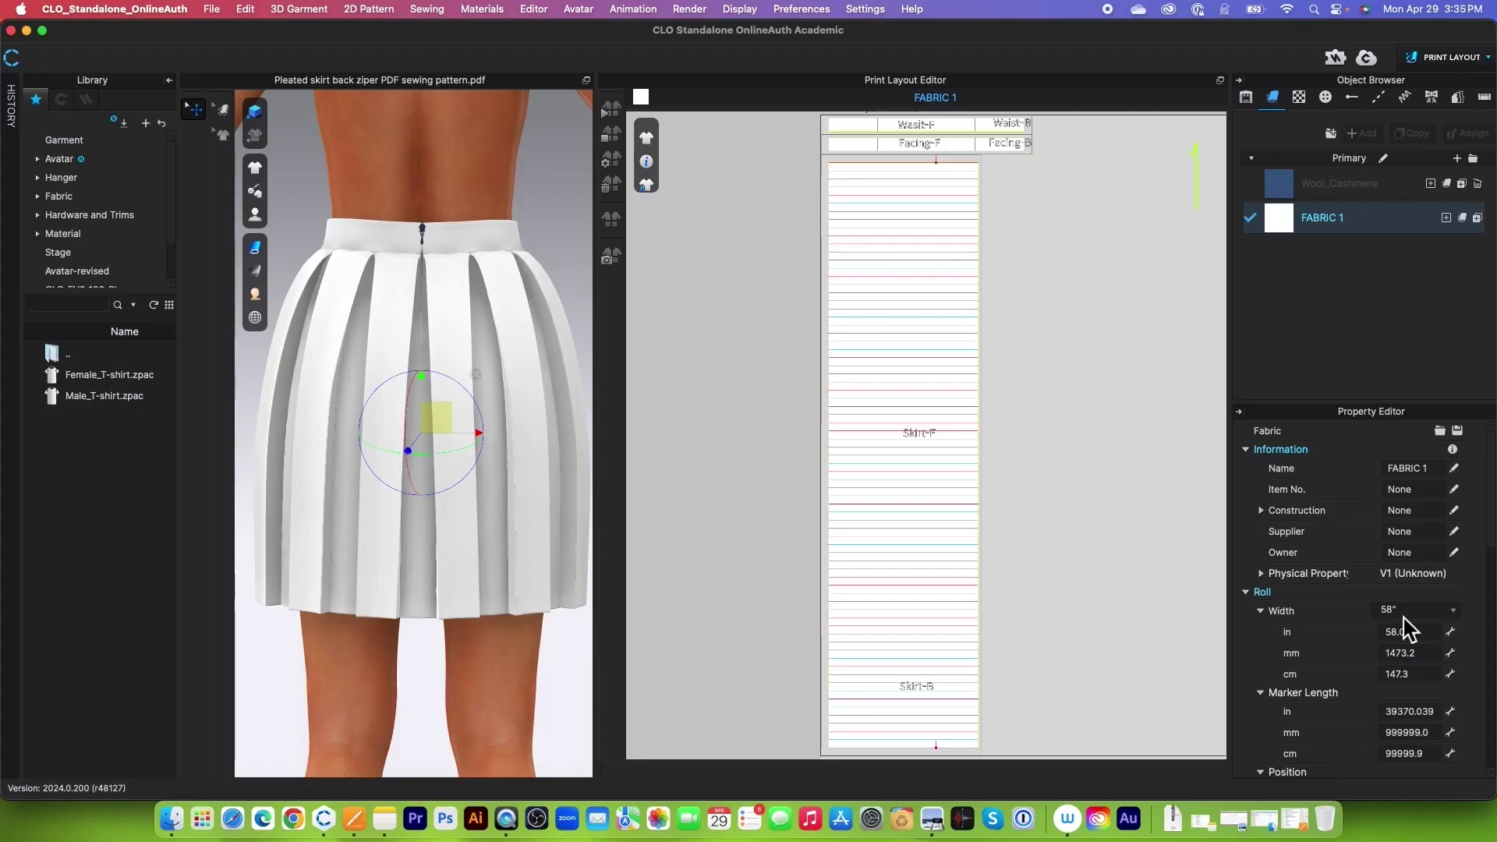
Examine how the waistband, facing and skirt pieces fit on the 58-inch fabric in the print layout.
scroll(1048, 484, down, 5)
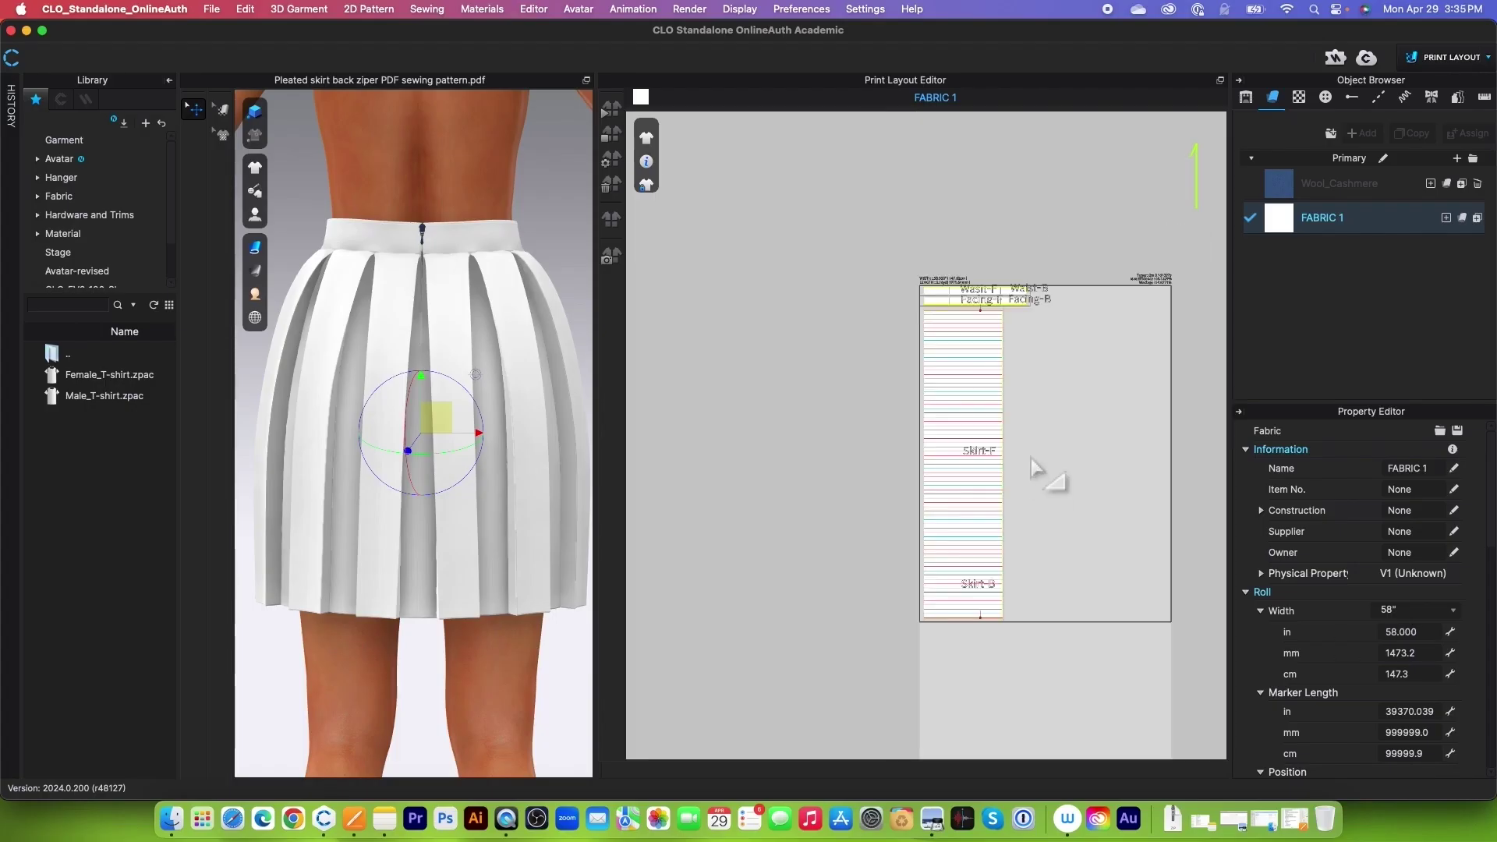
scroll(947, 444, up, 2)
scroll(830, 191, up, 5)
click(938, 295)
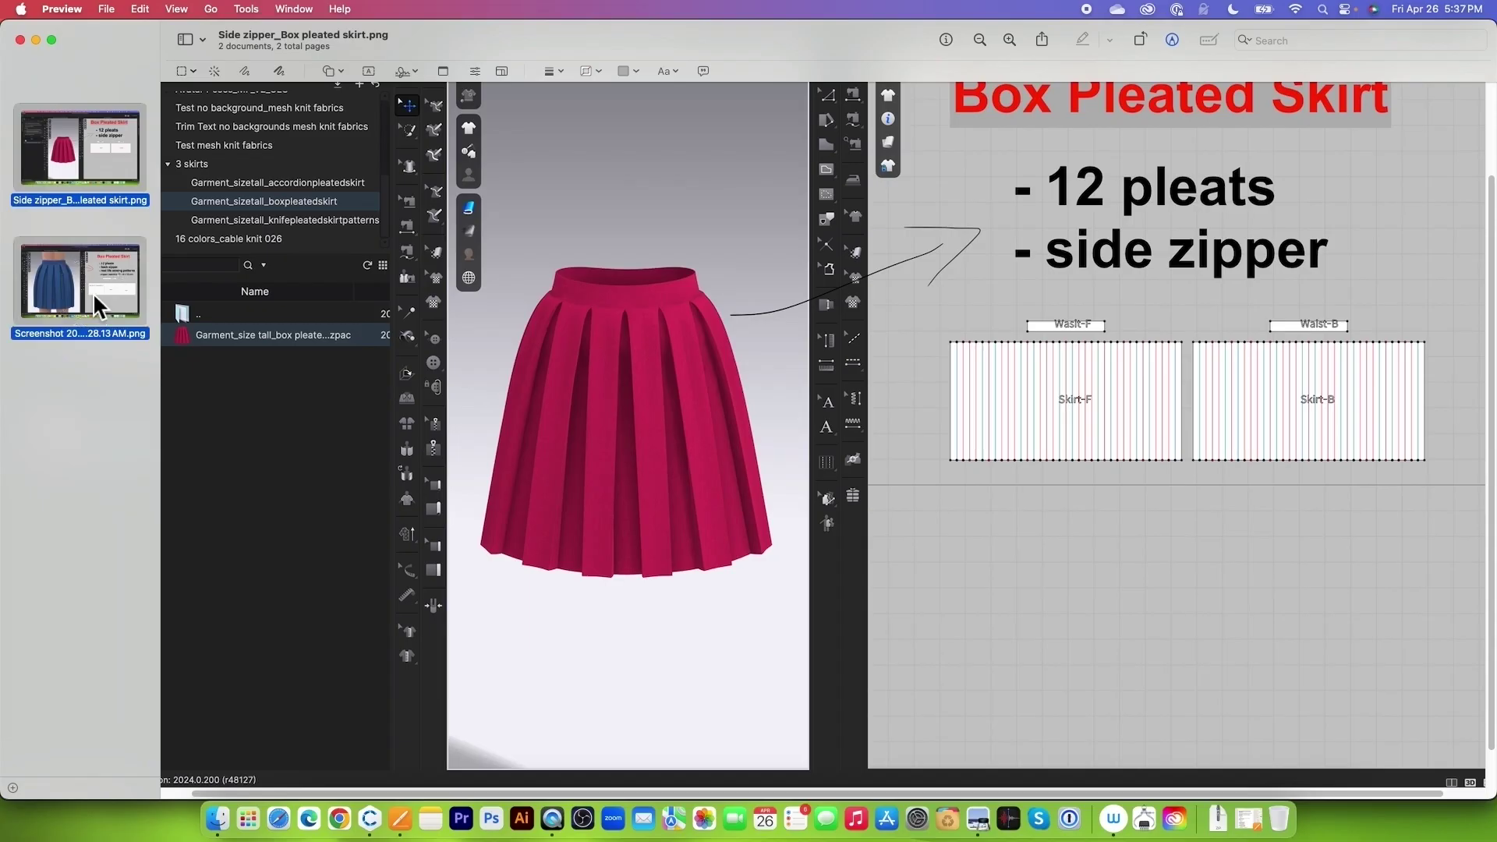
View the screenshot of the blue pleated skirt for comparison with the side-zipper box pleated skirt.
click(92, 292)
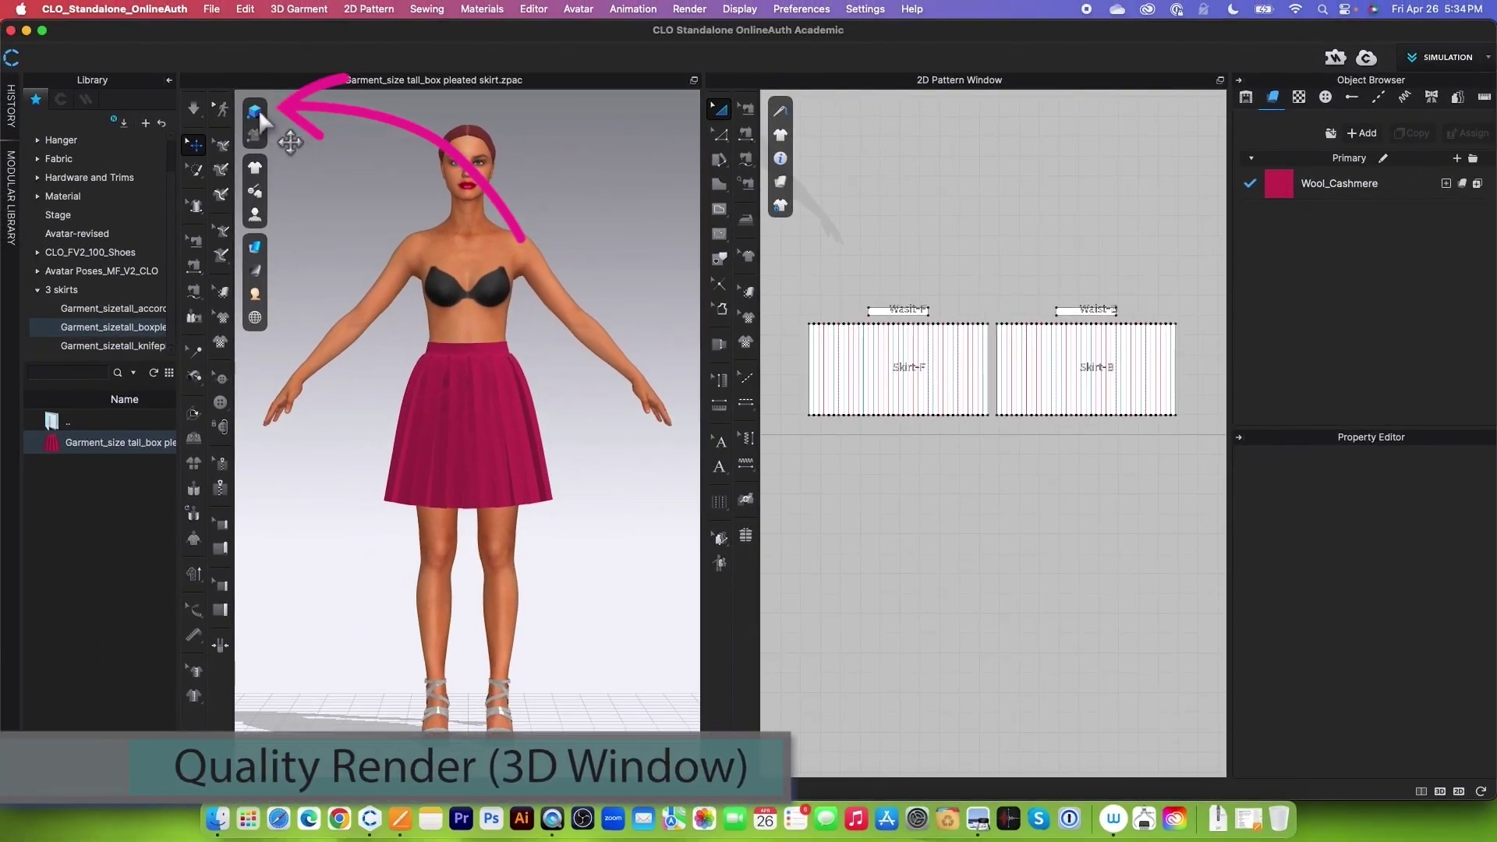
Turn on Quality Render for the 3D garment and set the garment rendering style to Thick Textured Surface.
click(257, 110)
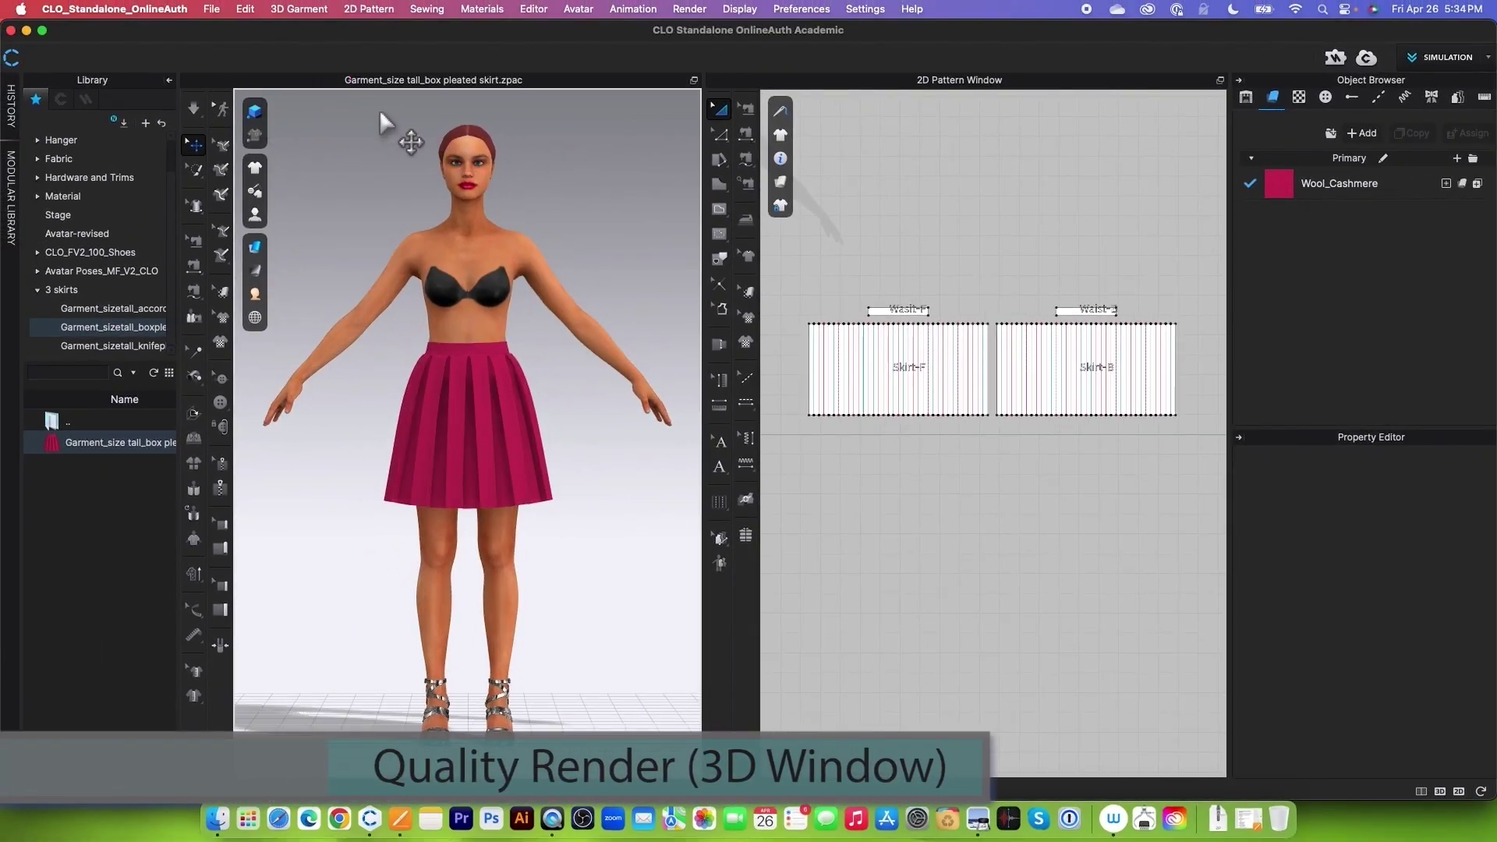
scroll(497, 538, up, 5)
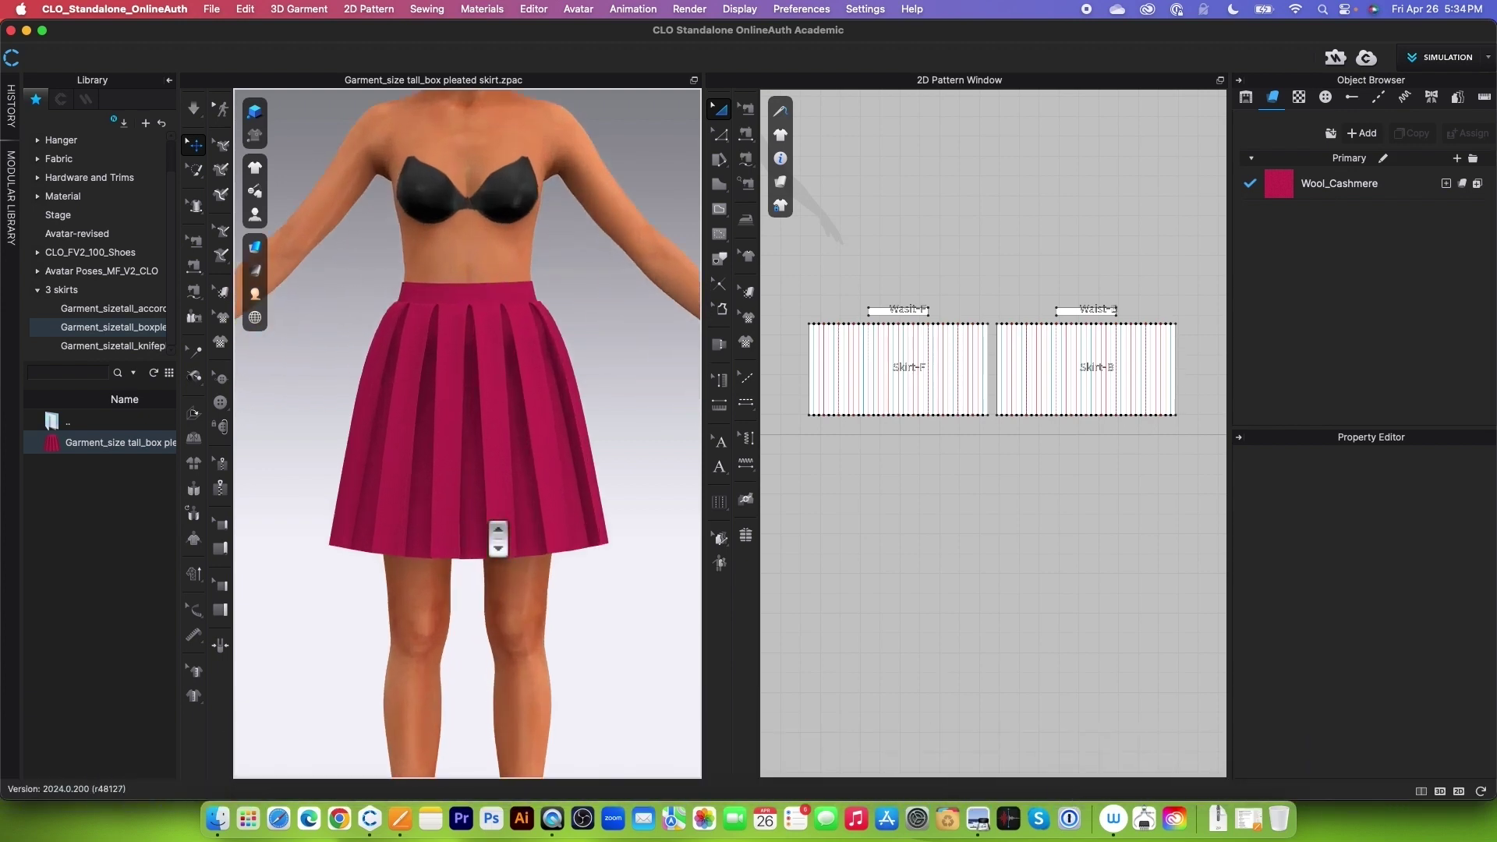
click(255, 249)
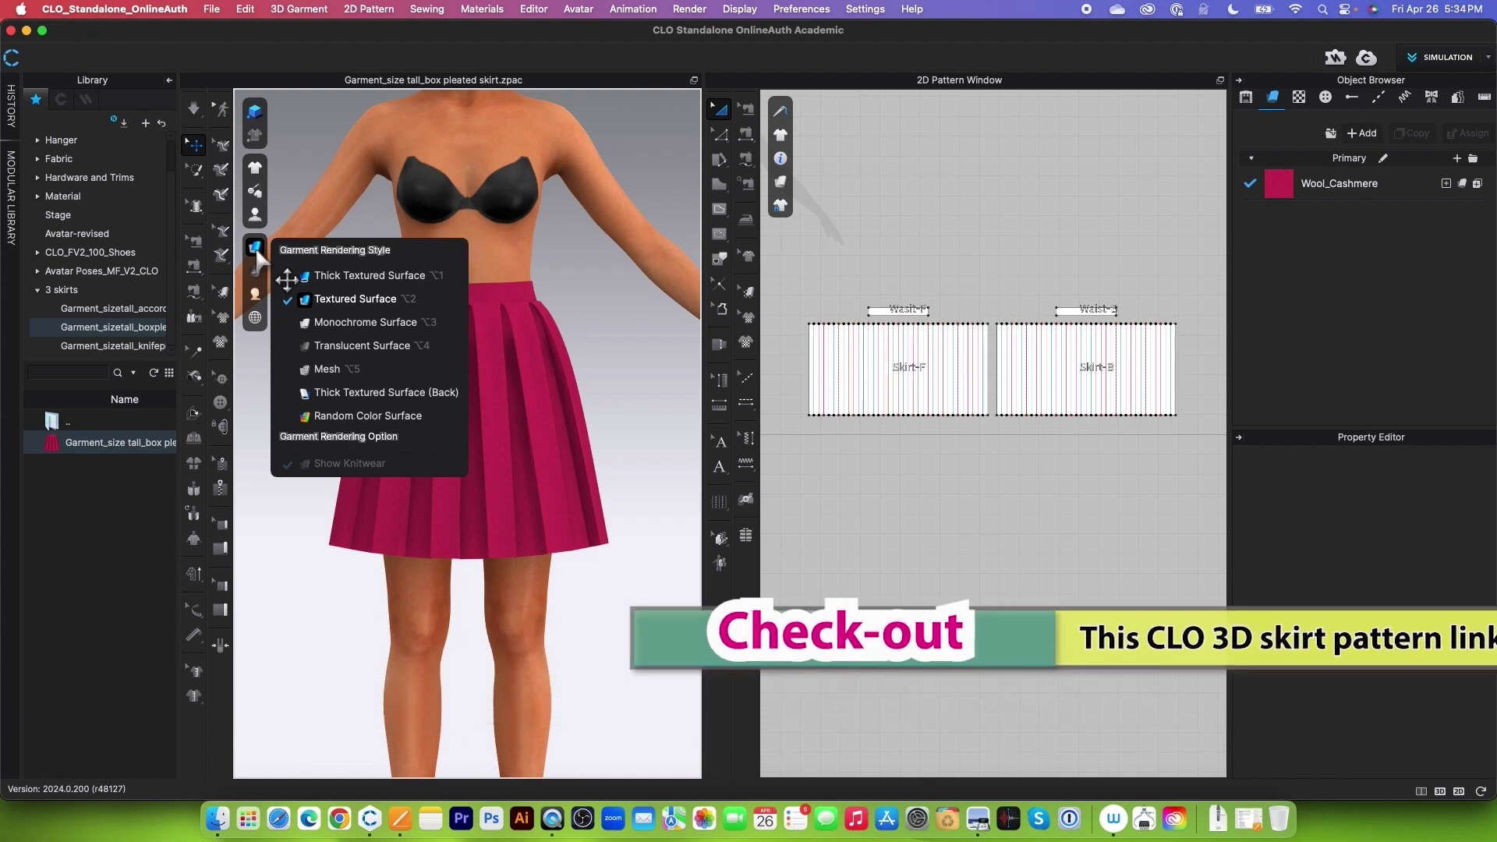
click(366, 276)
click(1046, 184)
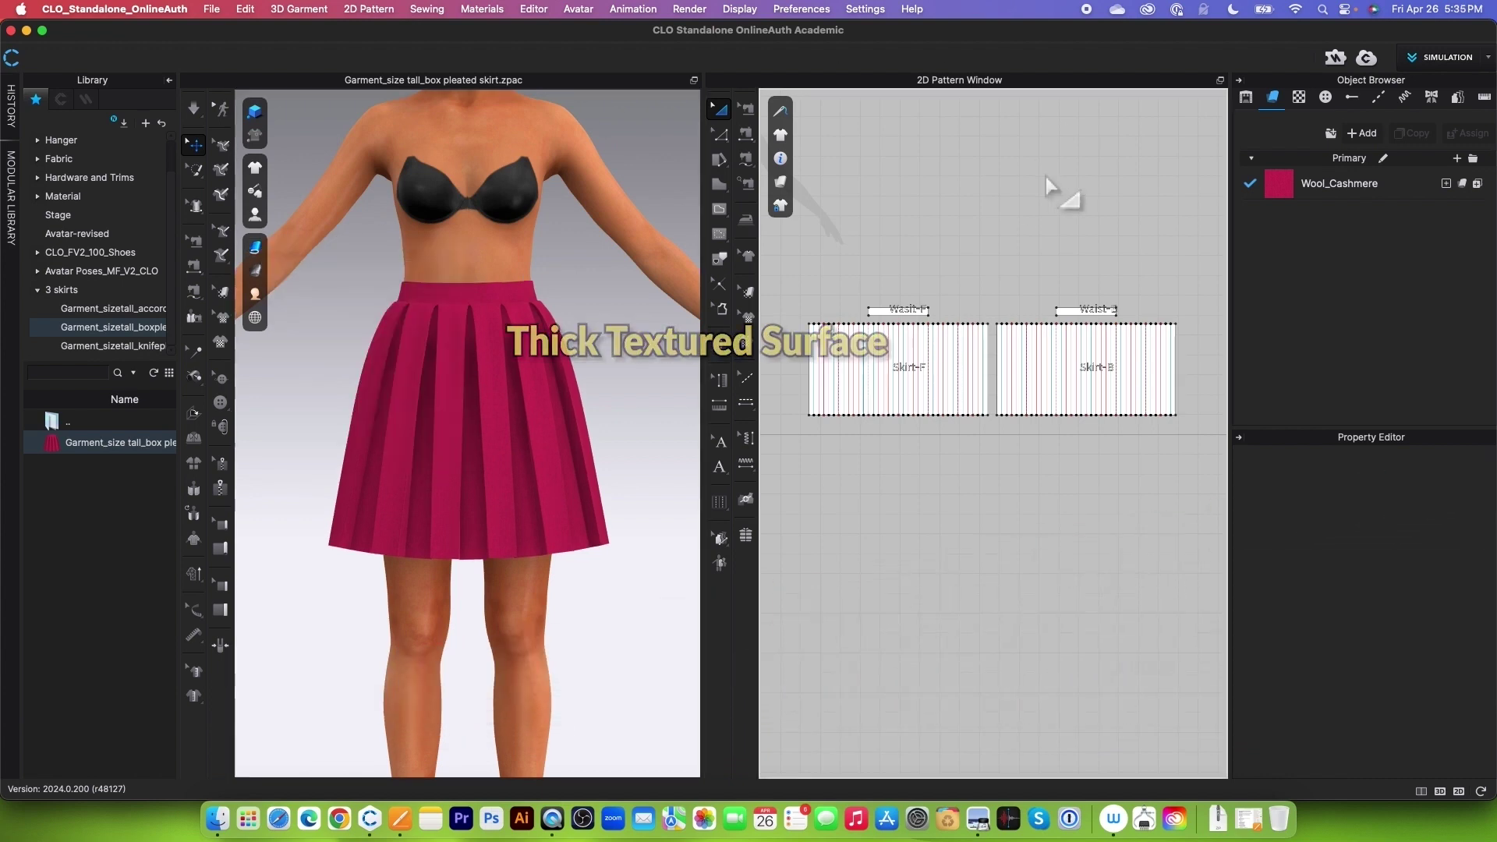
Set the particle distance of all waistband and skirt patterns to 20 mm and clear the selection.
scroll(1005, 327, down, 3)
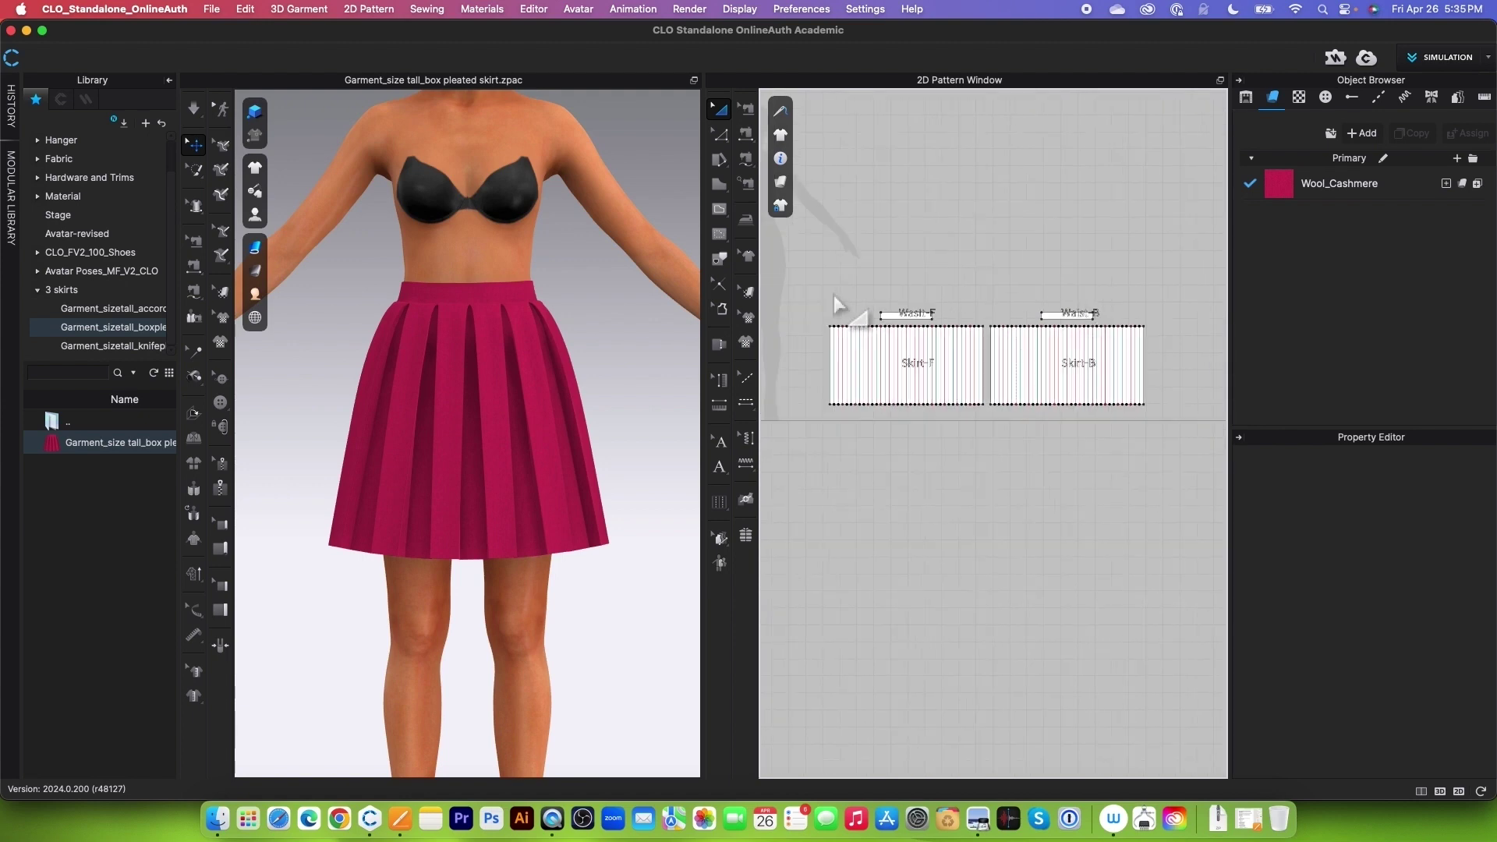
key(a)
drag(793, 270, 1177, 471)
scroll(1458, 573, down, 3)
scroll(1458, 573, down, 4)
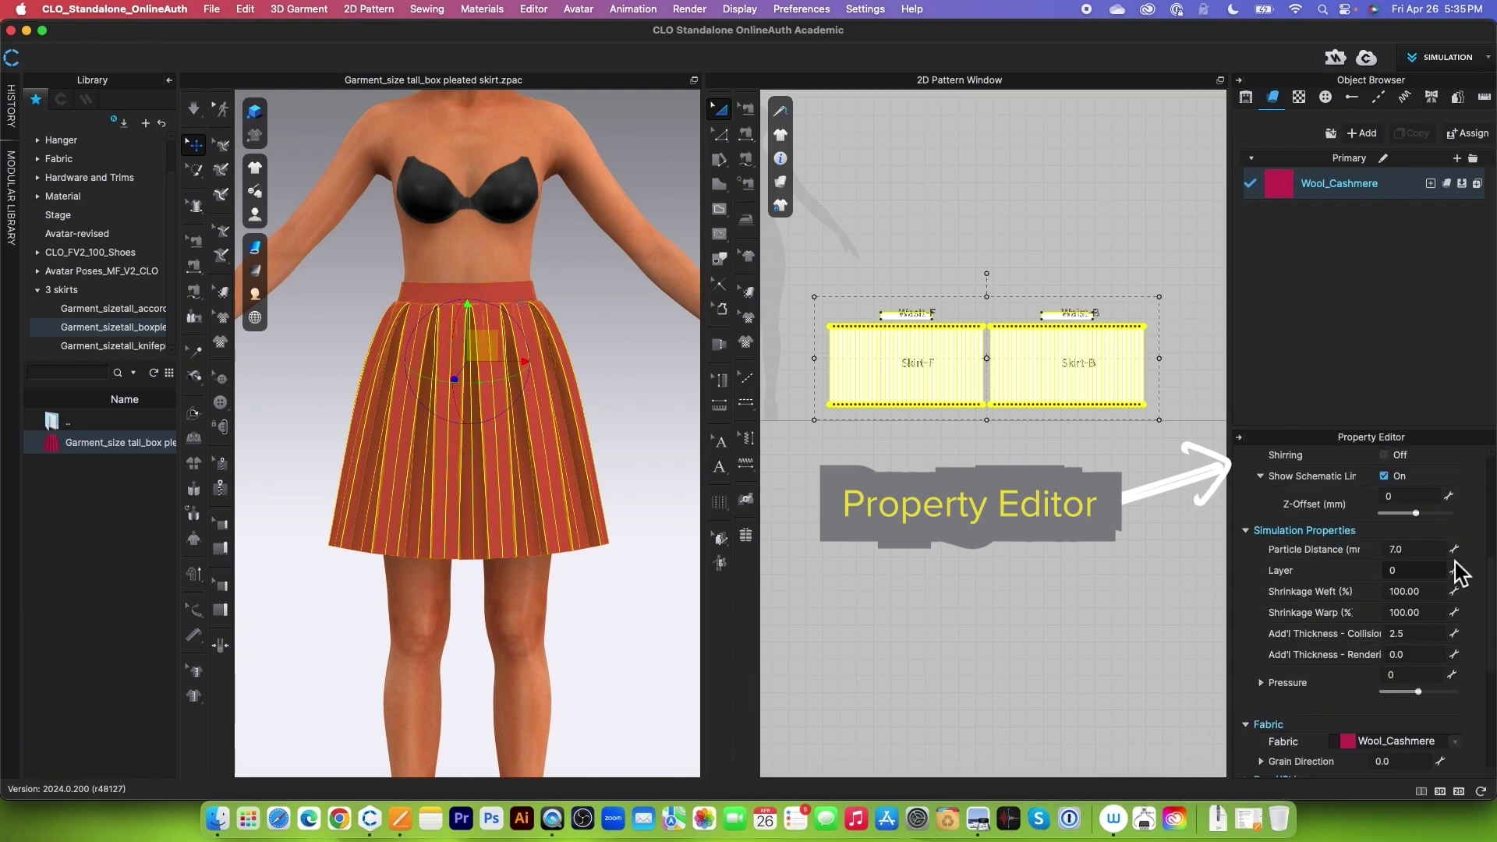
drag(1392, 552, 1419, 558)
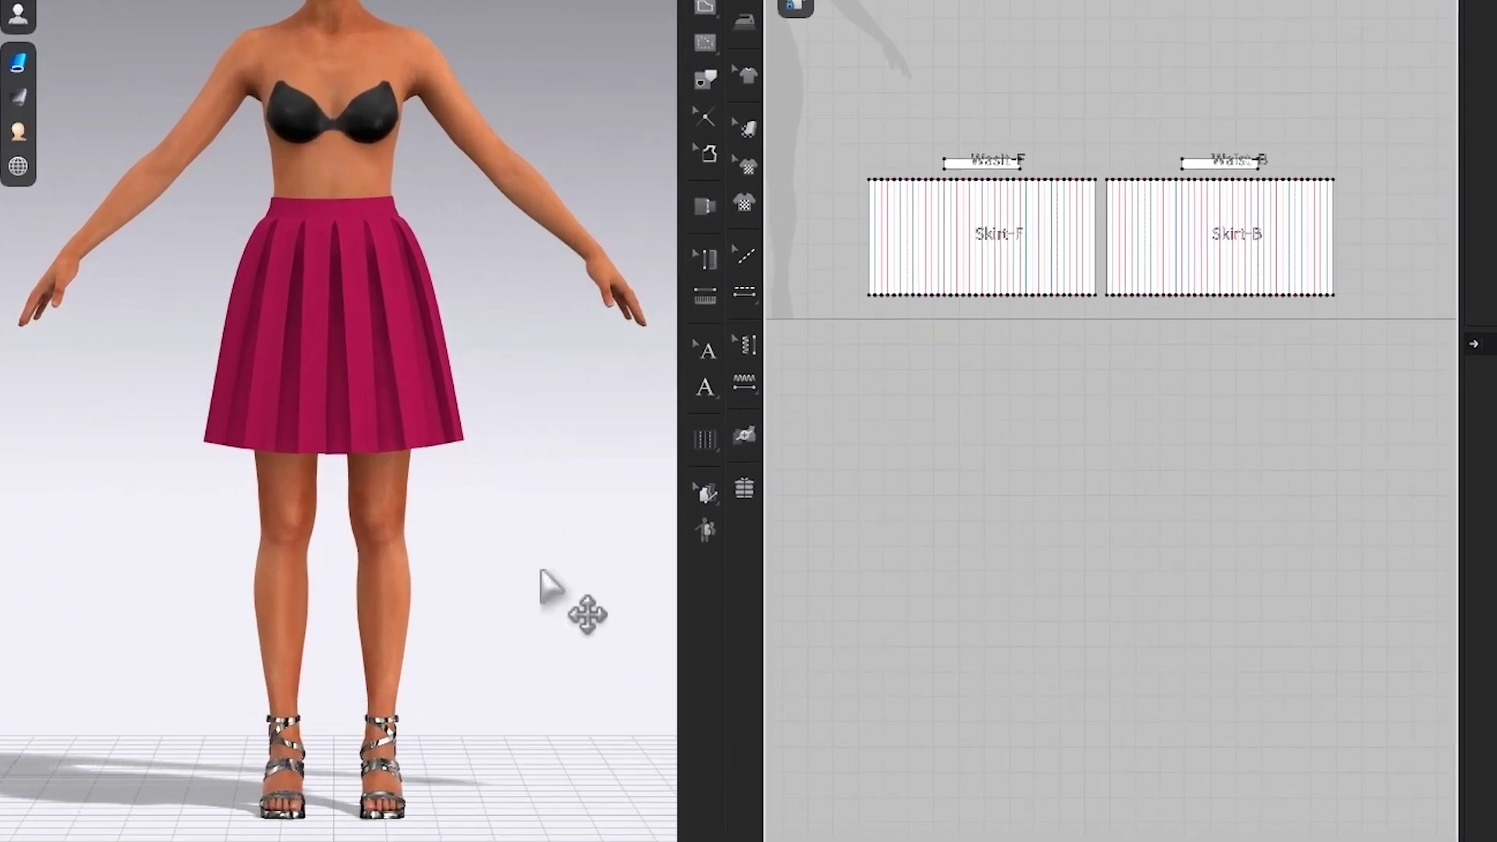
click(541, 569)
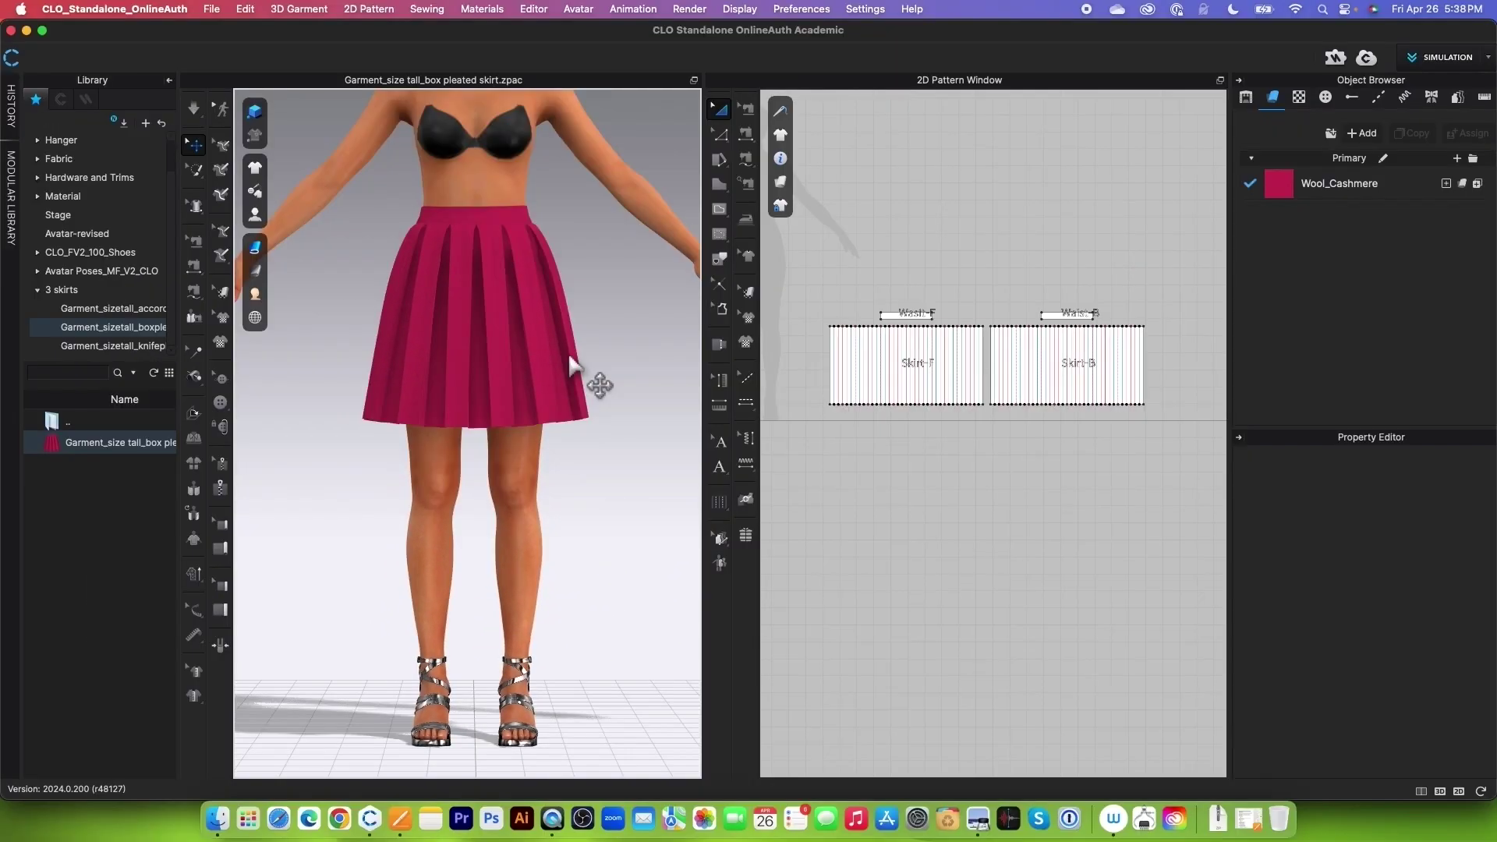
Show the history and add a 3D state of the current skirt and avatar.
click(14, 121)
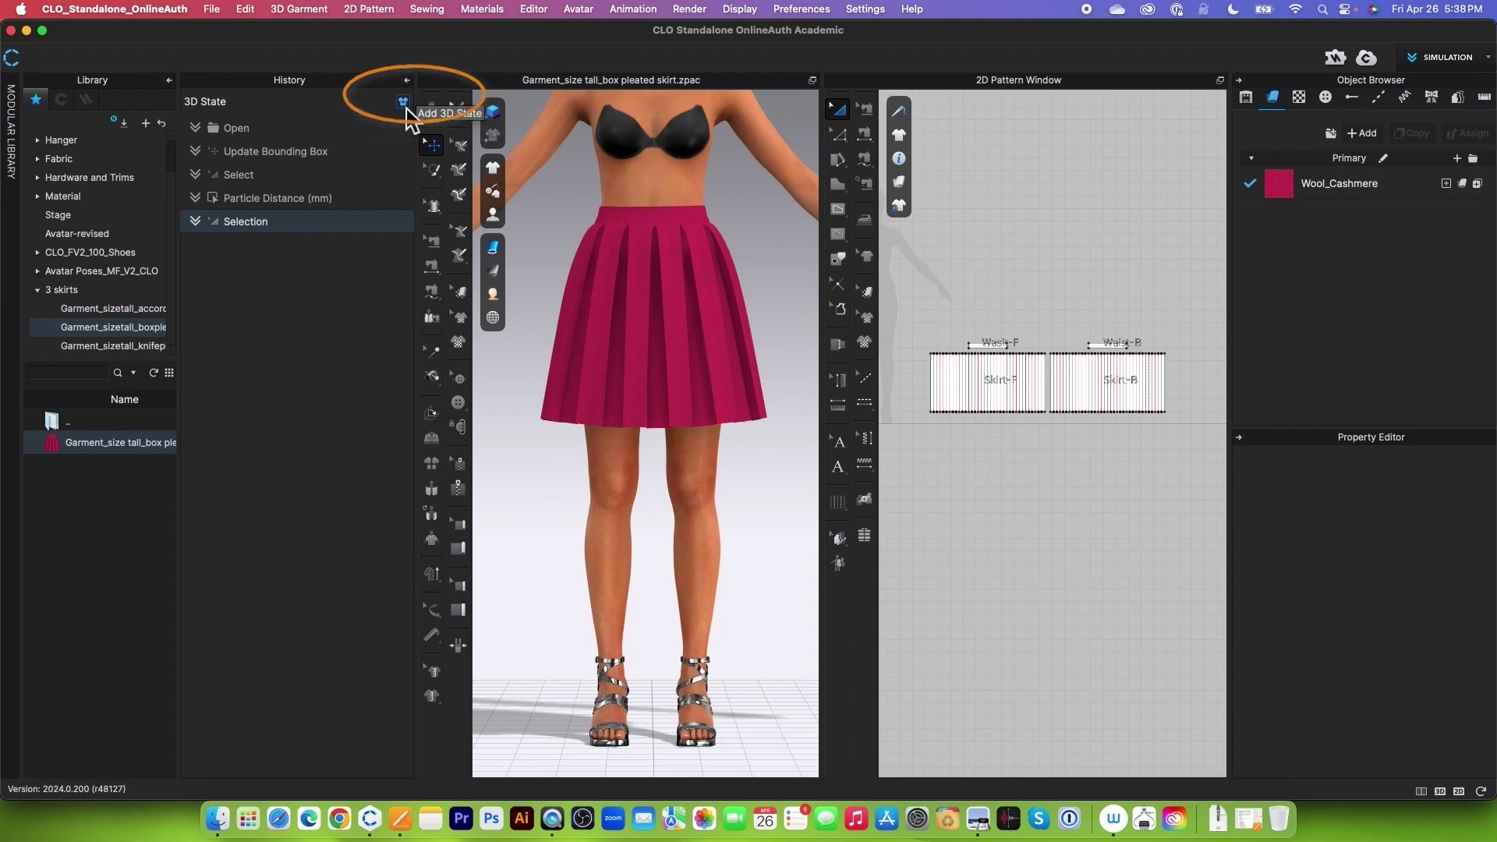
click(403, 103)
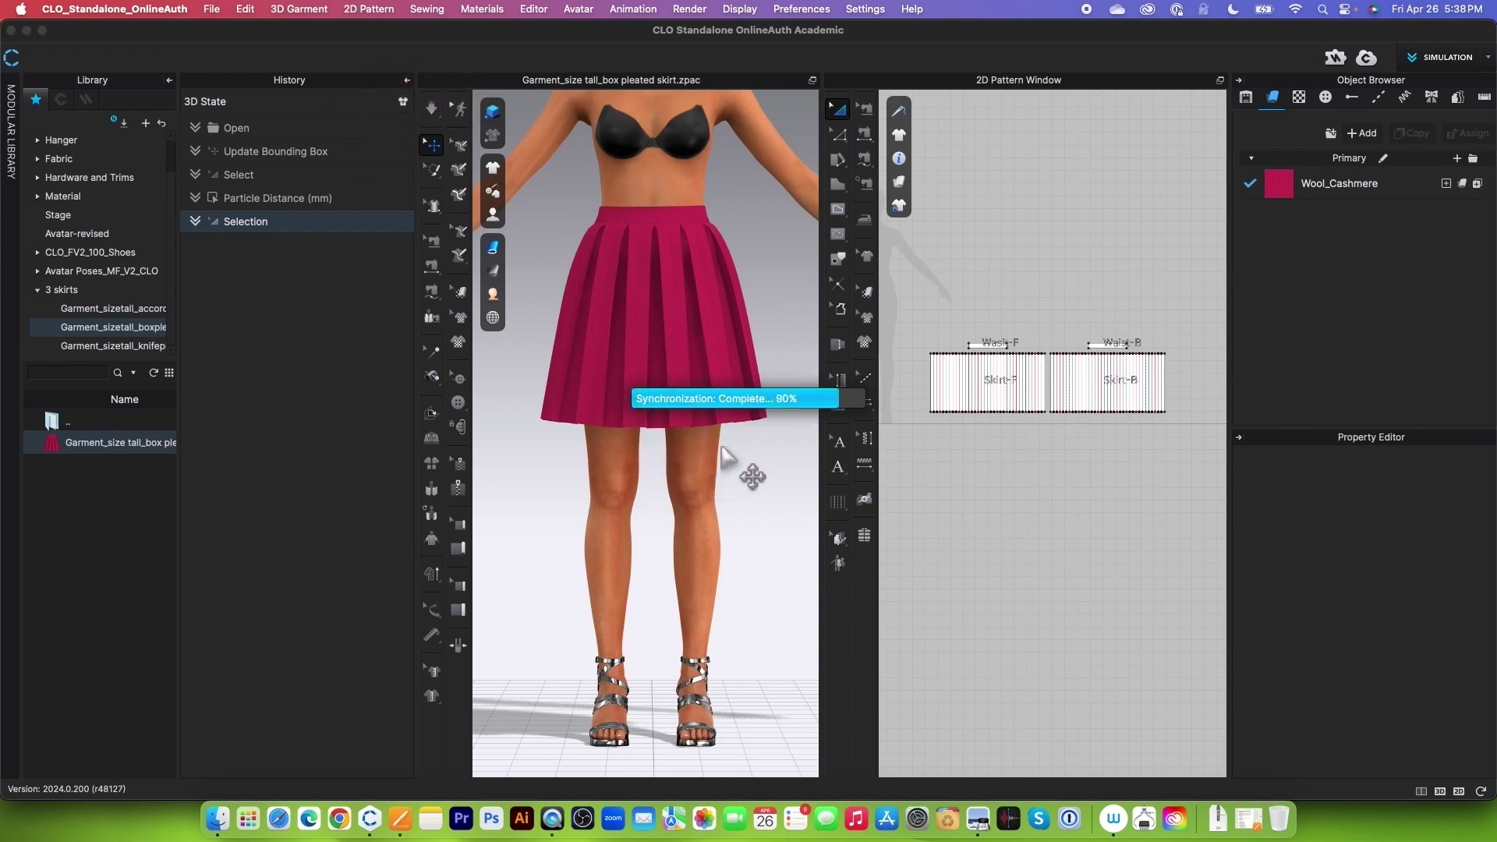
scroll(721, 448, down, 3)
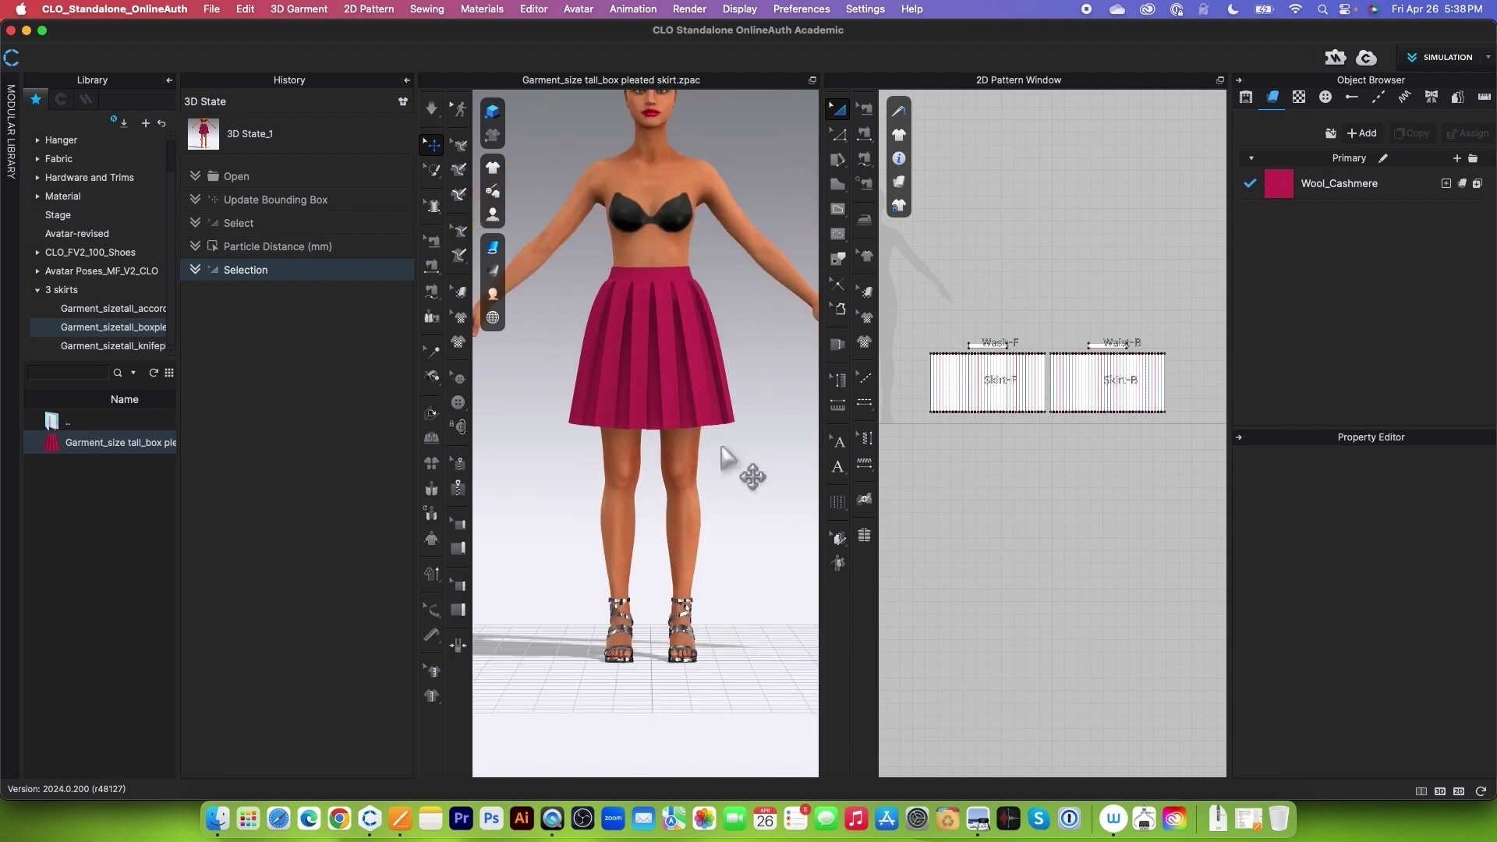
scroll(661, 337, down, 2)
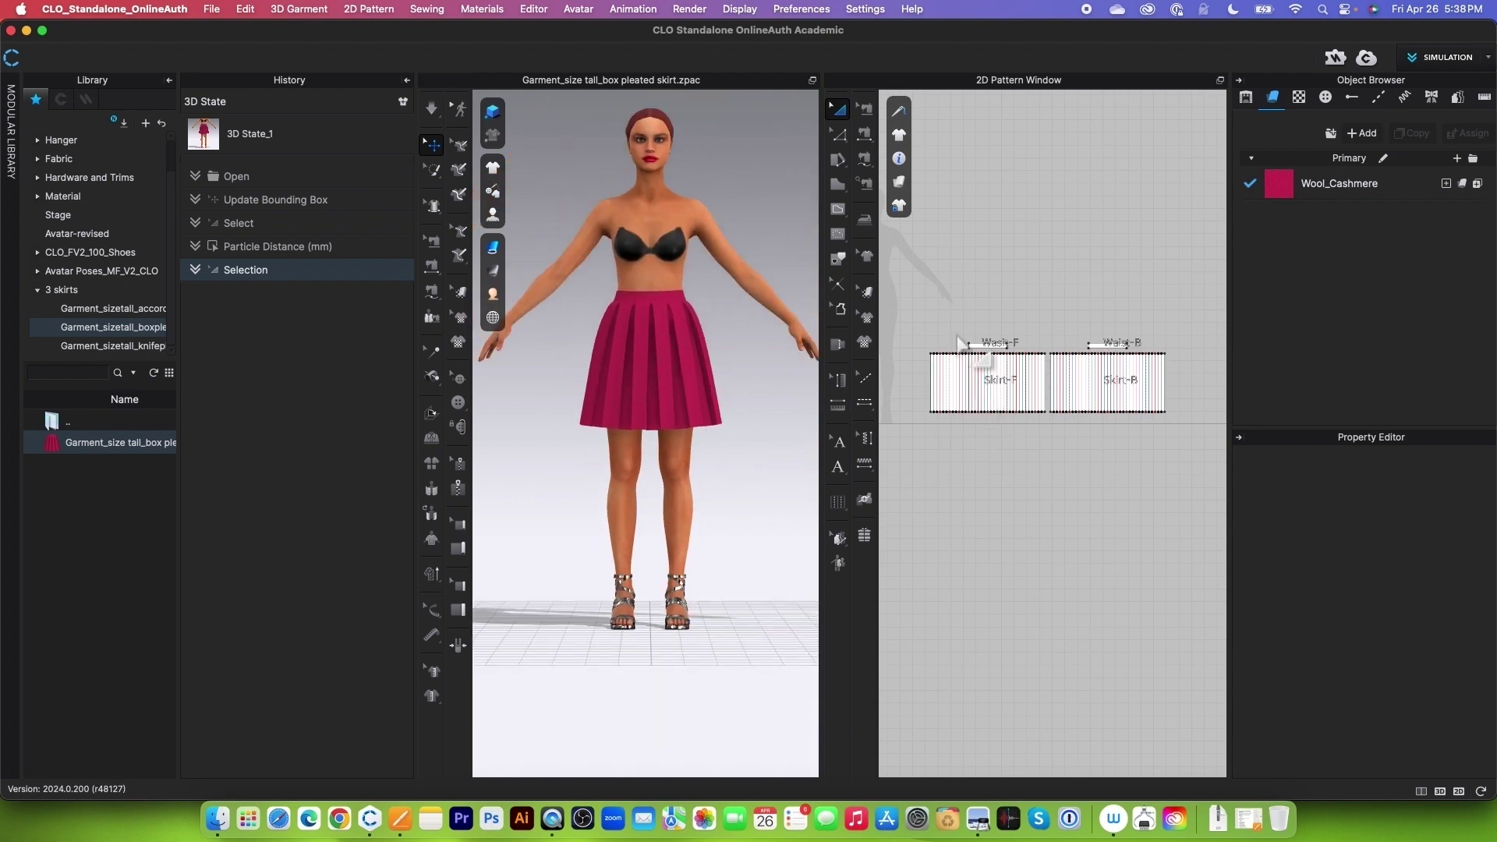
Delete the Waist-F pattern and undo the deletion.
drag(922, 341, 1026, 417)
click(979, 311)
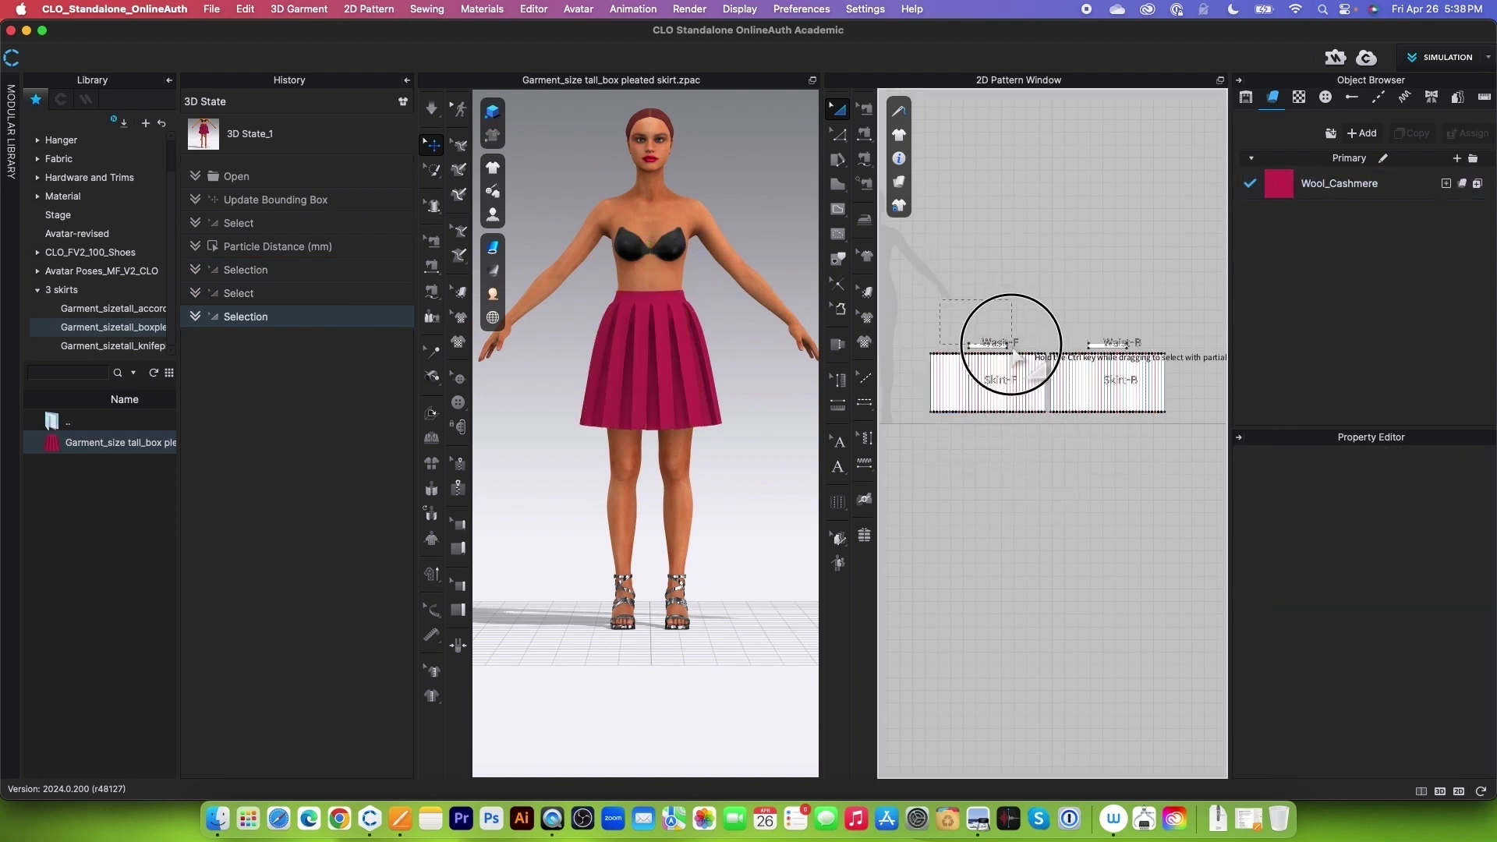
scroll(955, 343, up, 5)
click(1149, 345)
key(Delete)
scroll(1026, 324, down, 3)
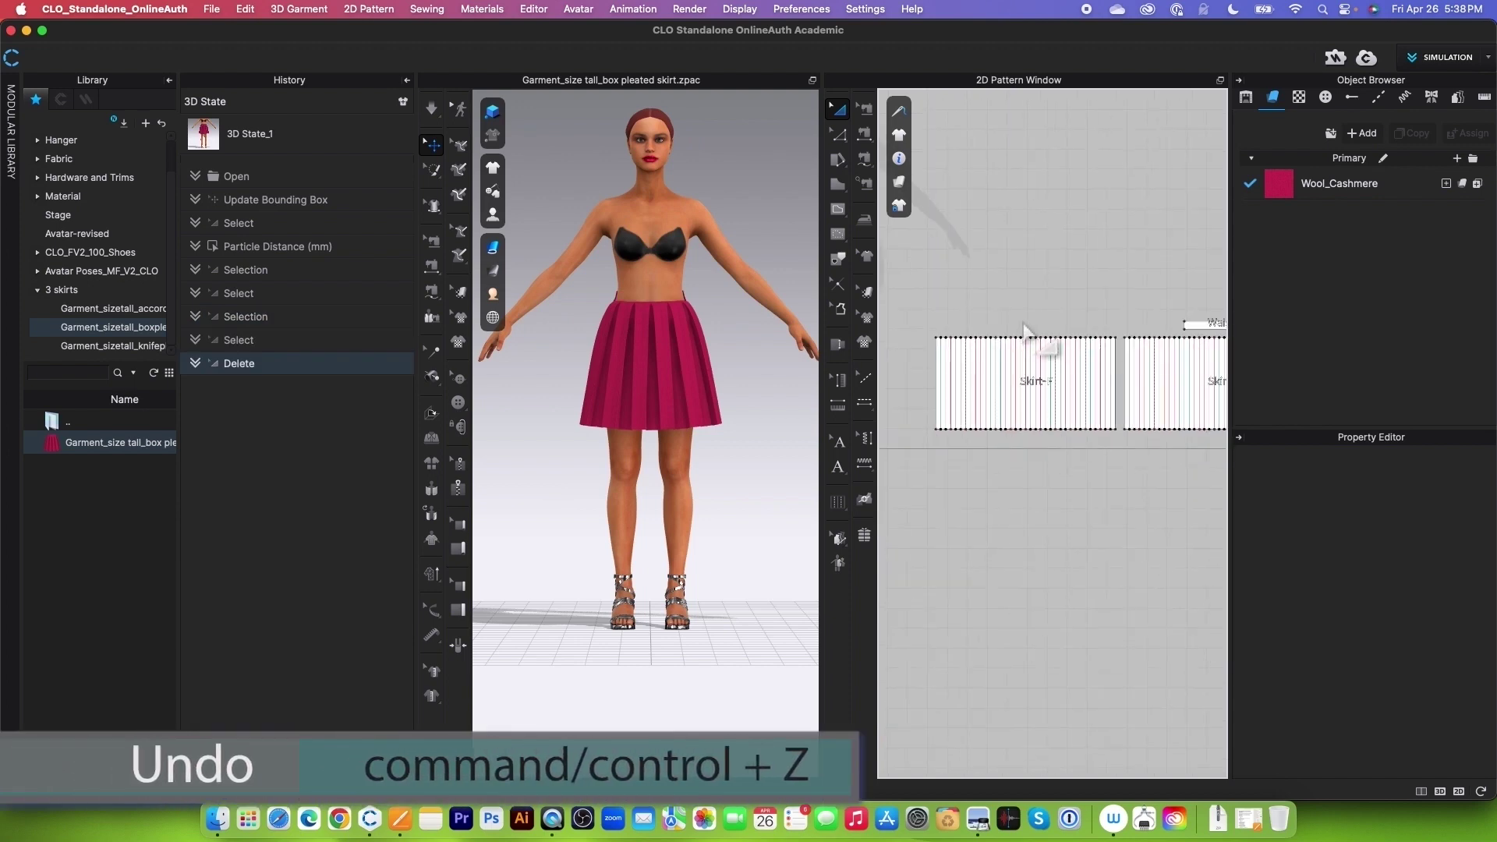
key(super+z)
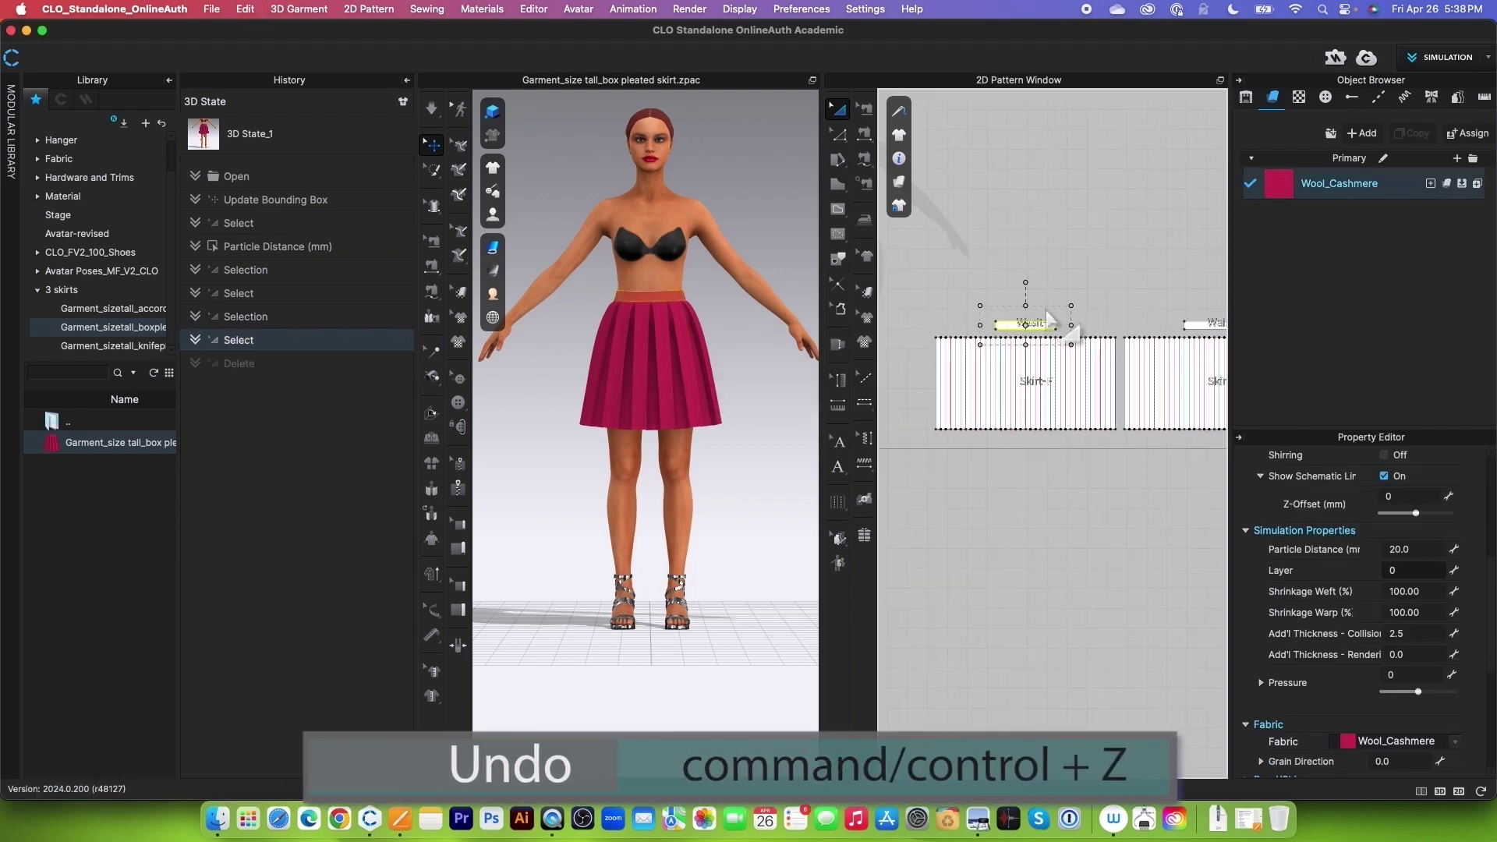
Delete all waistband and skirt patterns together with the avatar to empty the workspace.
scroll(943, 289, down, 3)
click(944, 289)
drag(958, 294, 1213, 460)
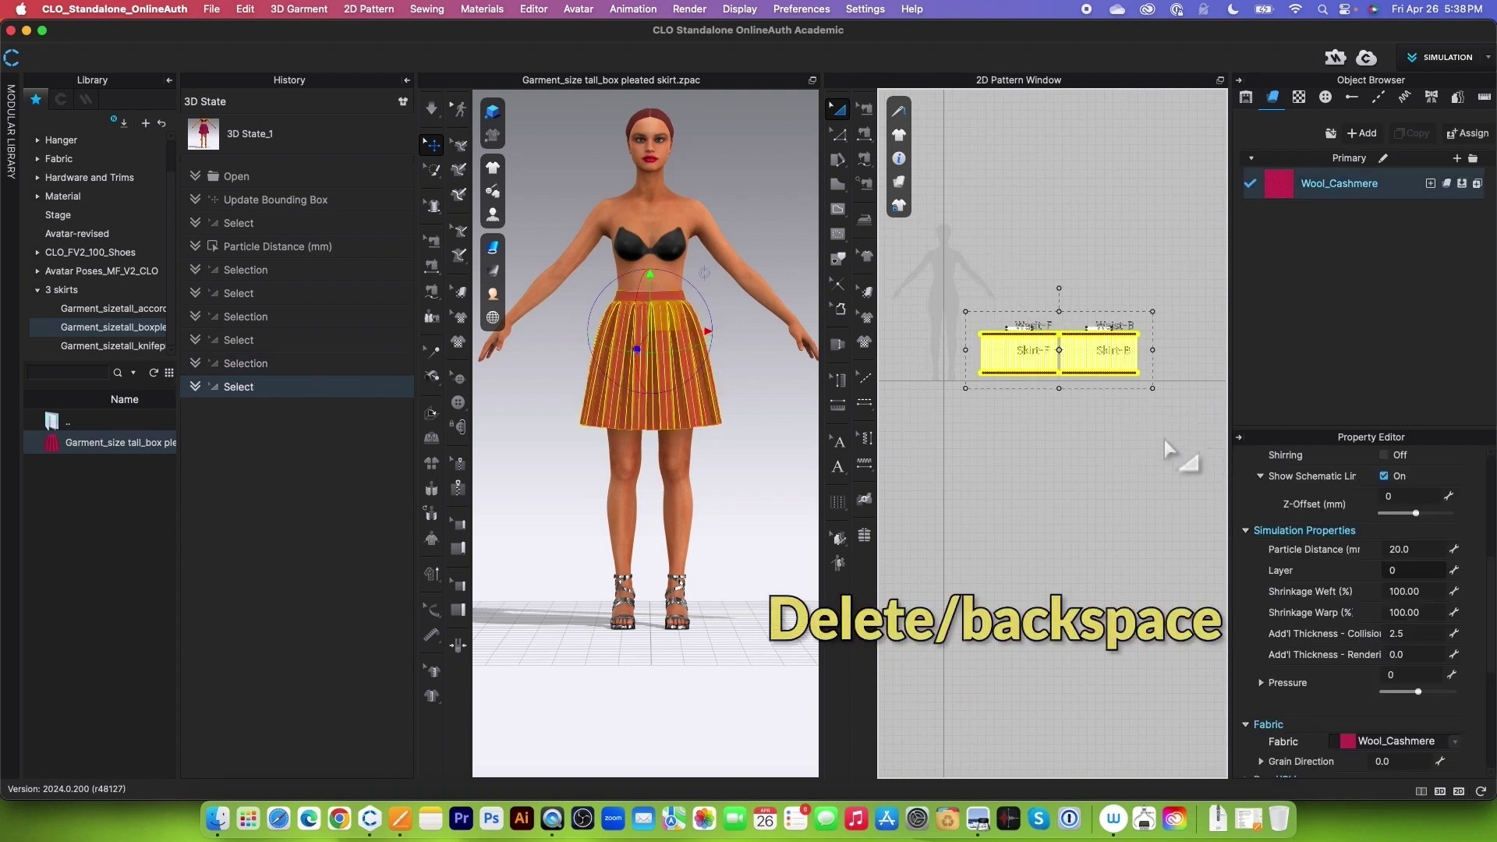
key(BackSpace)
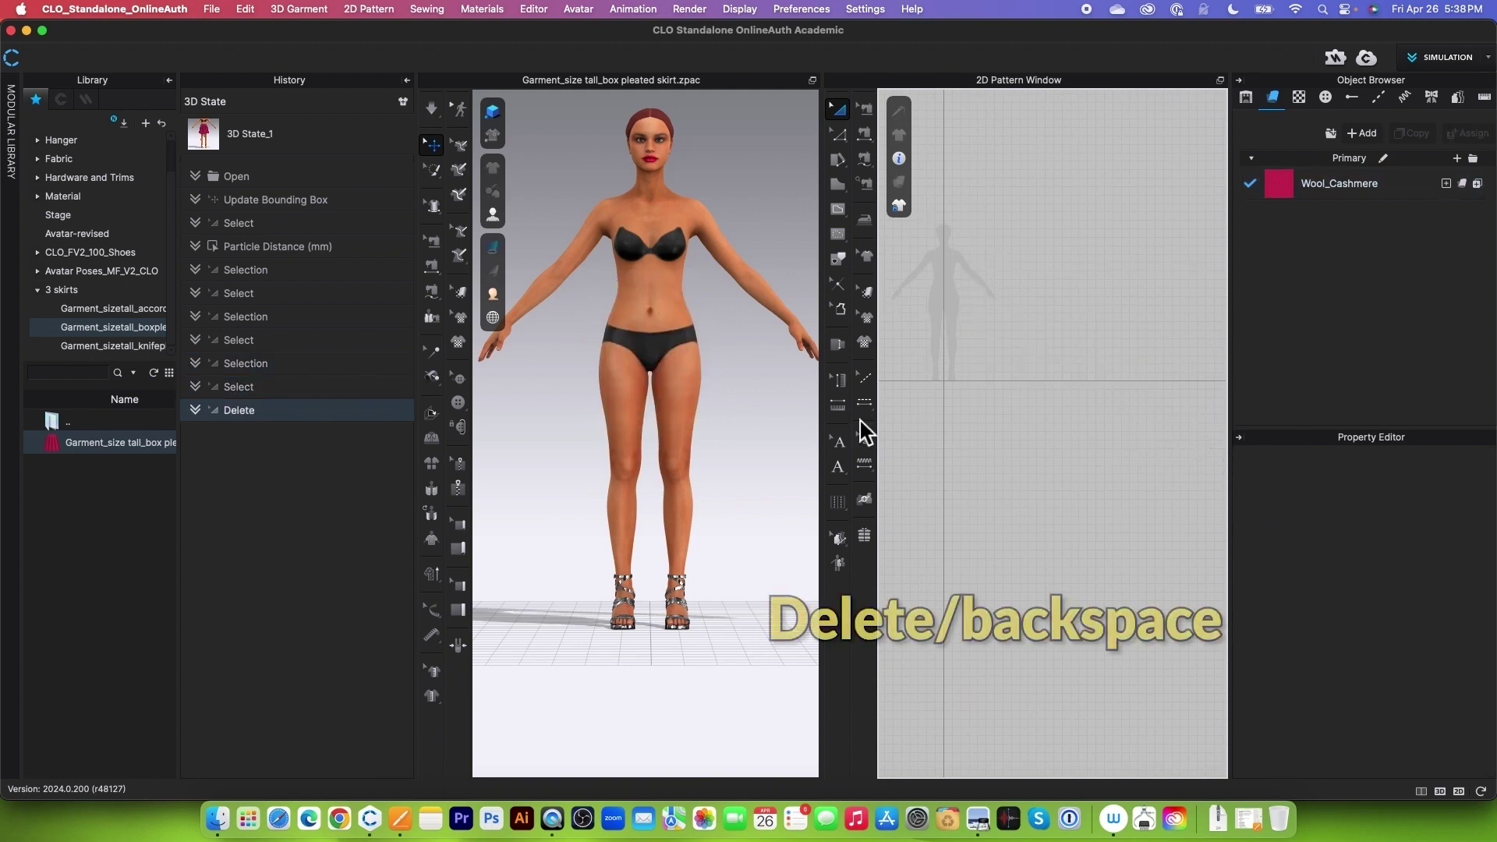
click(645, 282)
key(BackSpace)
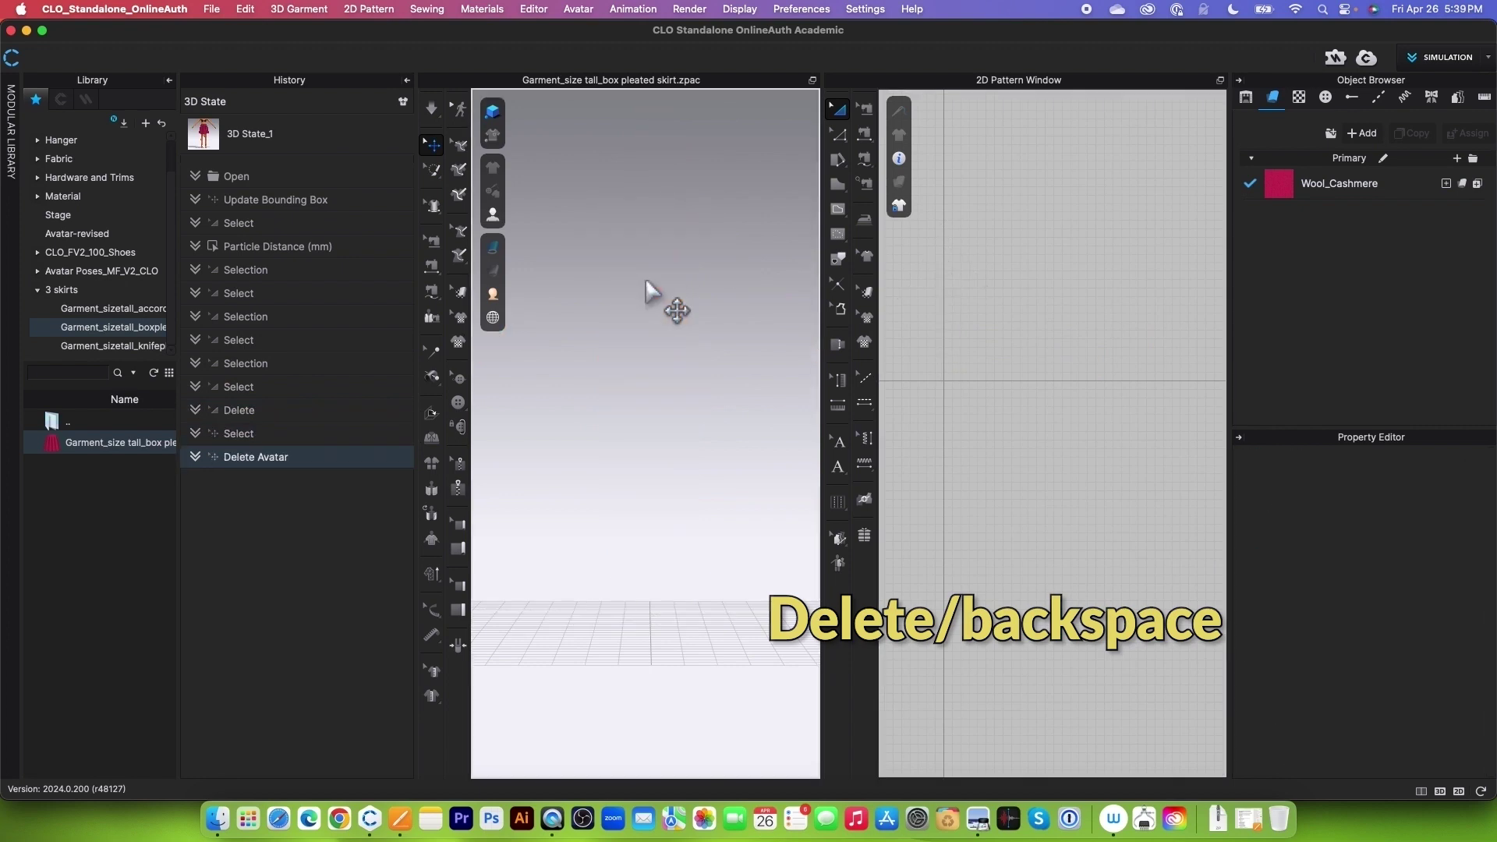
scroll(897, 506, down, 1)
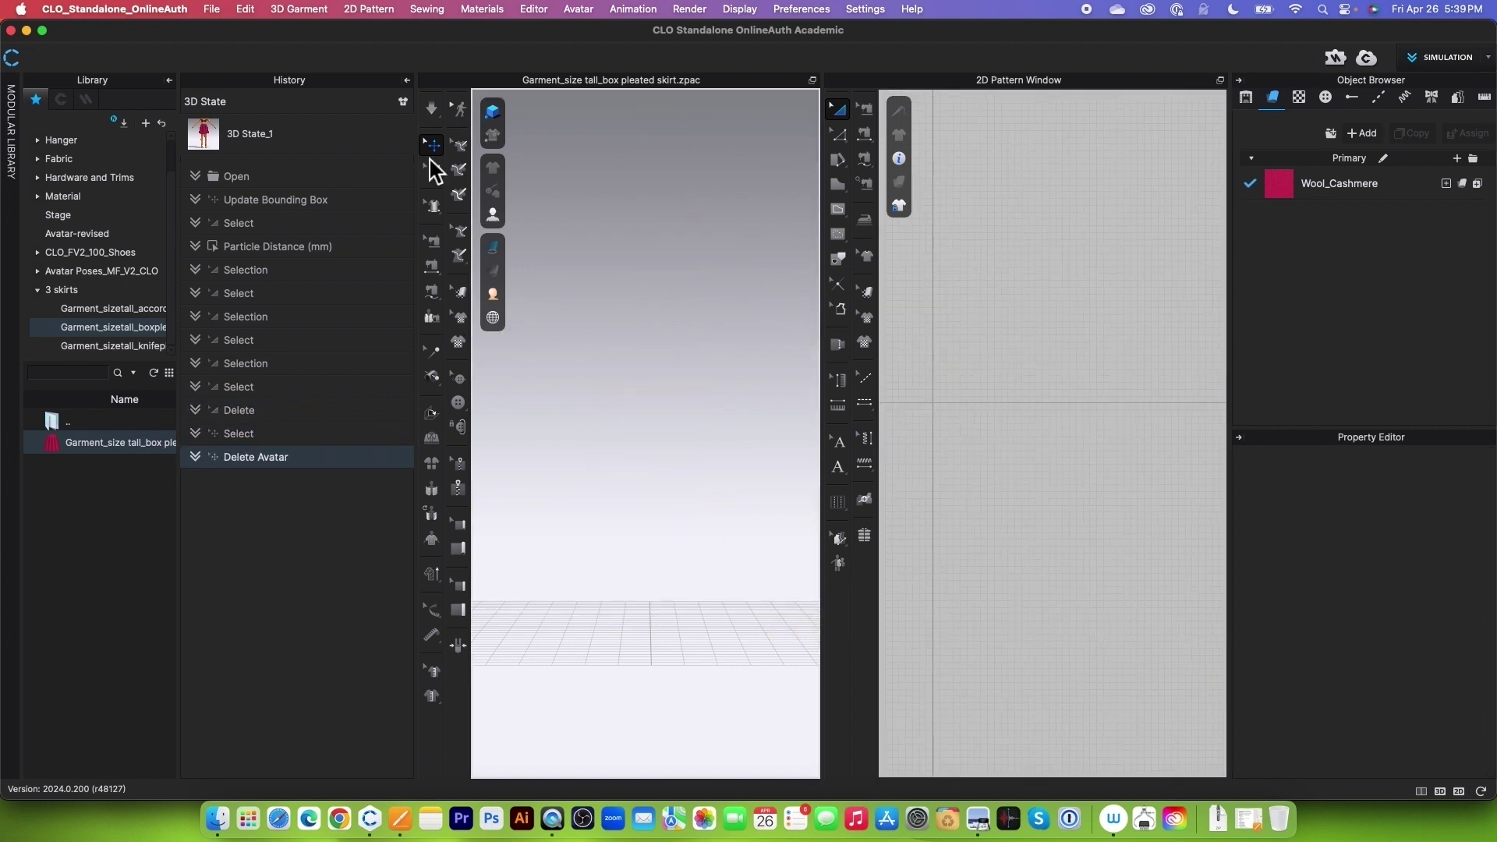
Add the saved 3D State_1 to the workspace to restore the skirt and avatar, and collapse the history.
right_click(328, 150)
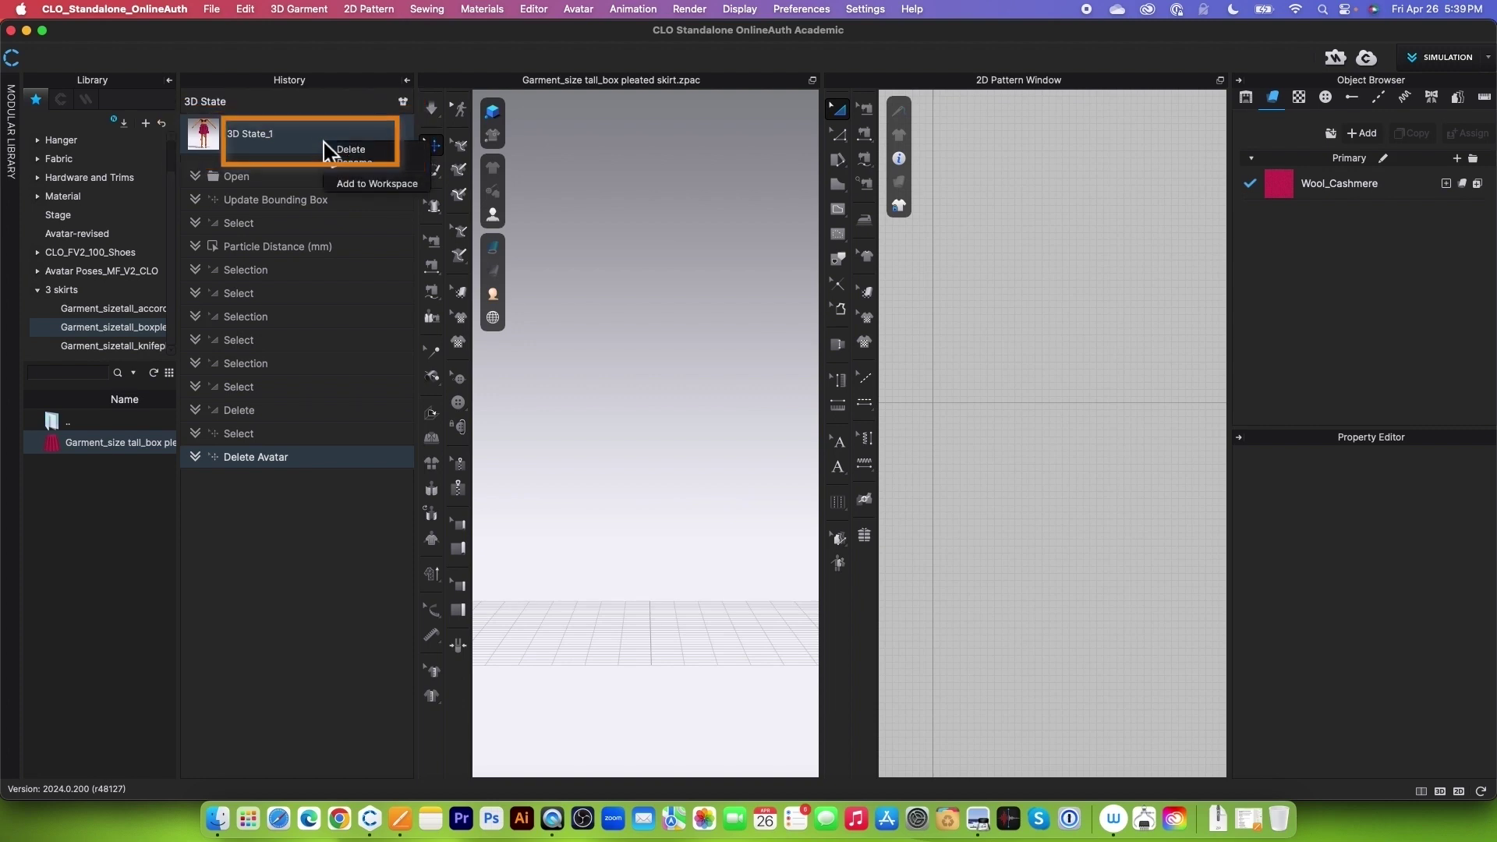
click(371, 185)
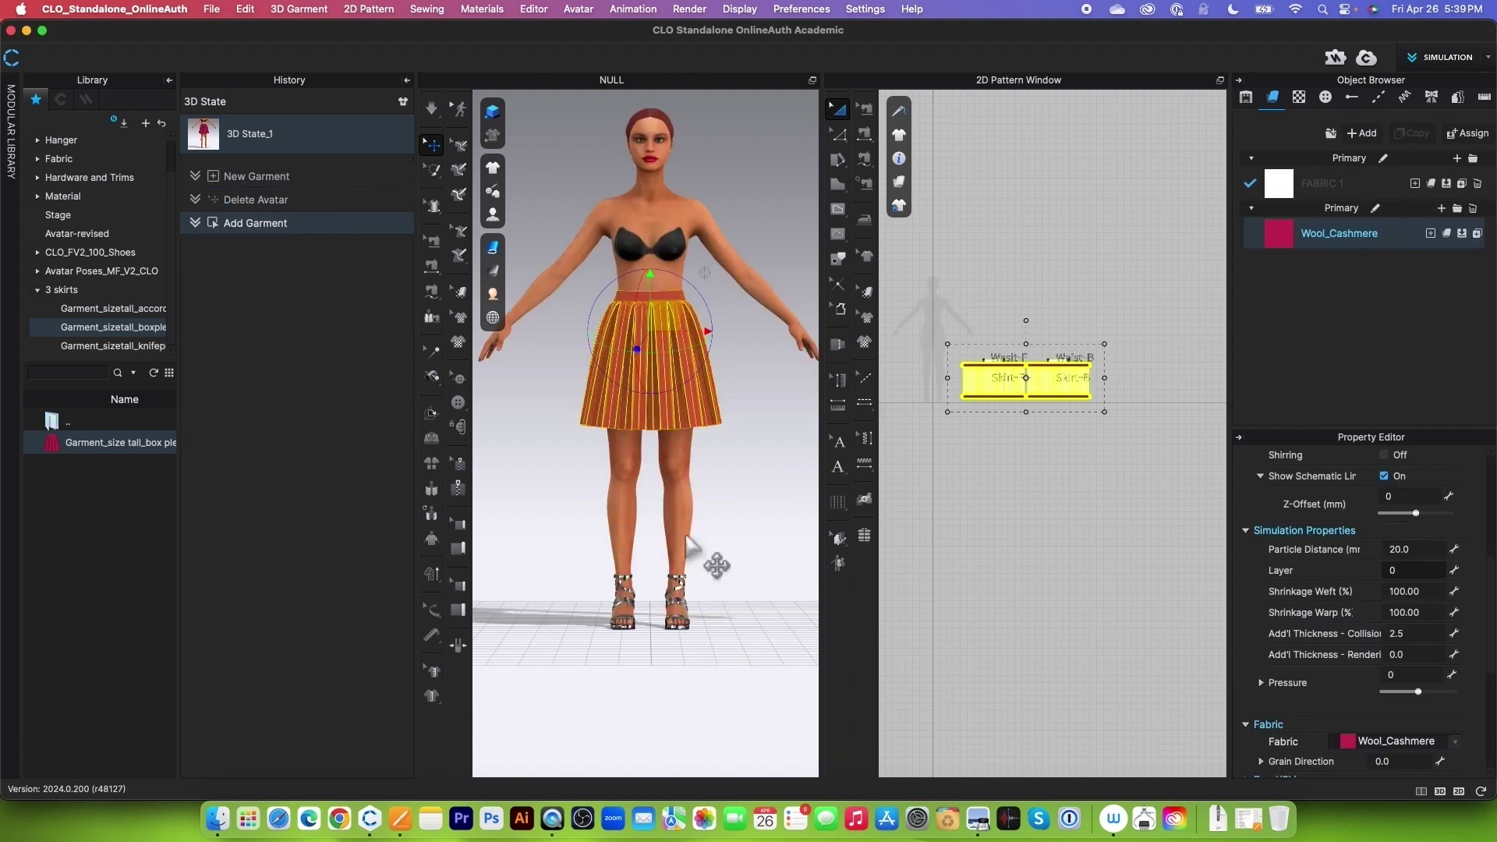
click(729, 514)
scroll(746, 320, up, 3)
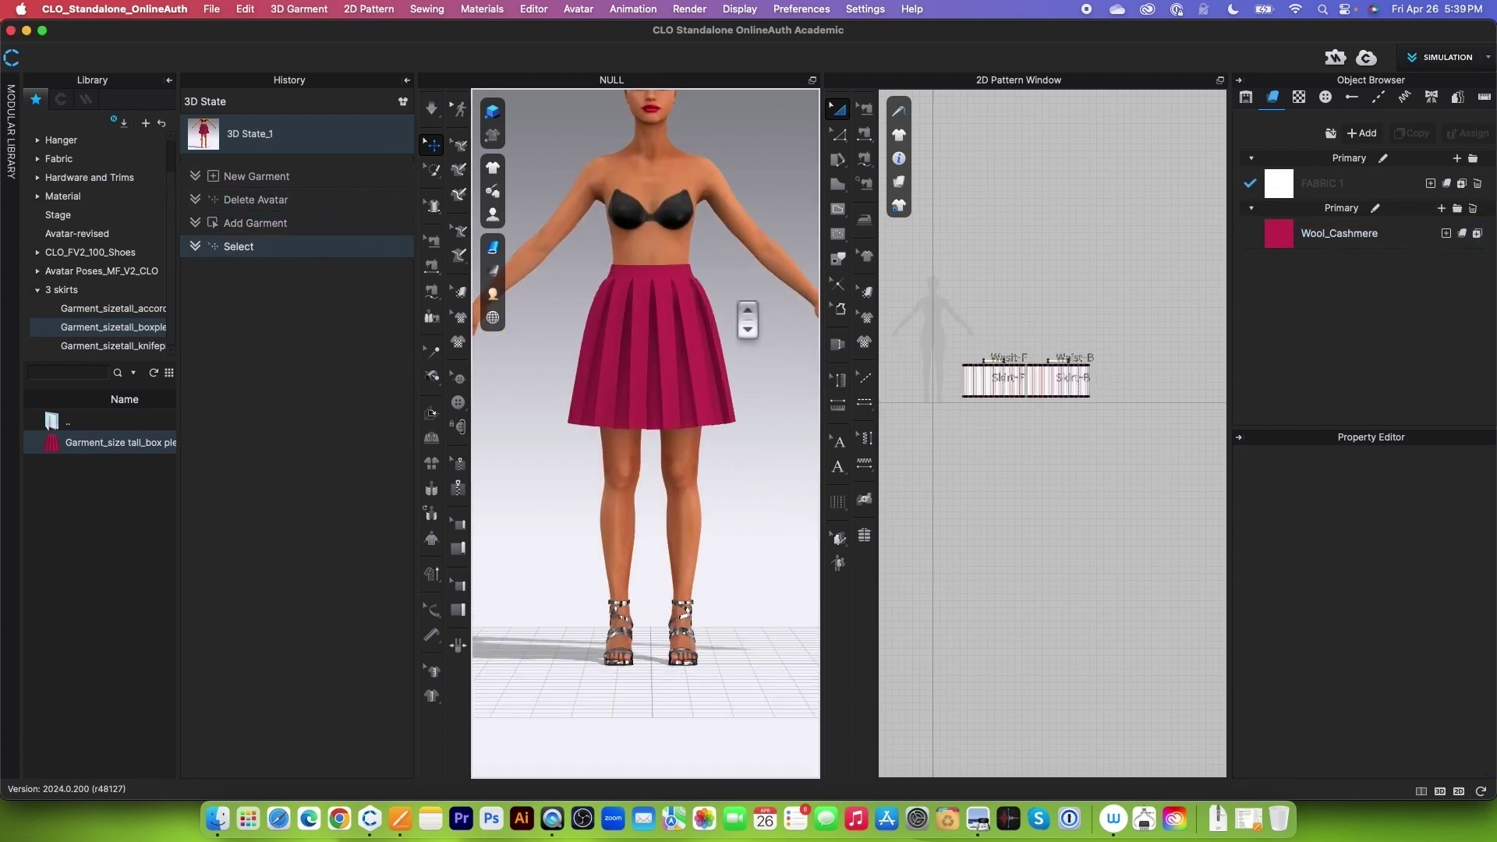
right_drag(775, 381, 718, 379)
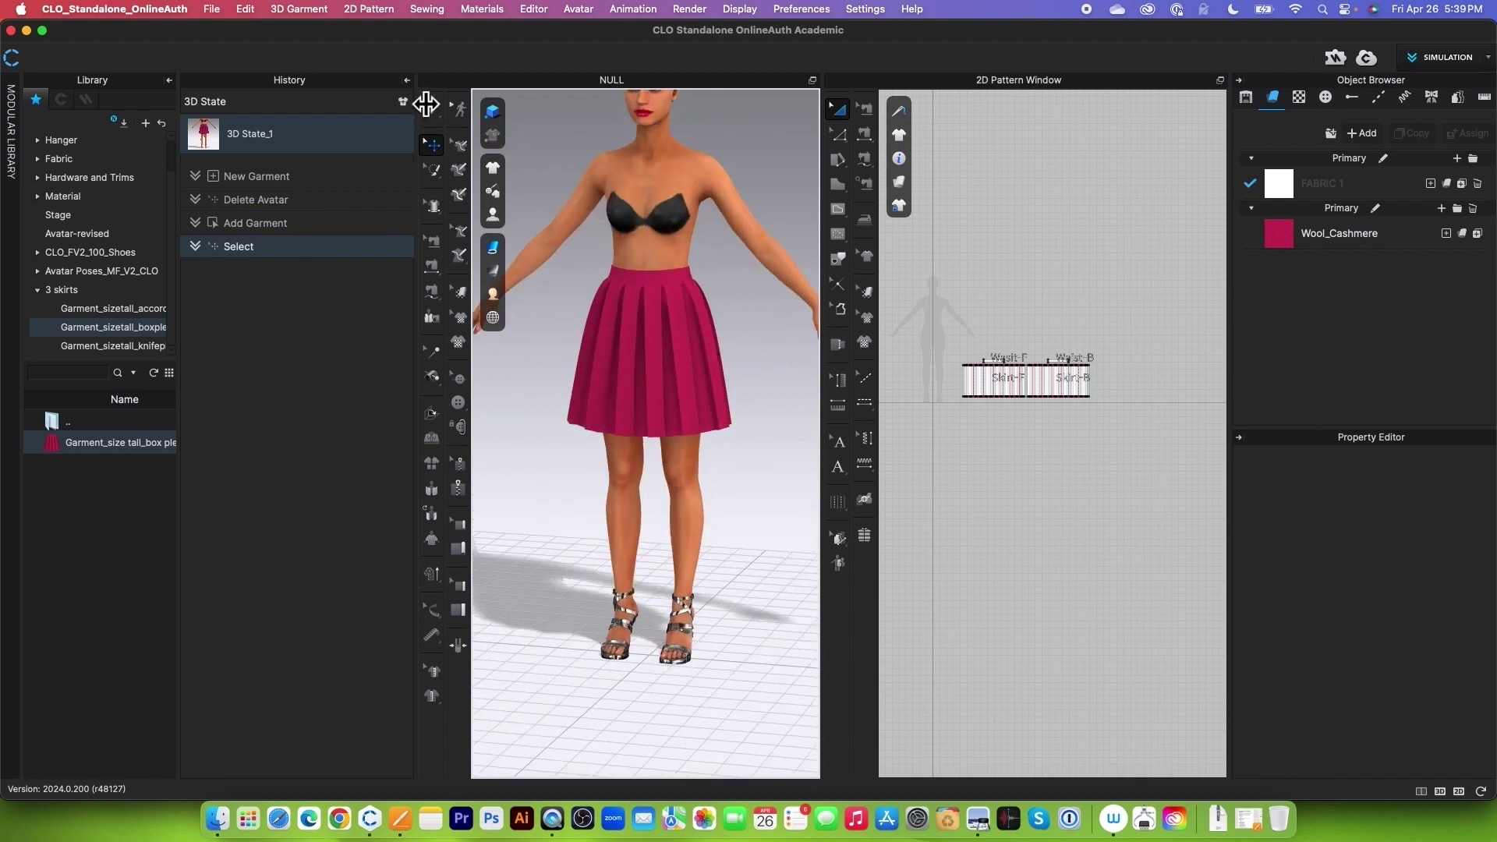
click(406, 80)
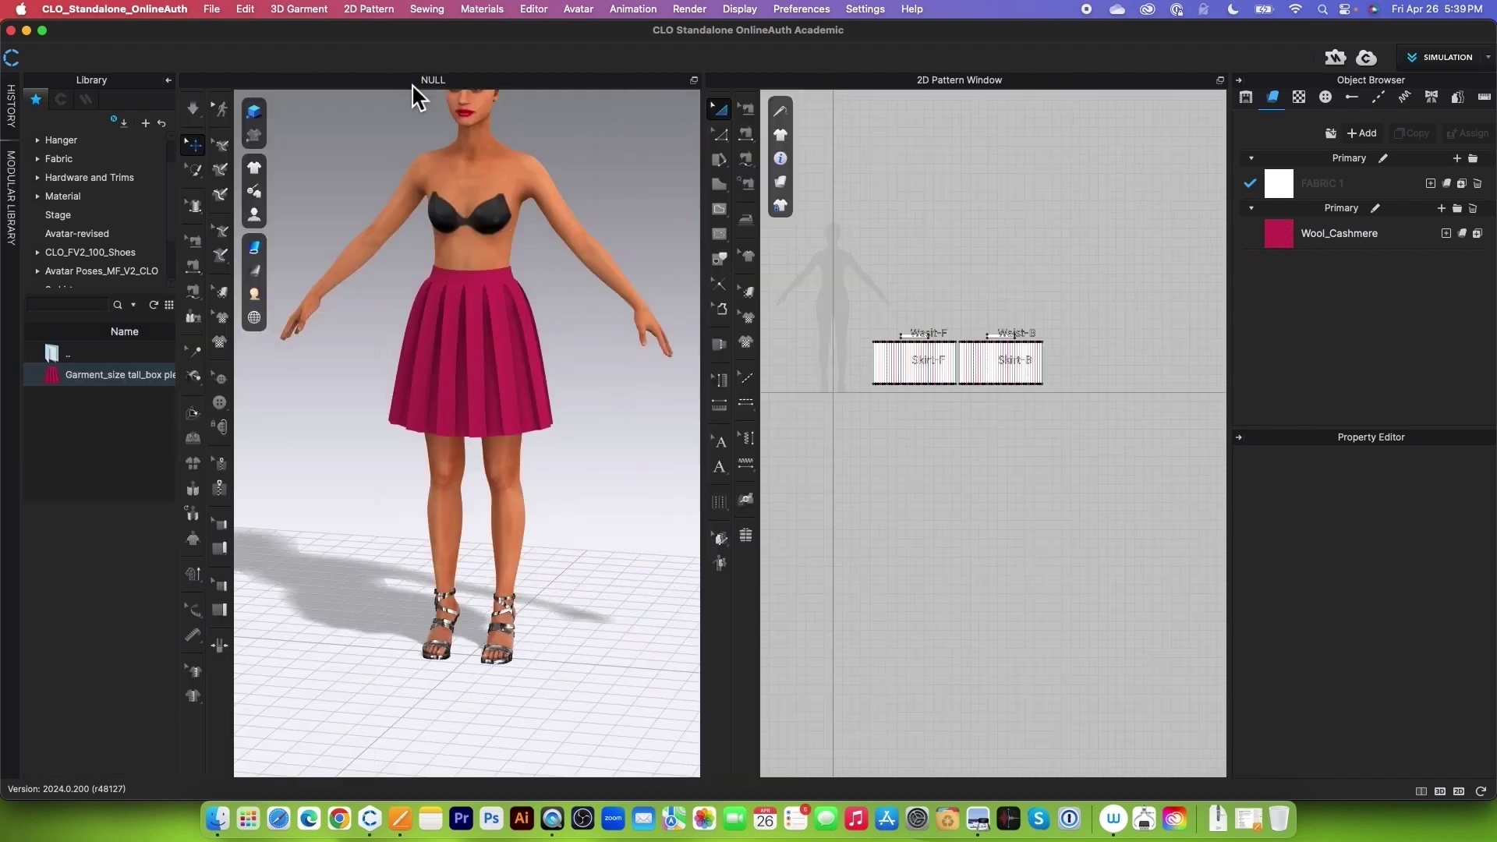
Distribute 1 internal line between the two side edges of the Waist-B pattern to mark its centre back.
scroll(583, 503, up, 2)
right_drag(573, 503, 417, 518)
scroll(484, 359, up, 2)
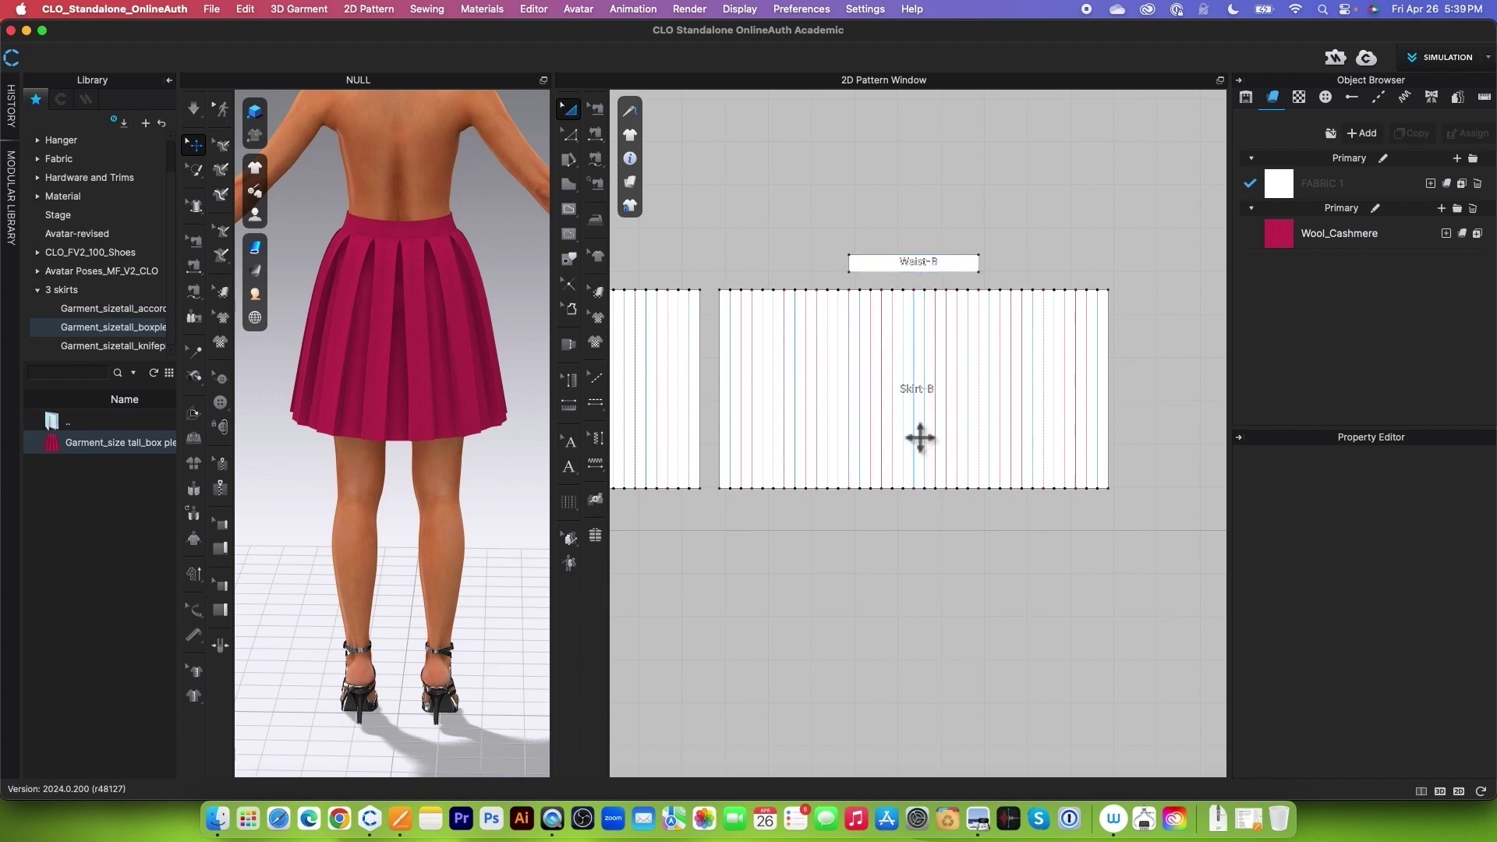
key(z)
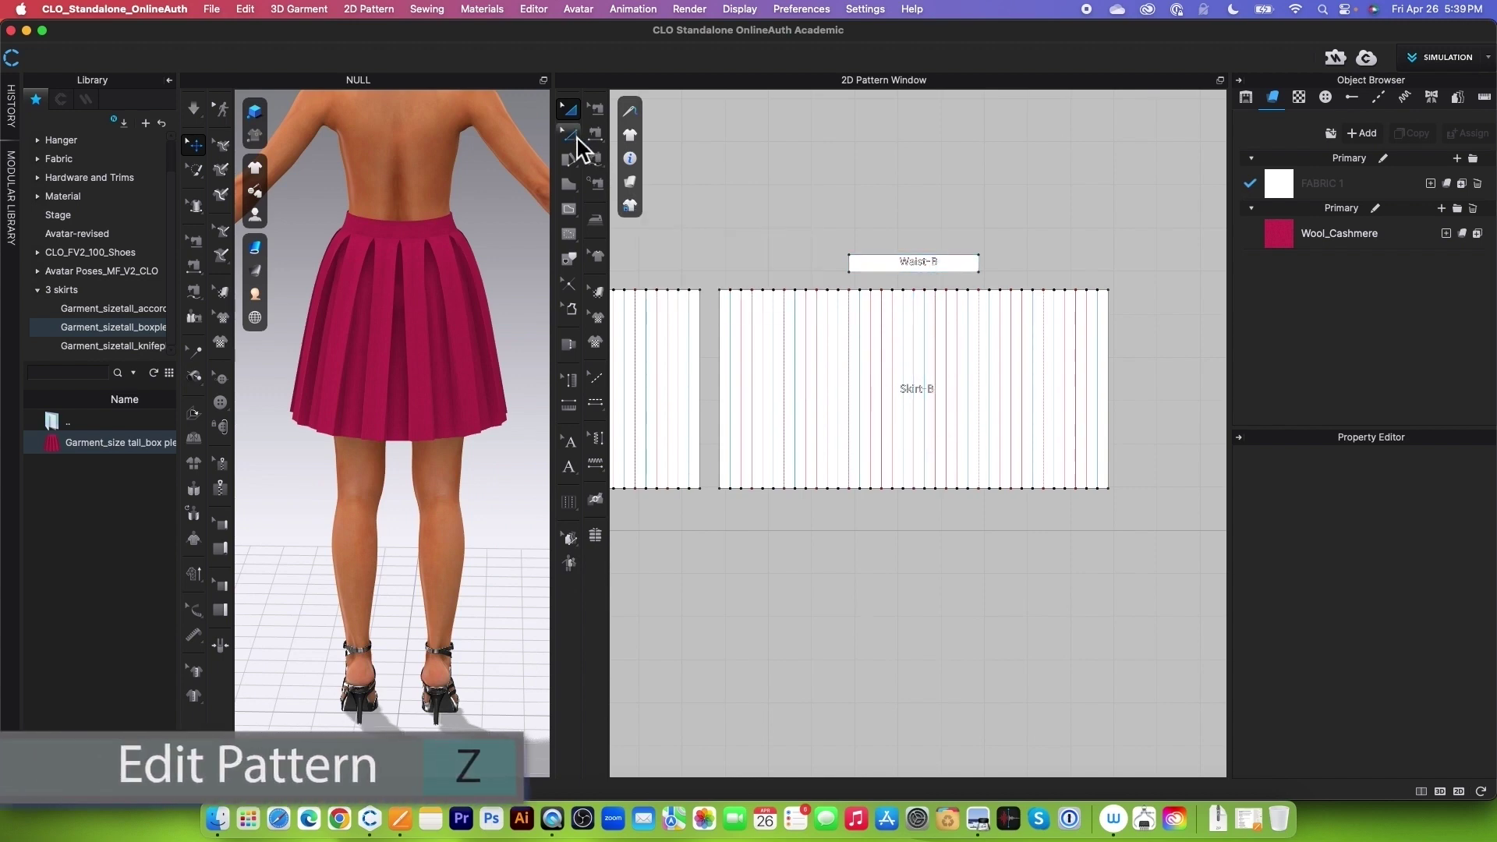
scroll(873, 283, up, 3)
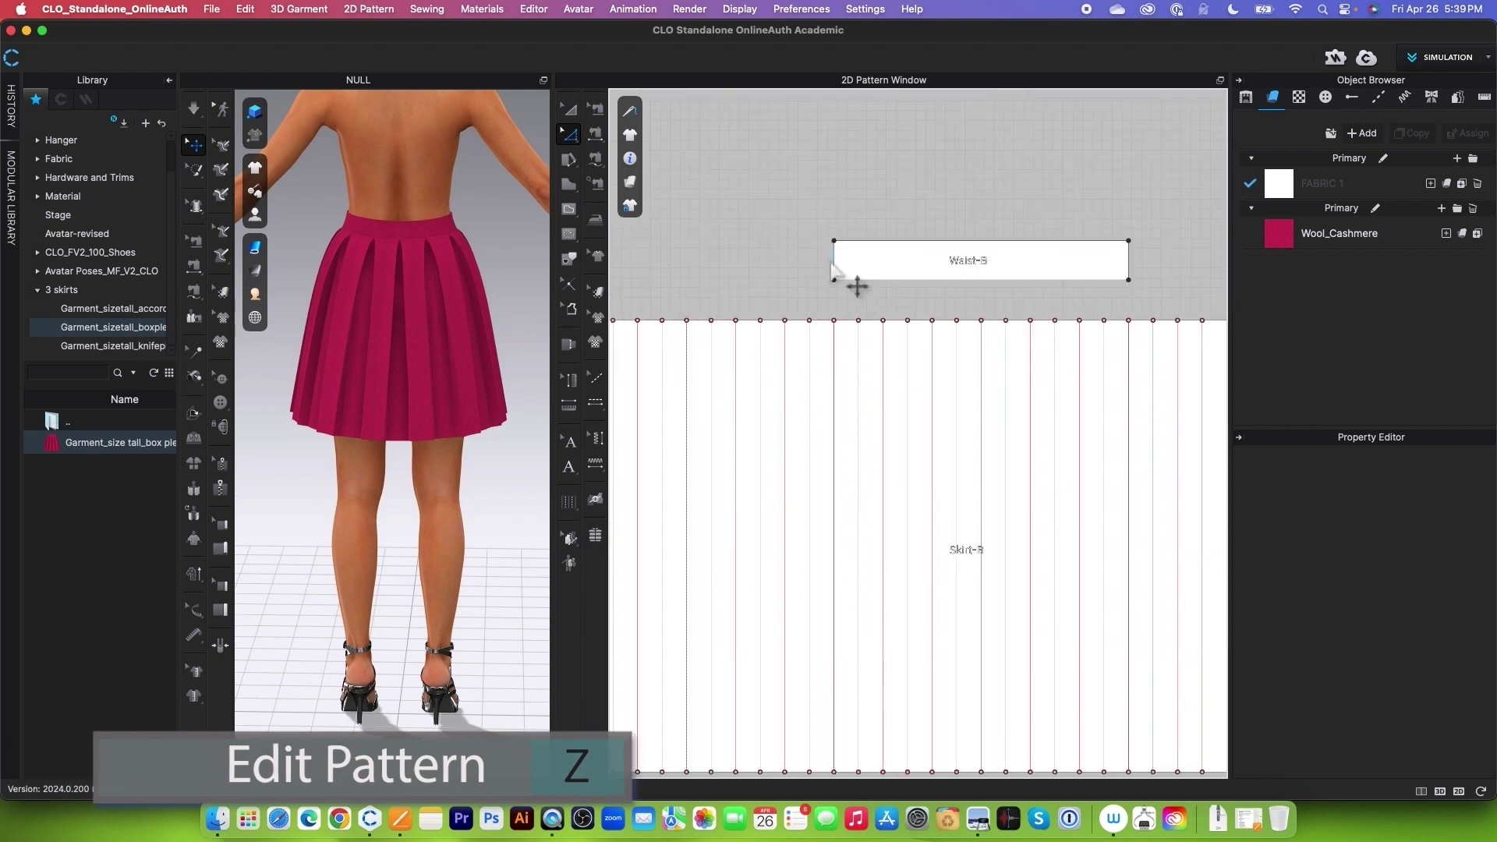
click(858, 284)
scroll(854, 283, down, 2)
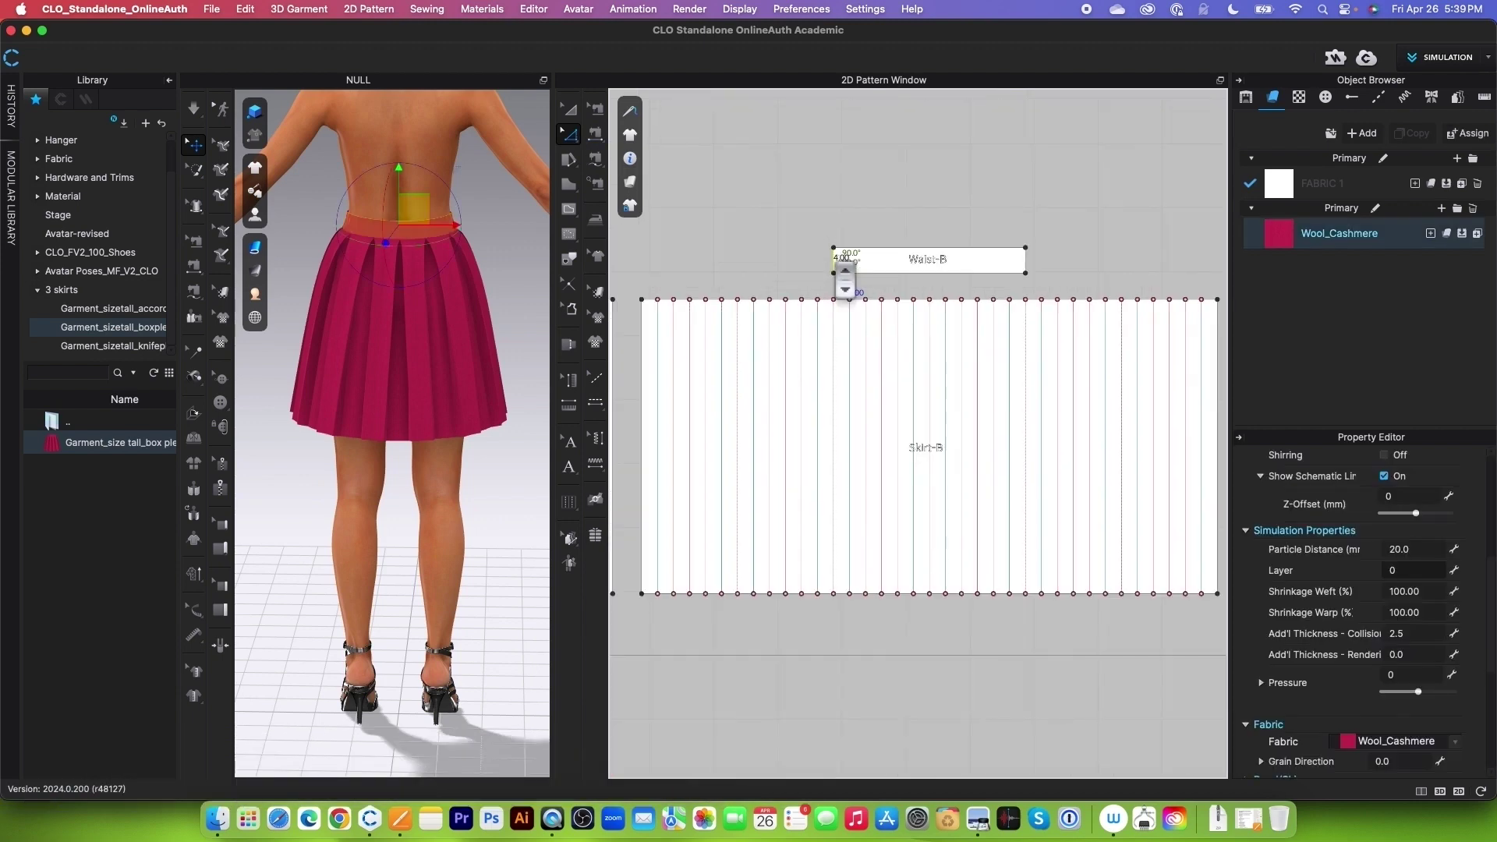
click(1028, 265)
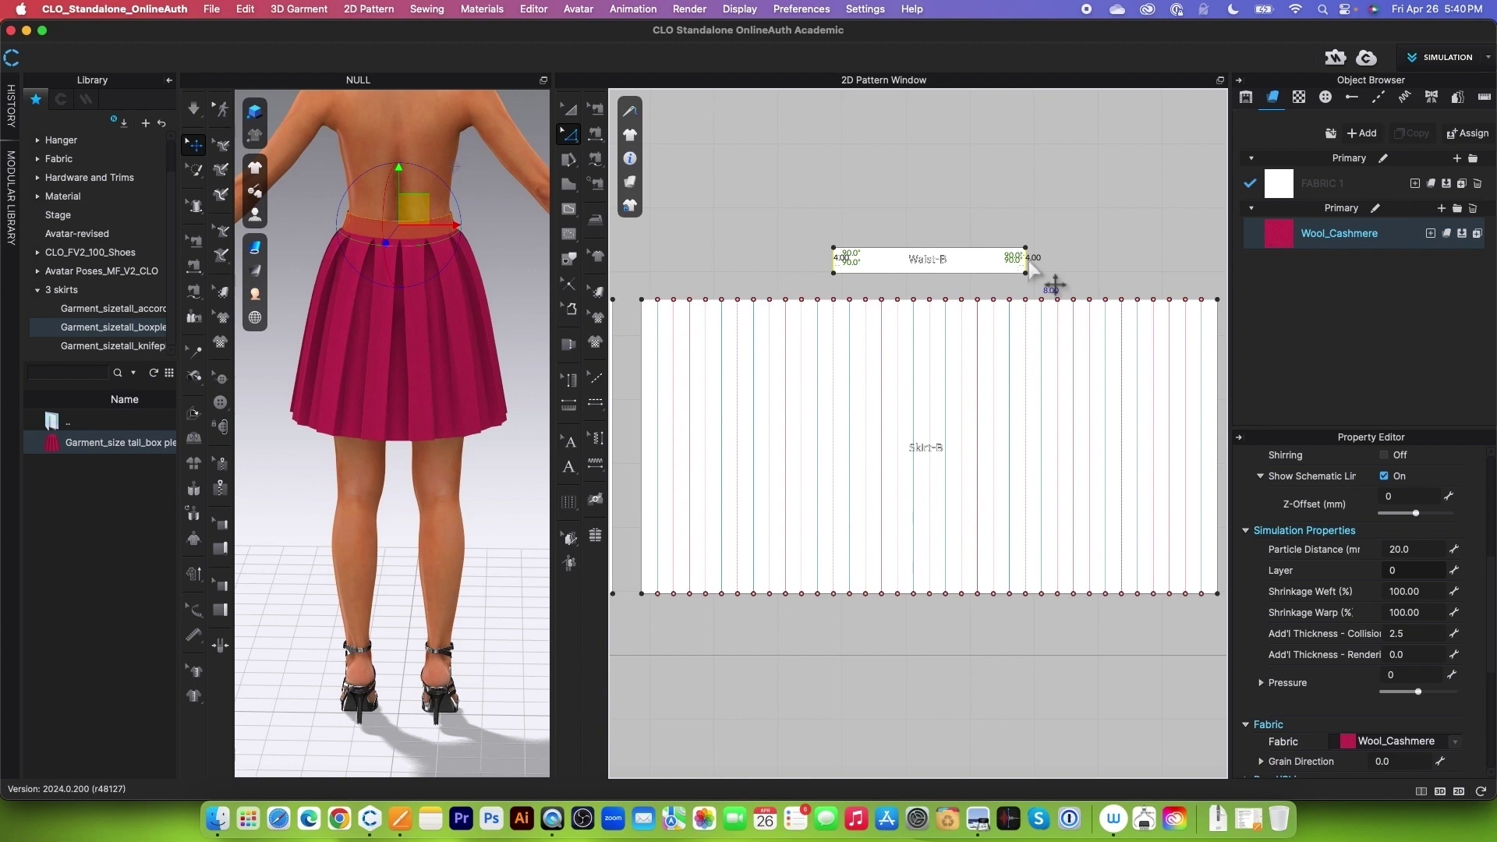
right_click(1031, 267)
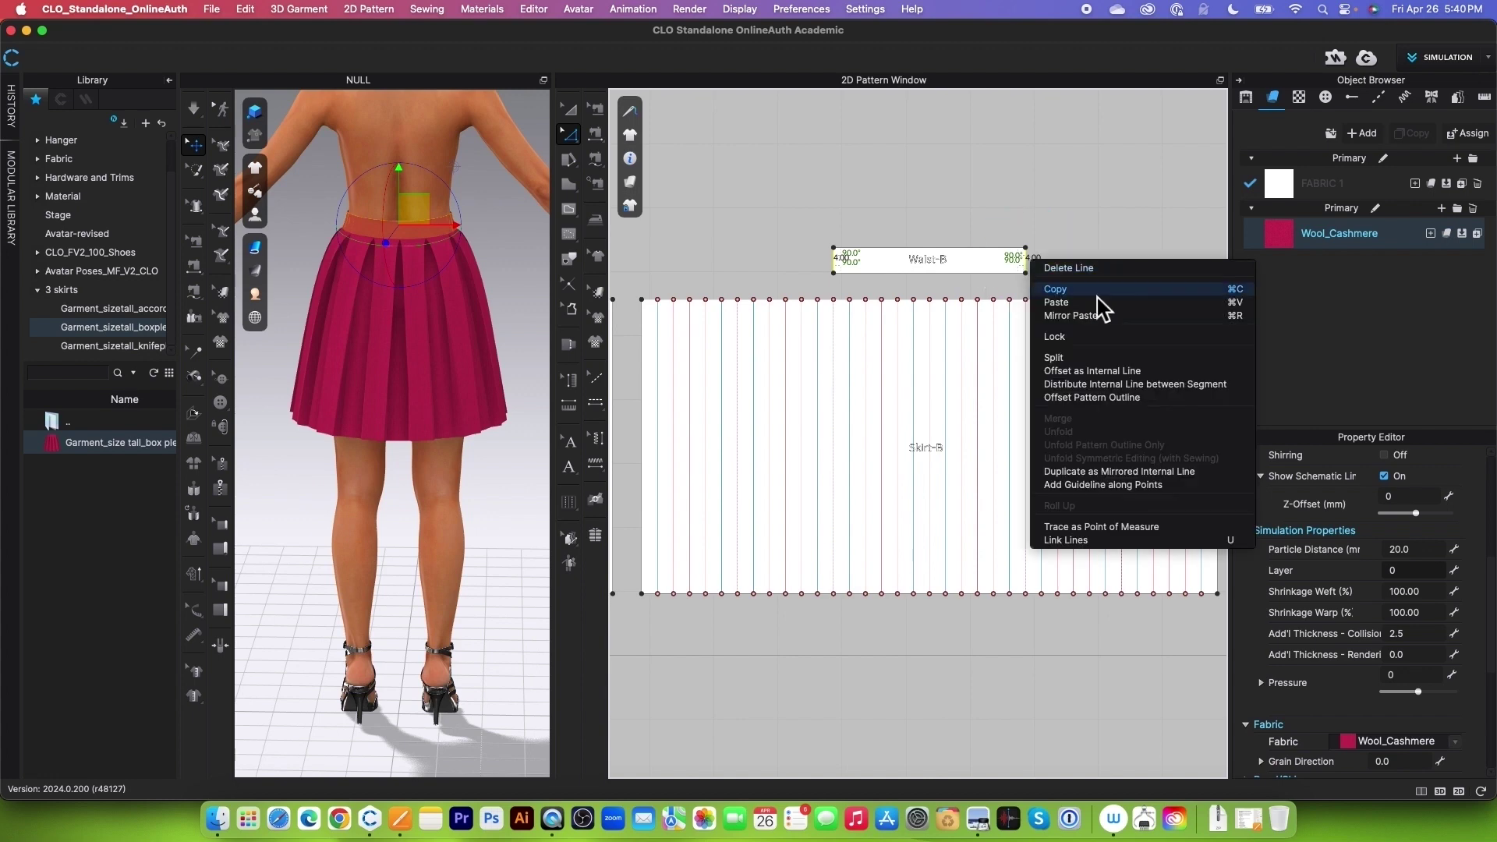
click(1108, 385)
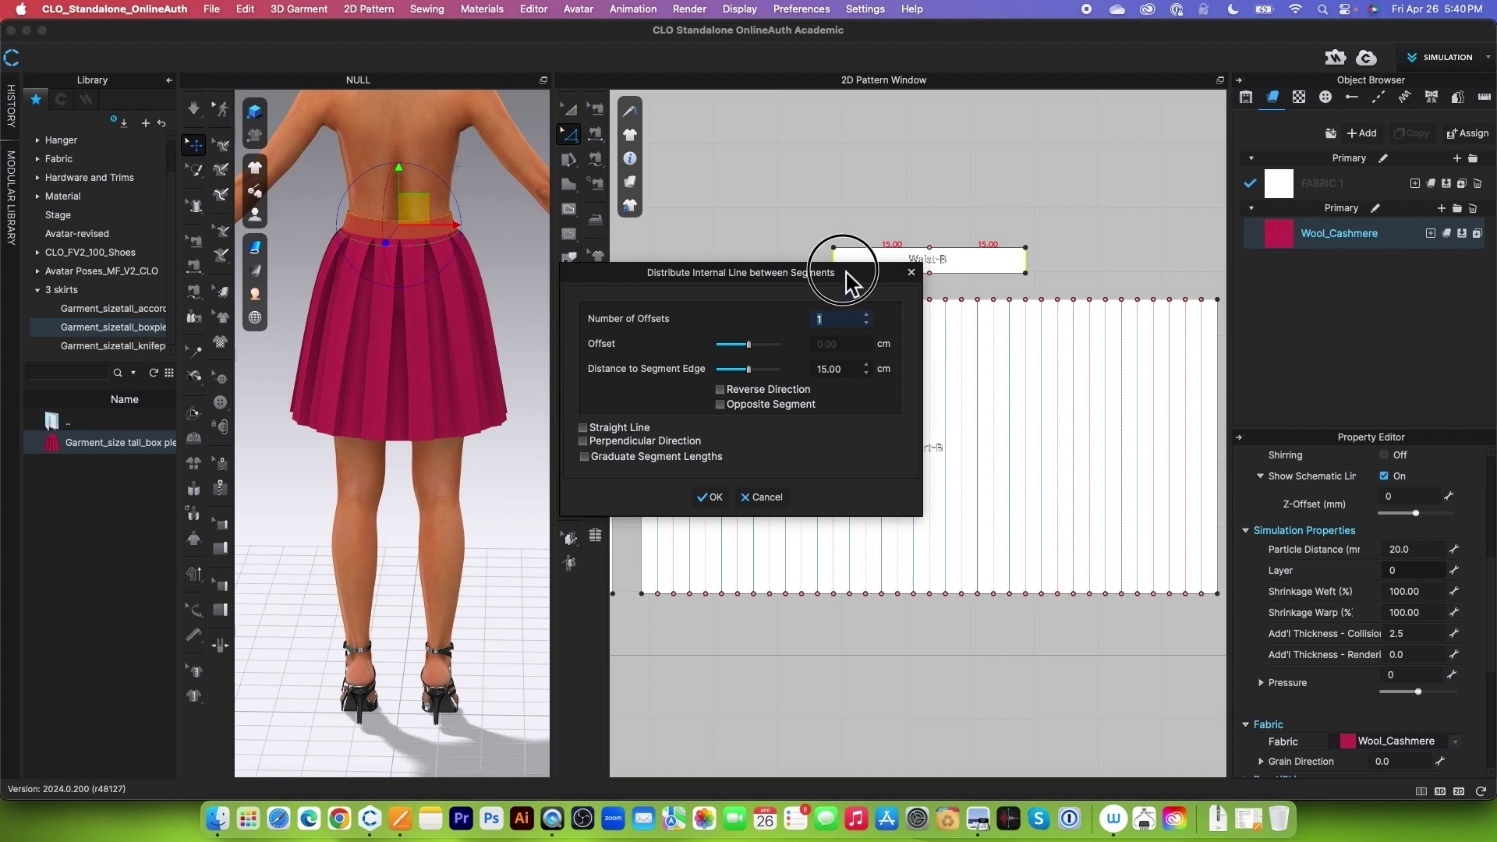
drag(852, 268, 729, 269)
click(590, 484)
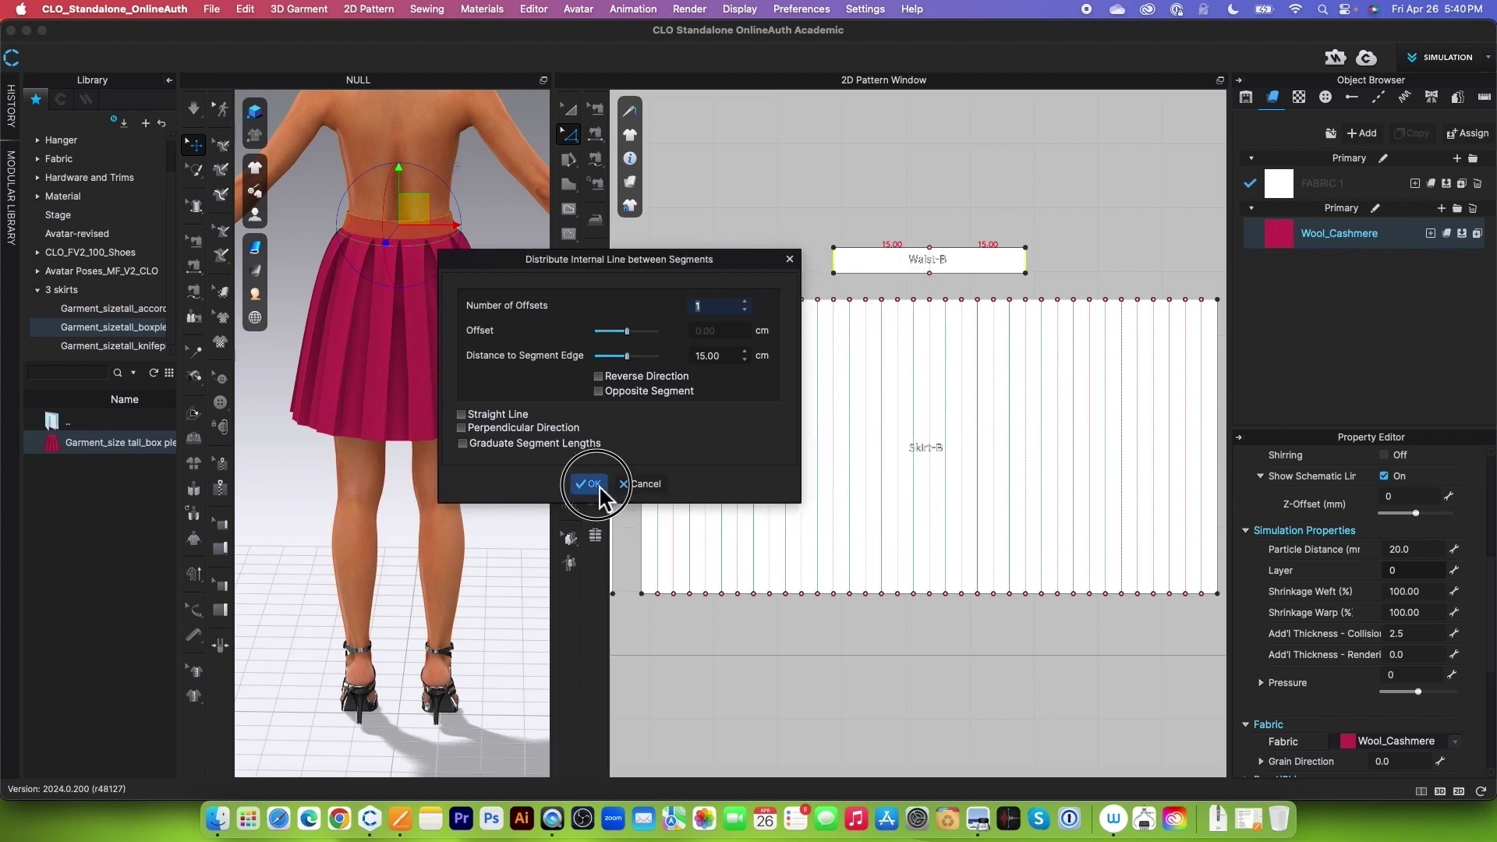
Cut and sew the Waist-B pattern along its new centre back internal line.
scroll(939, 261, up, 3)
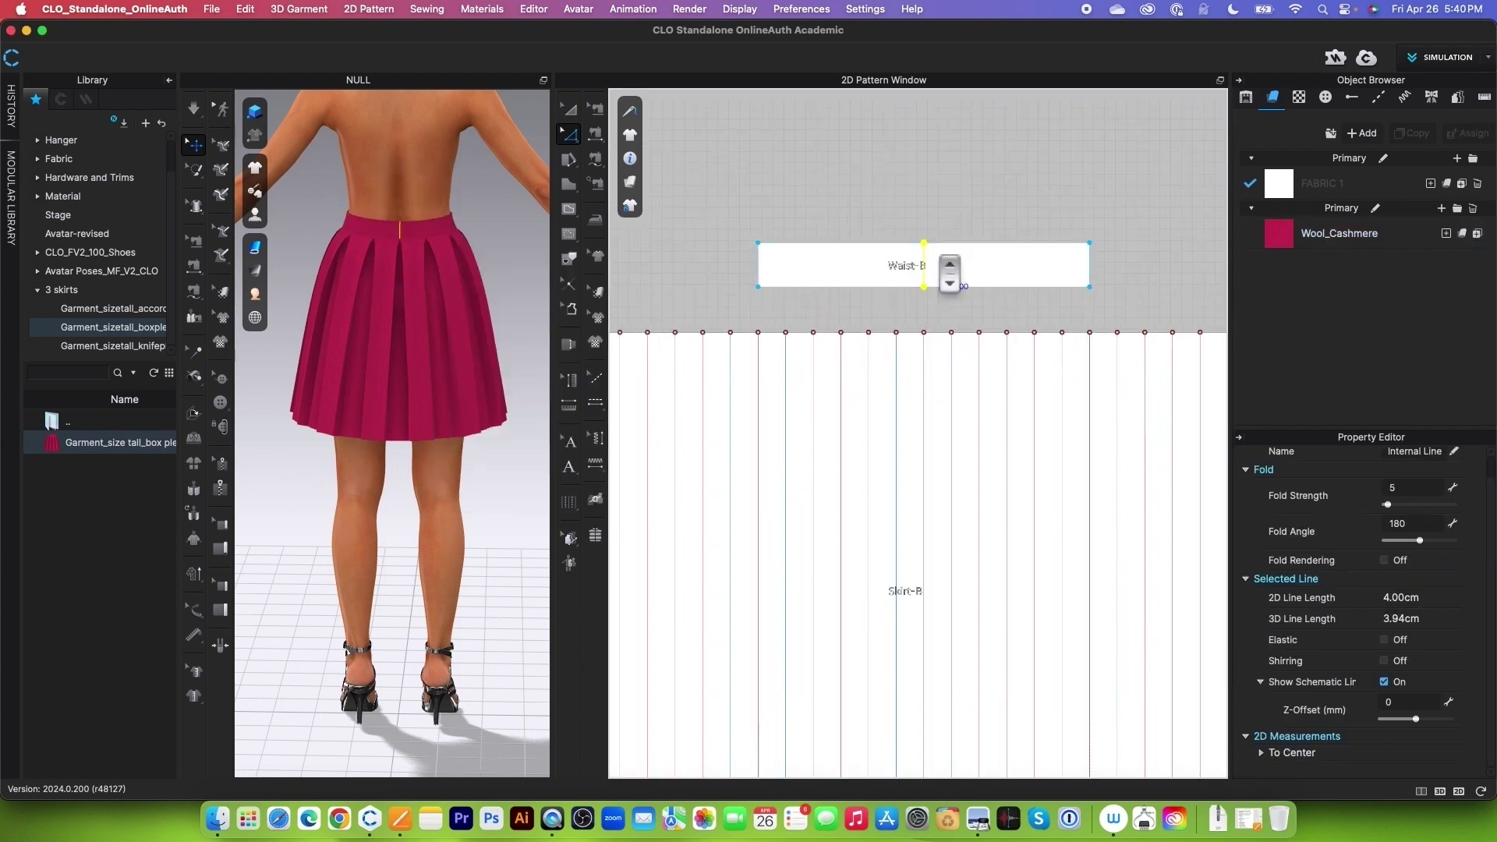
right_click(927, 267)
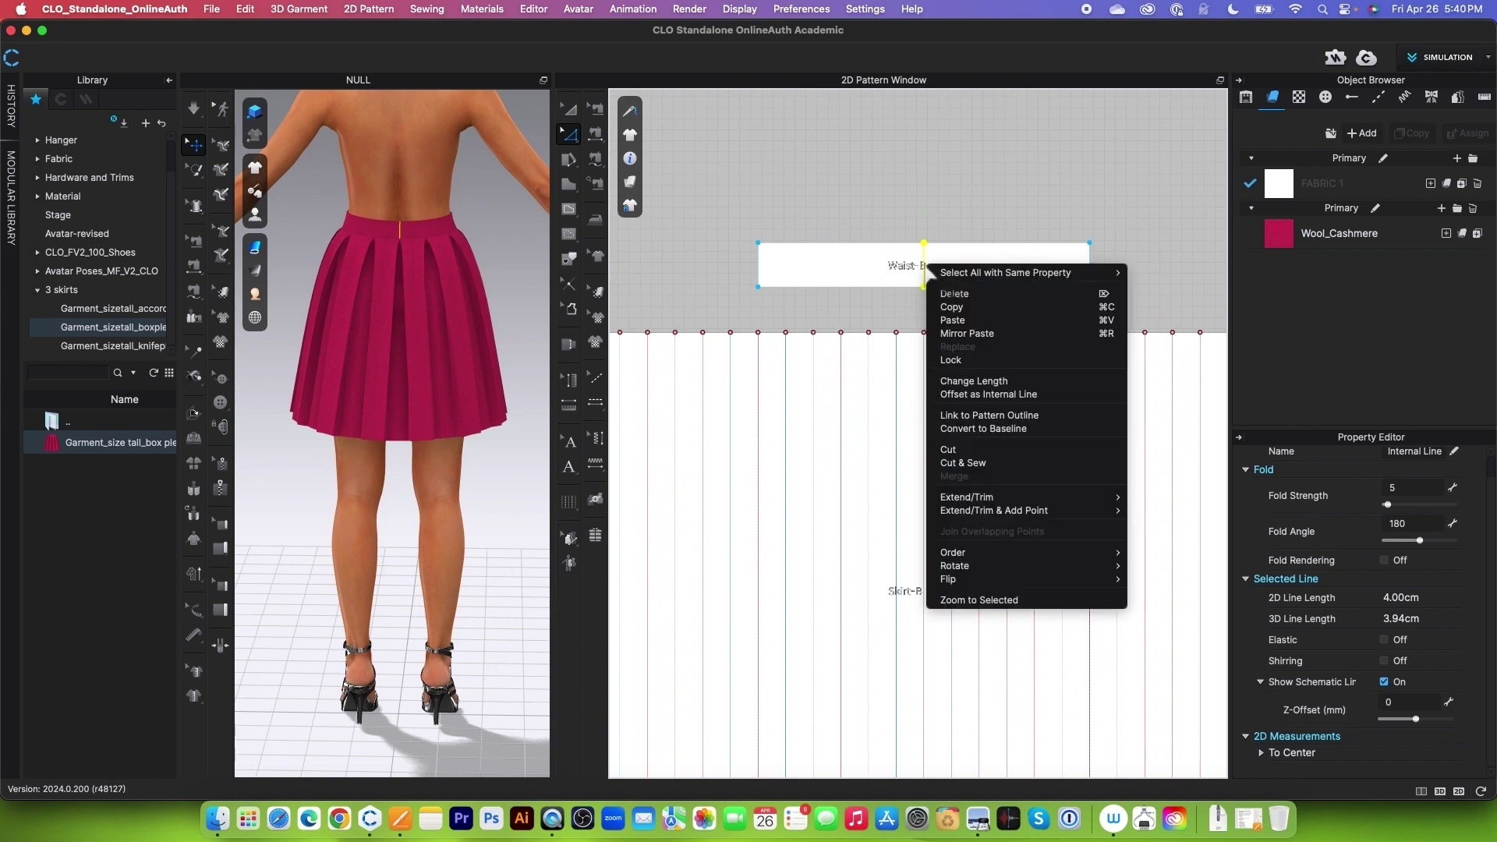
click(997, 463)
Distribute 1 internal line between the two side edges of the Skirt-B pattern to mark its centre back.
scroll(1022, 488, down, 5)
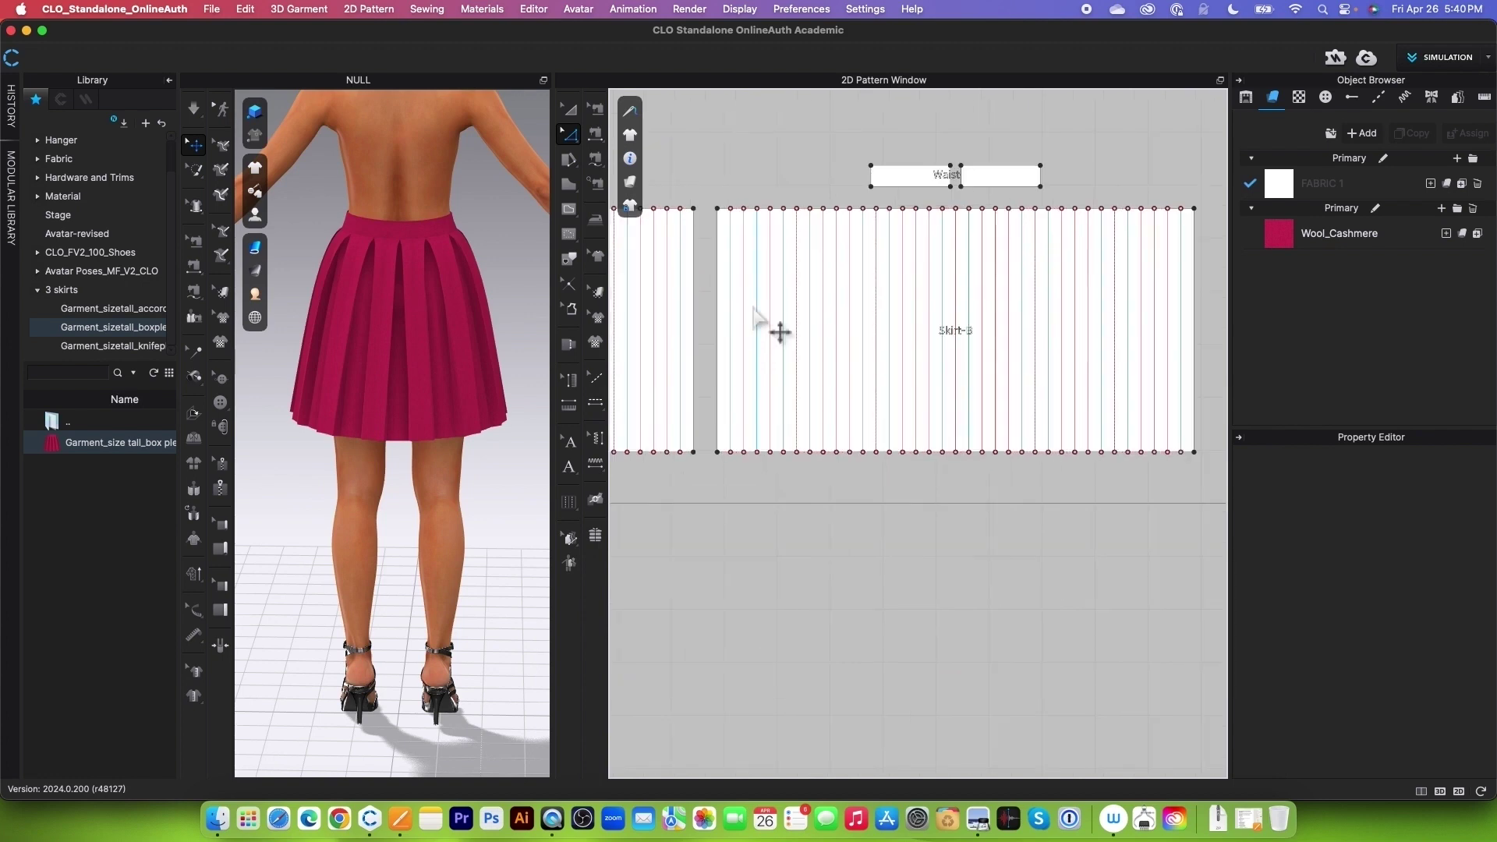
click(723, 337)
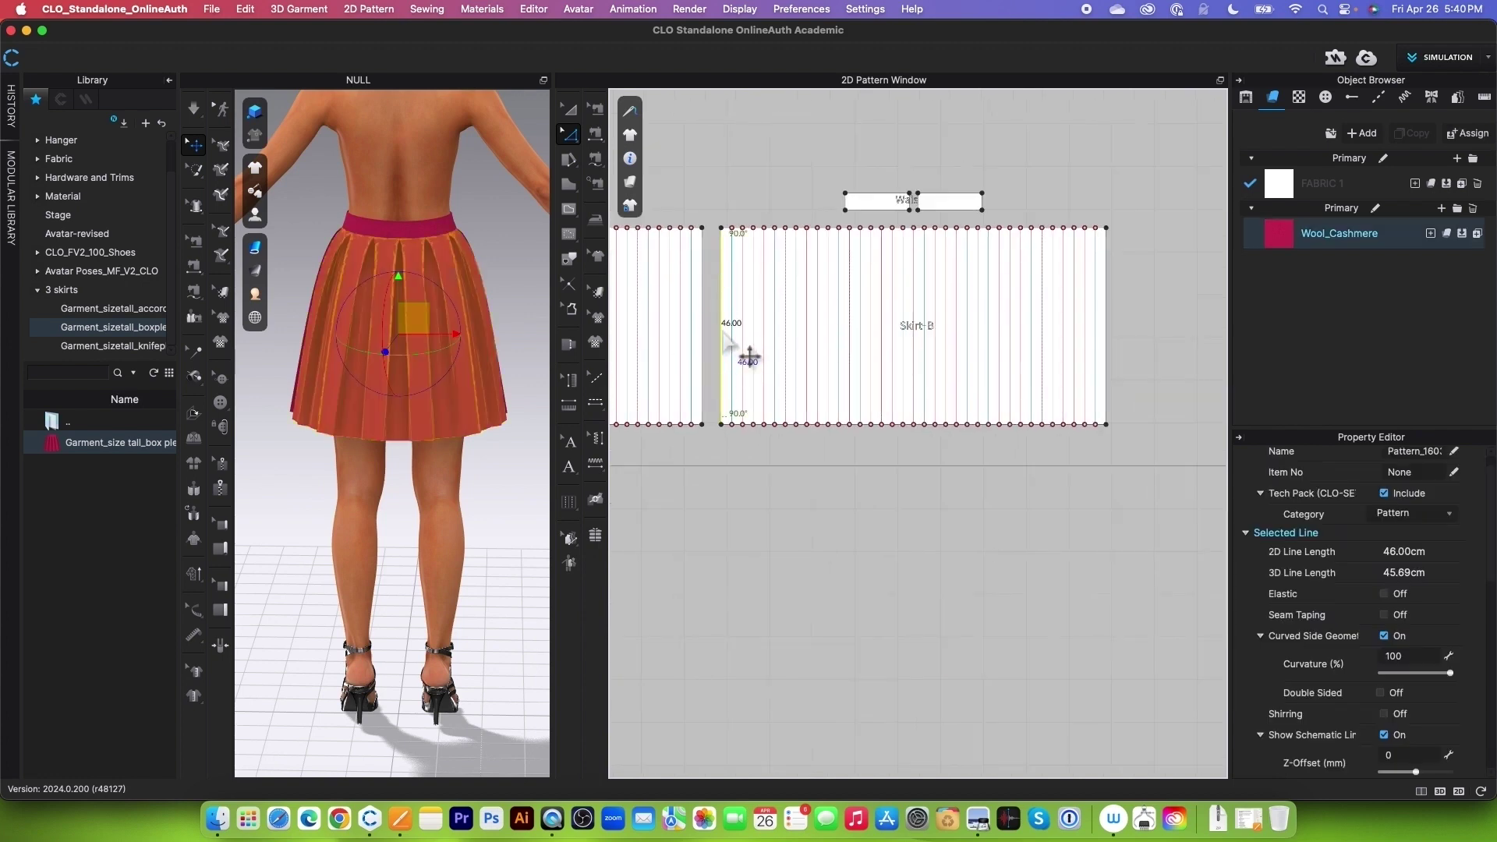
shift+click(1108, 321)
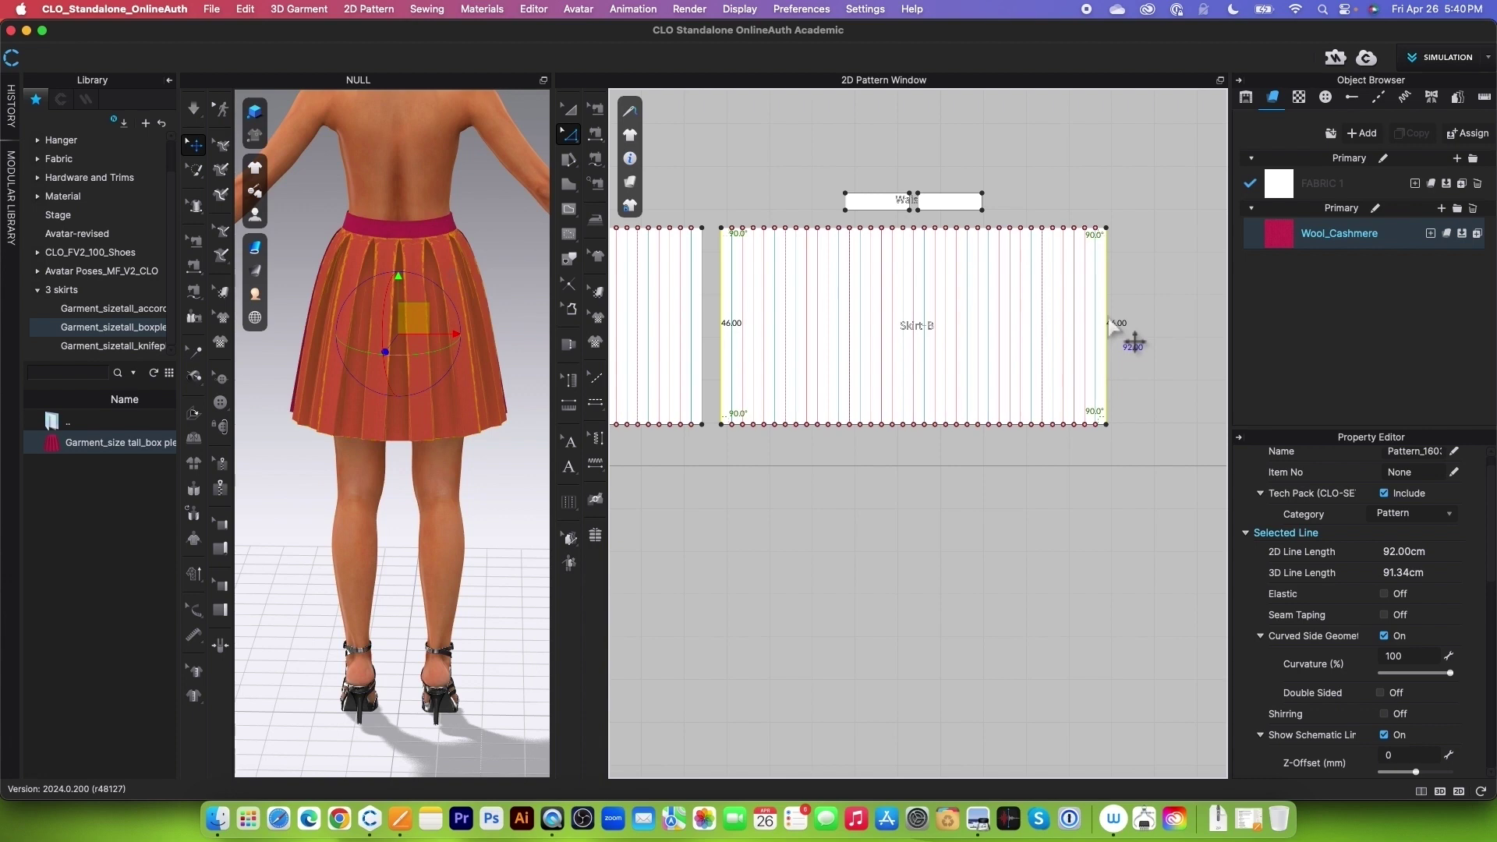
right_click(1108, 322)
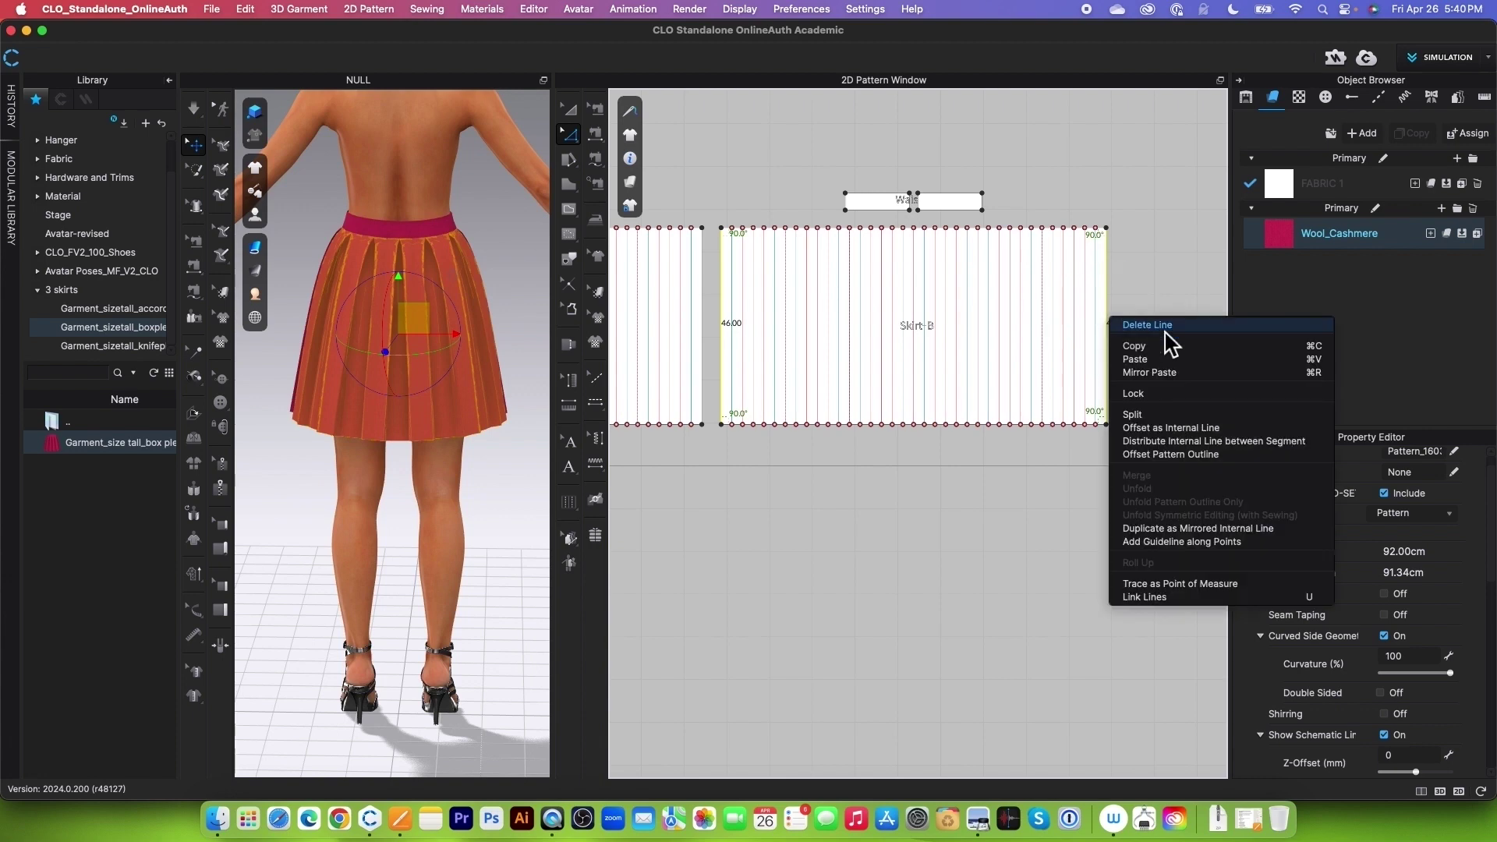
click(1178, 442)
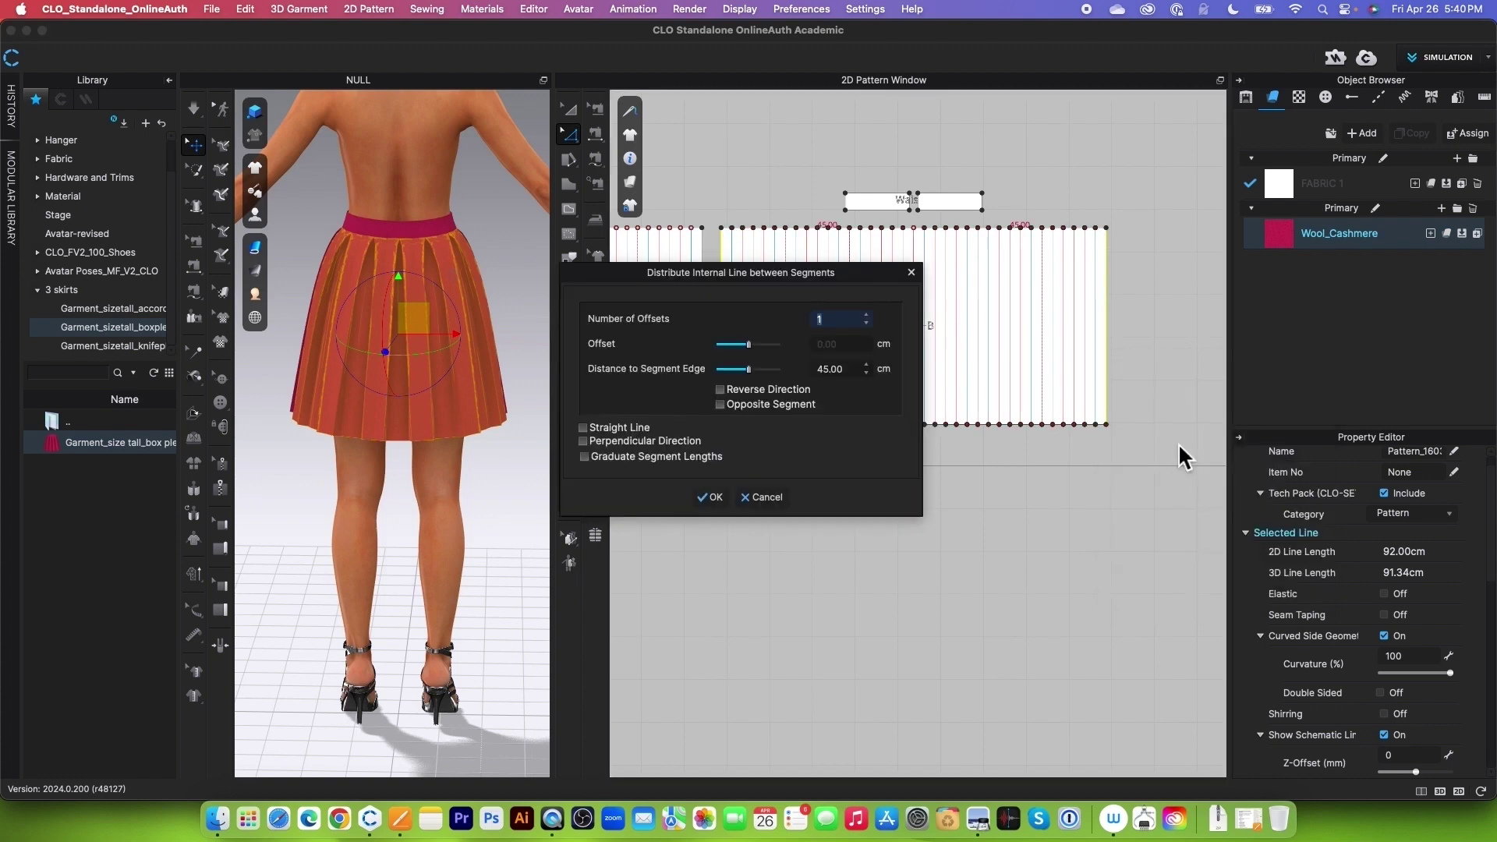
click(712, 497)
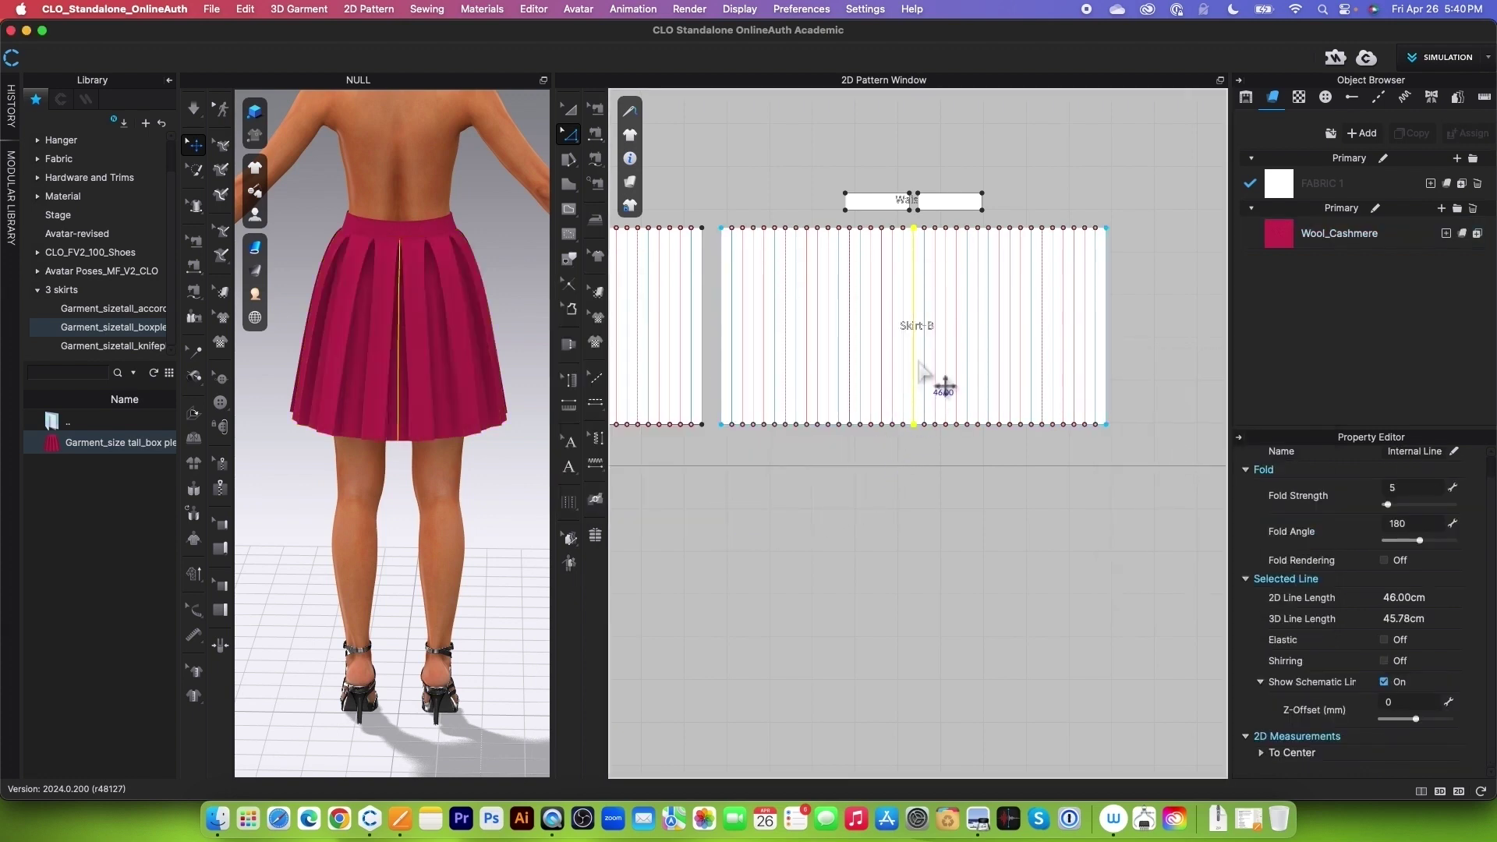
Cut and sew the Skirt-B pattern along its new centre back internal line.
scroll(920, 363, up, 3)
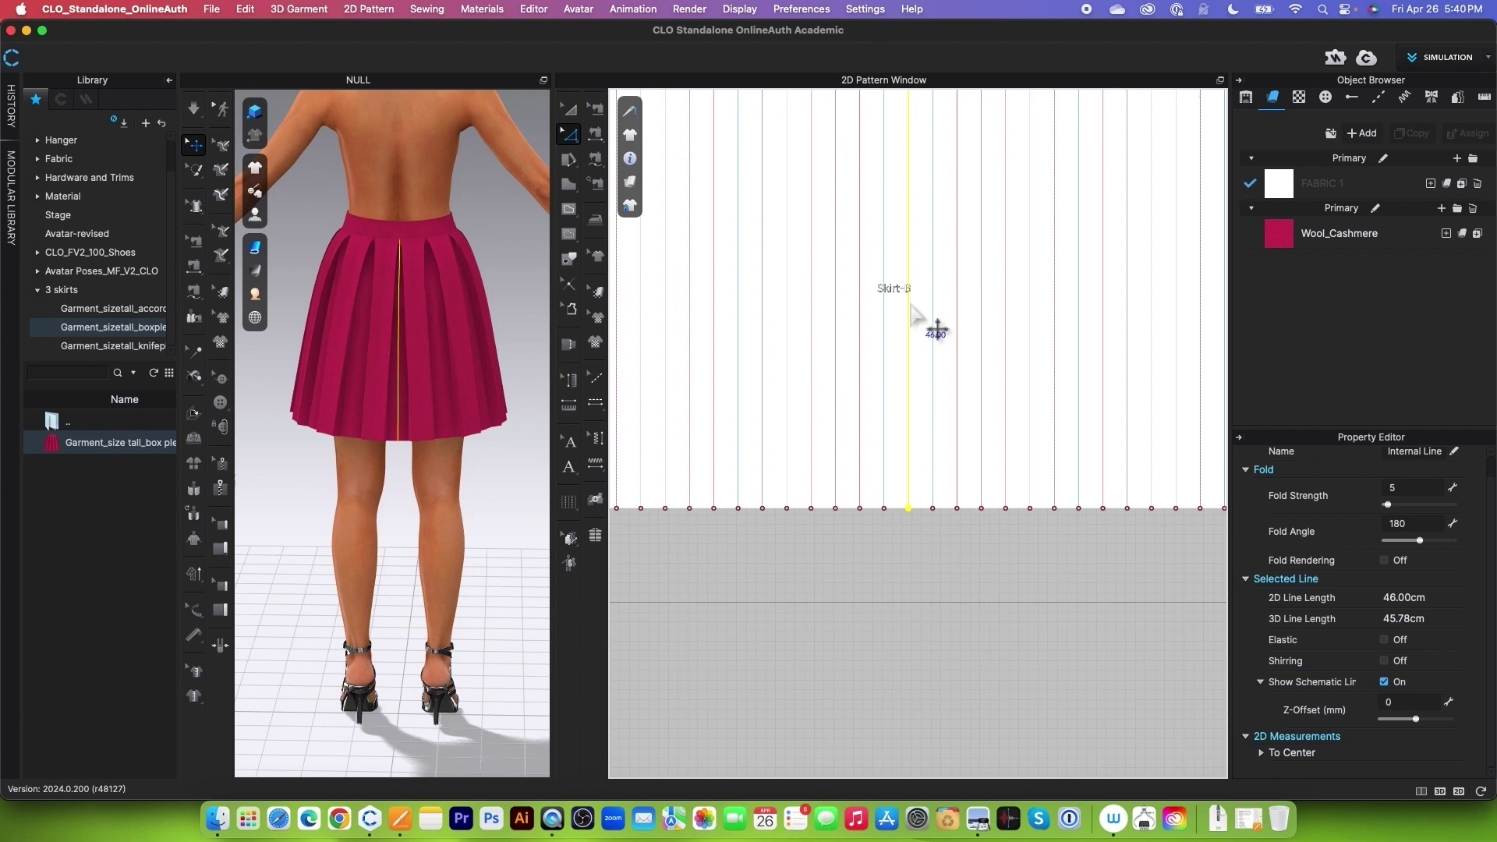
right_click(911, 307)
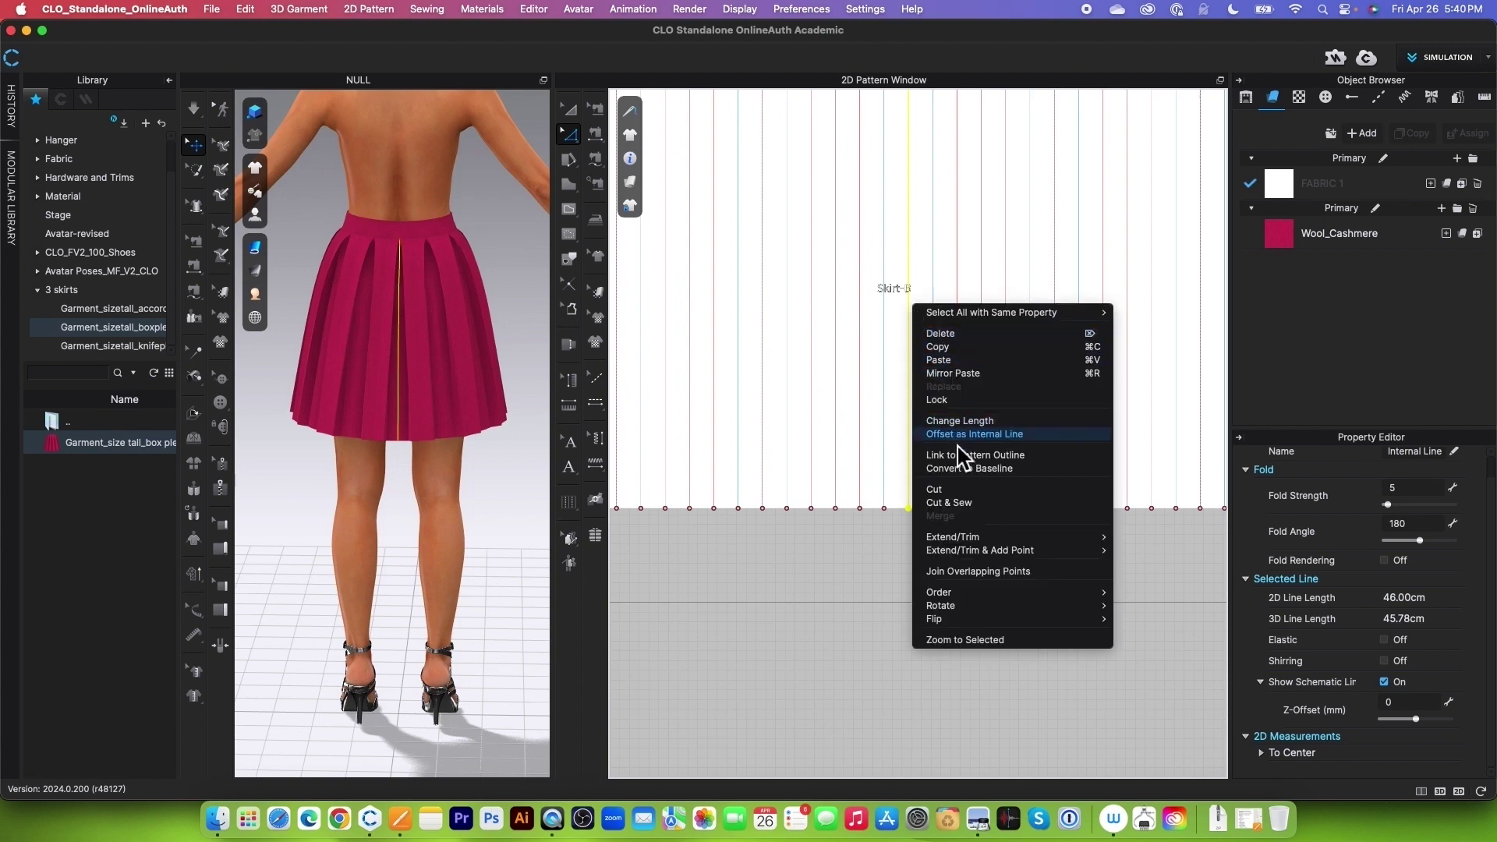
click(970, 504)
Add a notch on the left Skirt-B piece's centre back edge, with Line 1 set to 13 cm from the waist.
scroll(953, 301, down, 2)
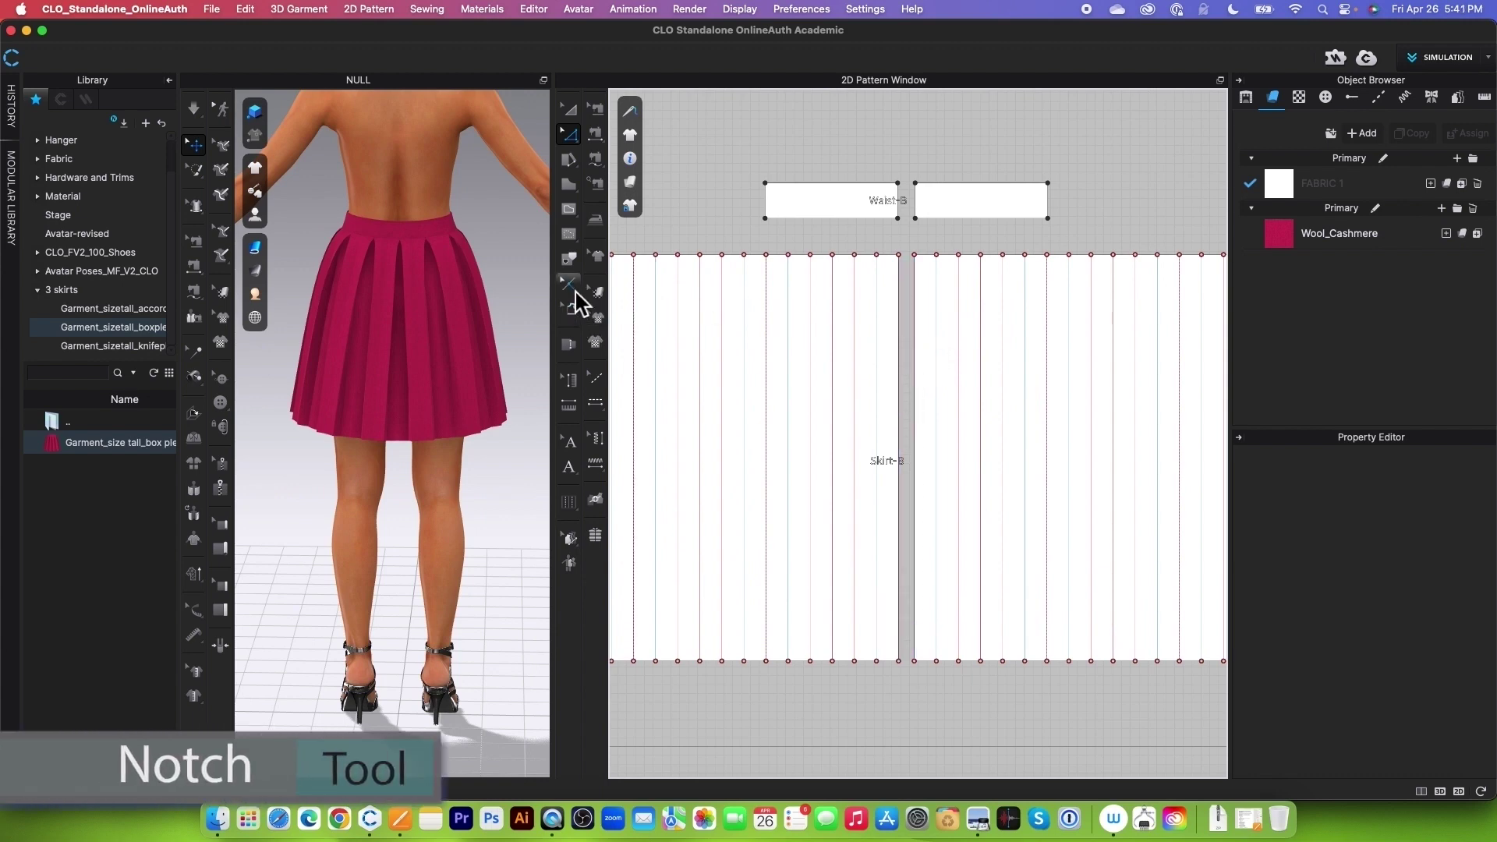
click(570, 284)
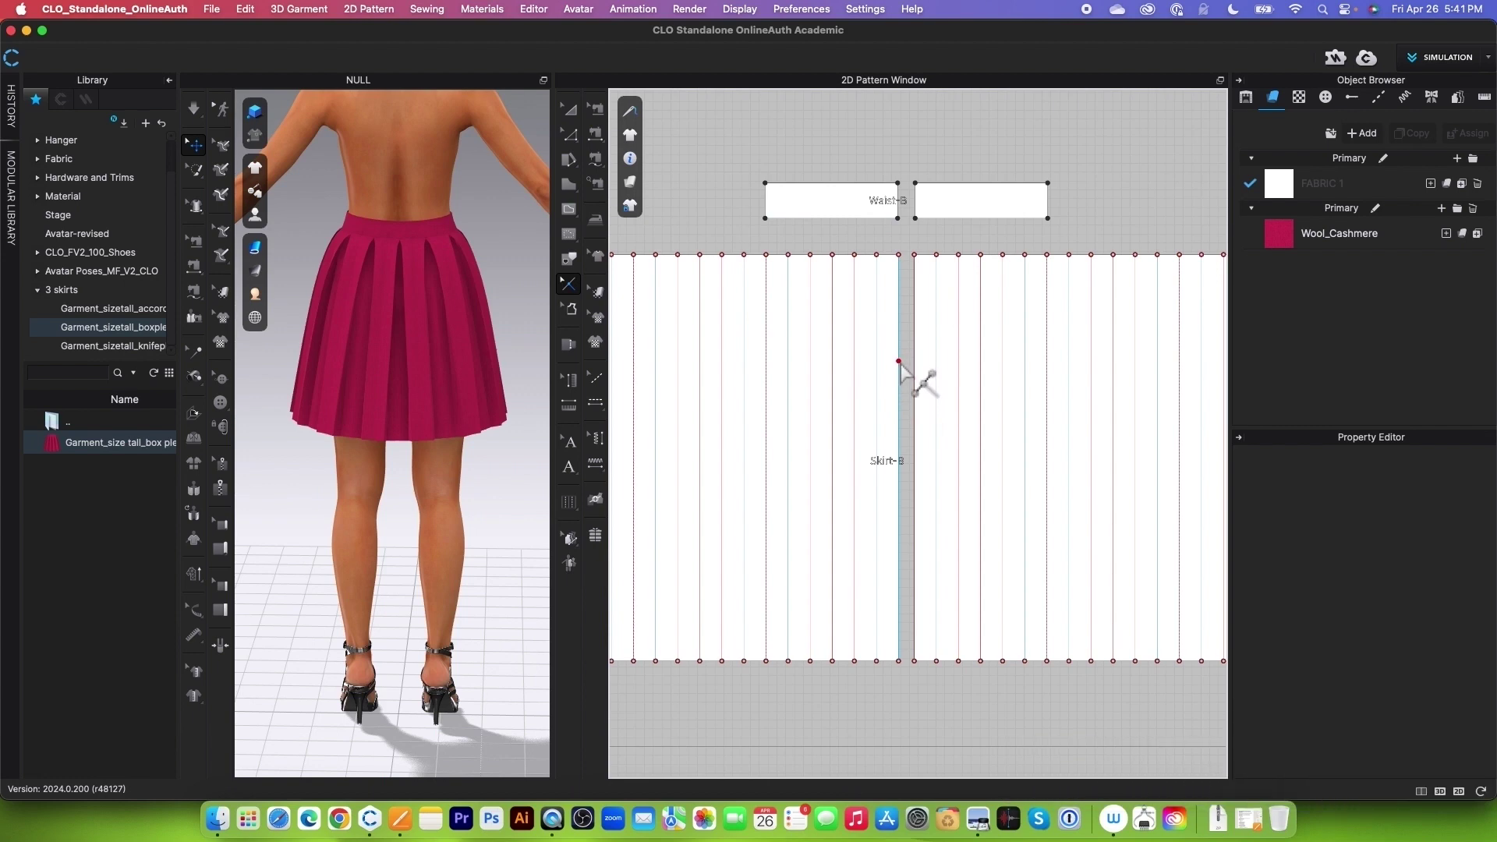
right_click(899, 364)
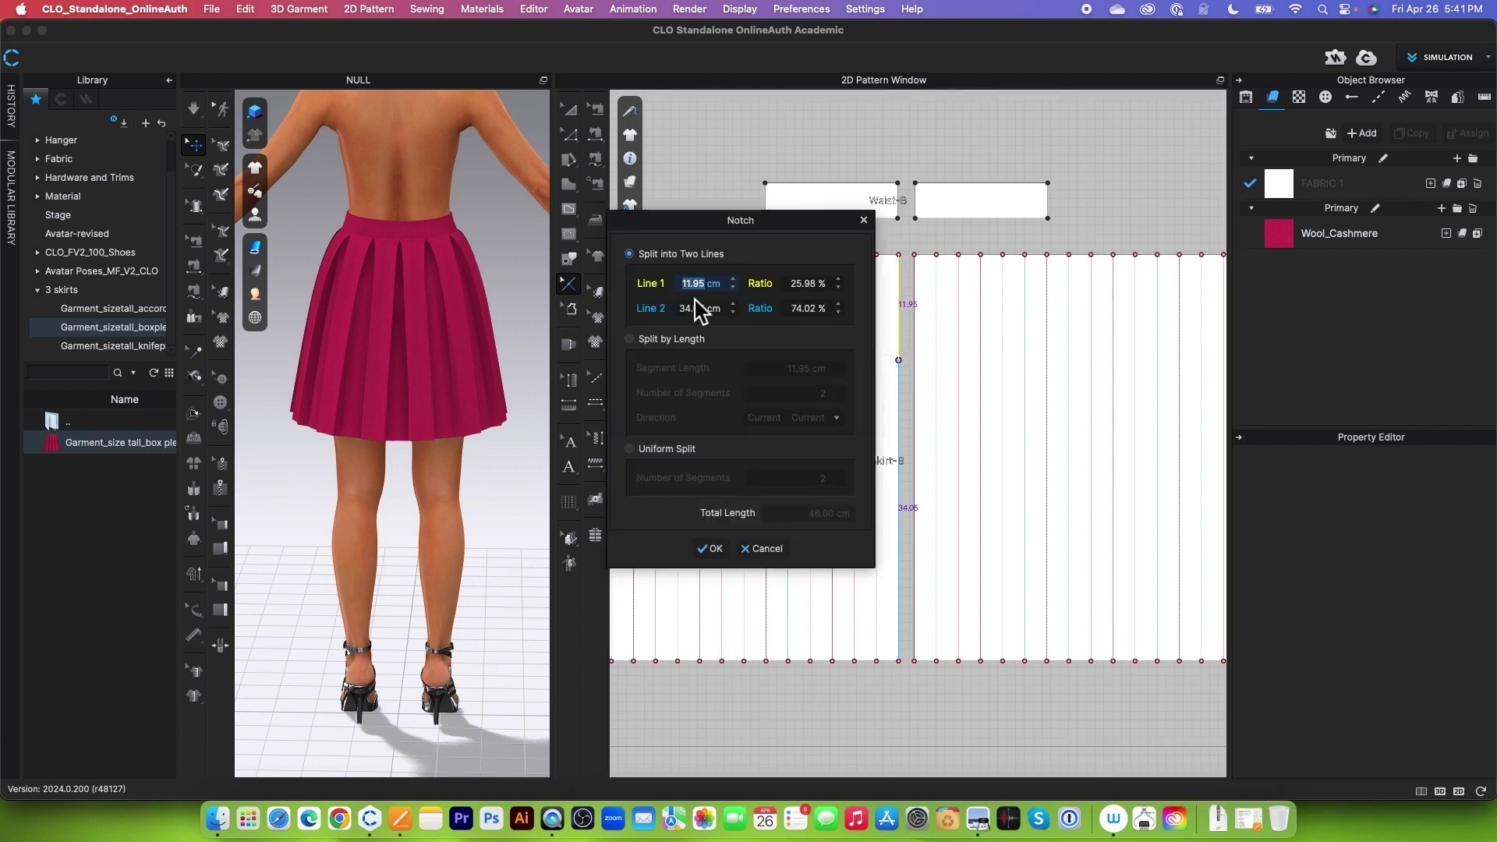
text(13)
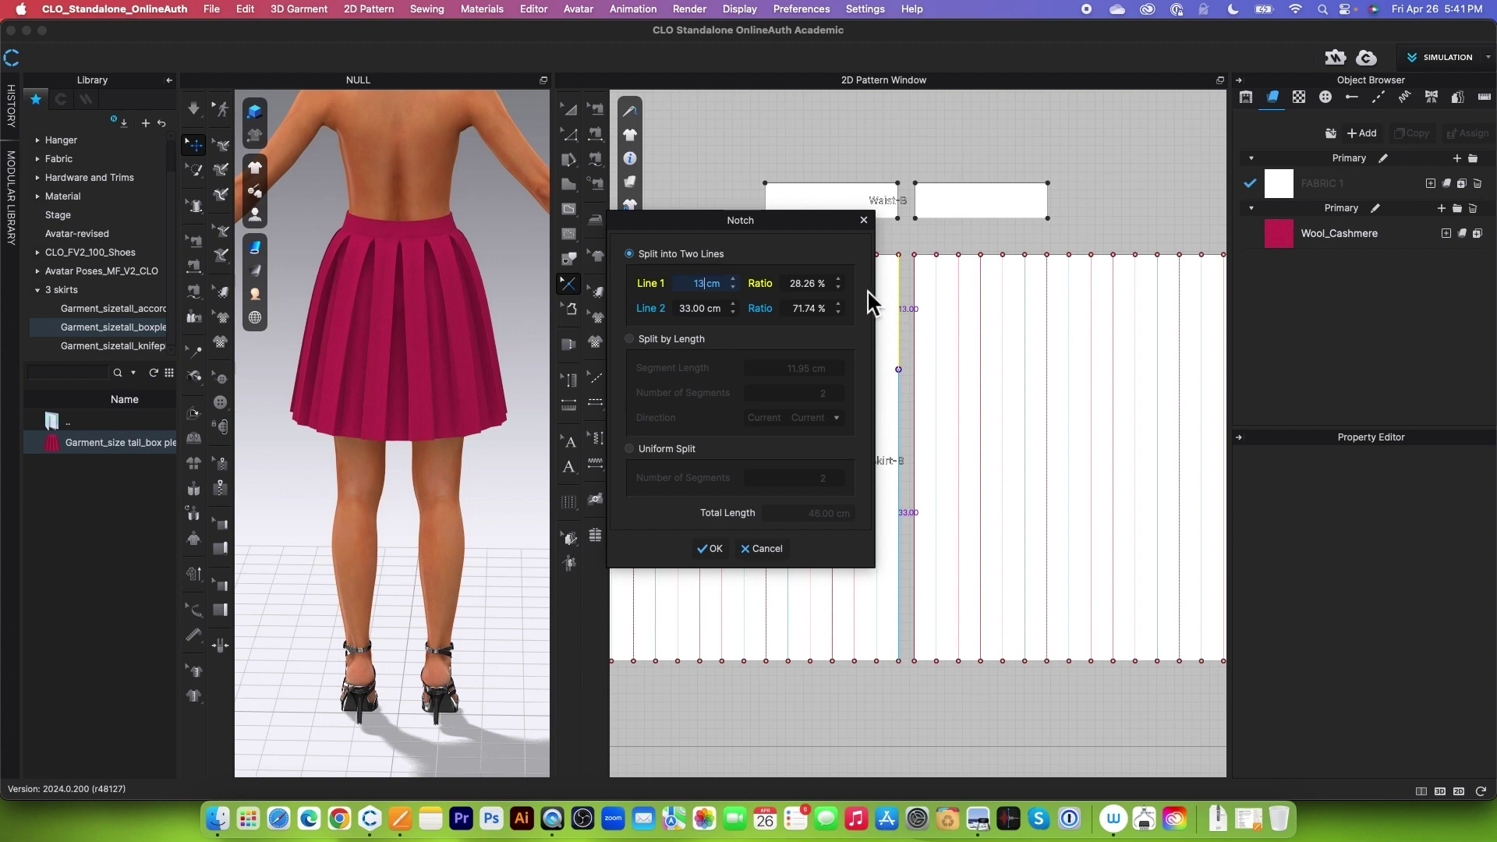
click(710, 548)
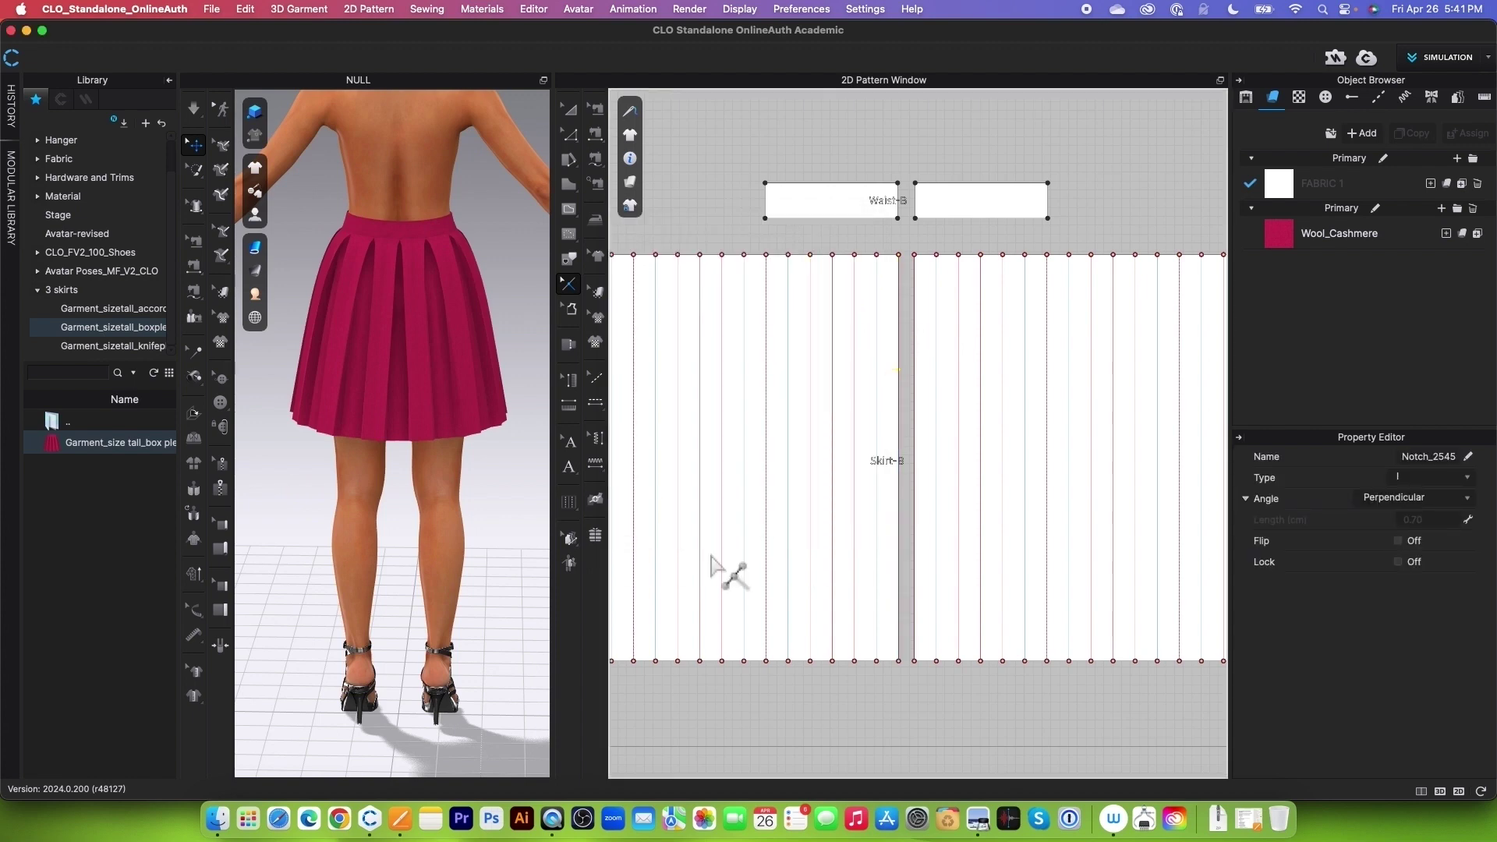
Add a matching notch on the right Skirt-B piece's centre back edge, with Line 1 set to 13 cm.
right_click(916, 371)
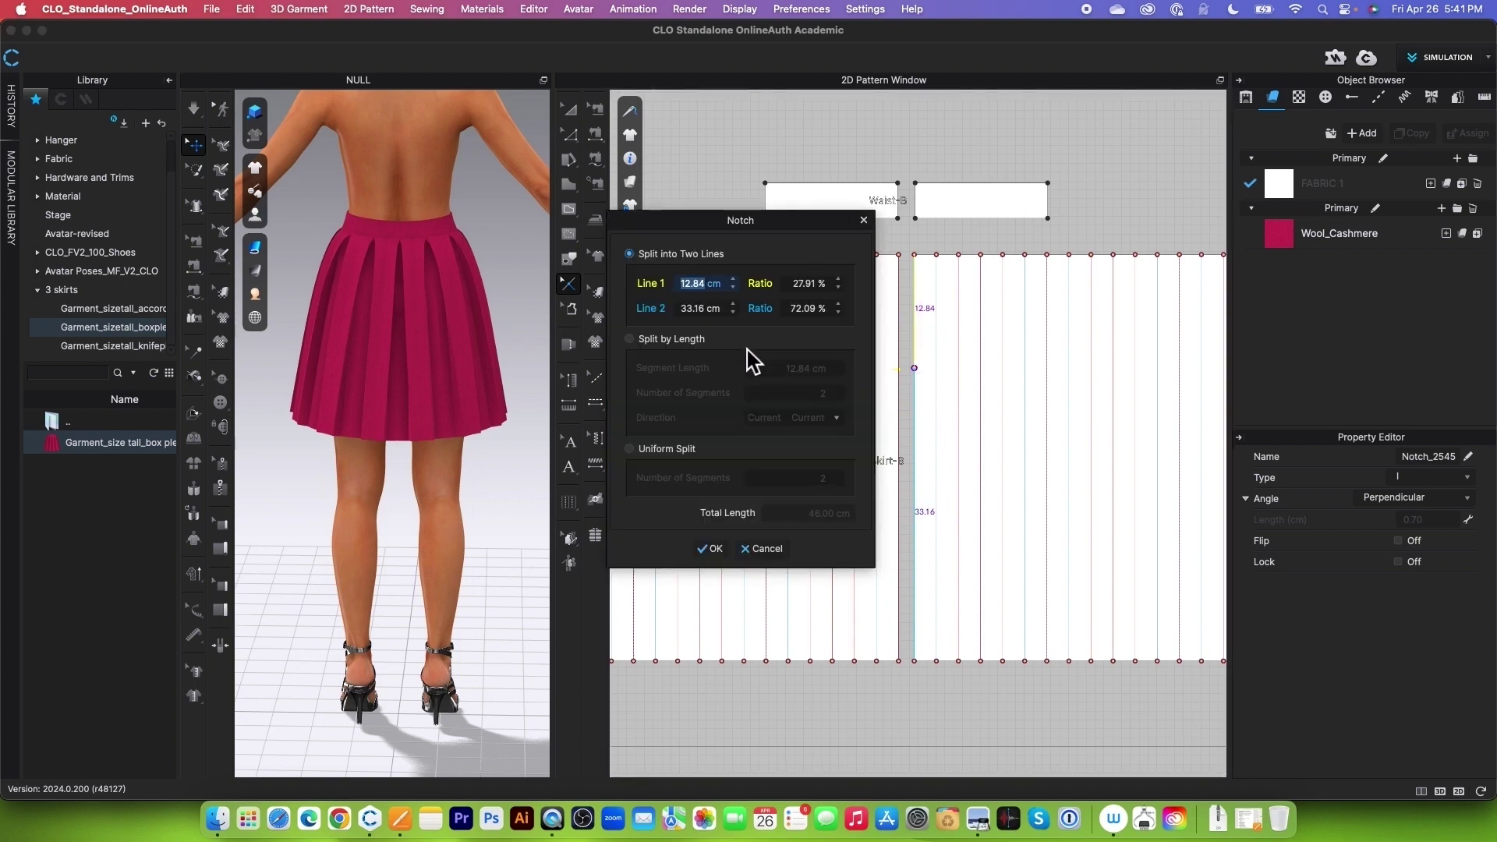
text(13)
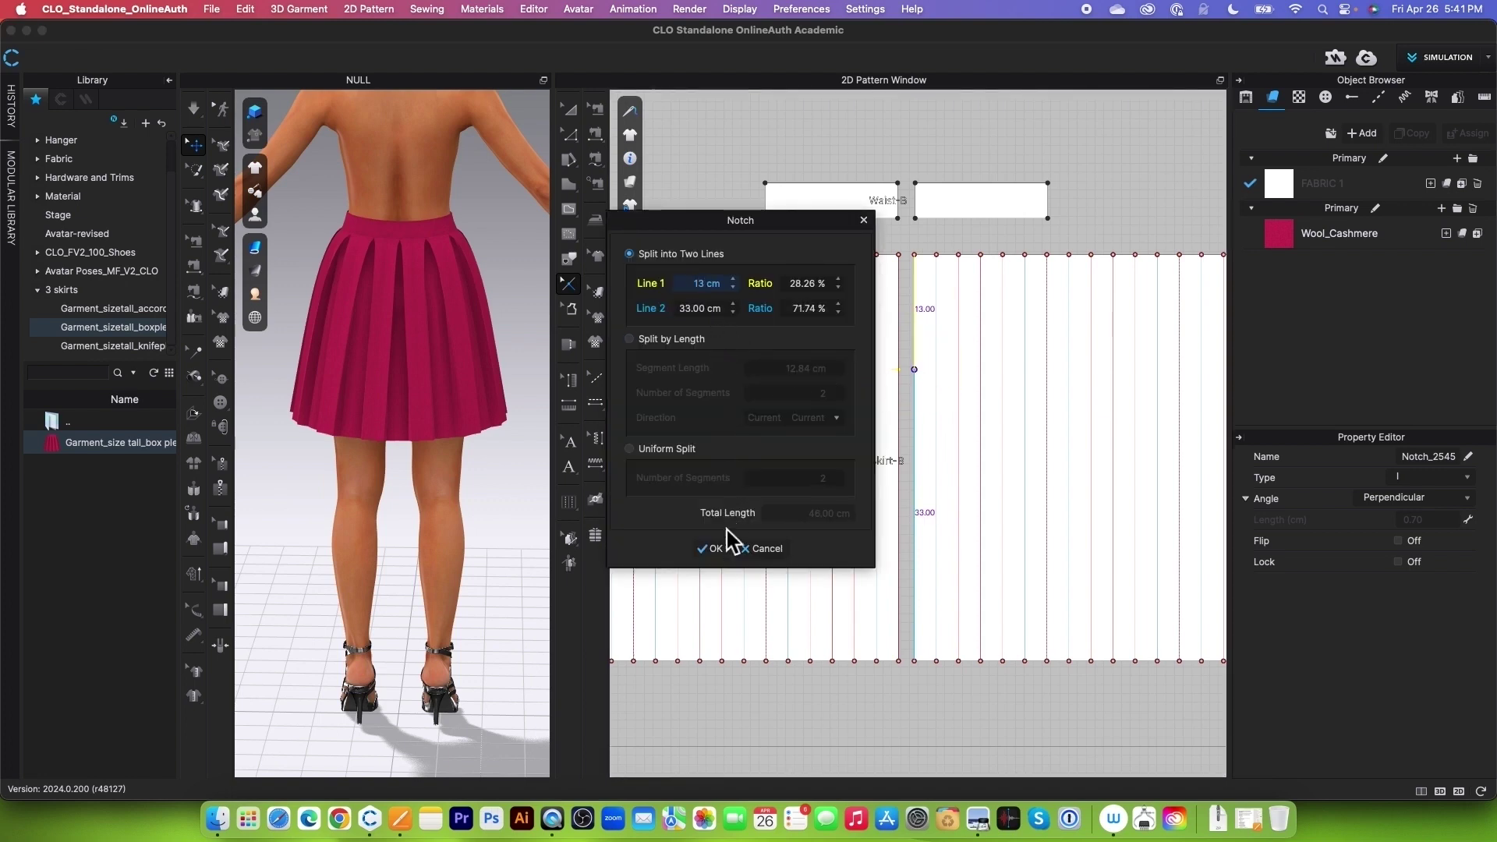
click(718, 553)
scroll(935, 376, up, 2)
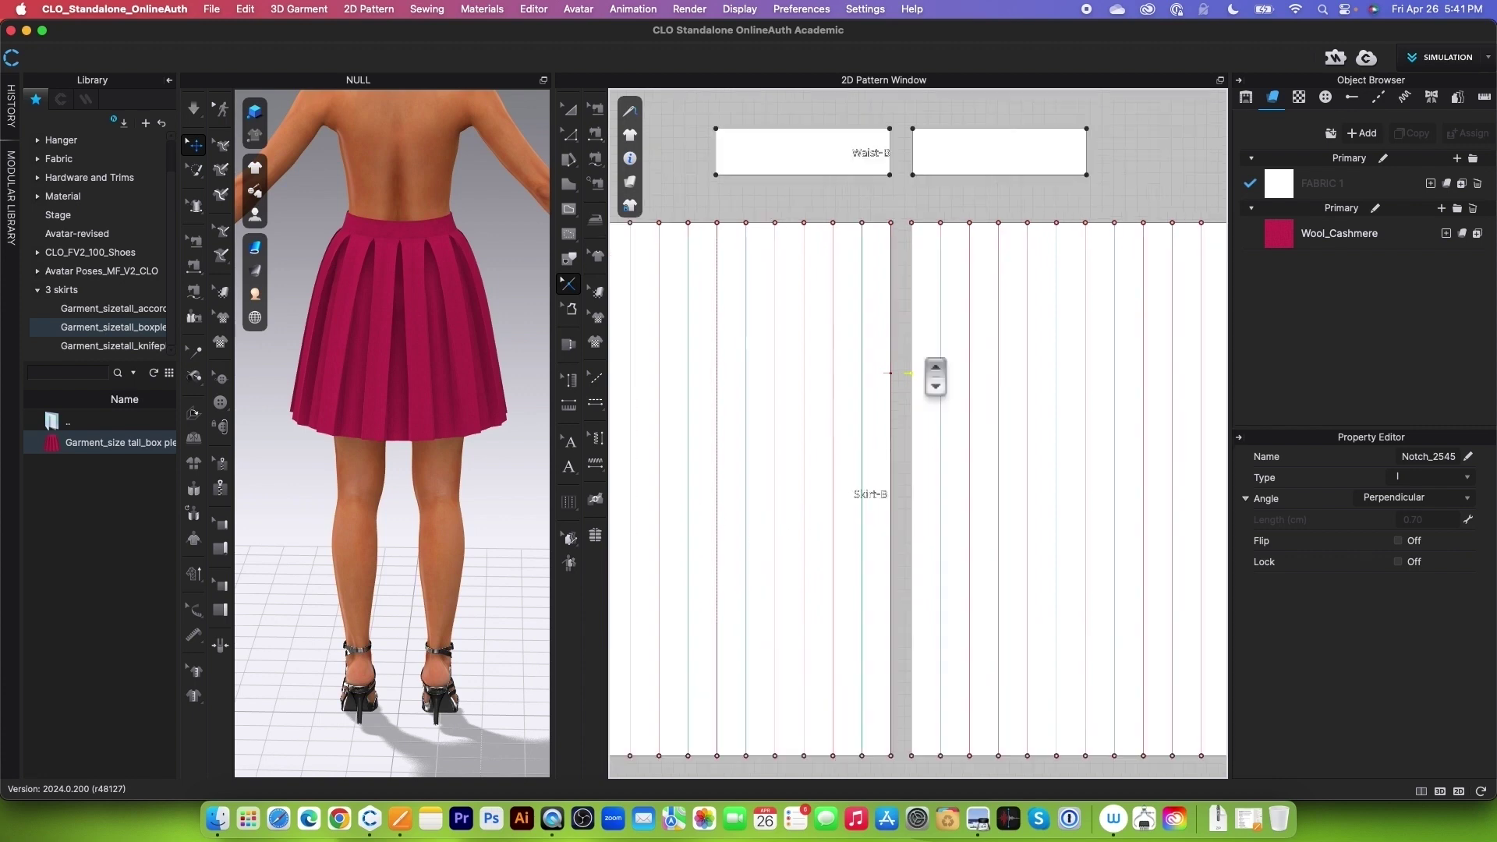
scroll(935, 376, down, 2)
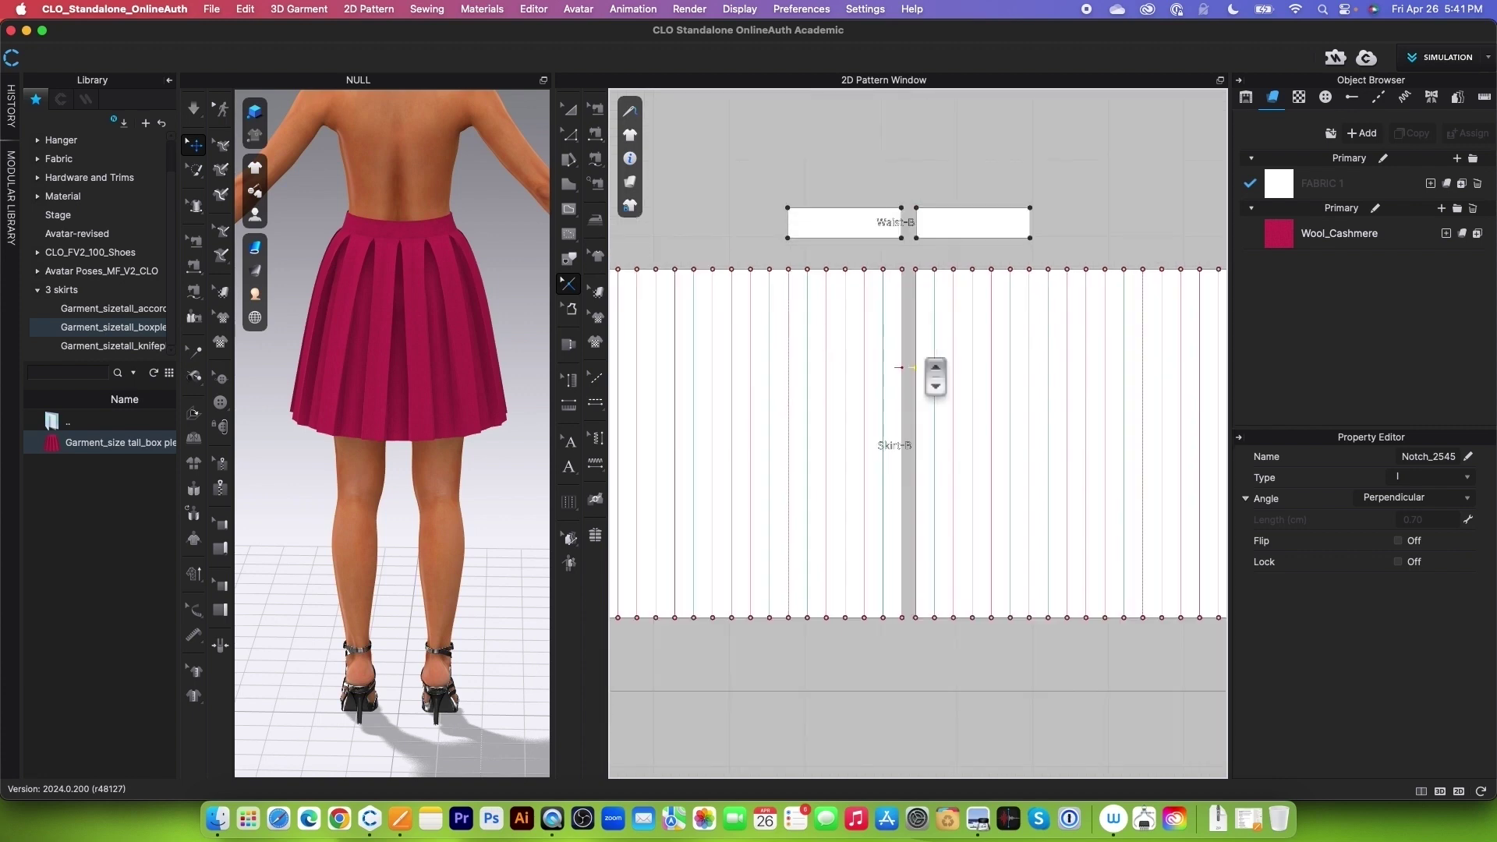
Delete the sewing line joining the two Waist-B pieces at the centre back, using the Edit Sewing tool.
key(b)
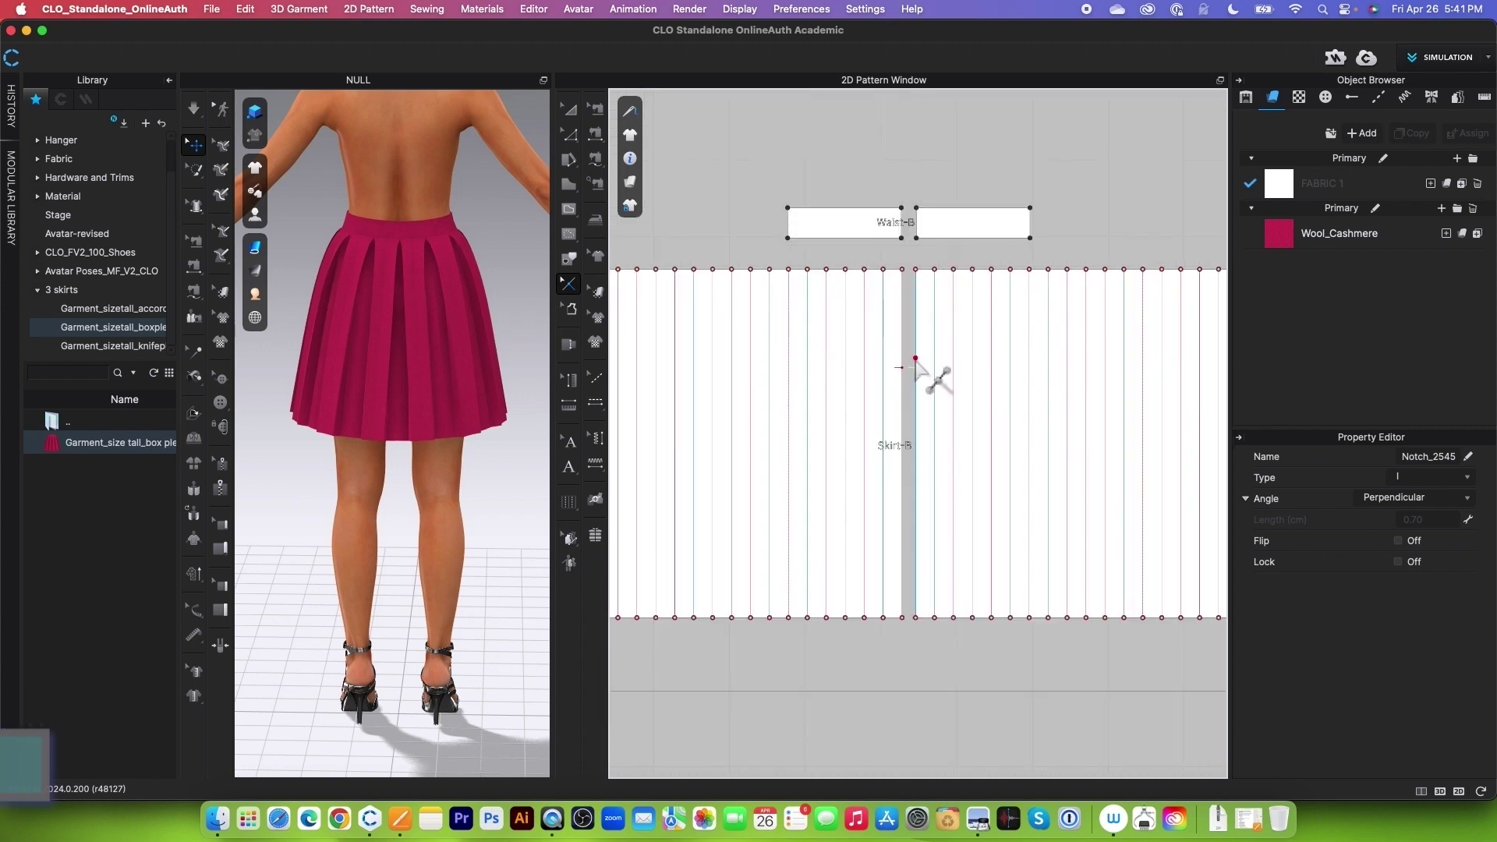
click(596, 113)
scroll(897, 226, up, 3)
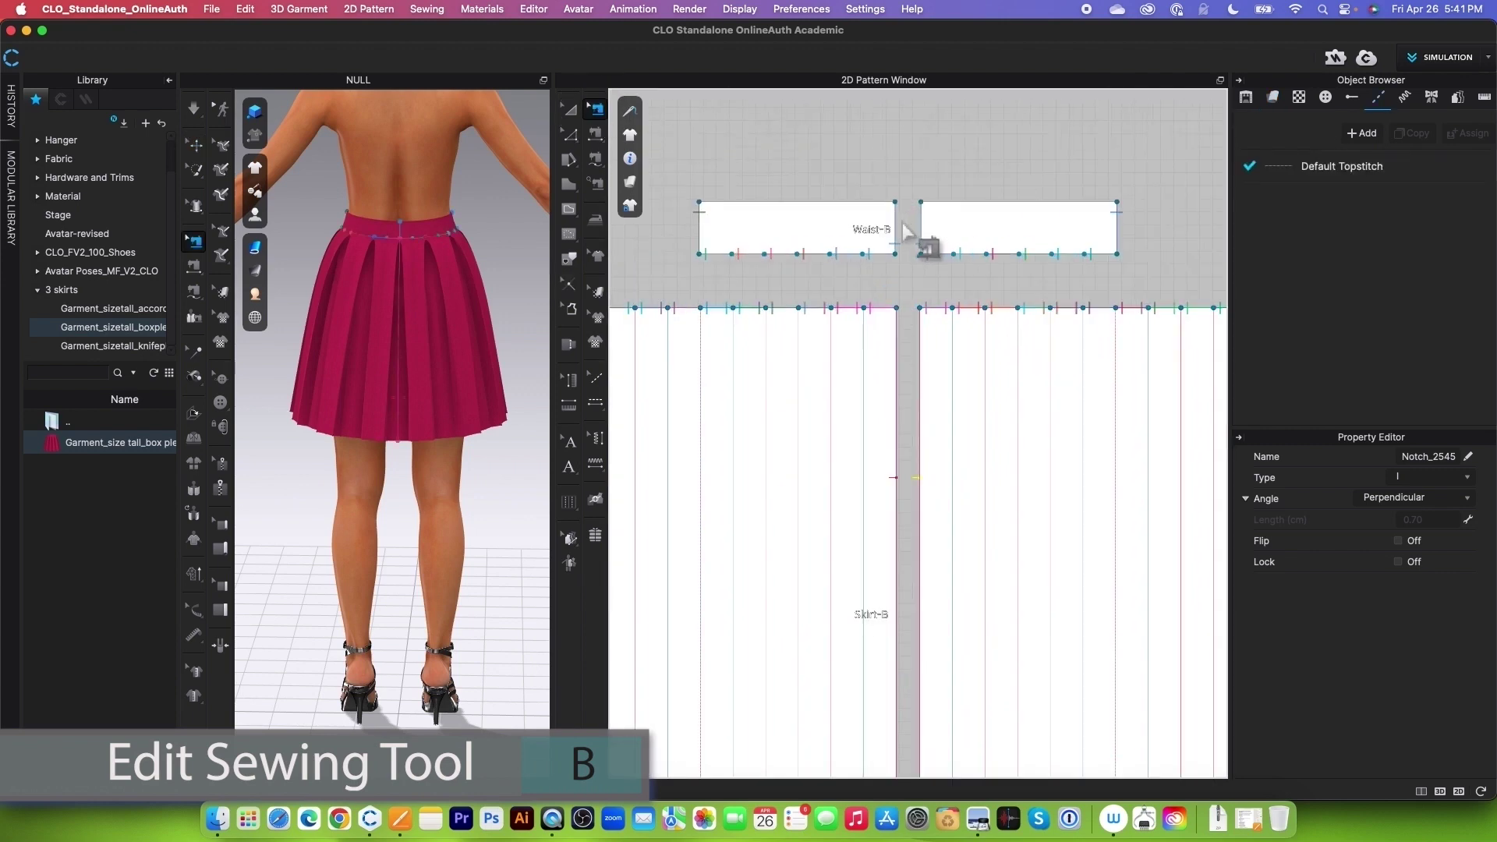
click(896, 230)
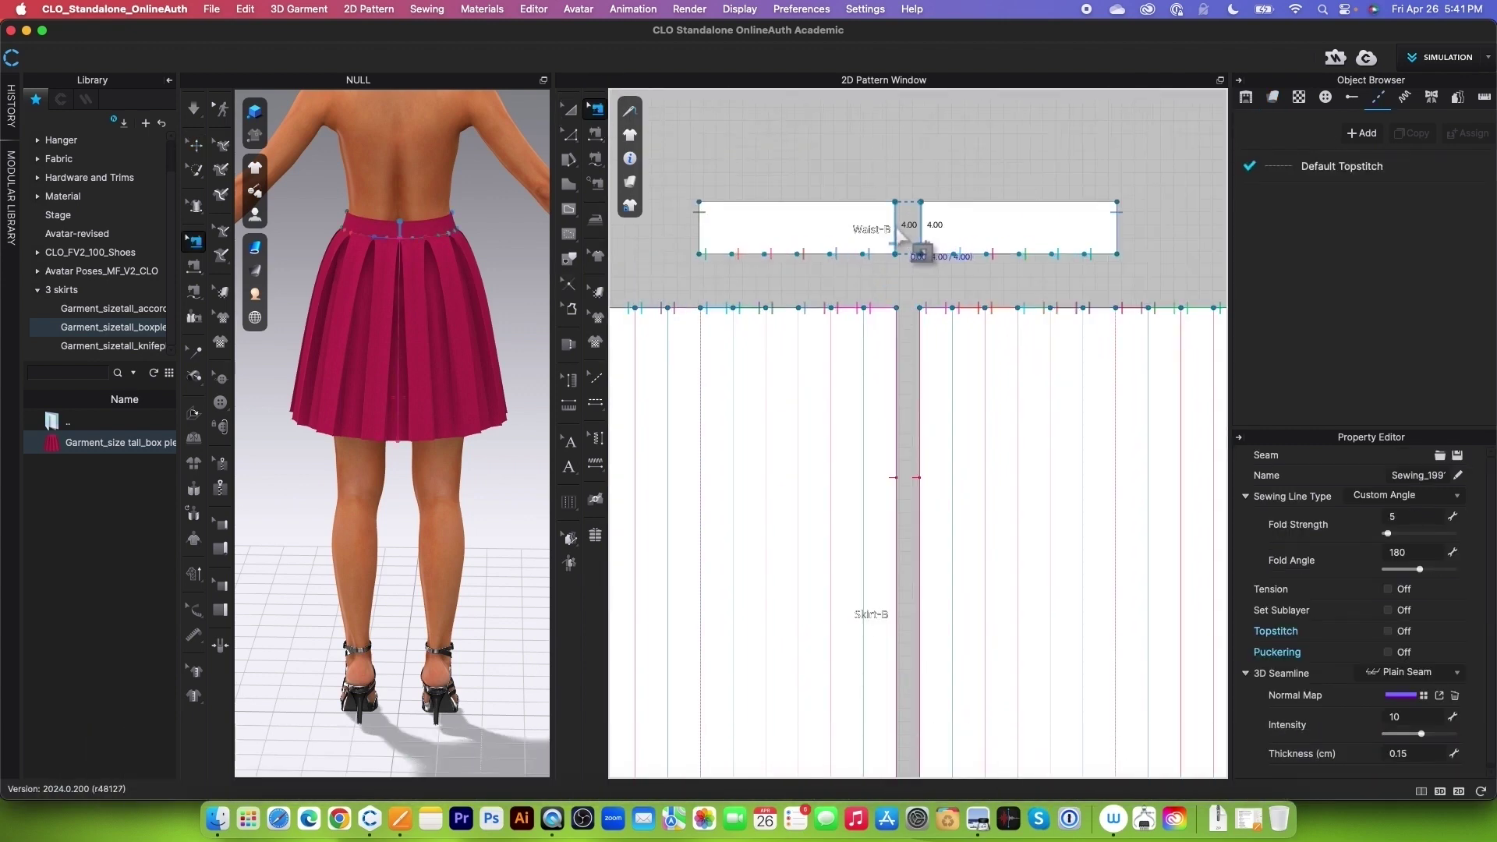
key(Delete)
Shorten the Skirt-B centre back seam by moving its upper end from the waist down to the notches, leaving a zipper opening.
scroll(896, 231, down, 2)
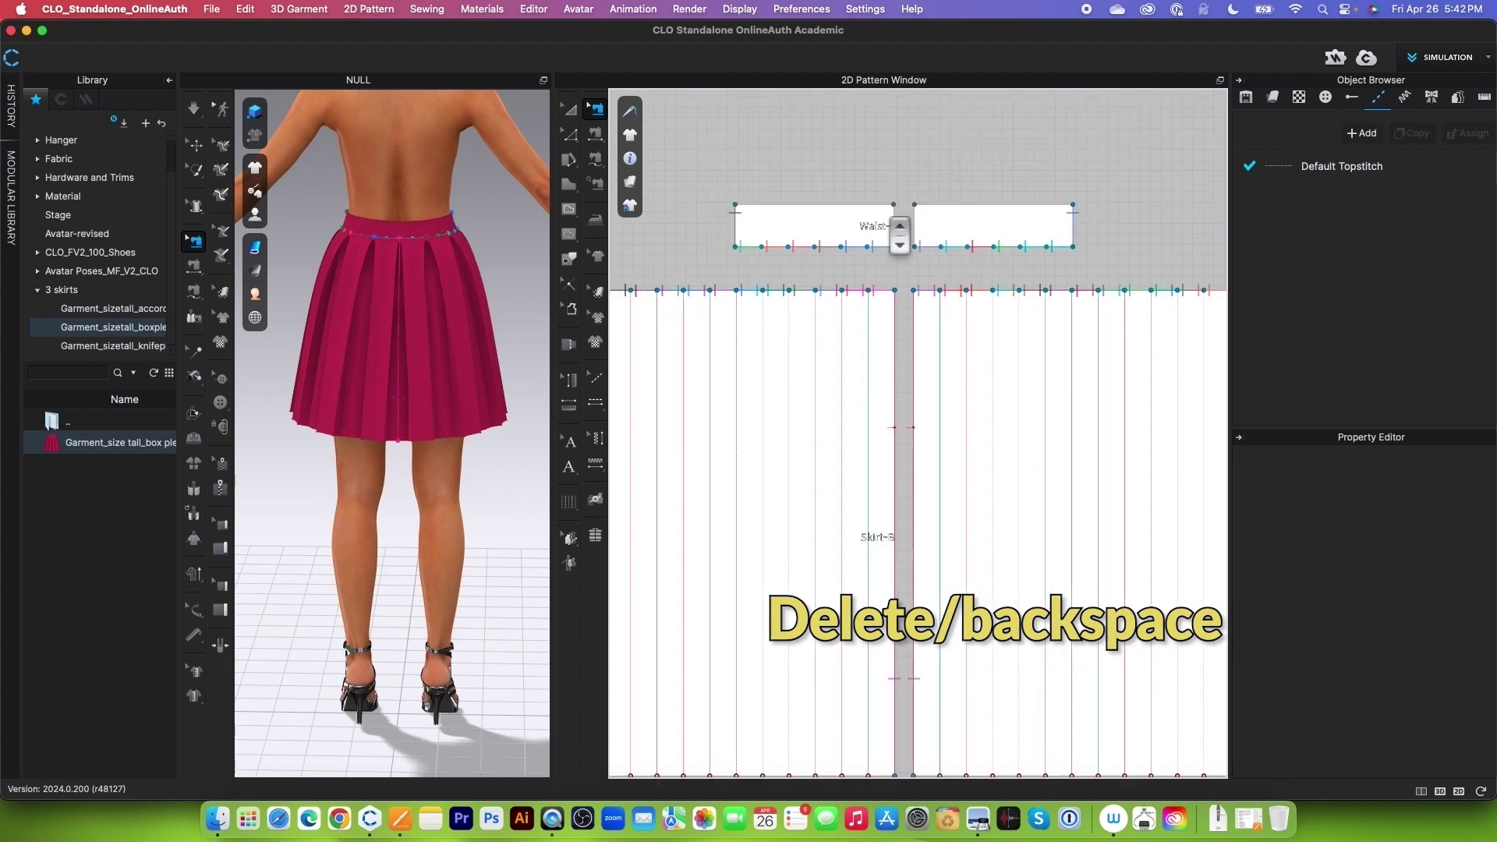
click(898, 367)
scroll(898, 370, down, 2)
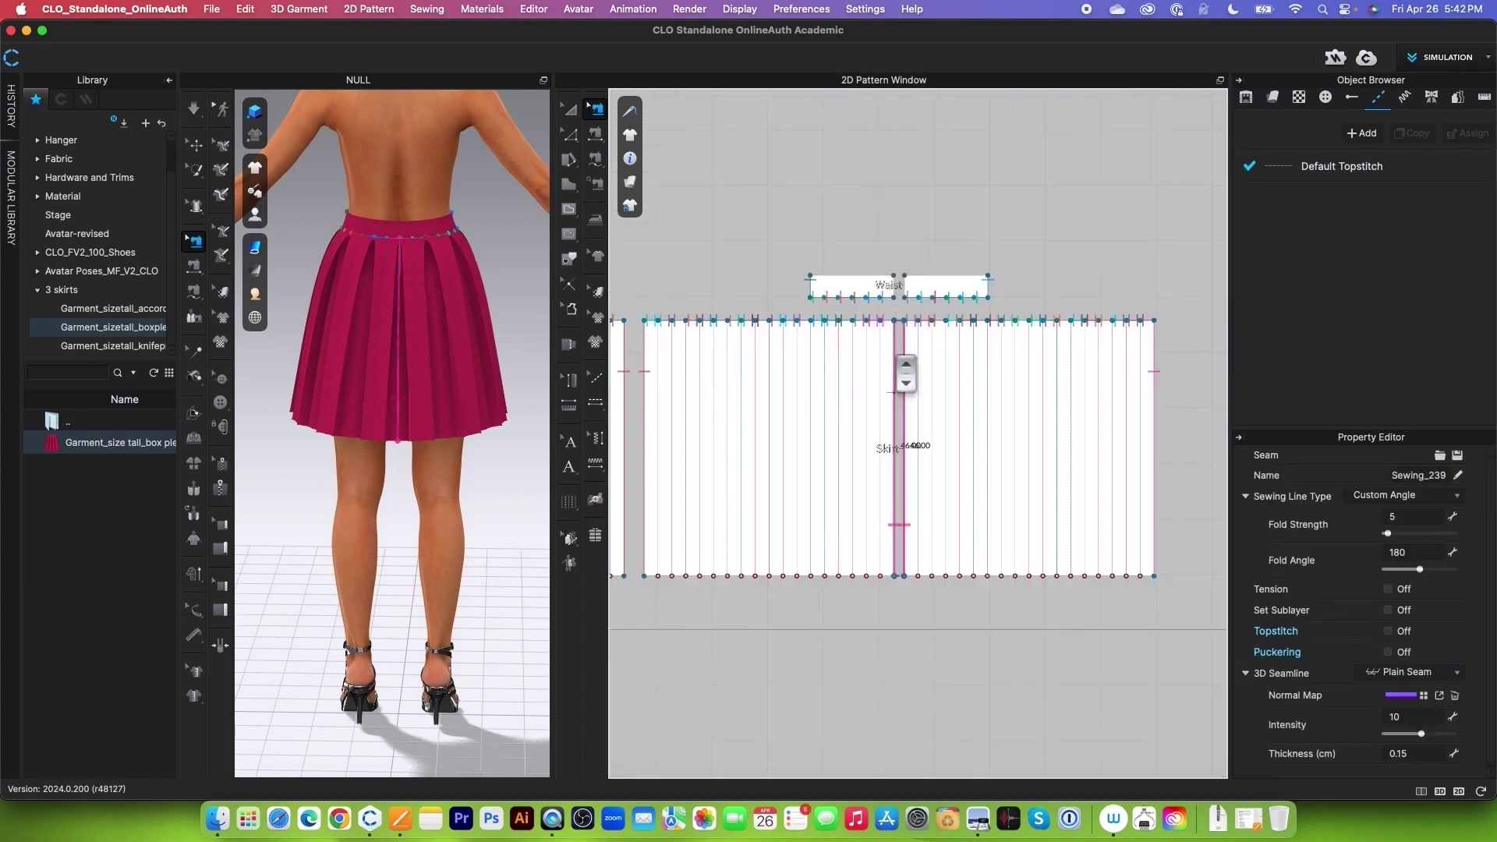
scroll(896, 374, up, 2)
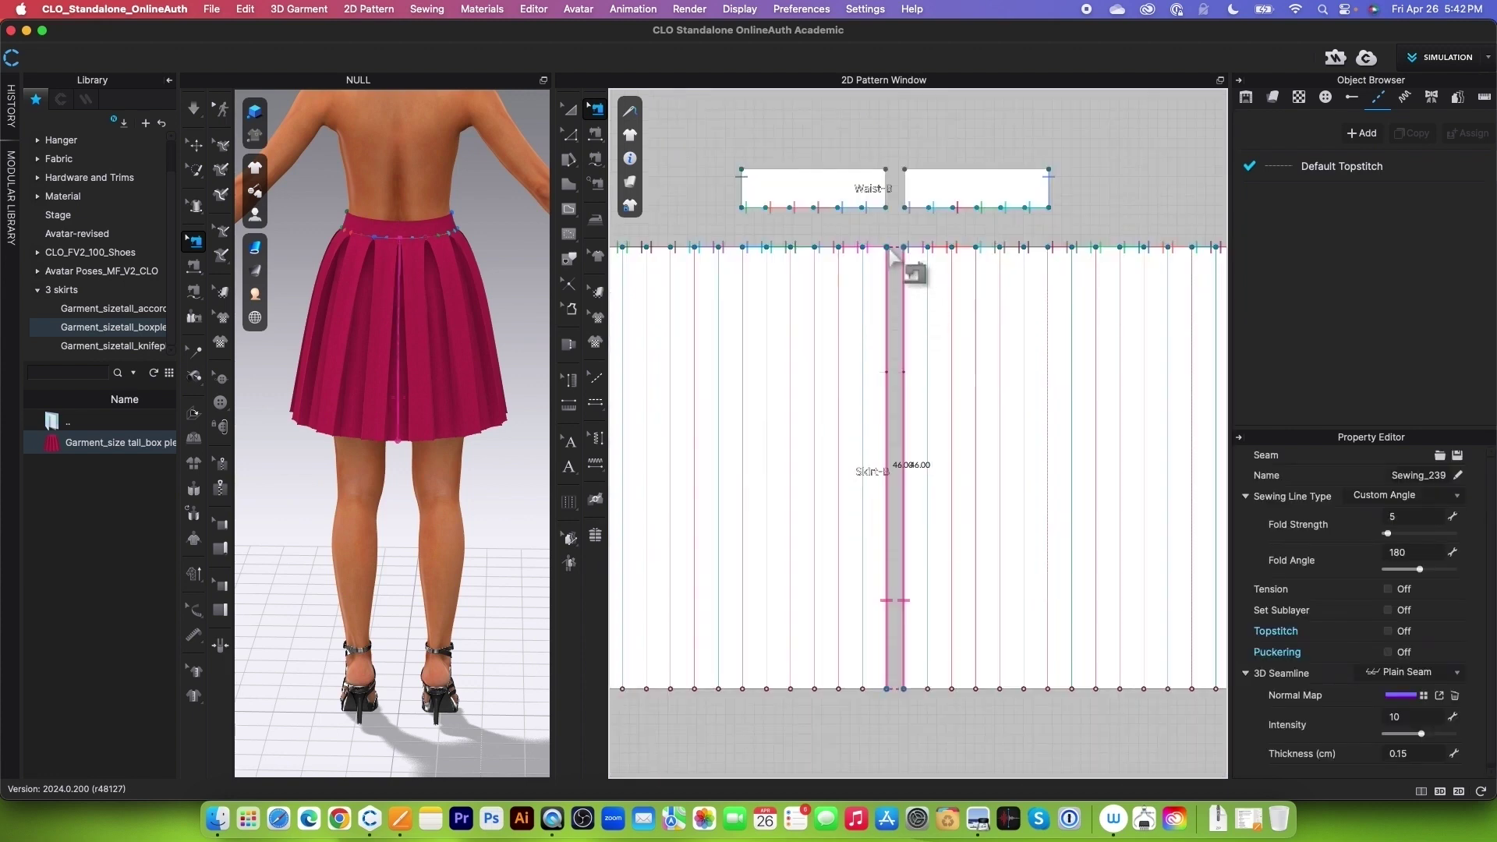
drag(892, 253, 902, 616)
scroll(901, 261, up, 3)
scroll(895, 307, down, 3)
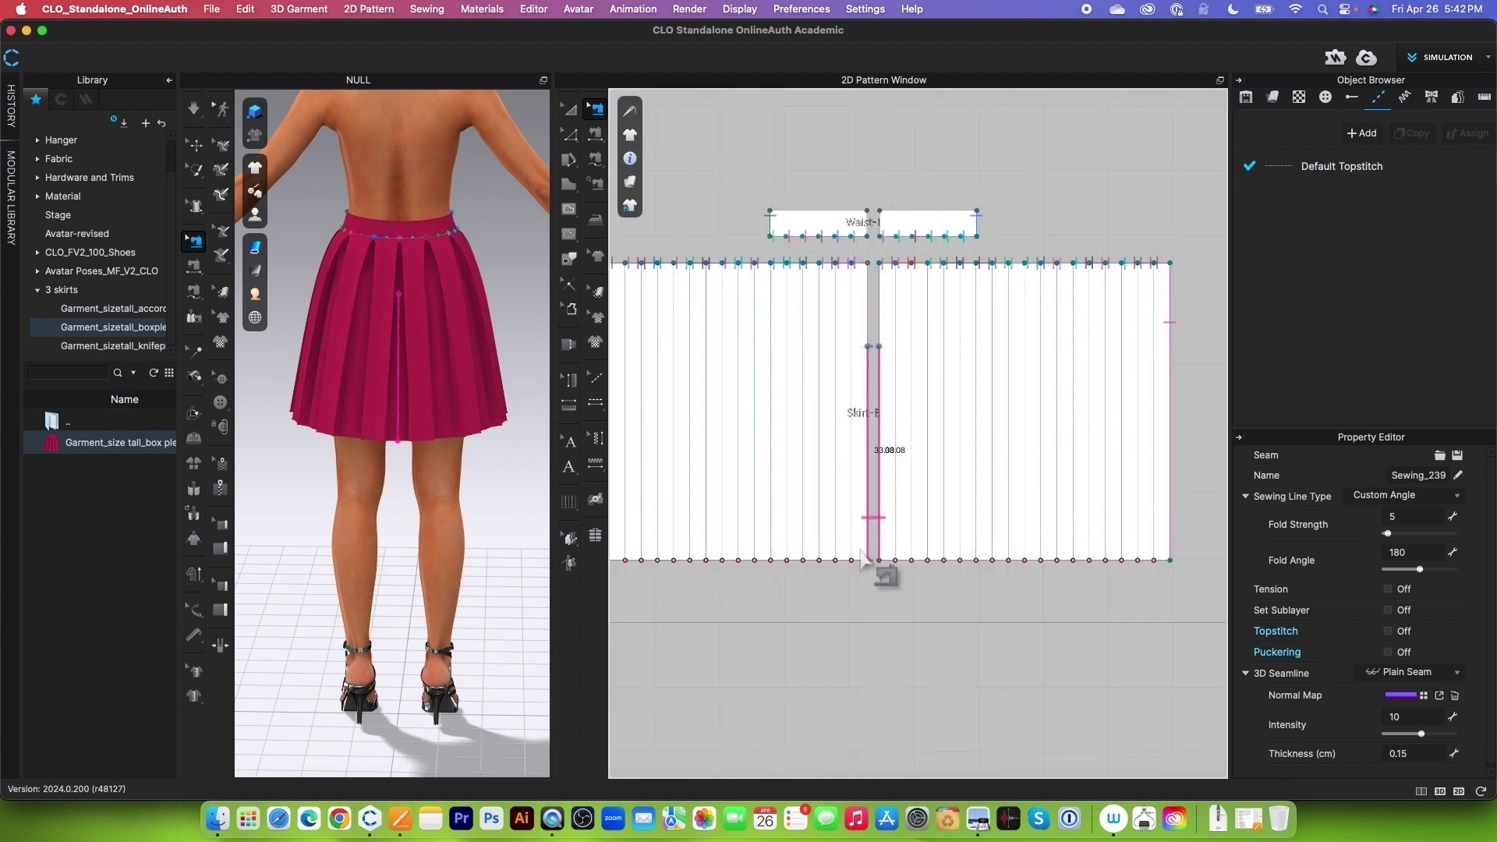
scroll(889, 581, up, 2)
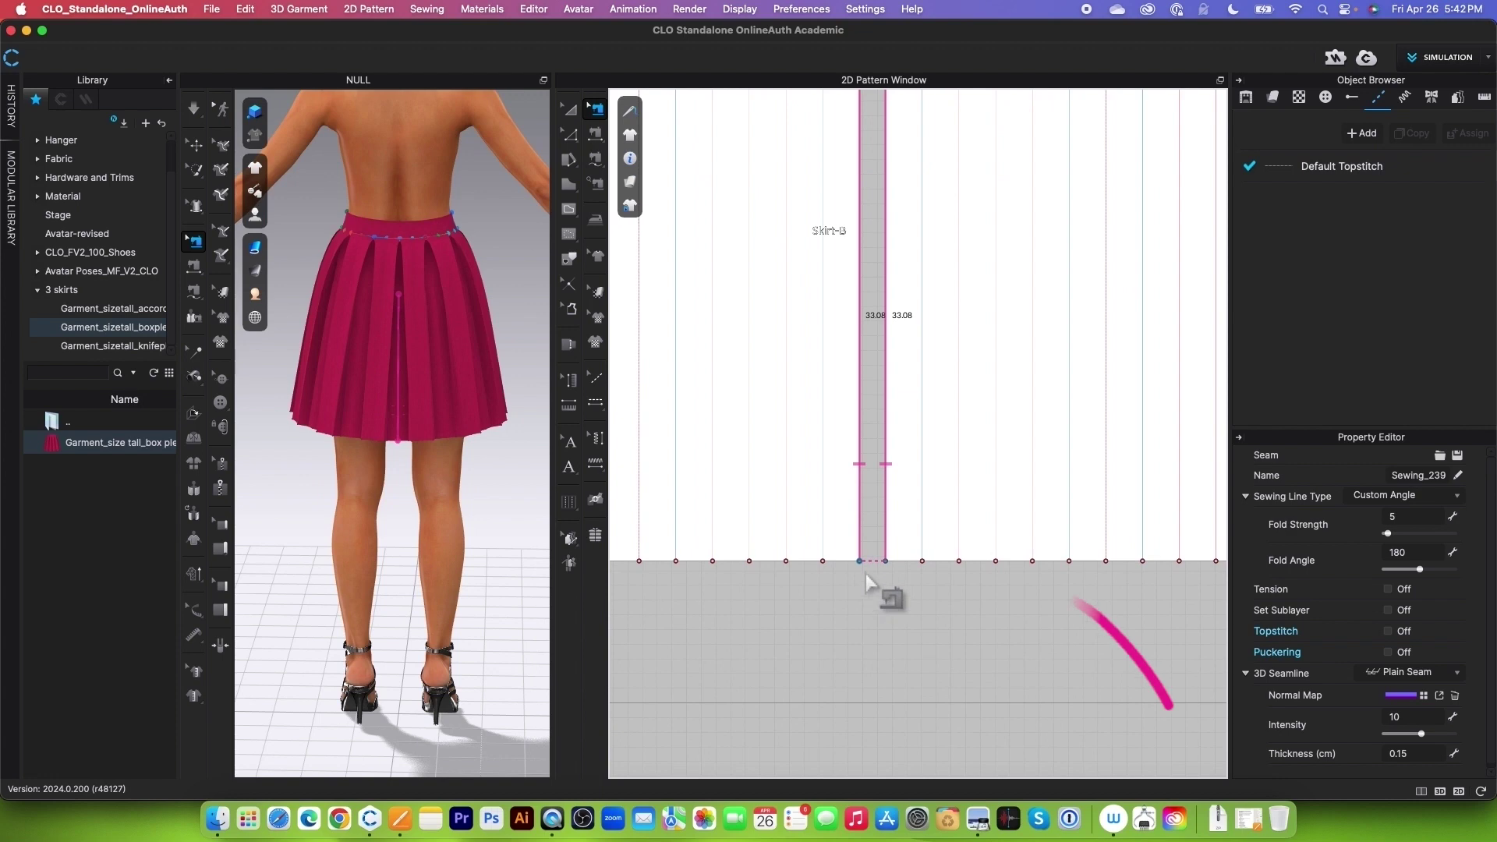
Select all the skirt and waist pattern pieces with Transform Pattern and strengthen them.
scroll(888, 593, down, 3)
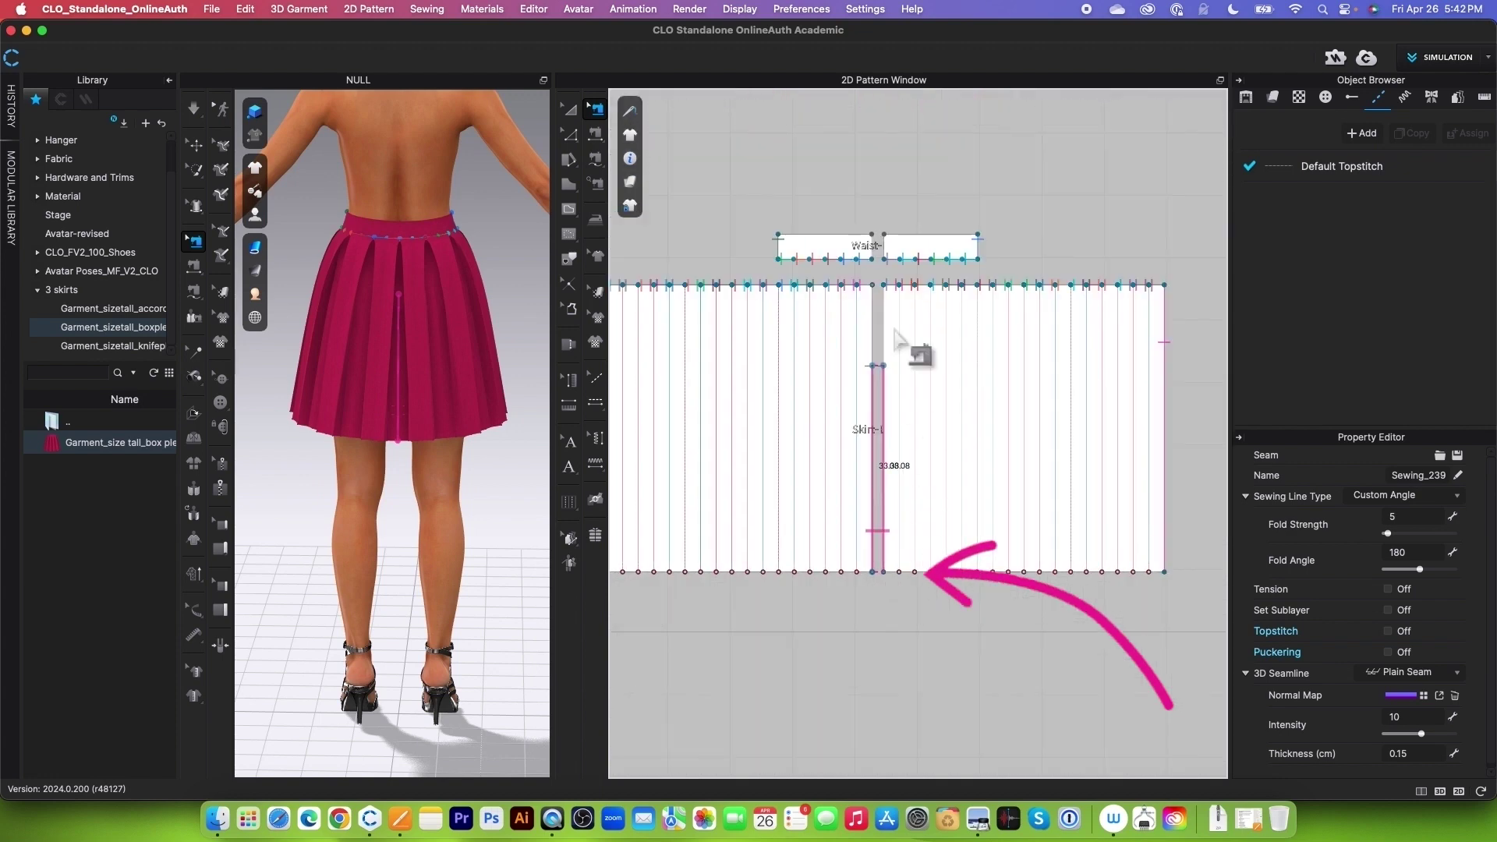
scroll(908, 310, down, 5)
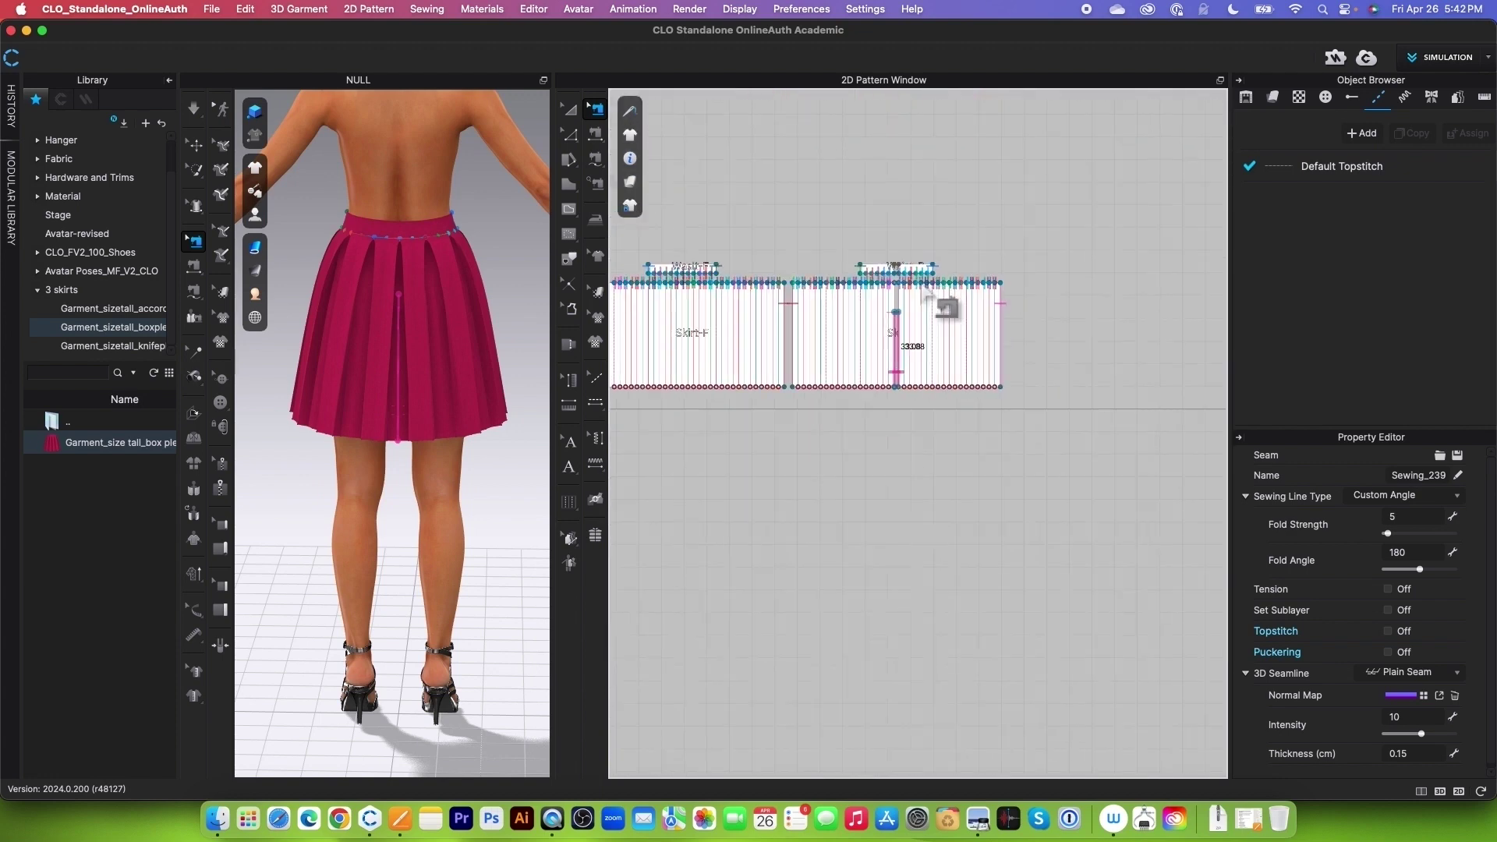
scroll(958, 303, down, 2)
key(a)
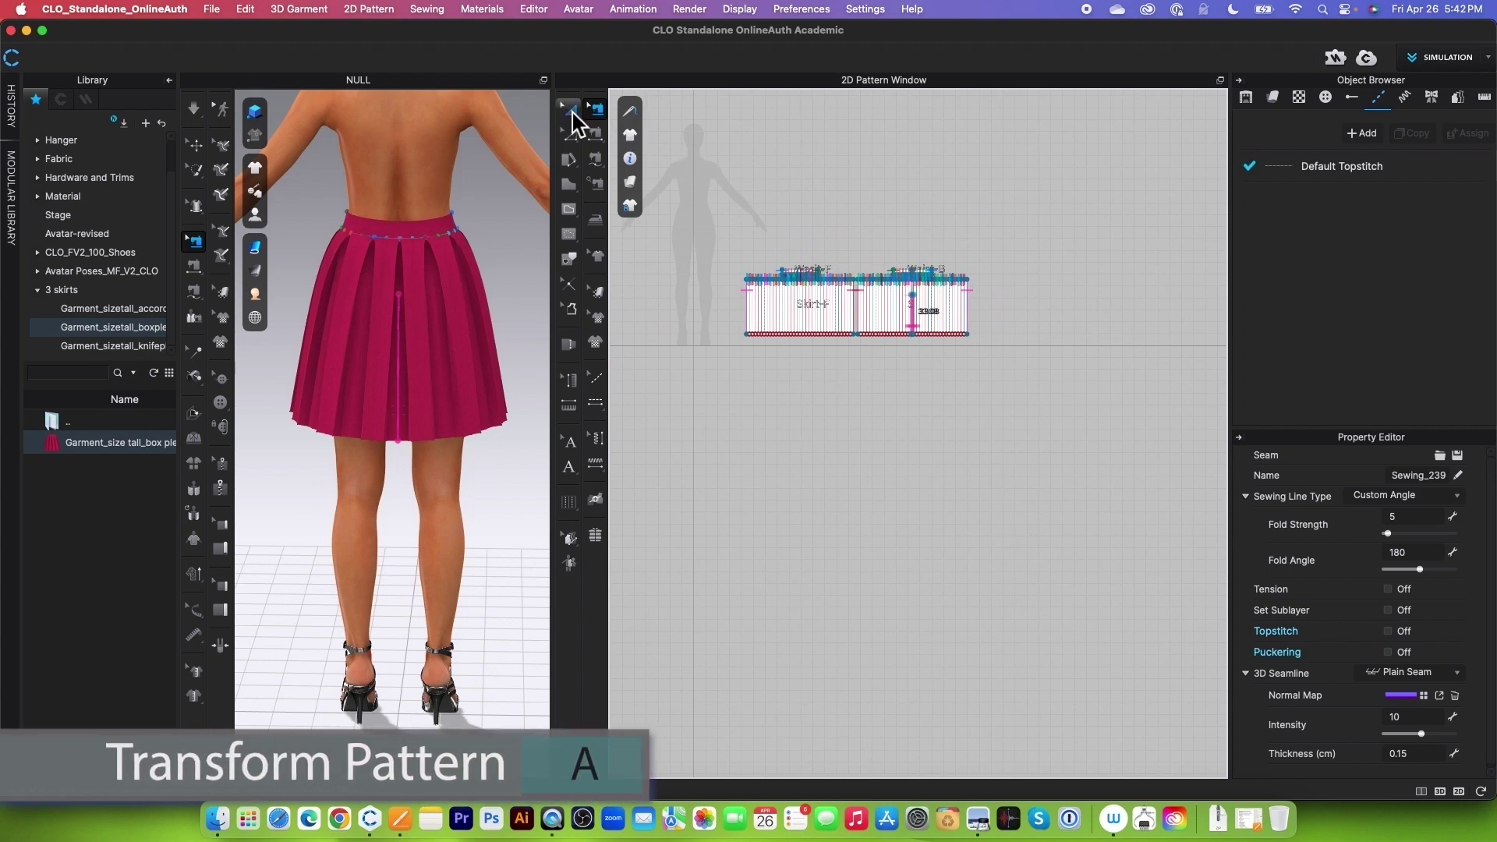
click(630, 135)
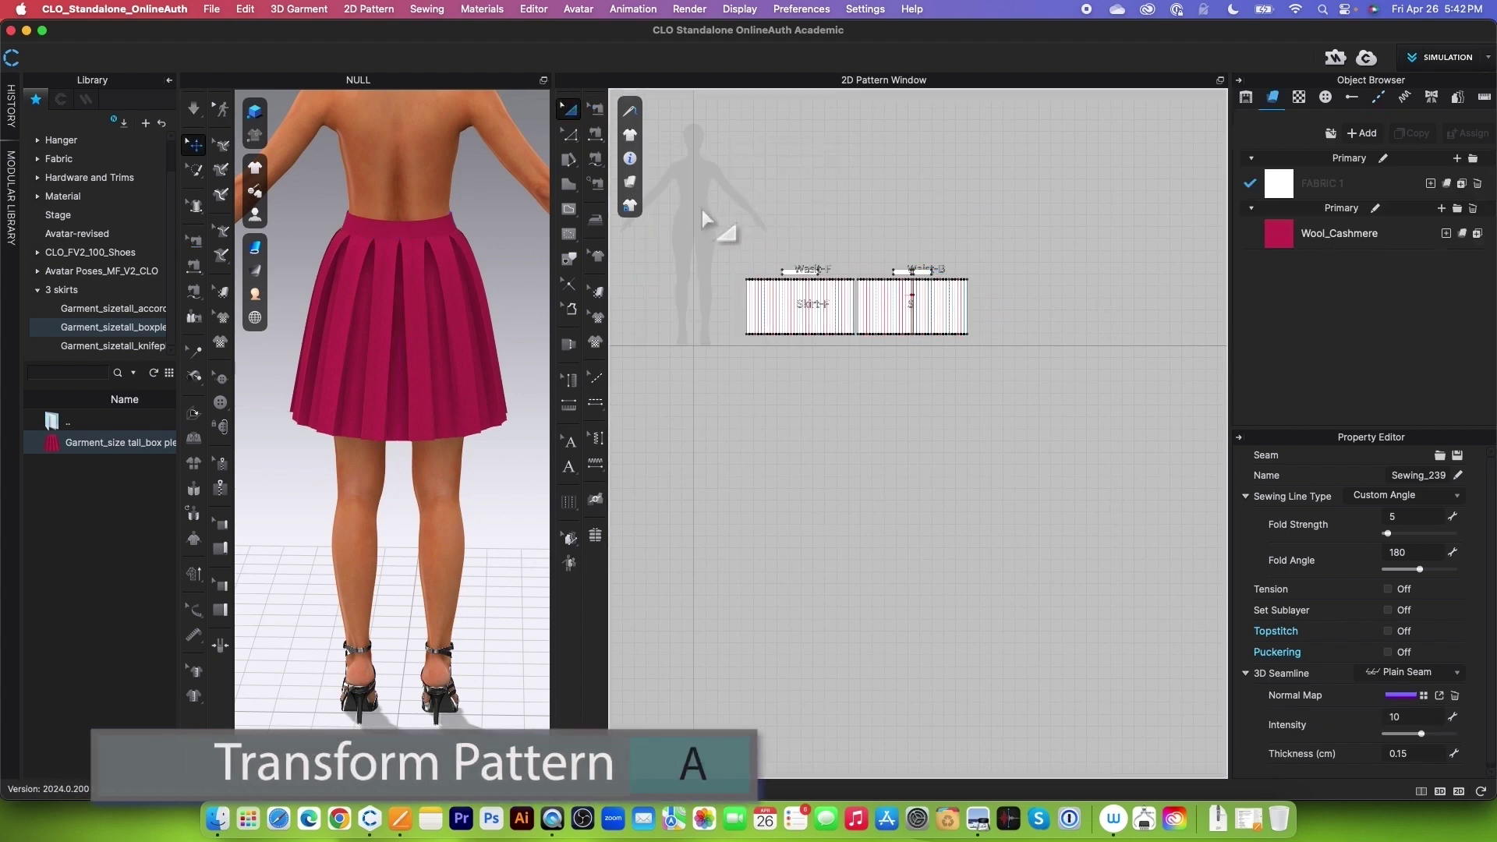
click(869, 269)
drag(869, 269, 982, 358)
right_click(958, 326)
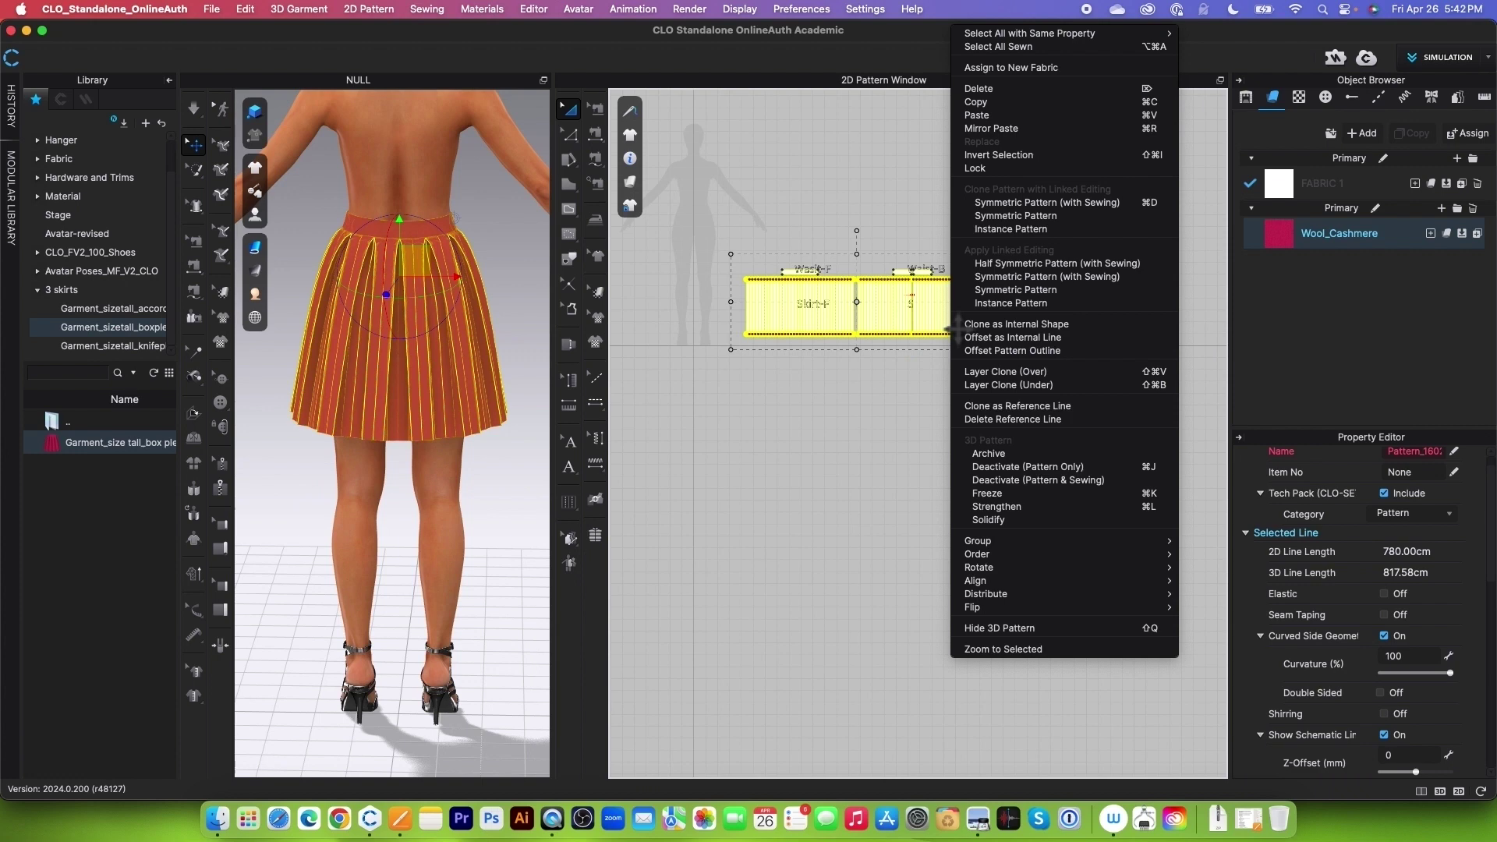
click(1013, 507)
Simulate the garment so the unsewn centre back opens, stop the simulation and deselect the pieces.
scroll(792, 199, up, 5)
click(195, 111)
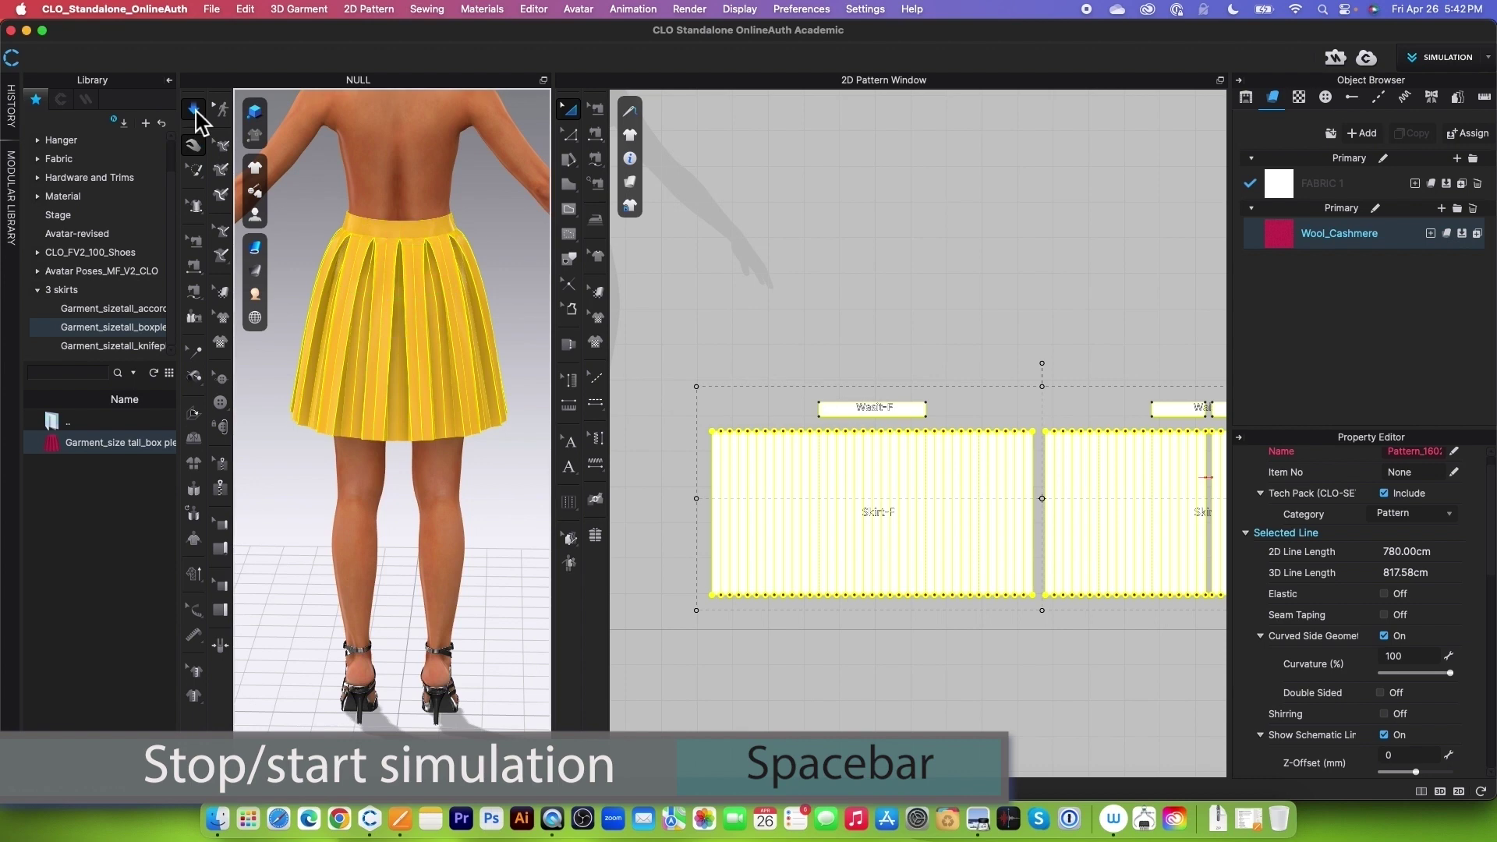
click(195, 111)
click(421, 312)
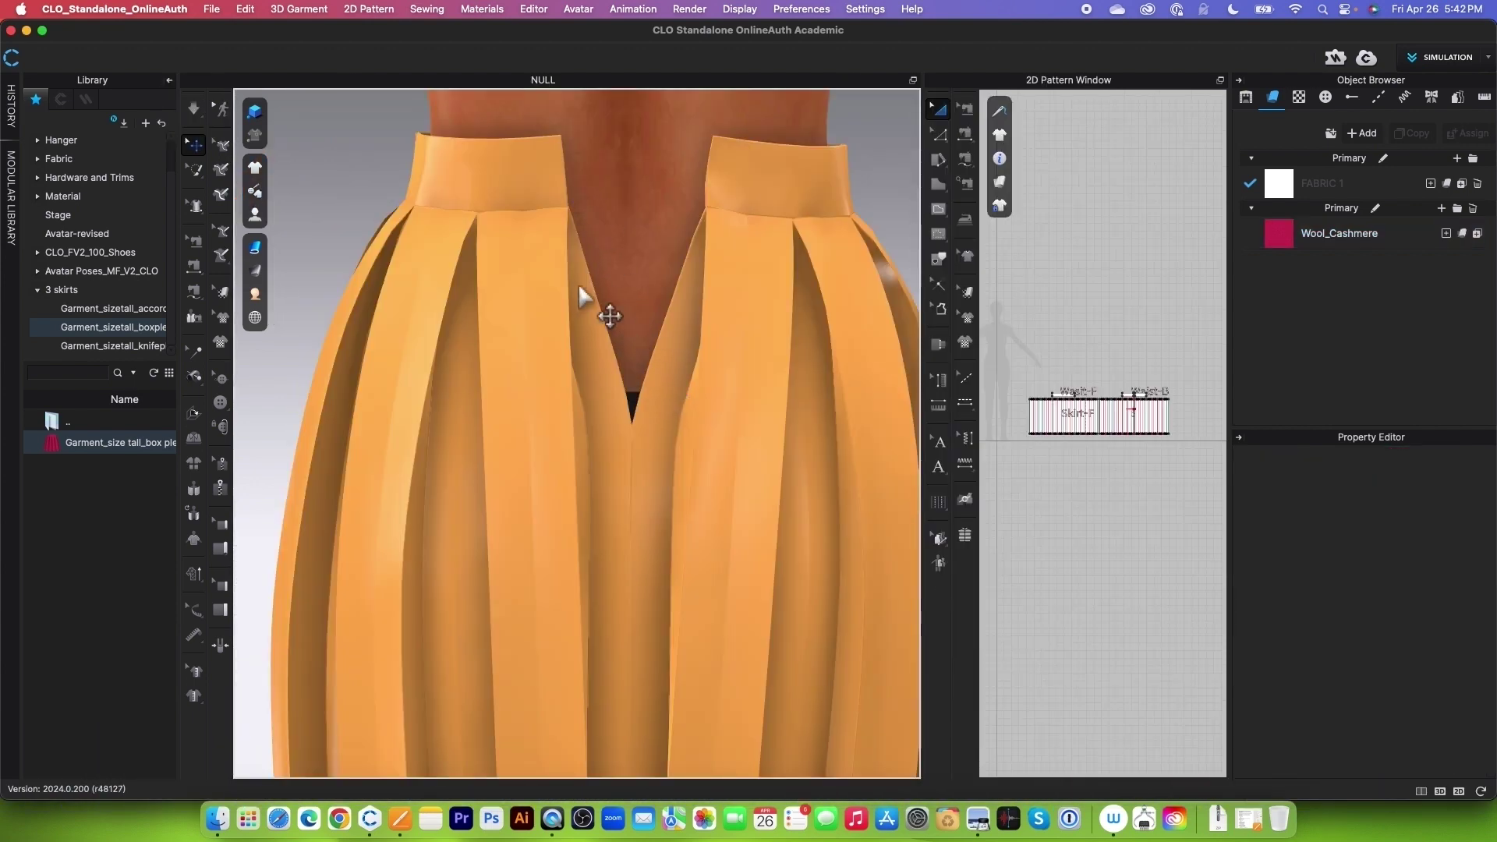
Draw the zipper's first side along the left edge of the back opening, from the waistband top to the opening's lower end.
mouse_move(255, 317)
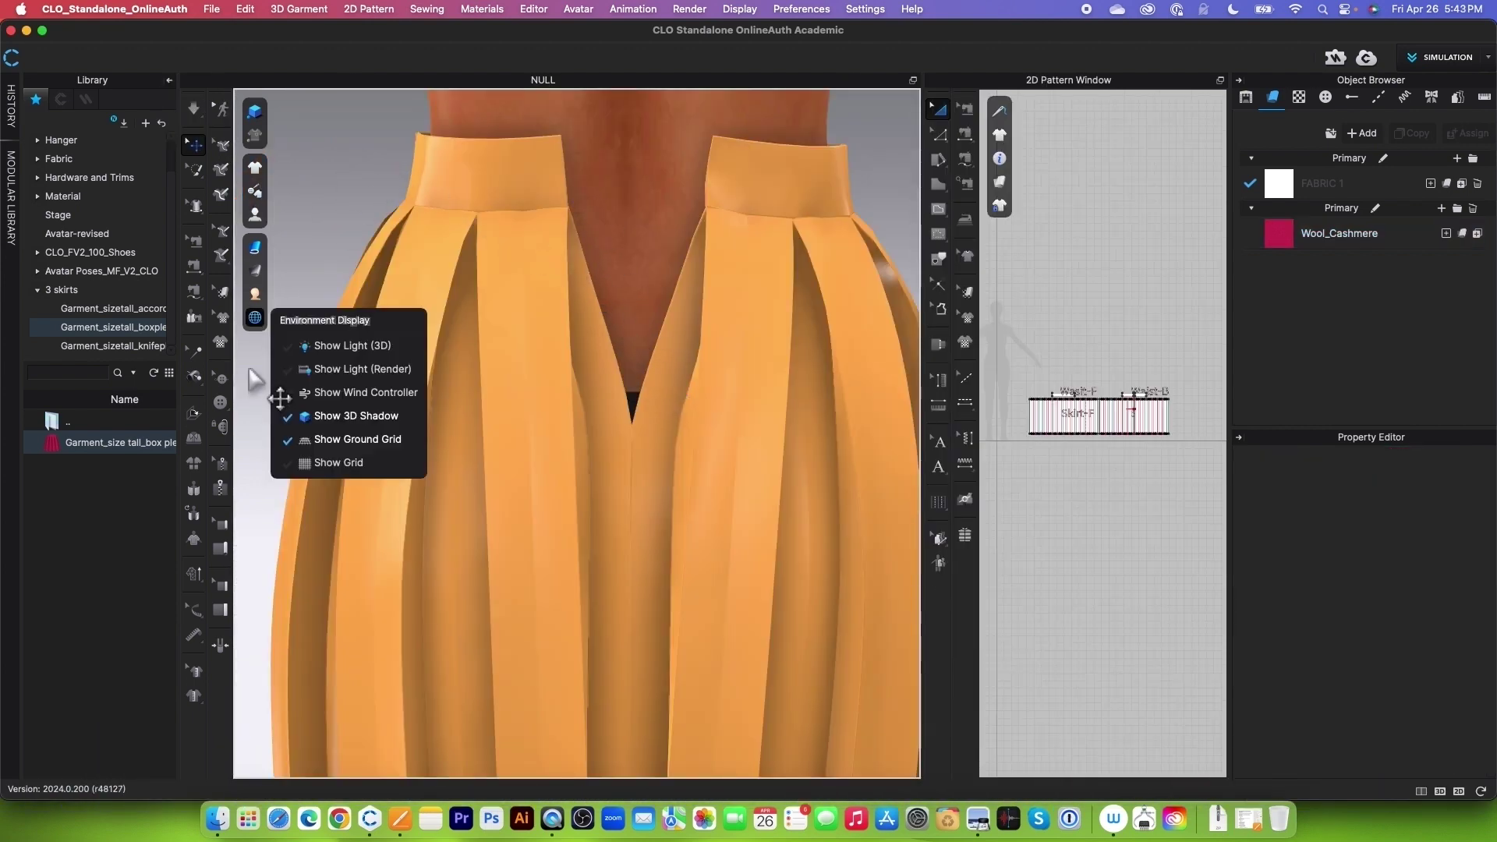
click(221, 490)
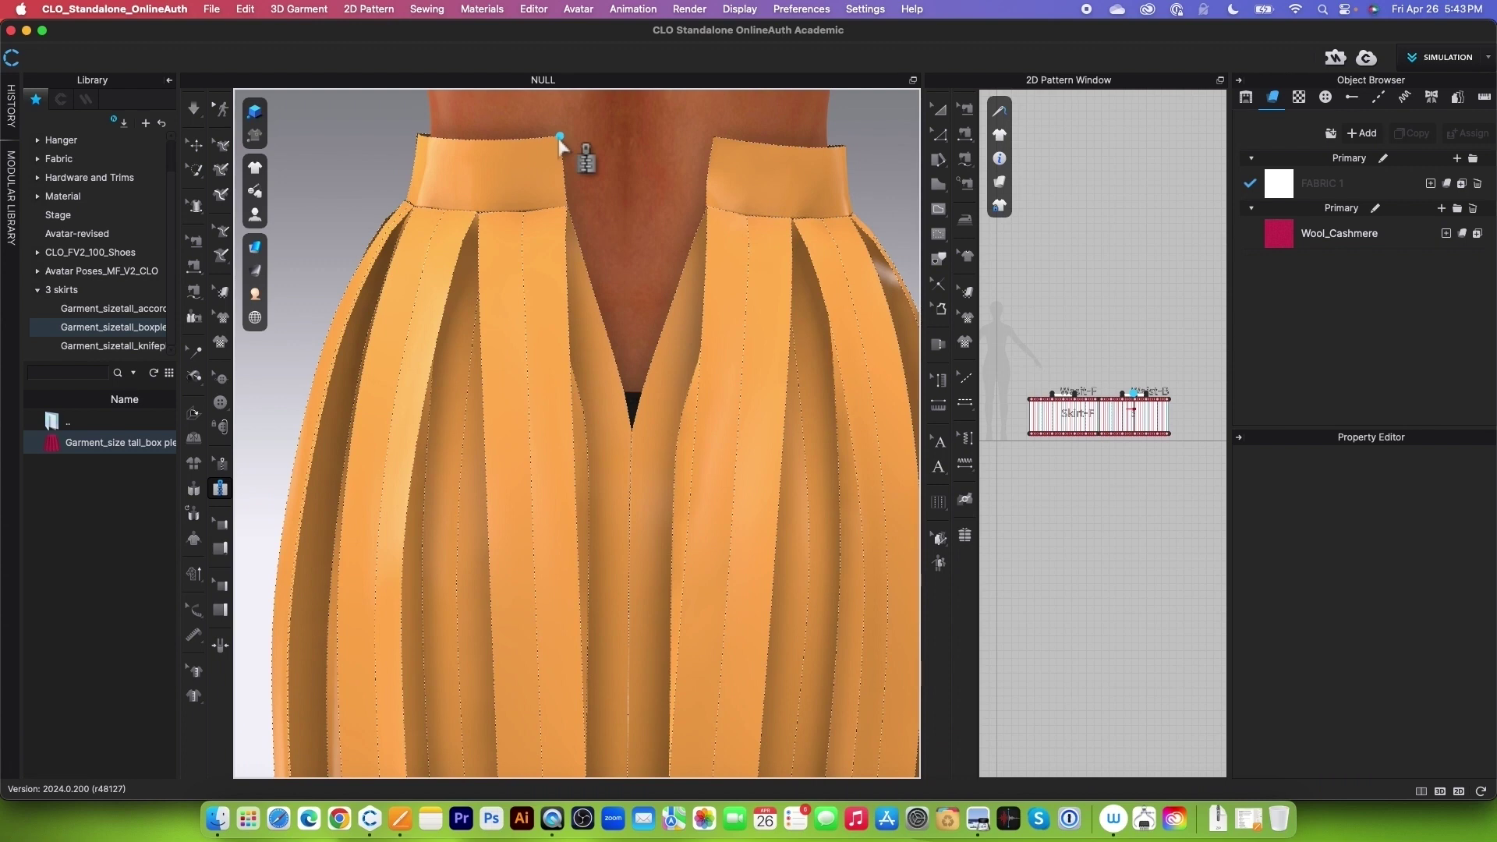
click(560, 138)
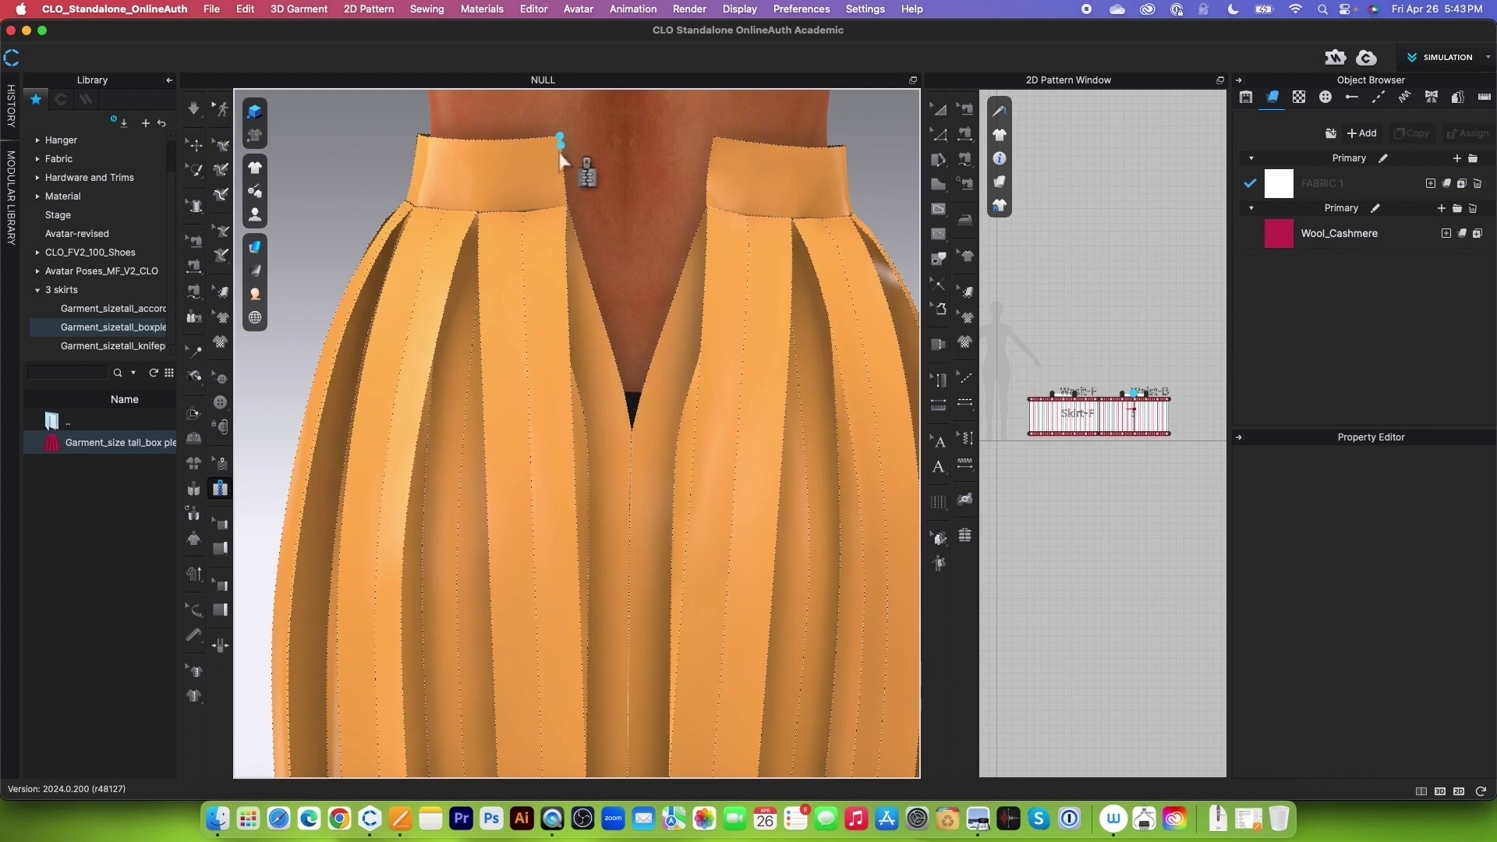
click(570, 213)
click(584, 260)
click(603, 319)
click(608, 342)
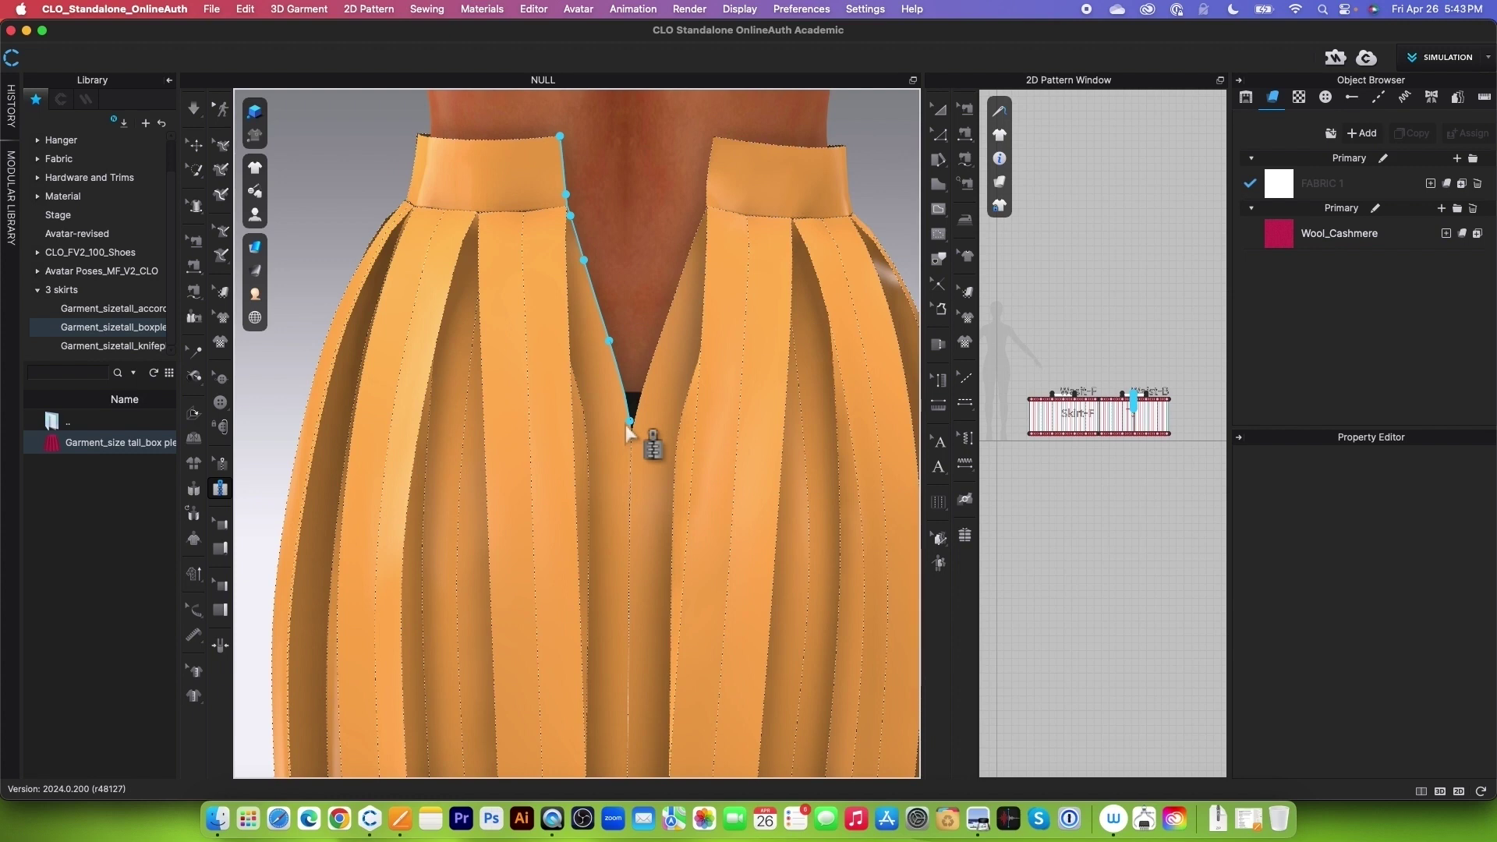
double_click(629, 426)
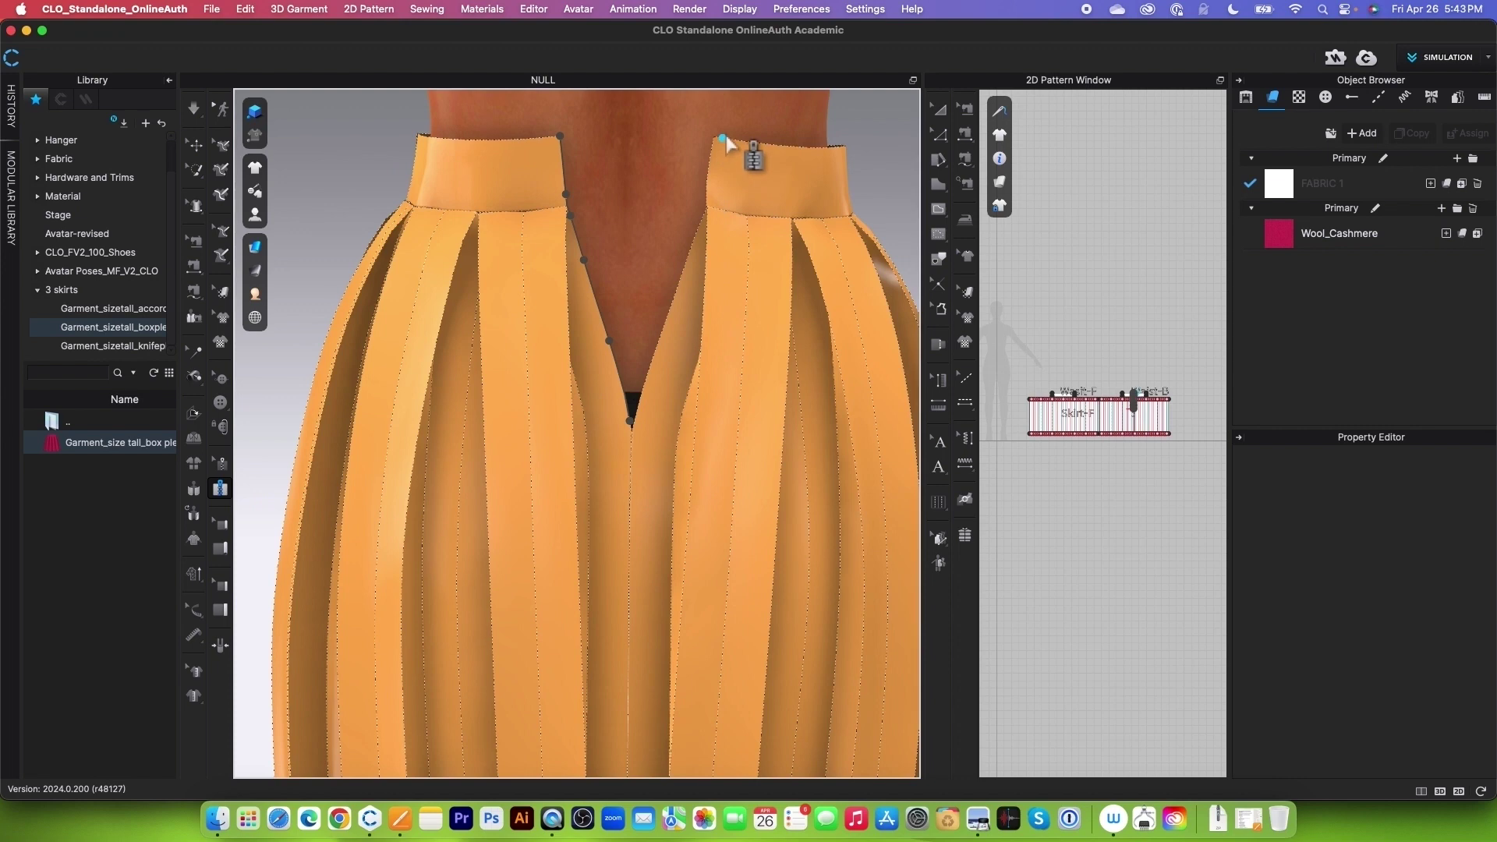
Draw the zipper's second side along the right edge of the back opening, from the waistband top to the opening's lower end.
scroll(728, 146, down, 2)
middle_drag(728, 146, 689, 282)
scroll(689, 289, up, 3)
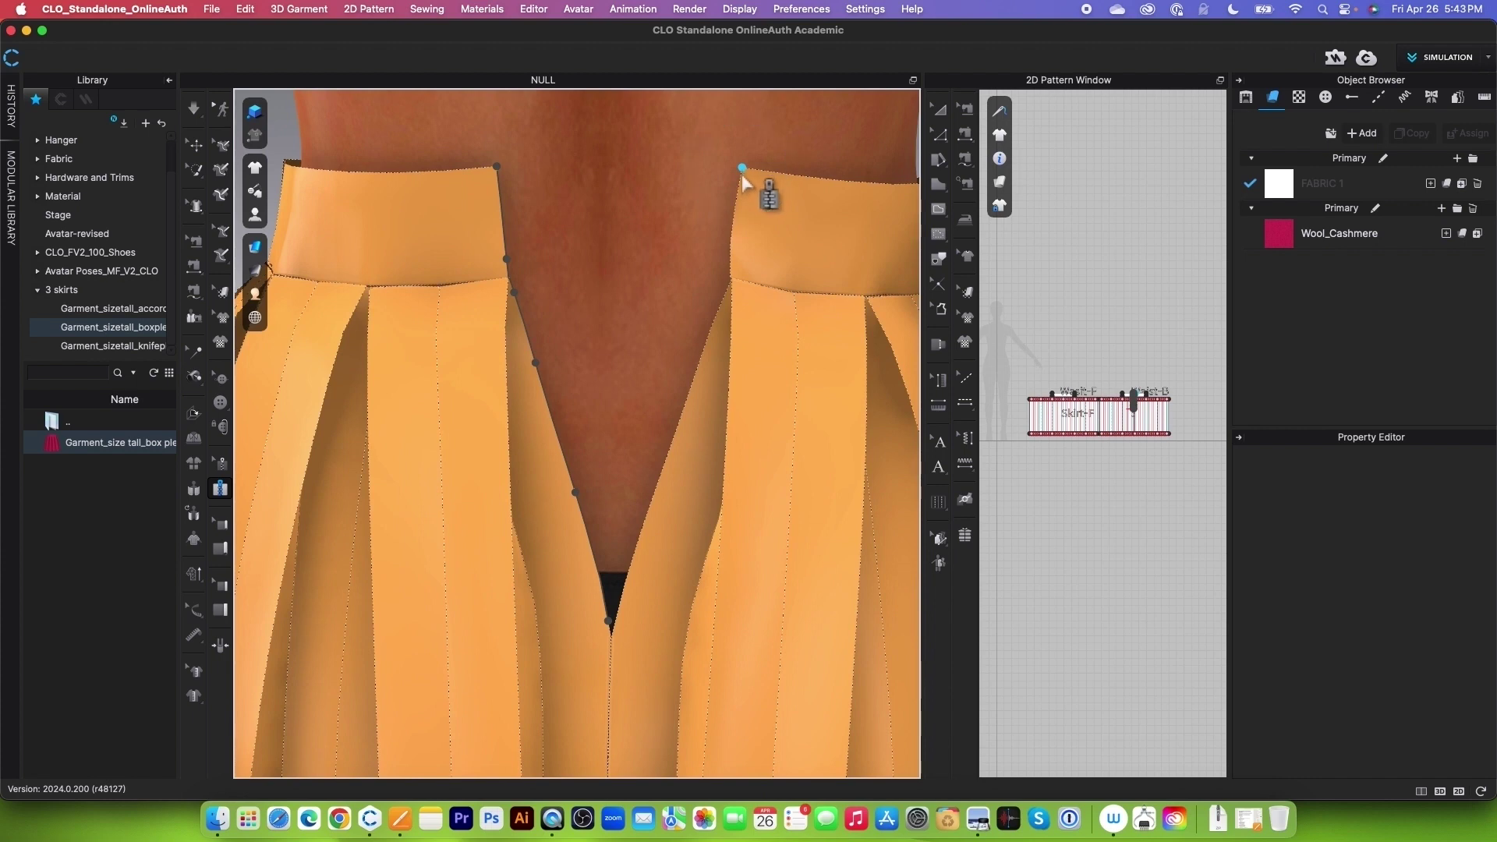
click(733, 219)
click(729, 263)
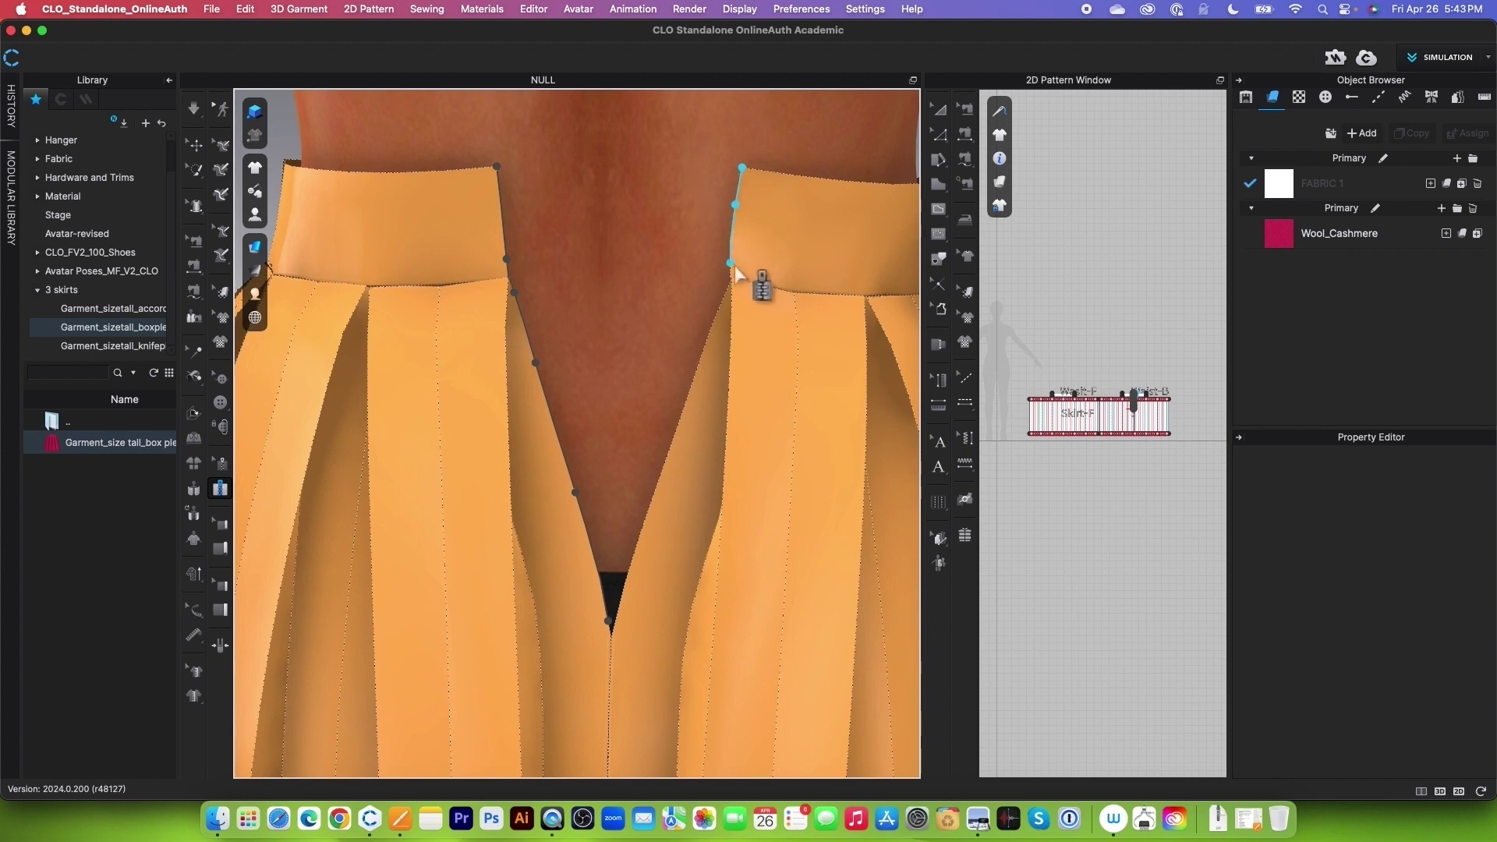
click(728, 284)
click(723, 299)
click(698, 366)
click(677, 424)
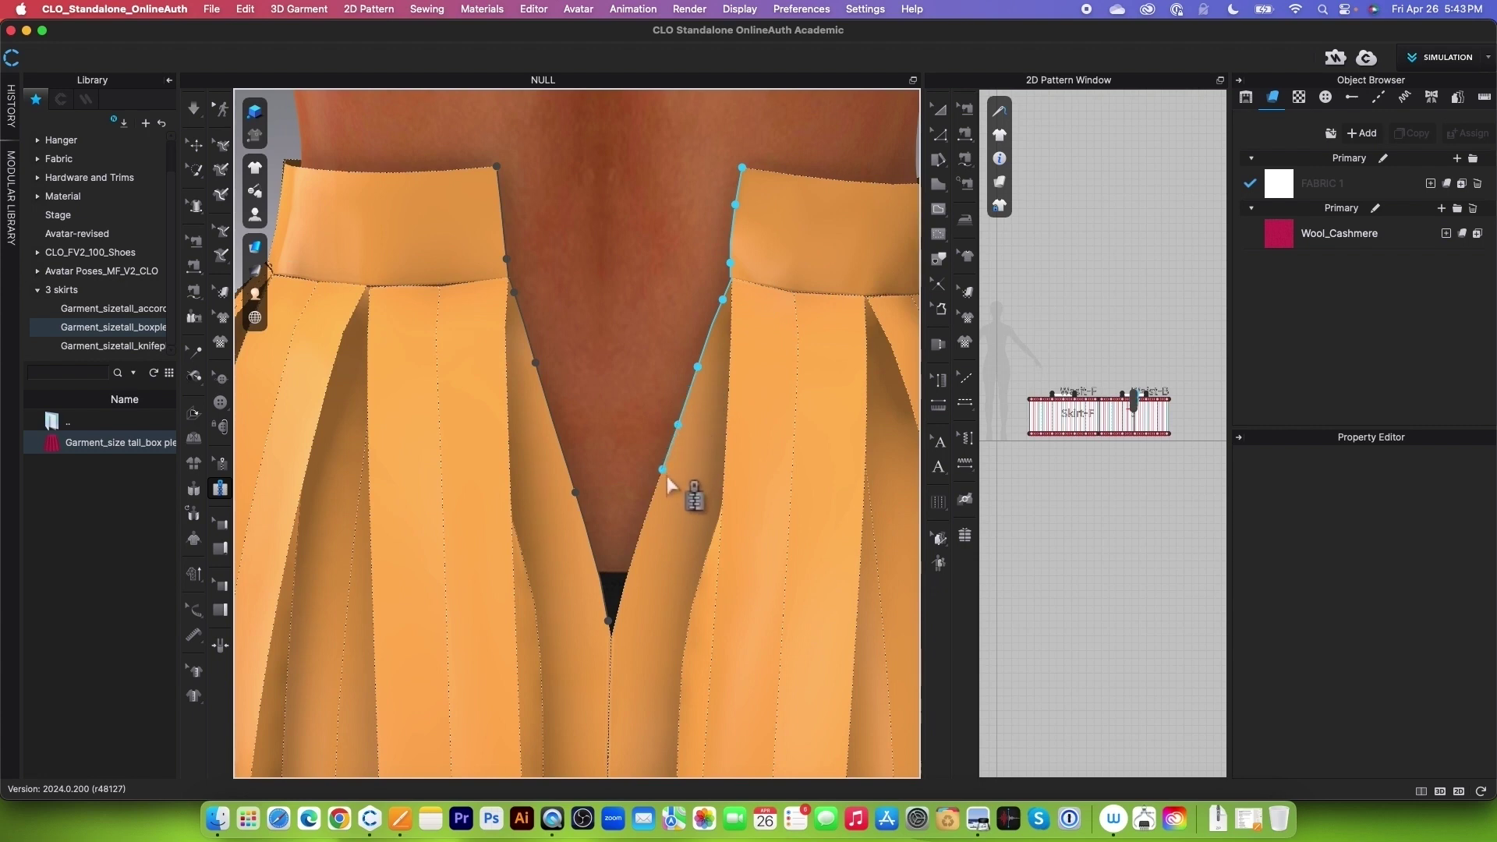
click(656, 520)
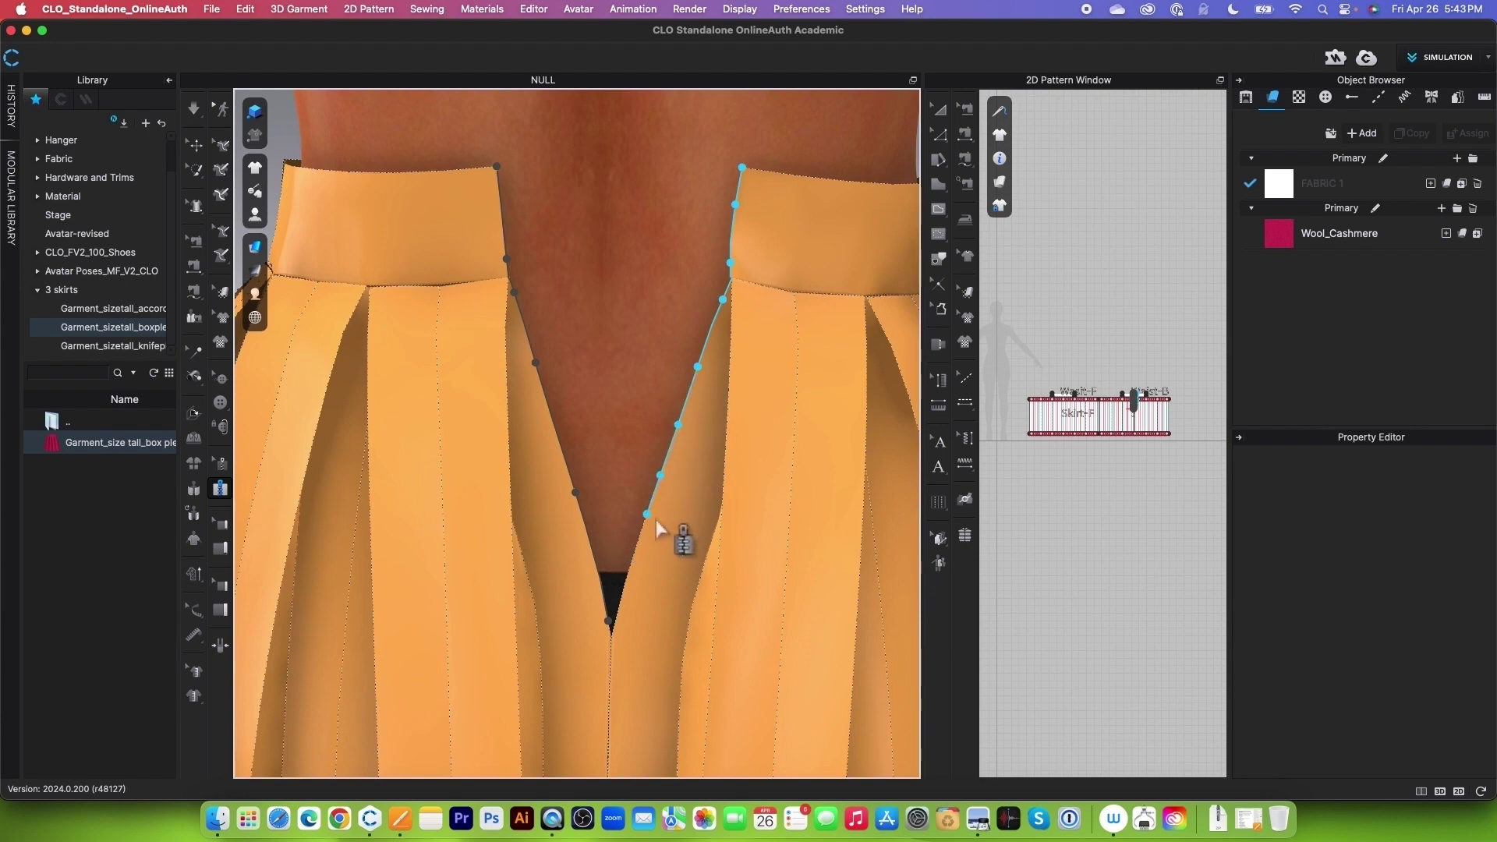
click(622, 598)
double_click(622, 614)
middle_drag(628, 639, 628, 390)
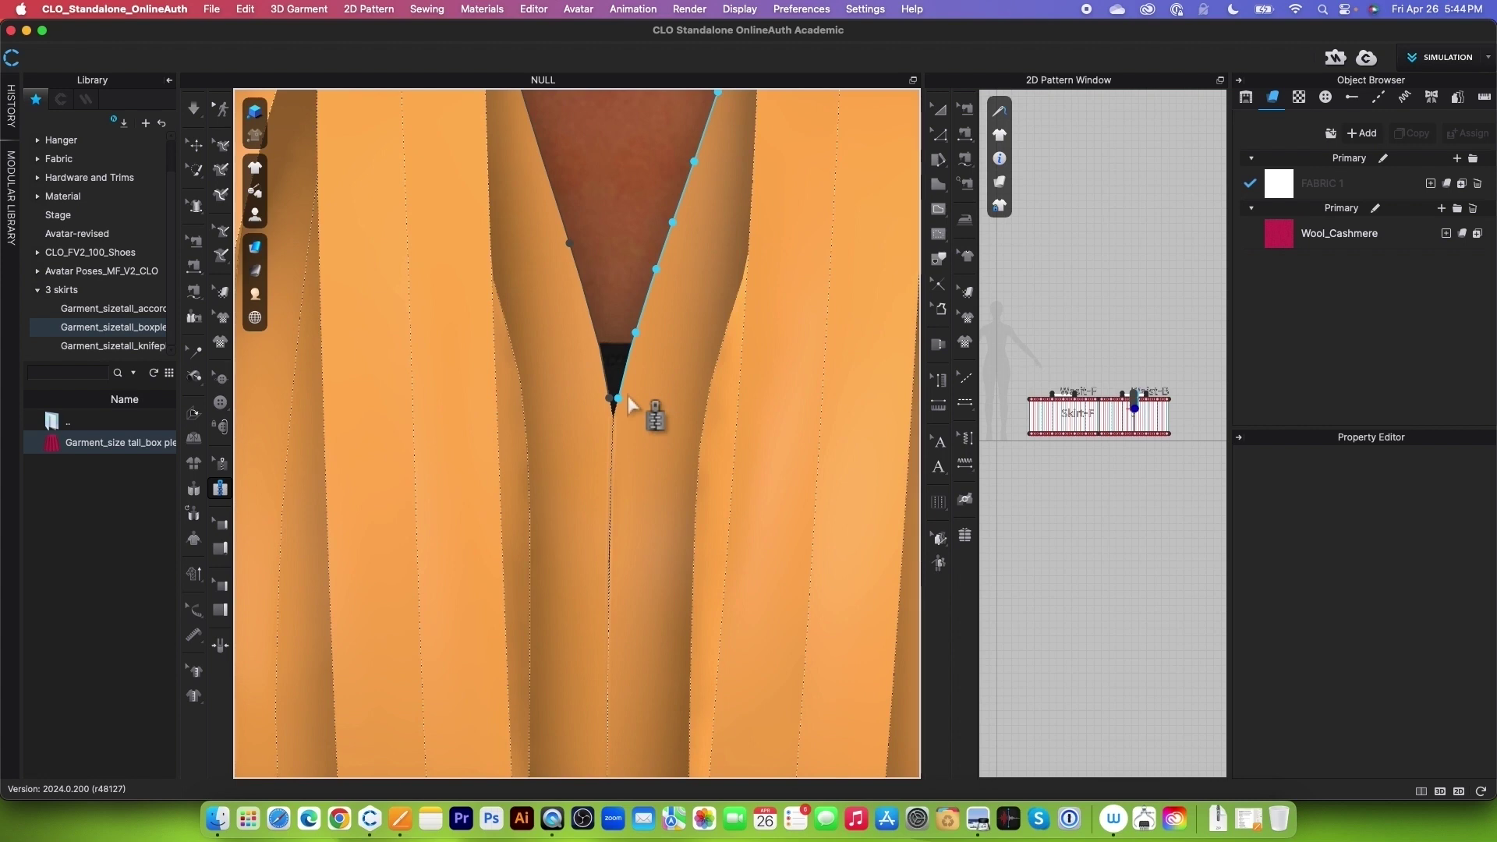
double_click(629, 395)
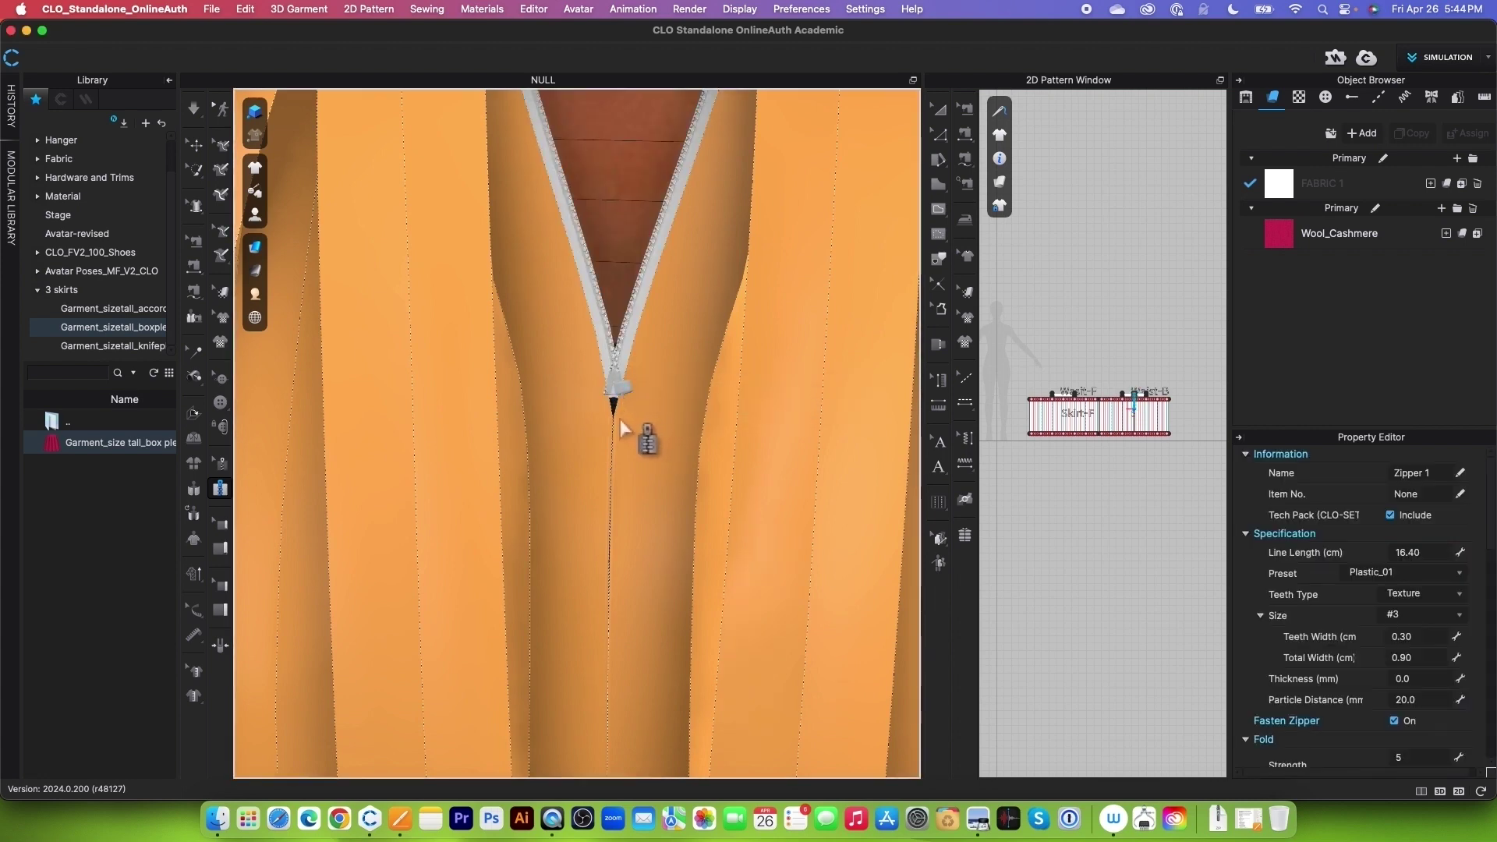
Simulate the garment to close the back zipper and inspect how it sits at the centre back.
scroll(620, 423, down, 6)
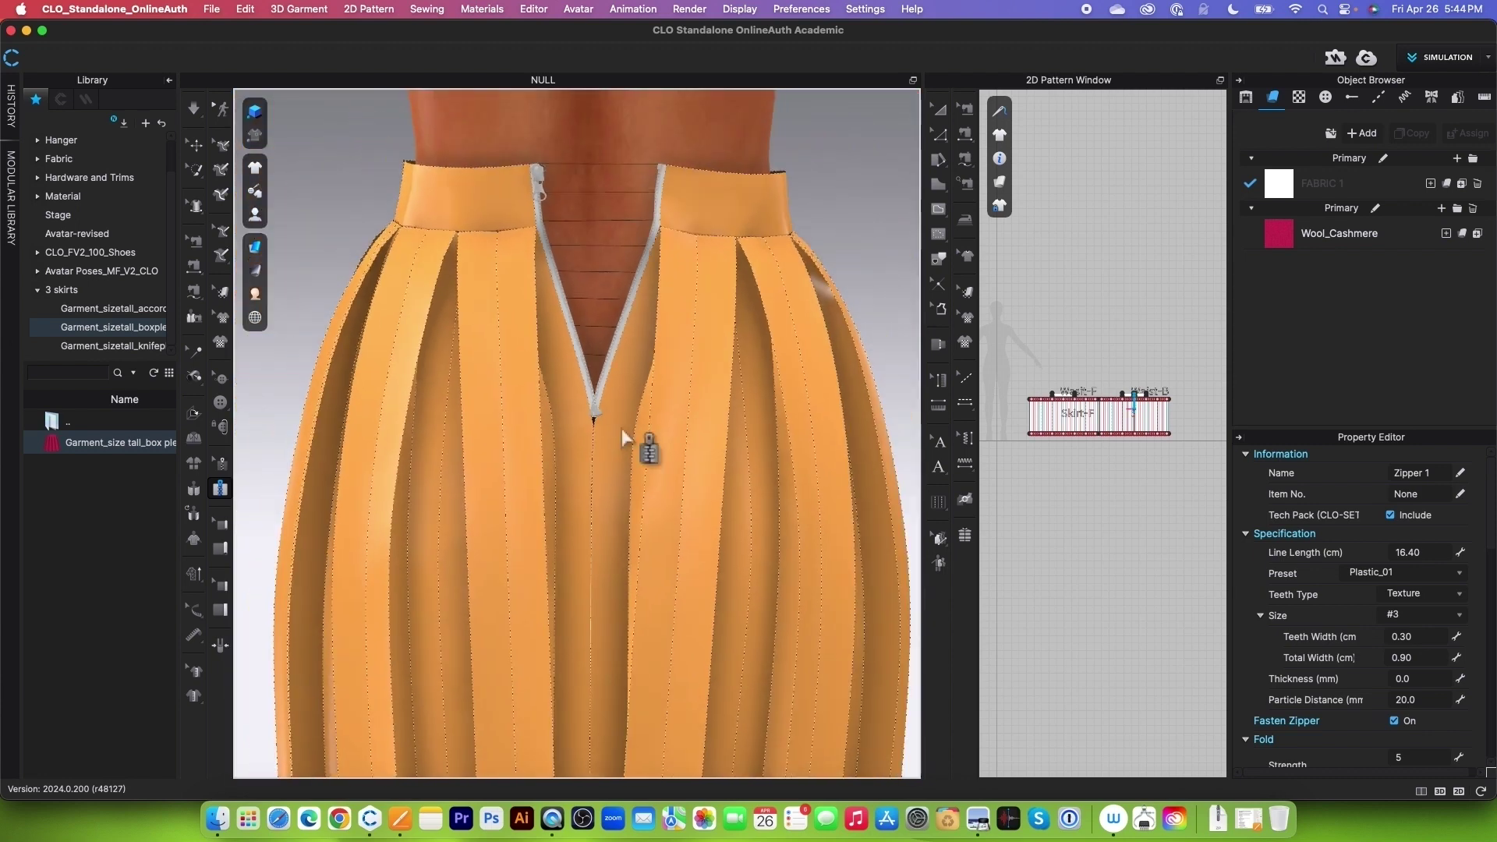
click(195, 111)
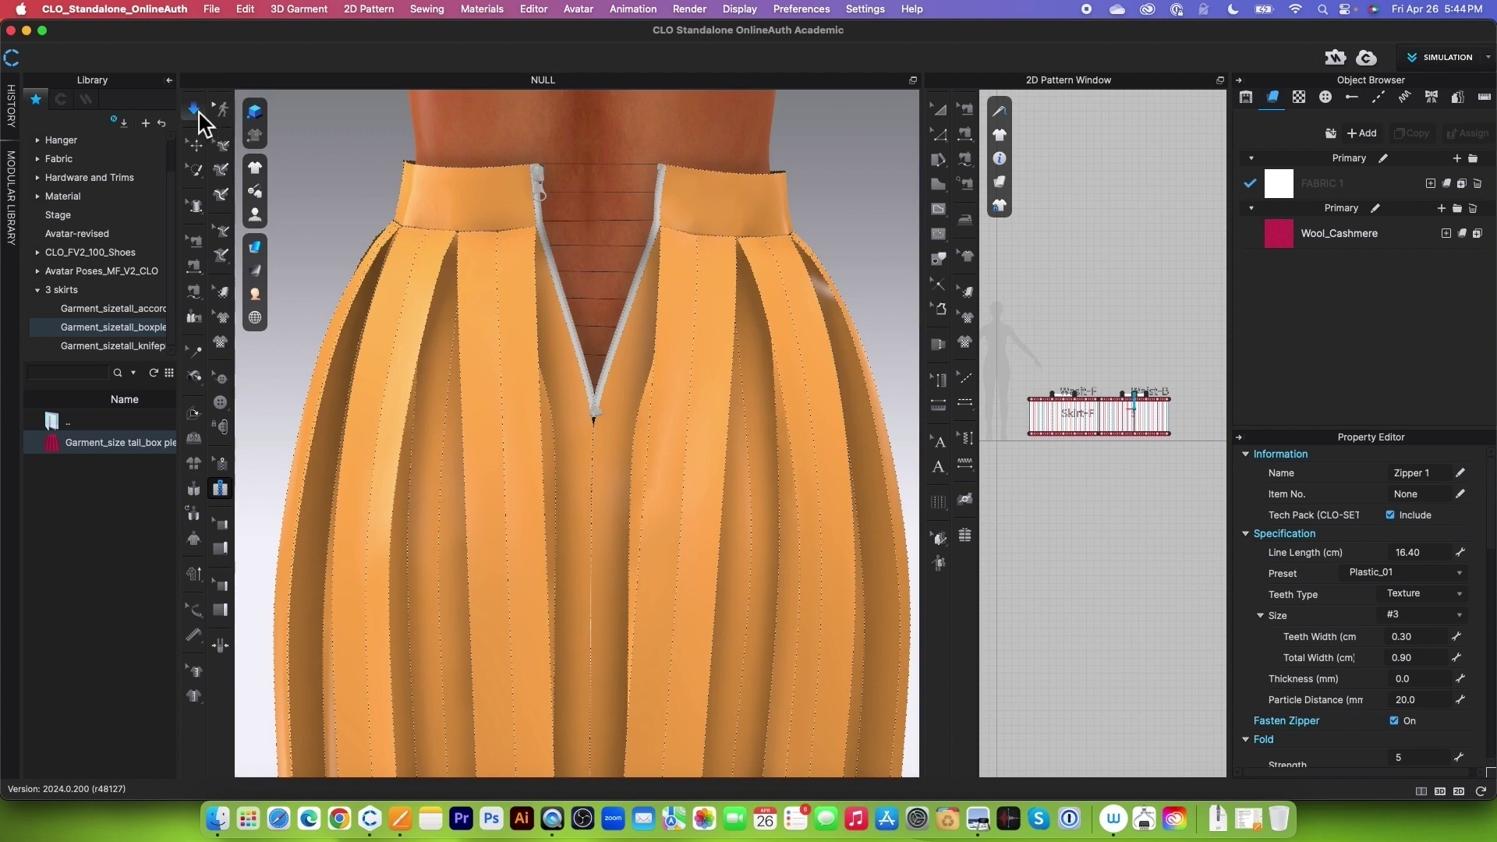
click(221, 489)
scroll(642, 229, up, 3)
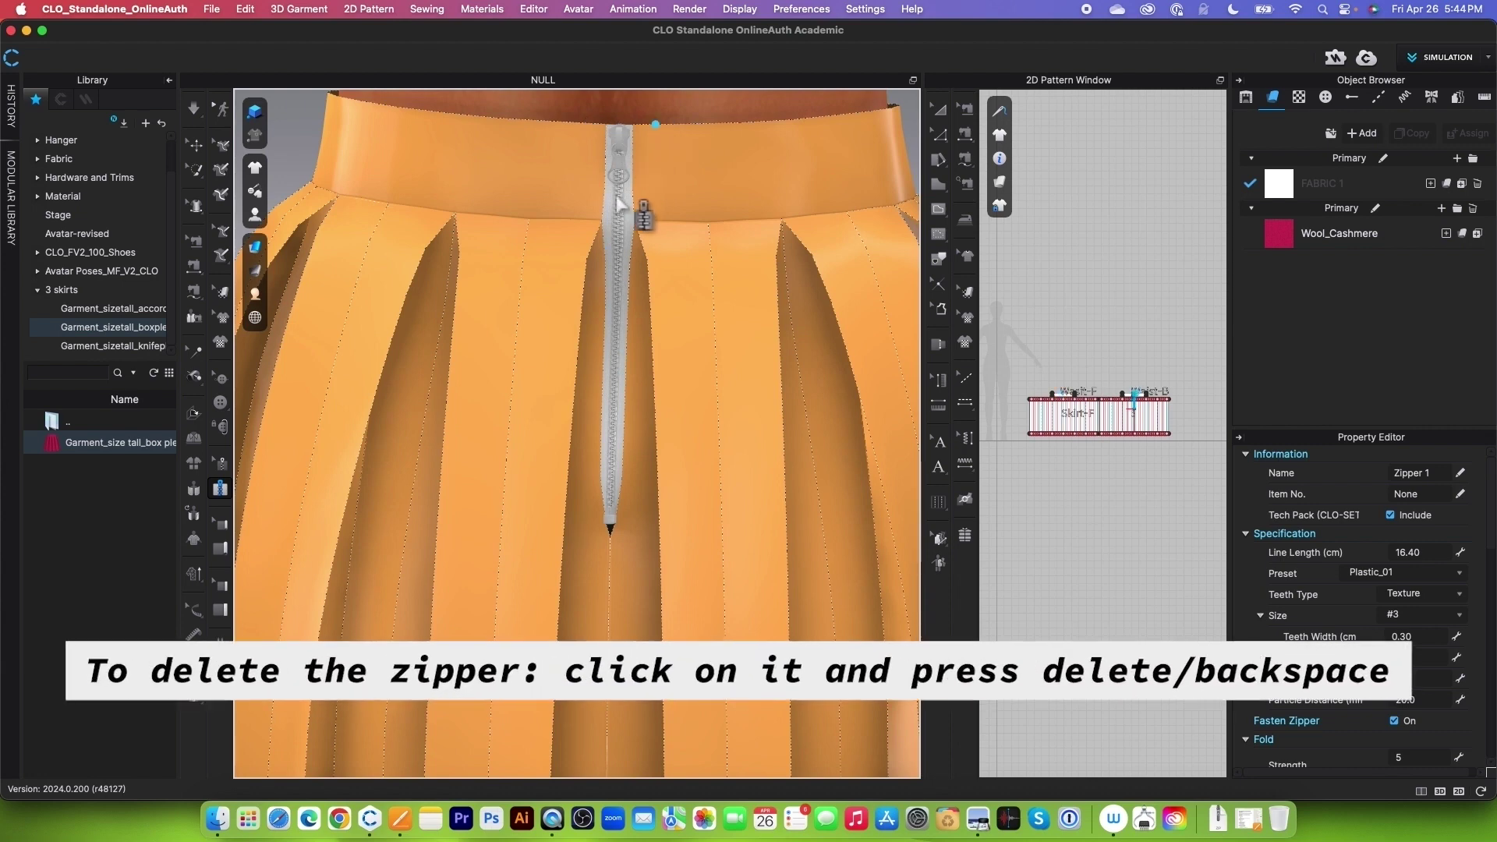
scroll(626, 238, down, 6)
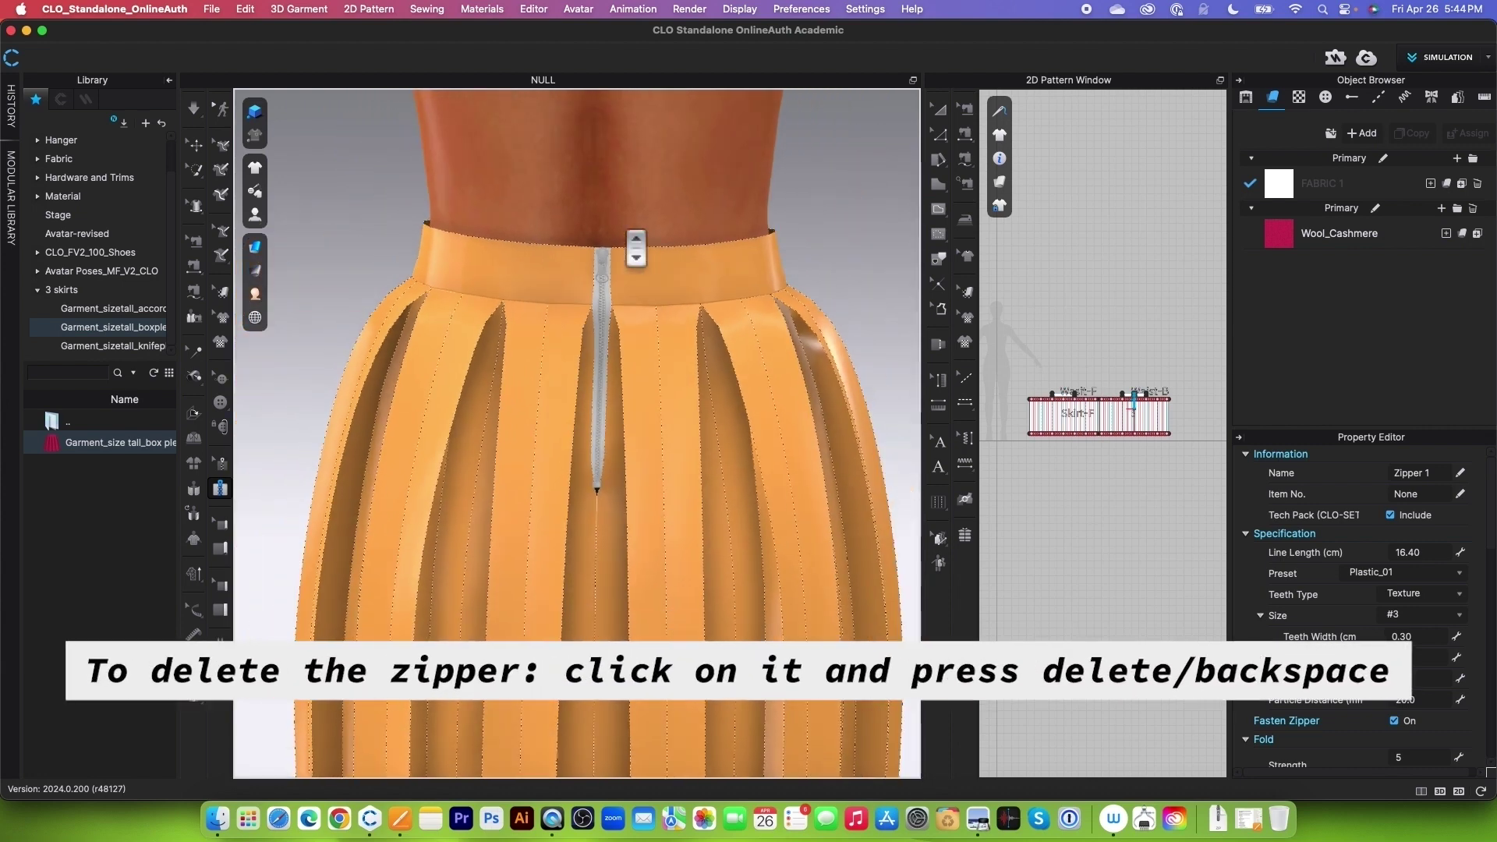
scroll(622, 325, up, 6)
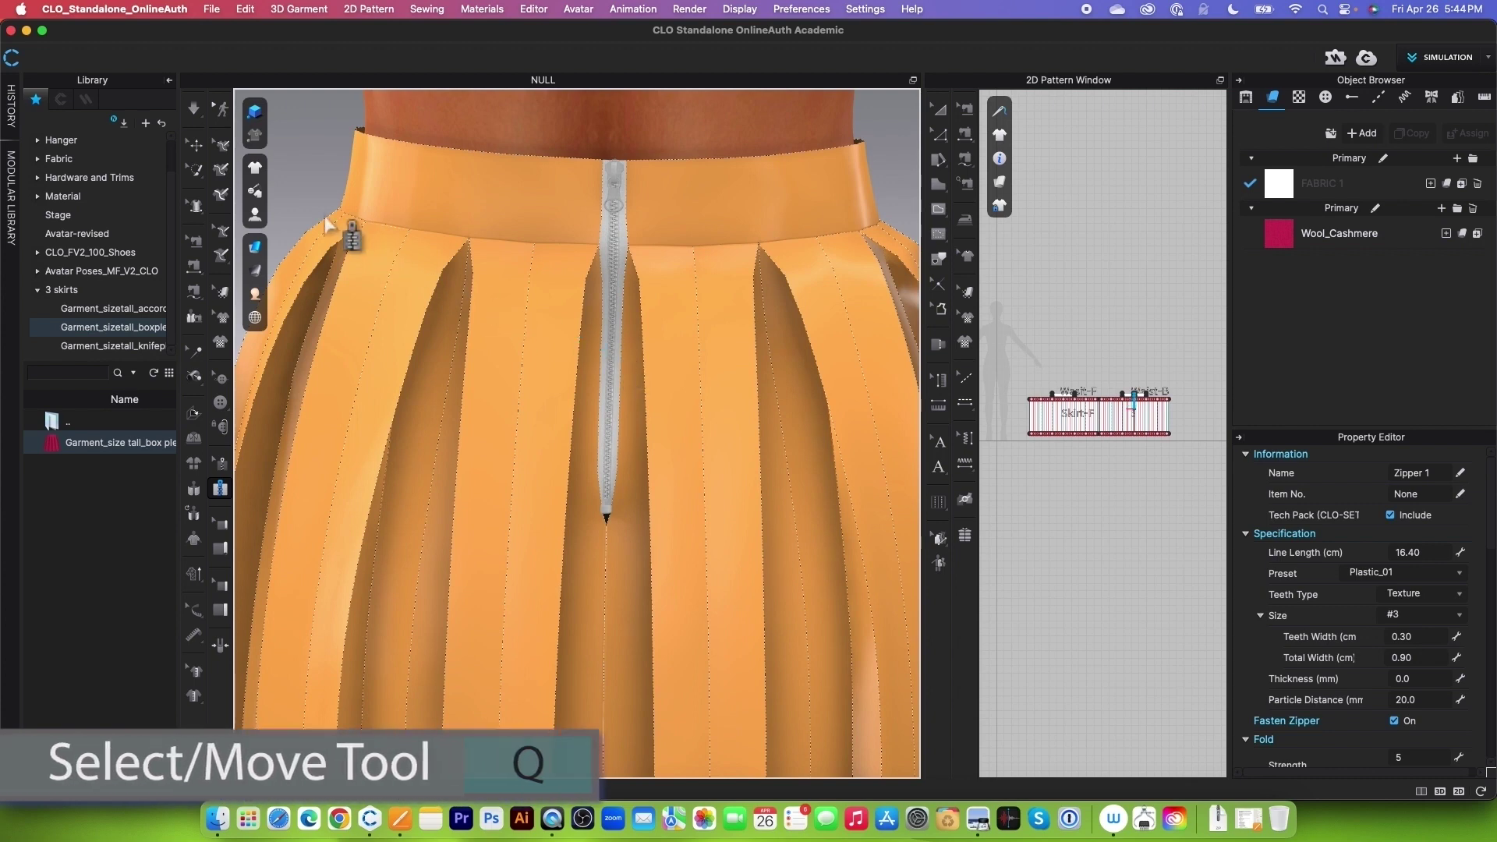
Select the back zipper with the Select/Move tool and set its teeth width to 0.1 cm.
click(197, 150)
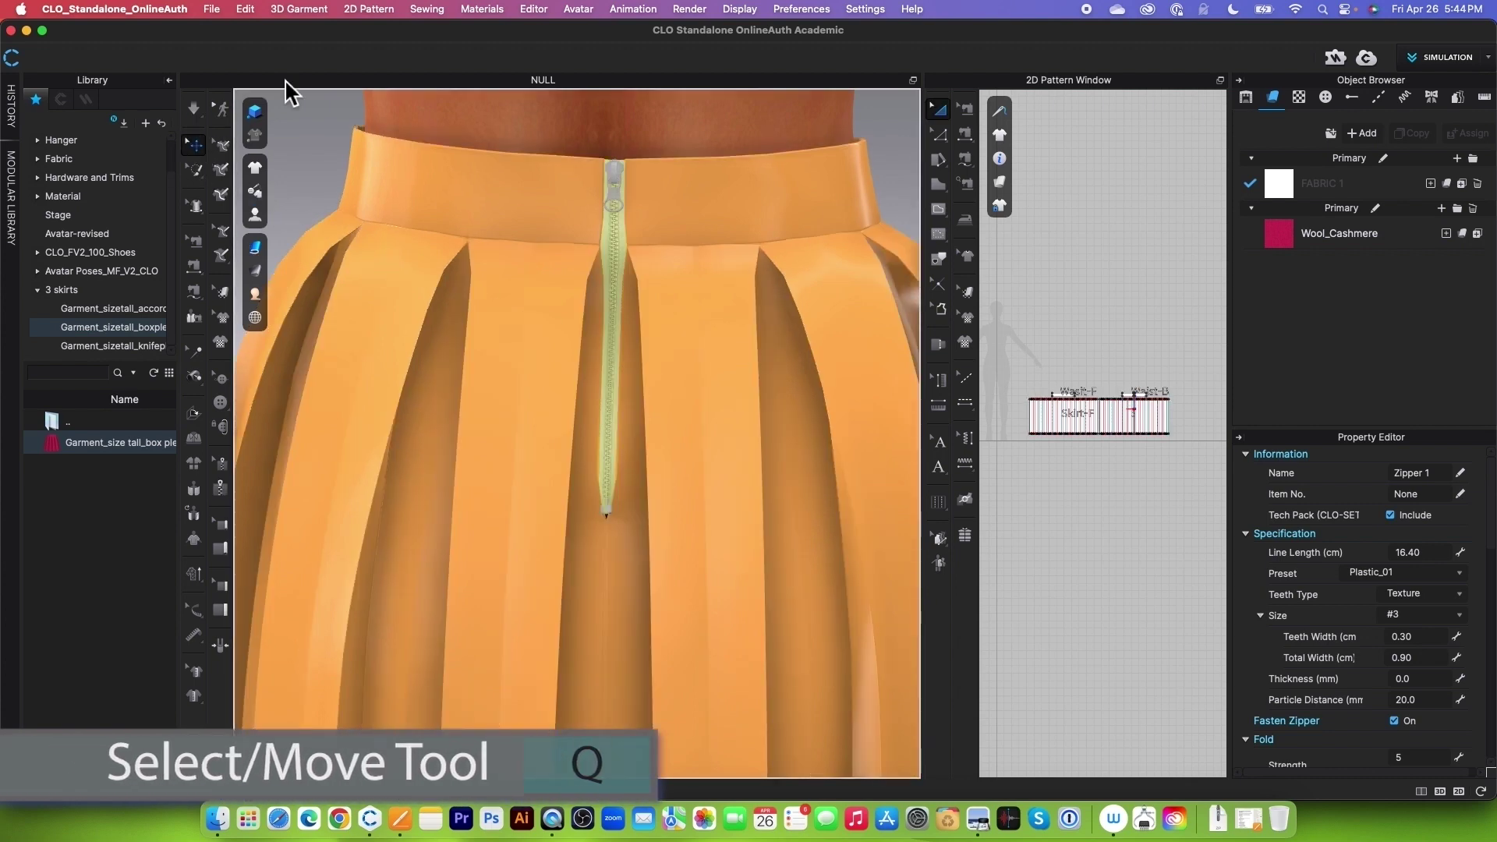
click(617, 256)
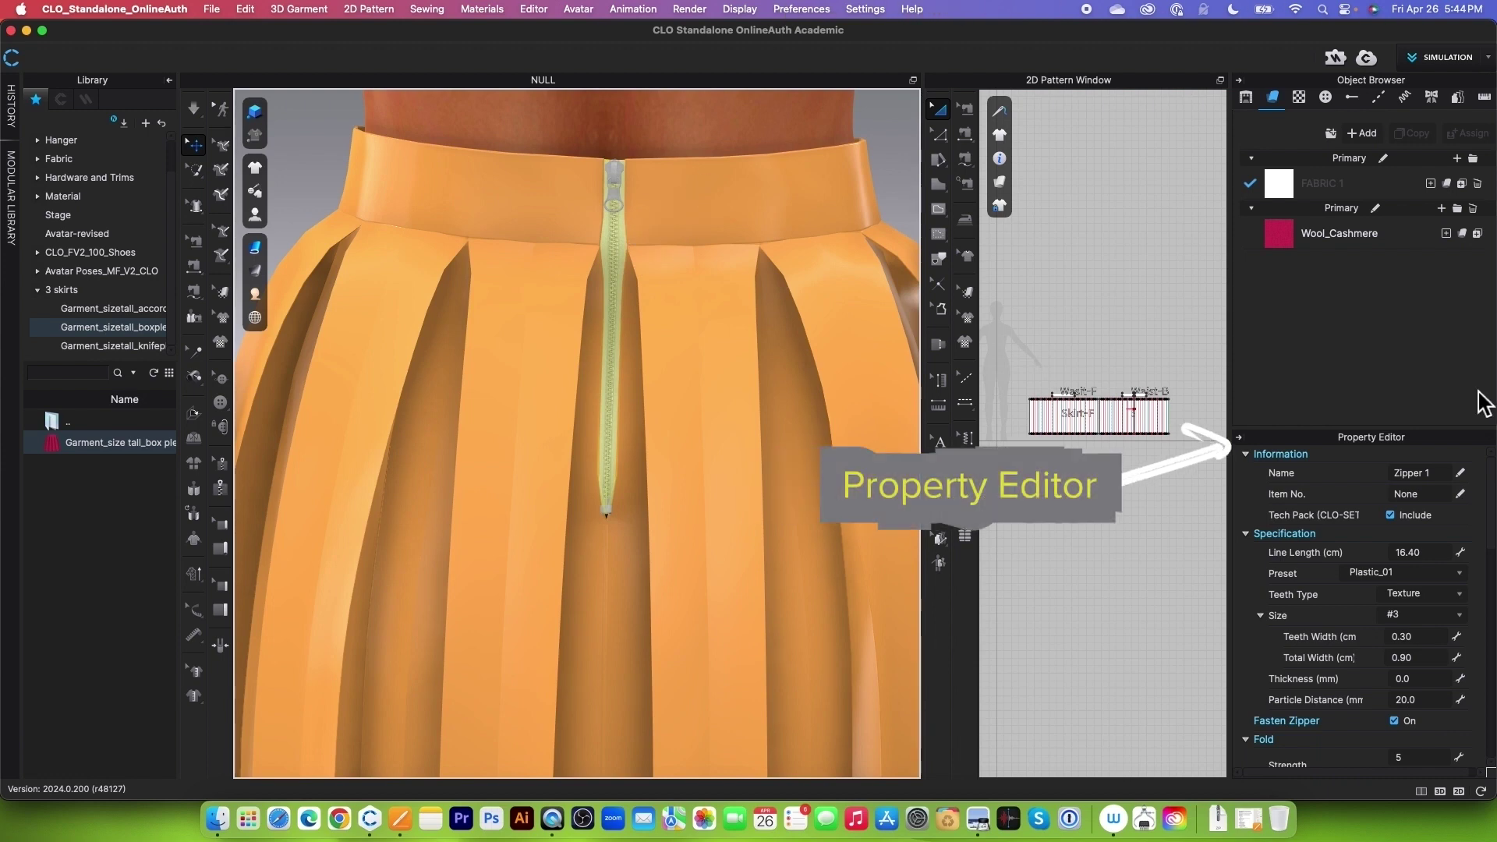
drag(1432, 437, 1416, 355)
scroll(1438, 584, down, 2)
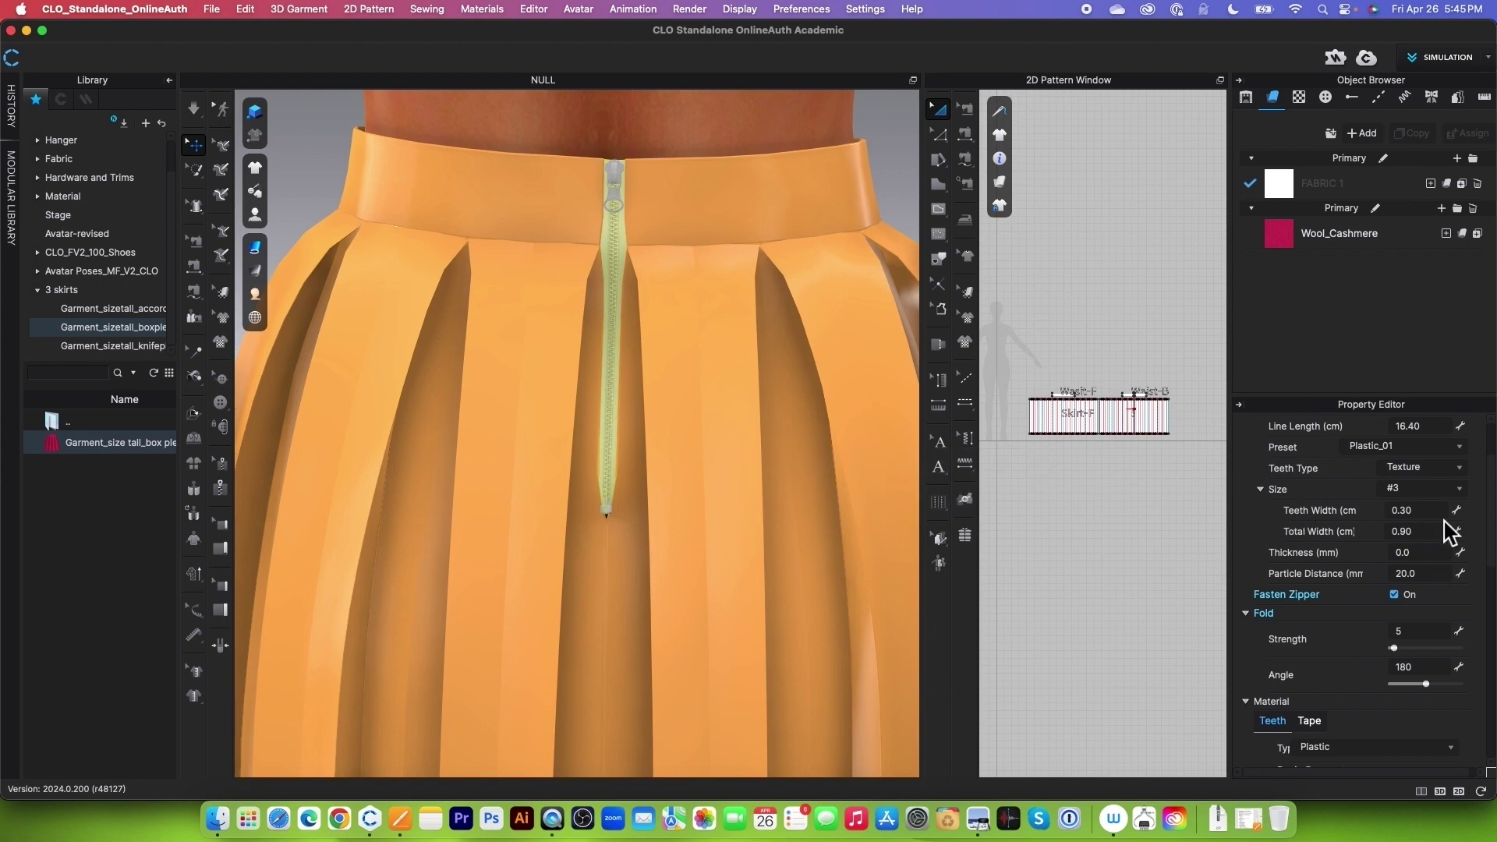
key(BackSpace)
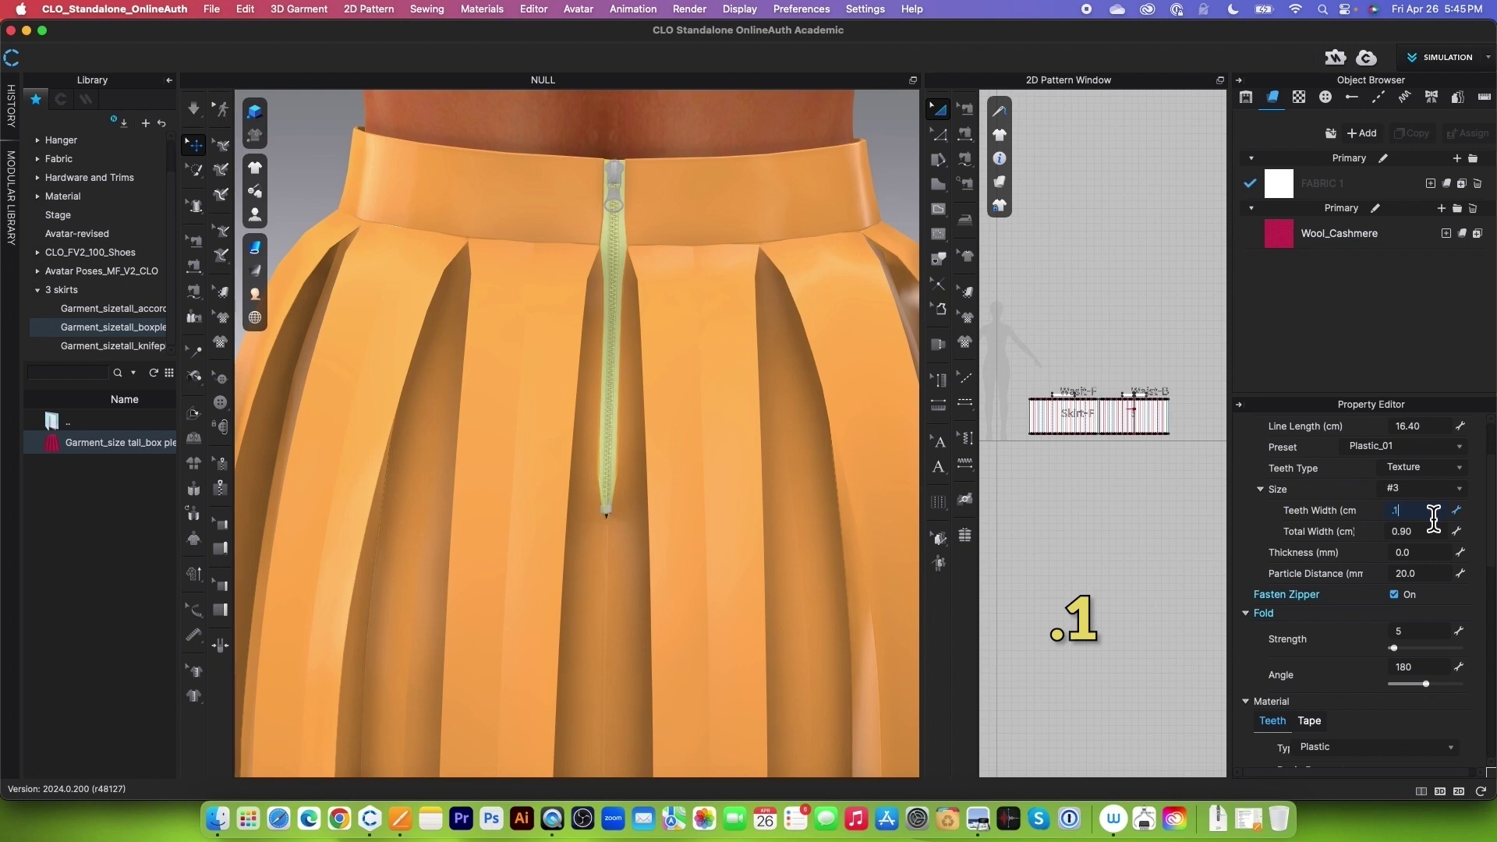
key(Return)
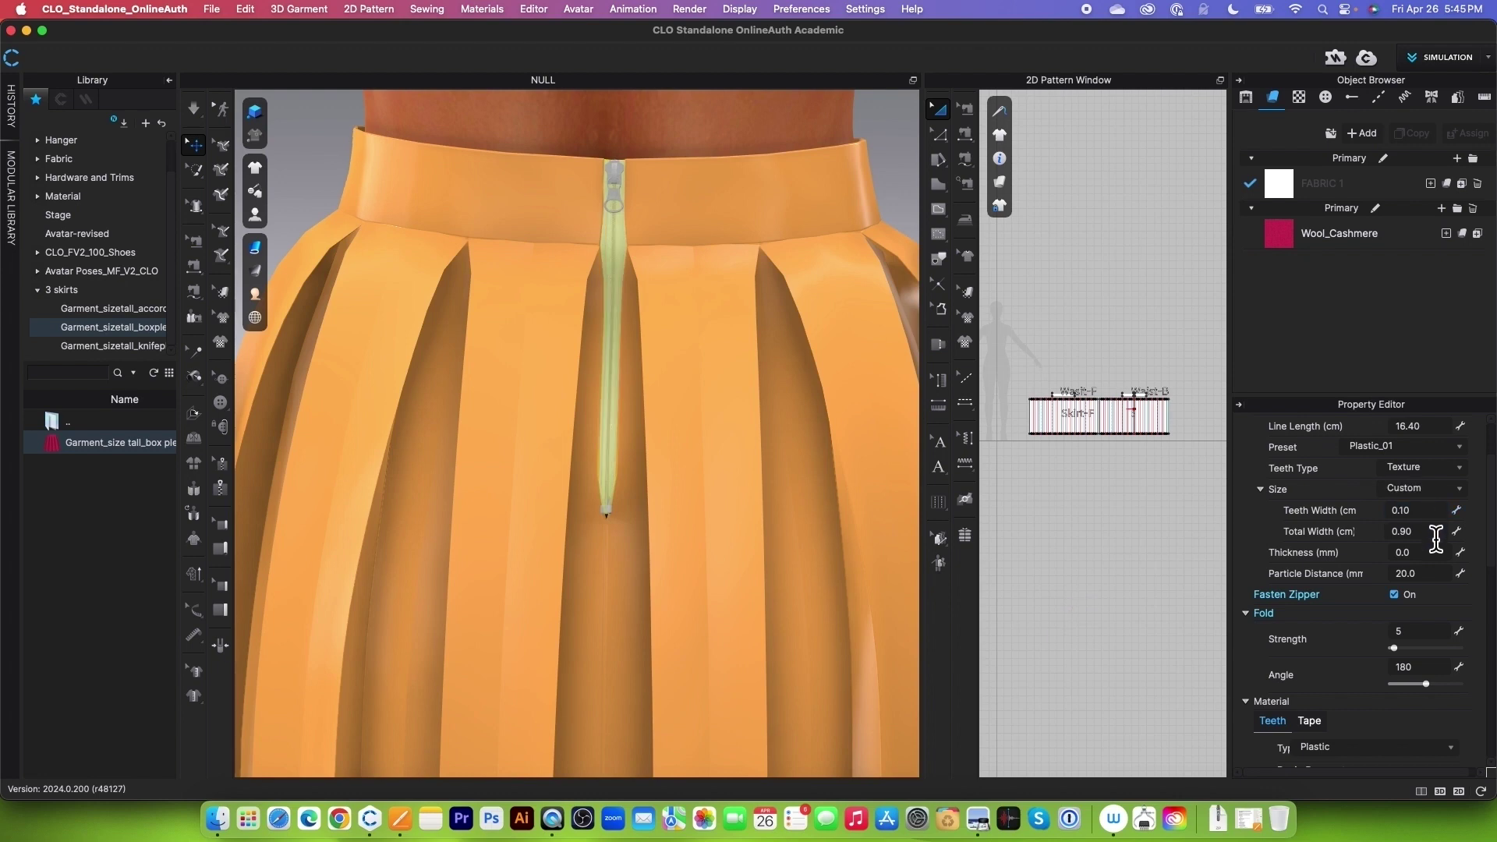
Set the zipper's total width to 0.3 cm and briefly simulate the garment to close the gap.
click(1435, 538)
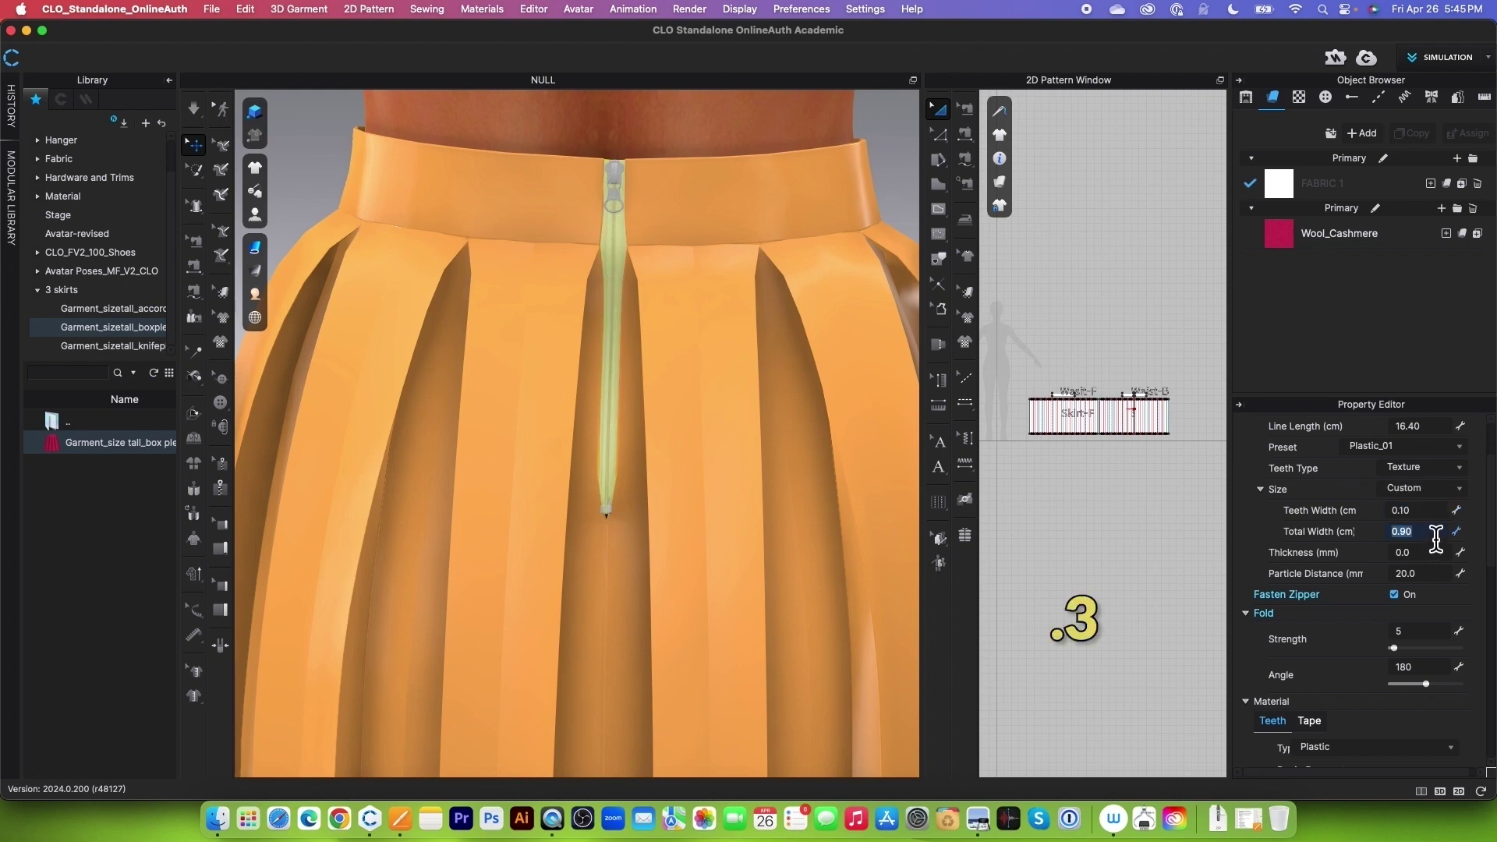
text(.3)
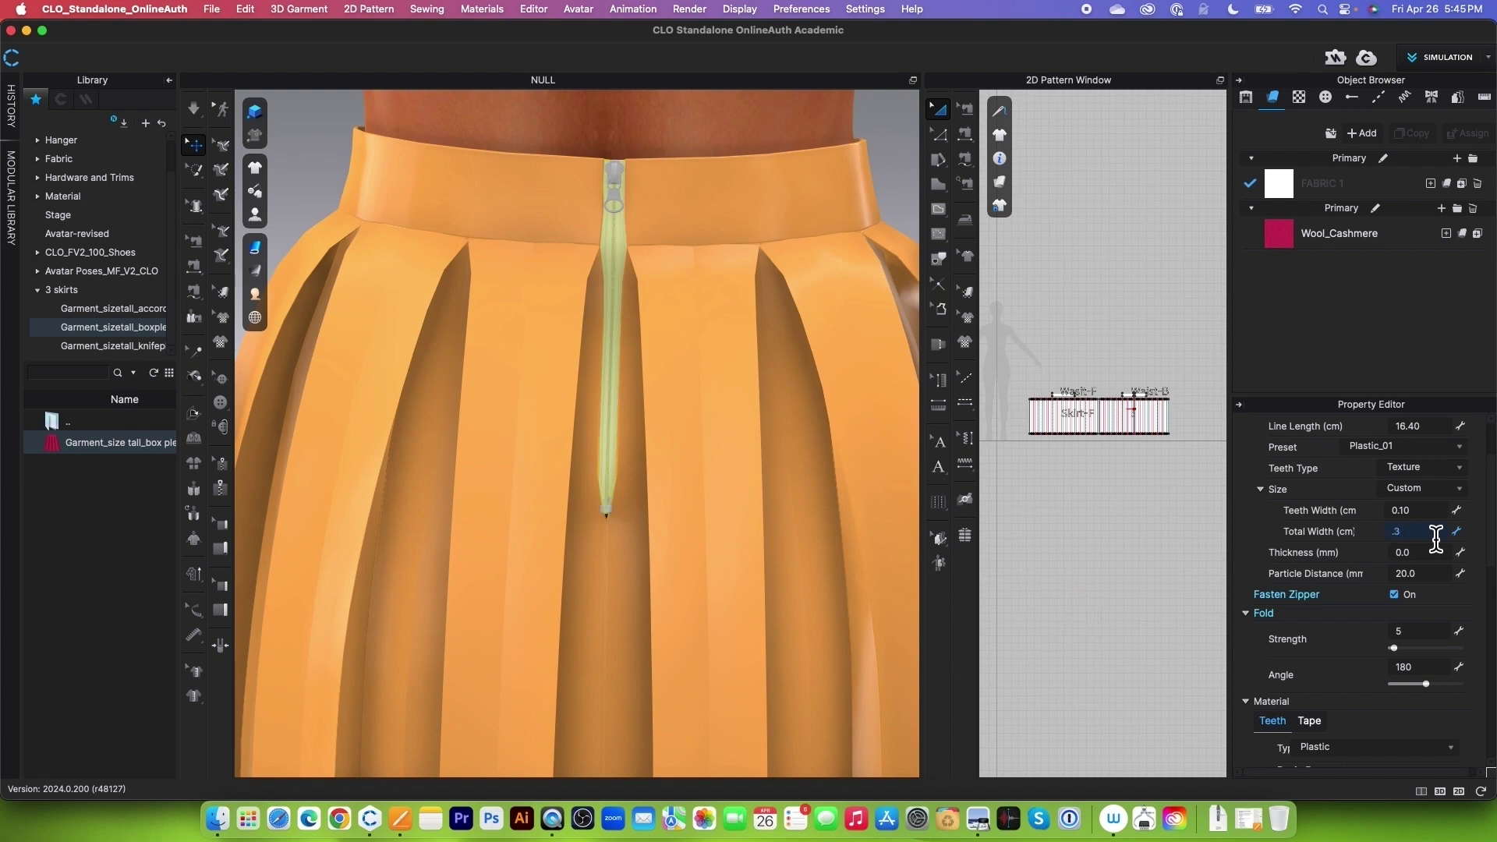
key(Return)
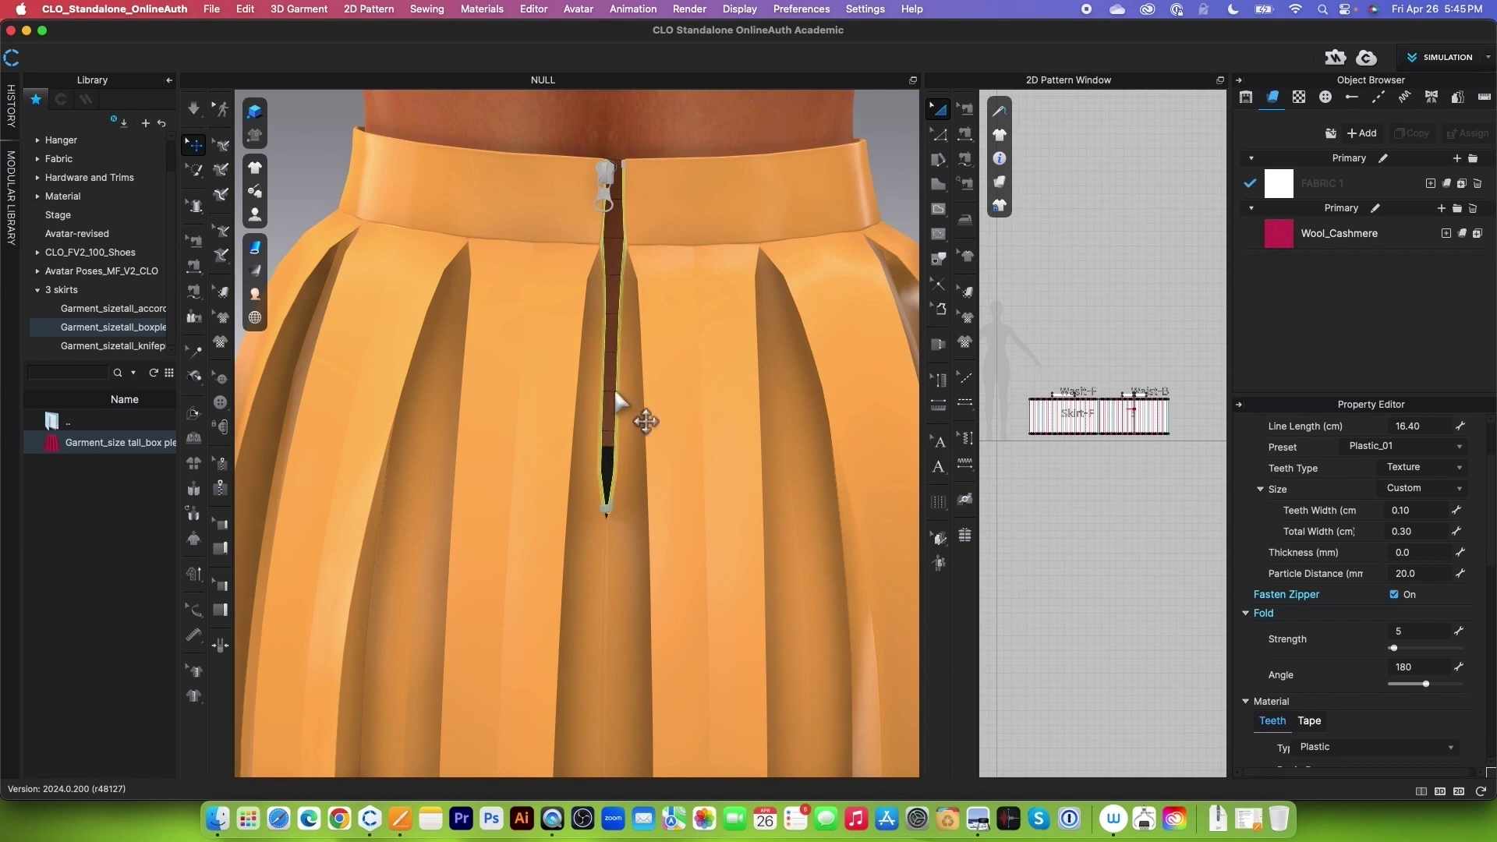
click(193, 109)
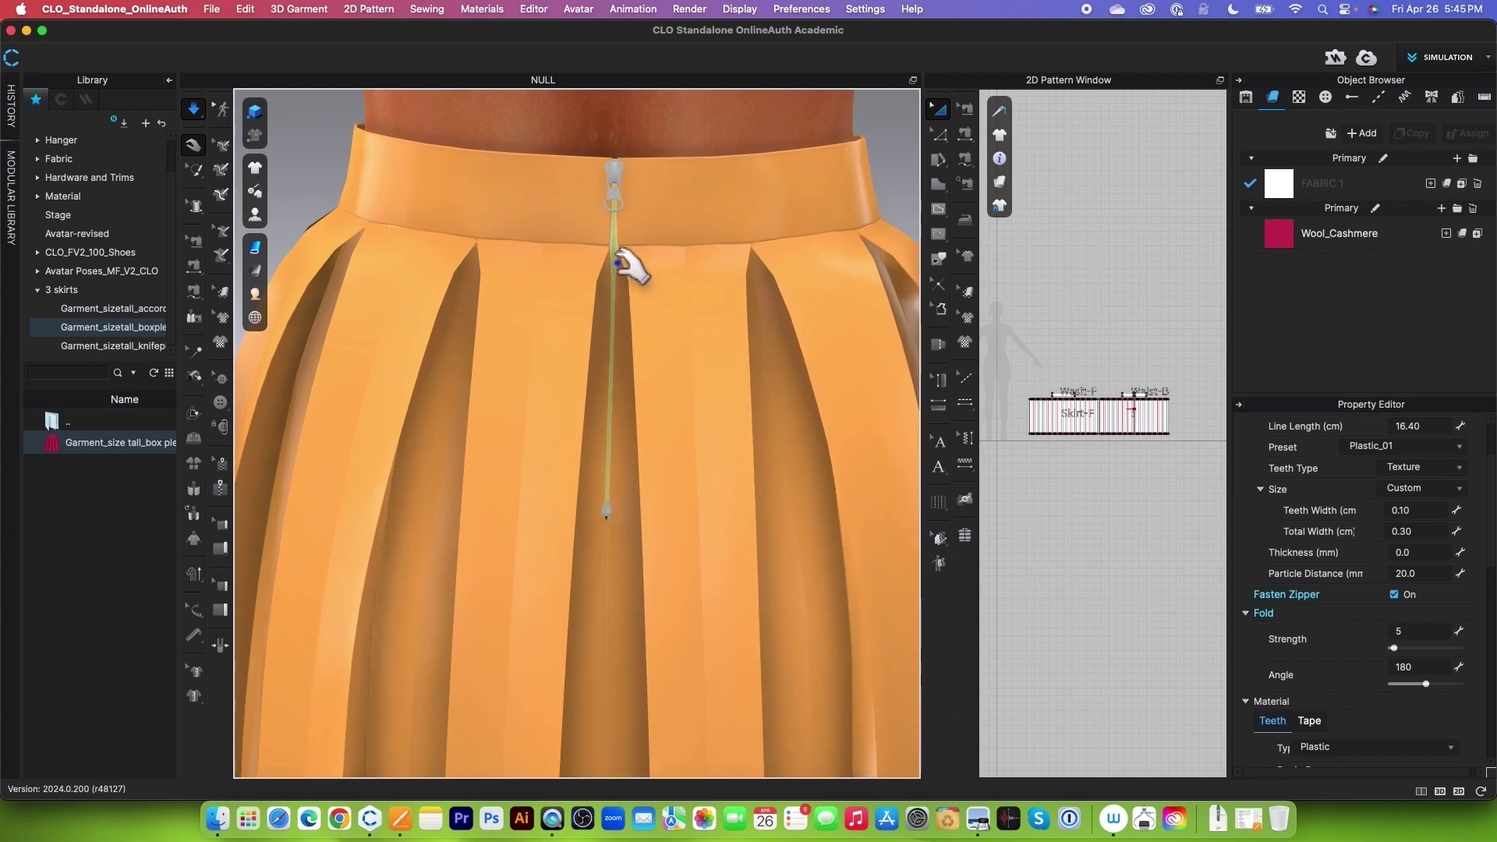
click(193, 110)
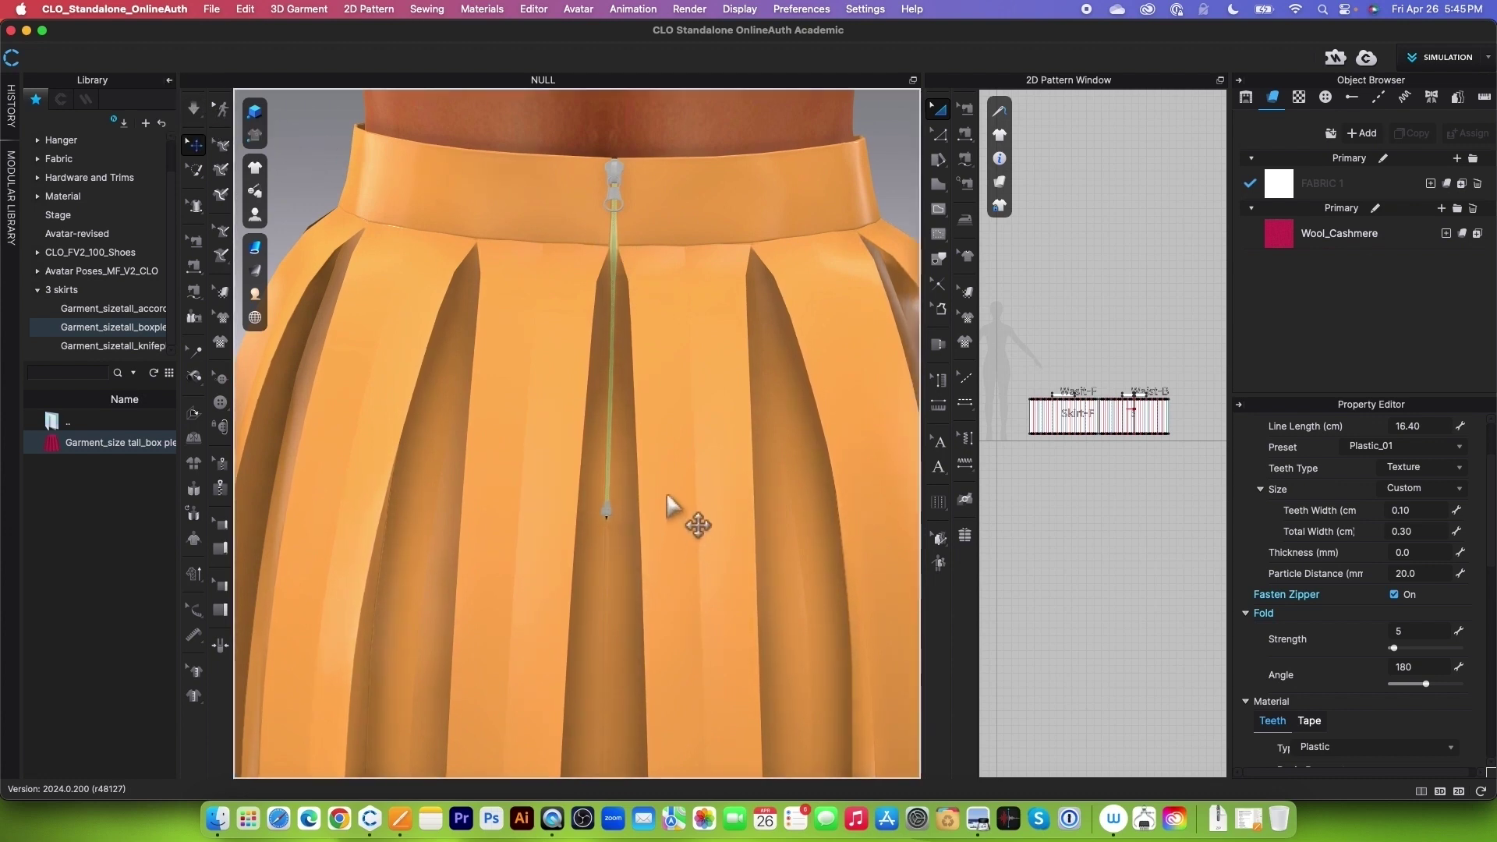
Select the zipper's slider and change its stopper to Closed End.
click(616, 173)
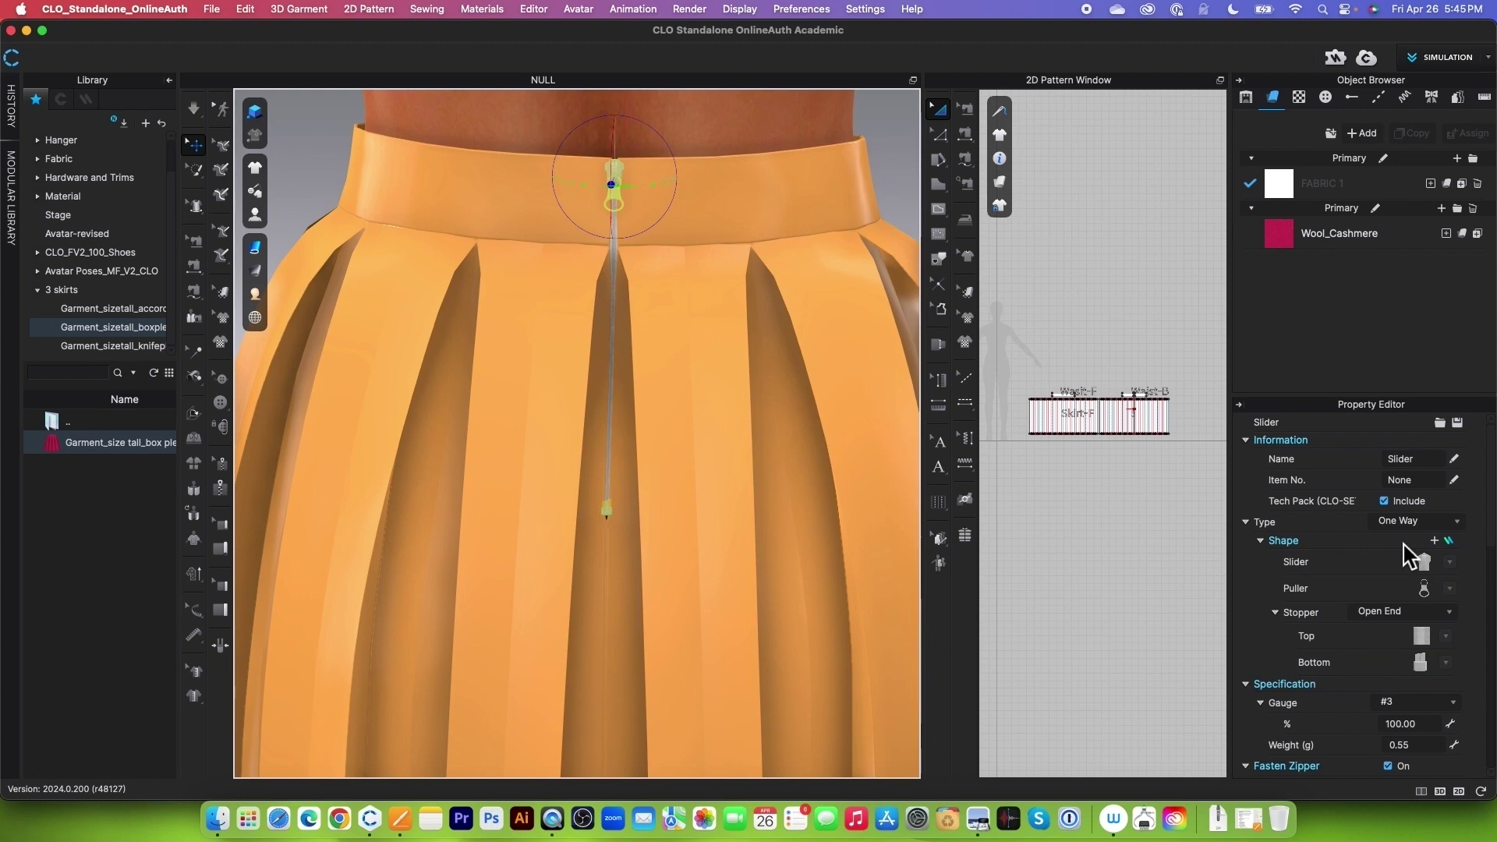
click(1448, 613)
click(1385, 628)
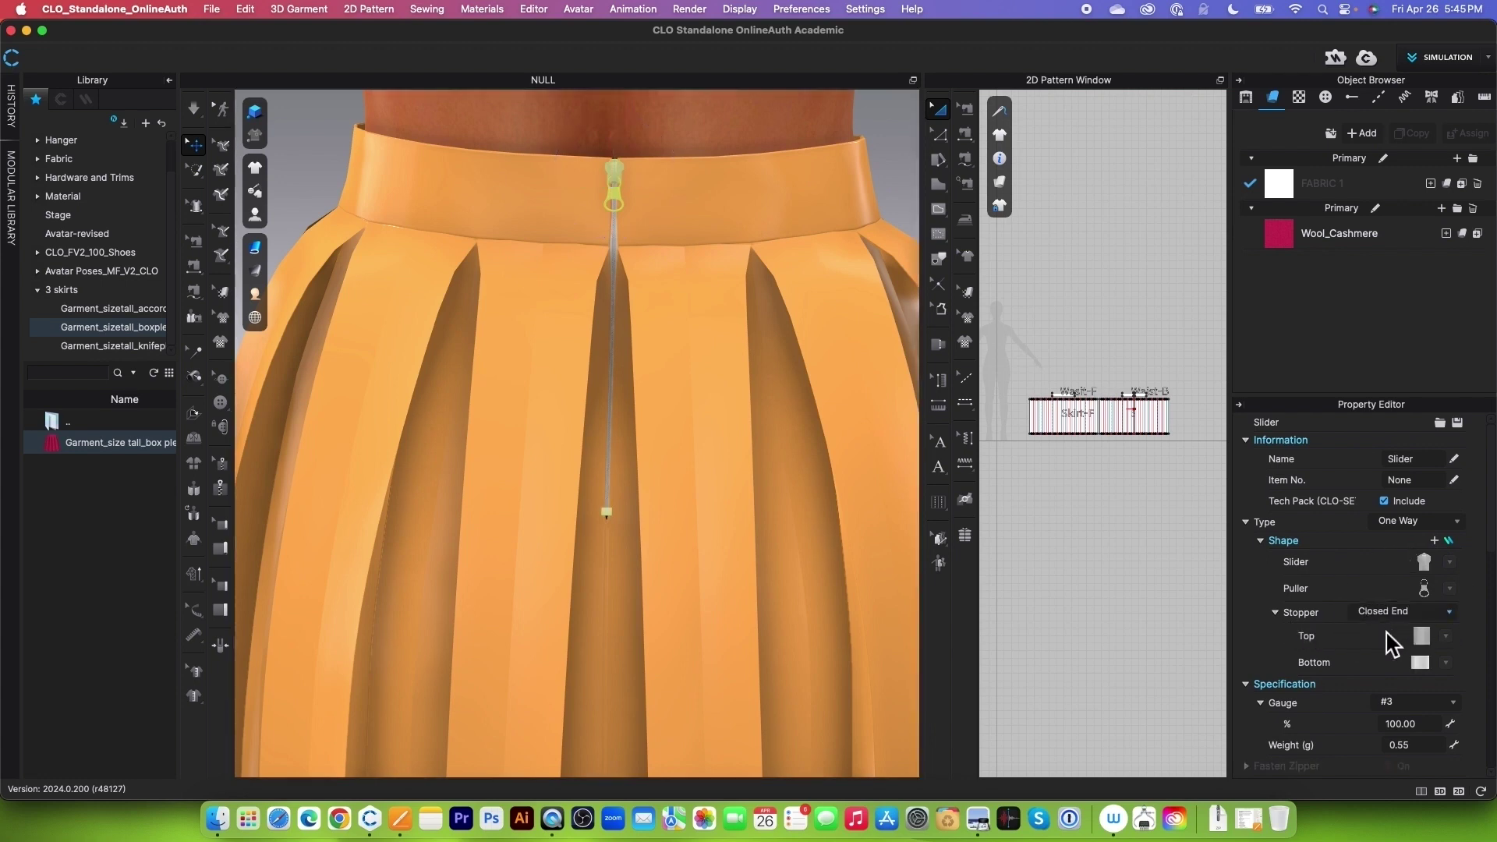
Change the zipper slider to the second shape and its puller to the slim fourth shape in the first row.
click(1450, 562)
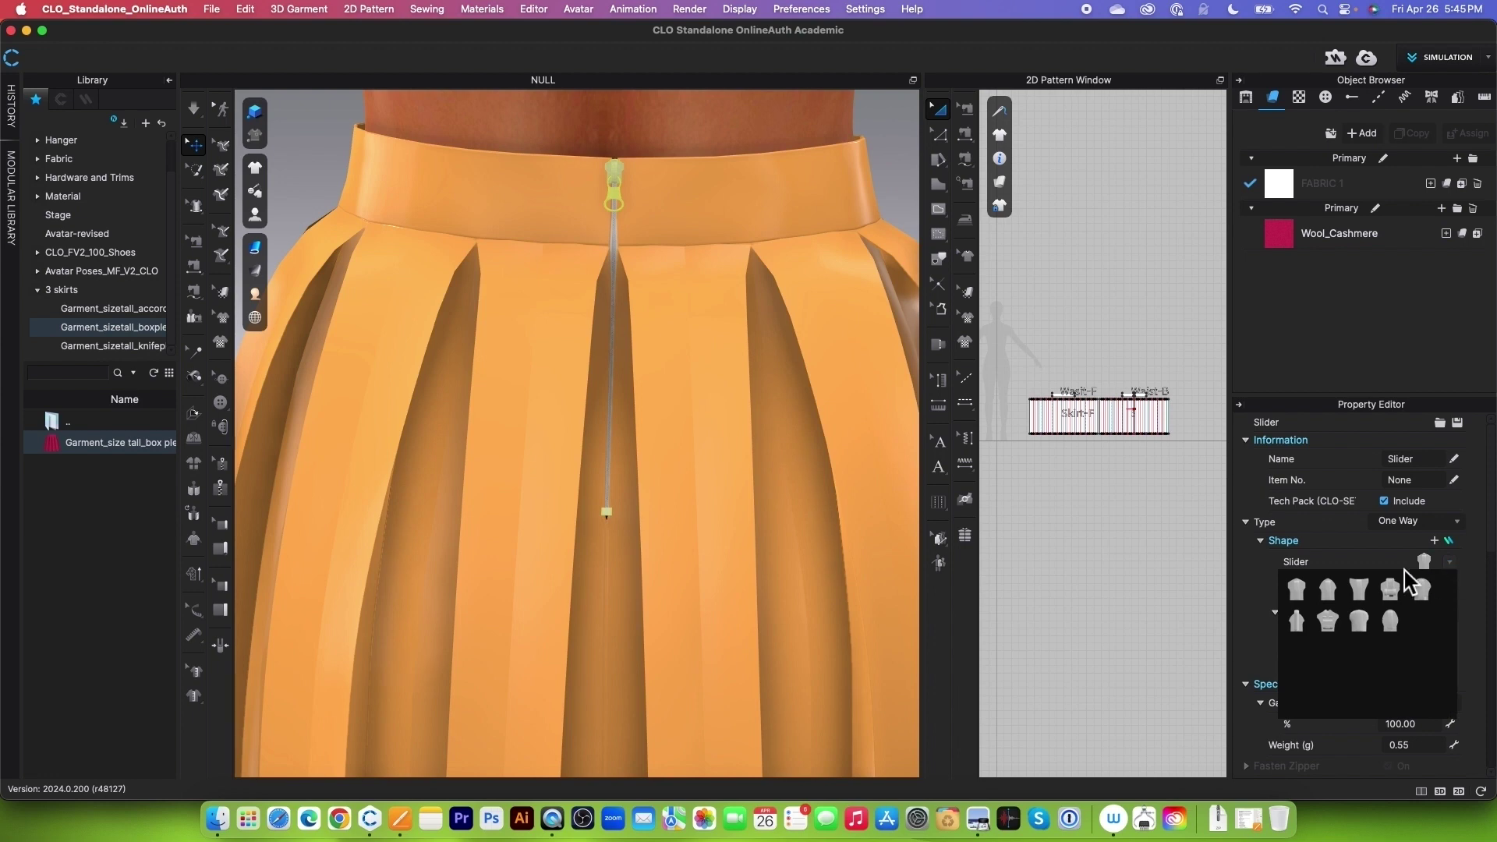
click(1329, 594)
scroll(1372, 546, down, 3)
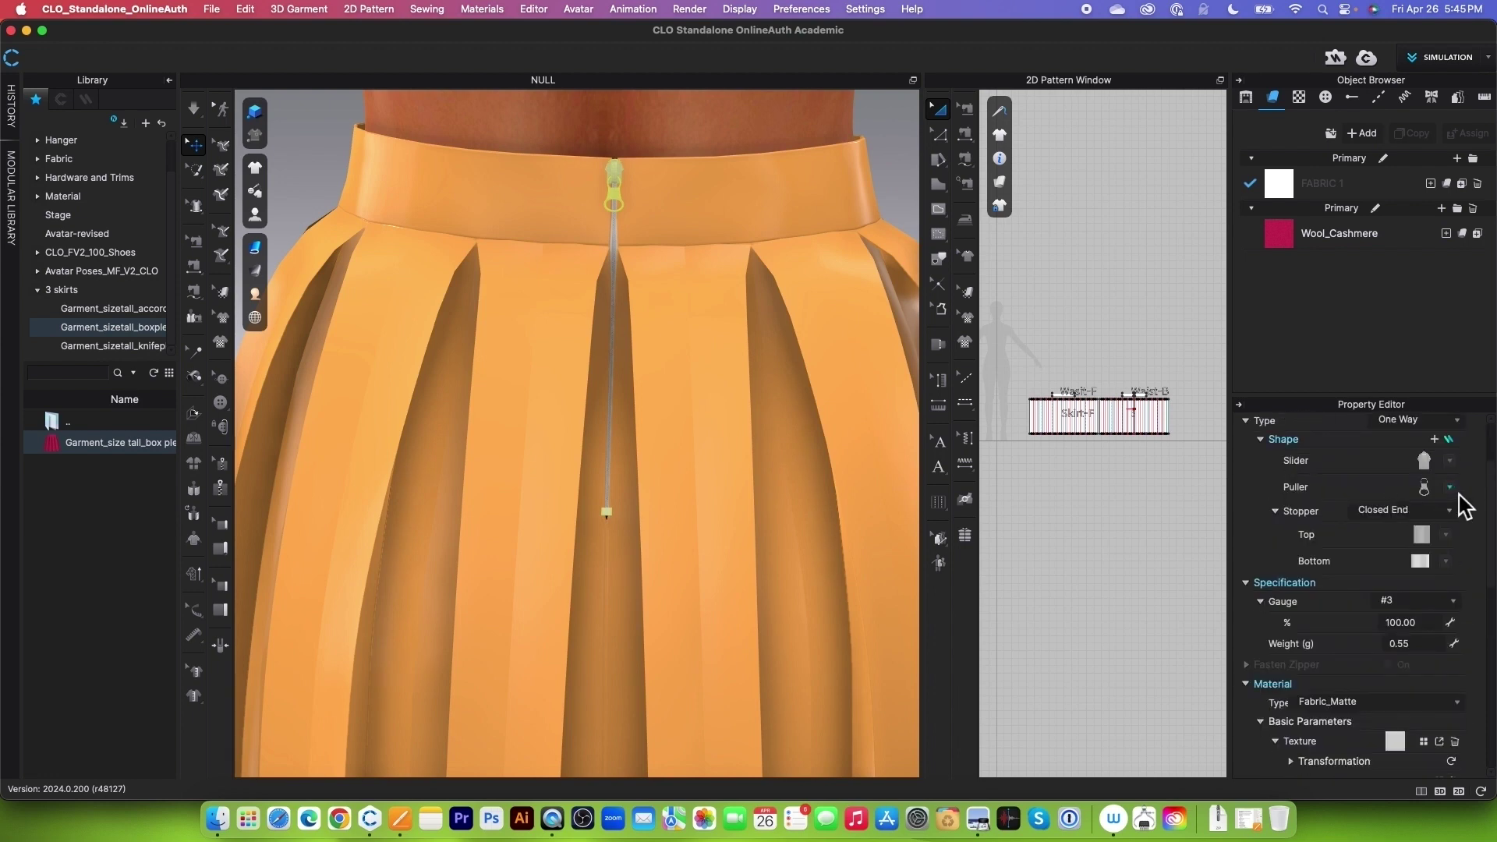
click(1450, 487)
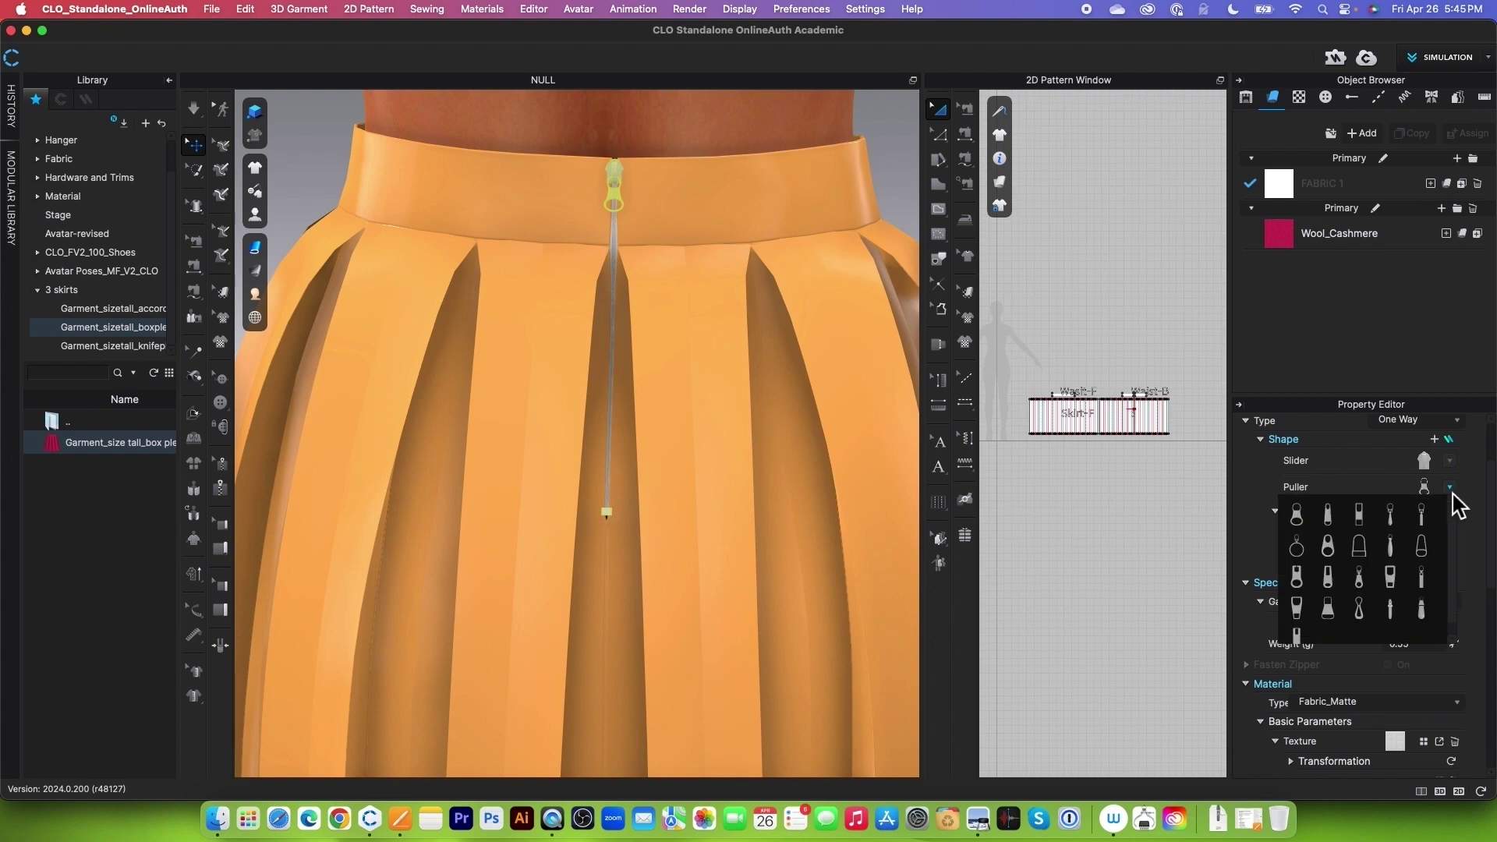
click(1392, 521)
scroll(1393, 530, down, 3)
scroll(1395, 534, up, 5)
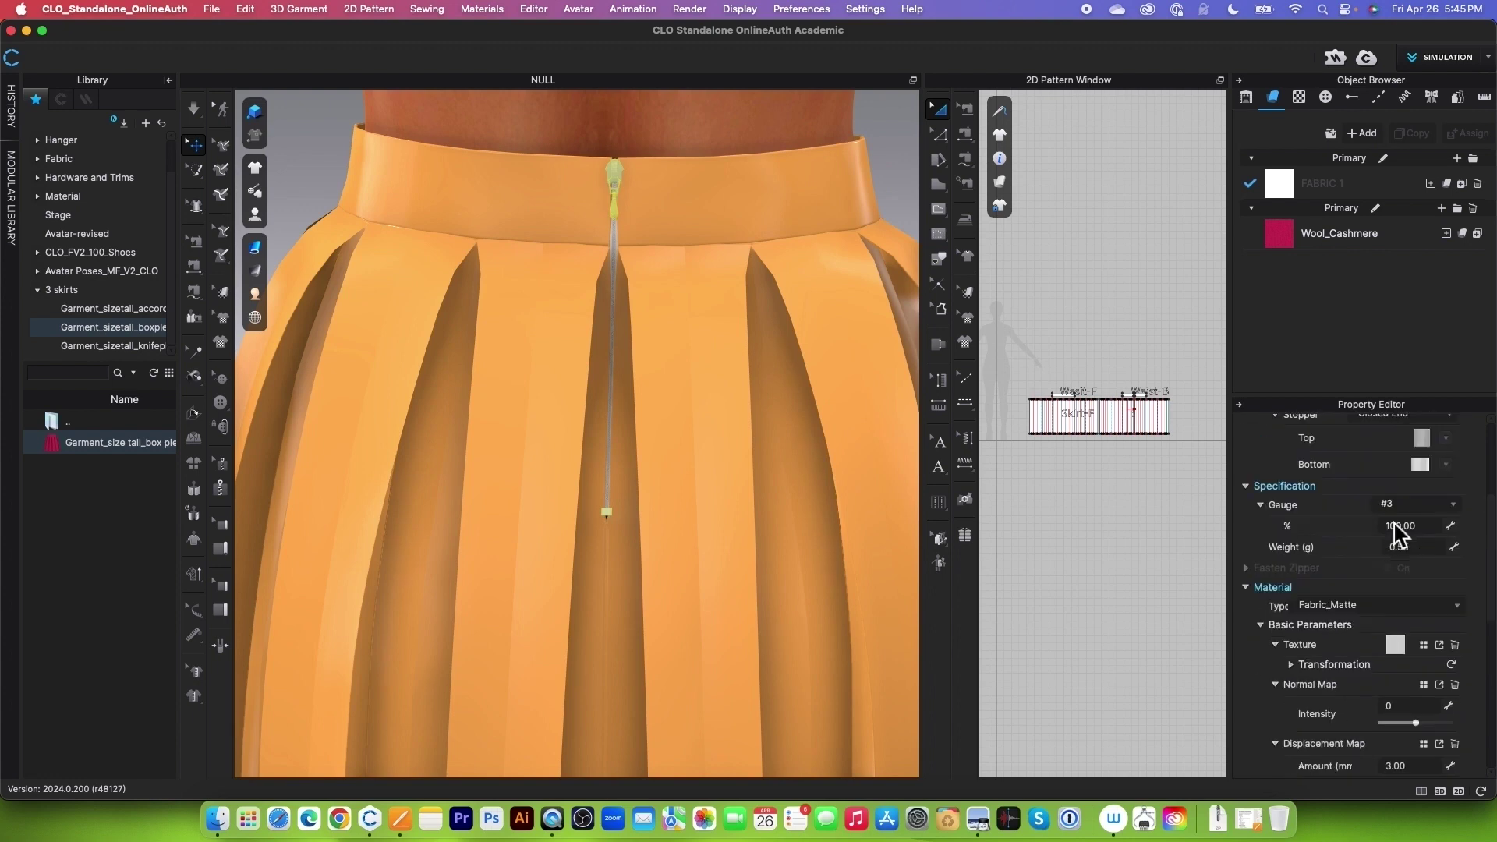
Set the zipper's top and bottom stoppers to the second, flat rectangular shape.
click(1446, 532)
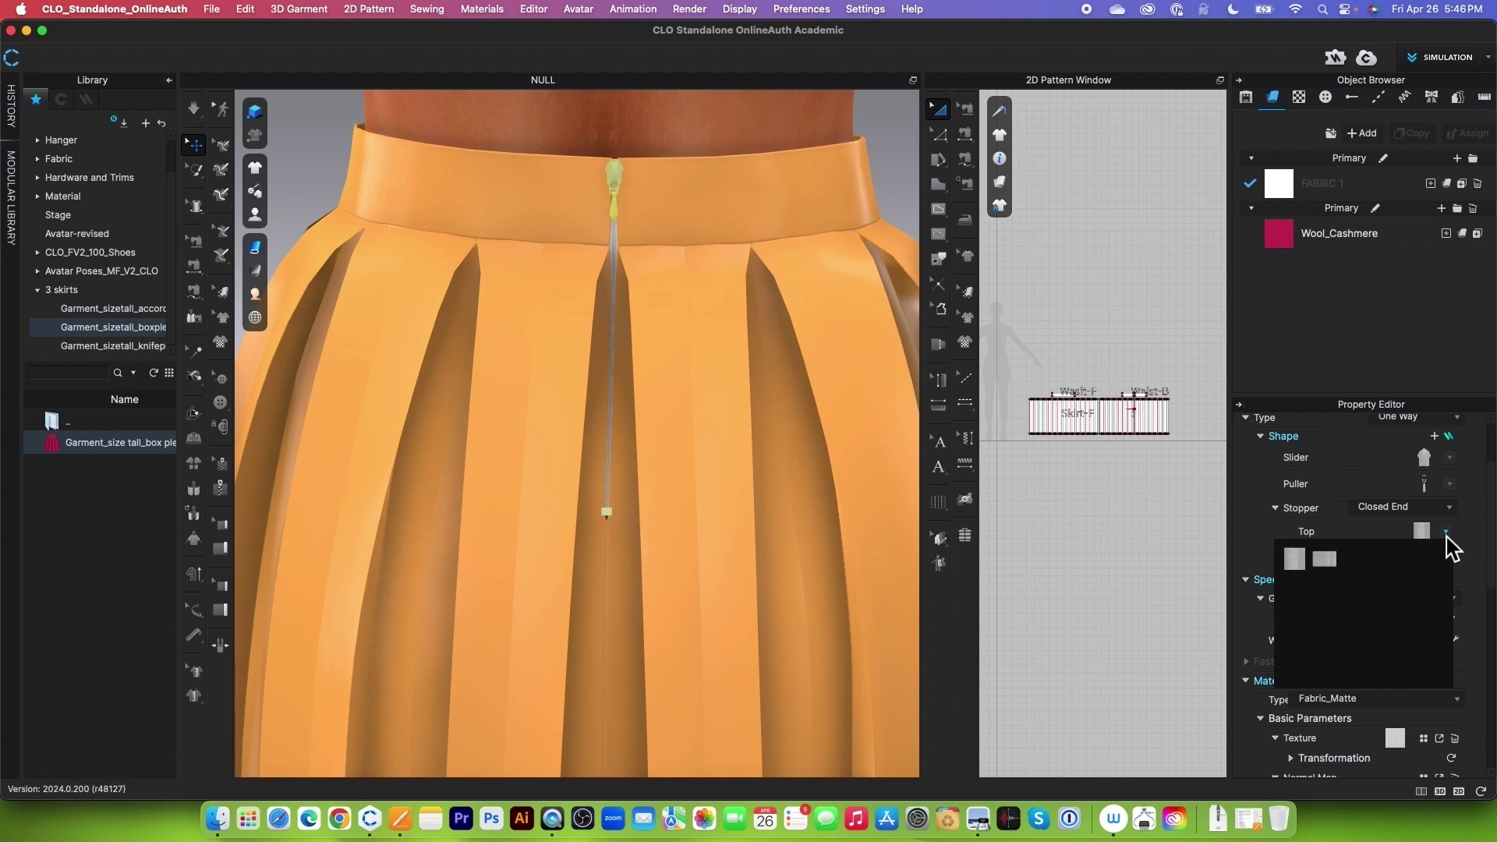
click(1339, 577)
scroll(1364, 575, down, 3)
scroll(1466, 577, up, 5)
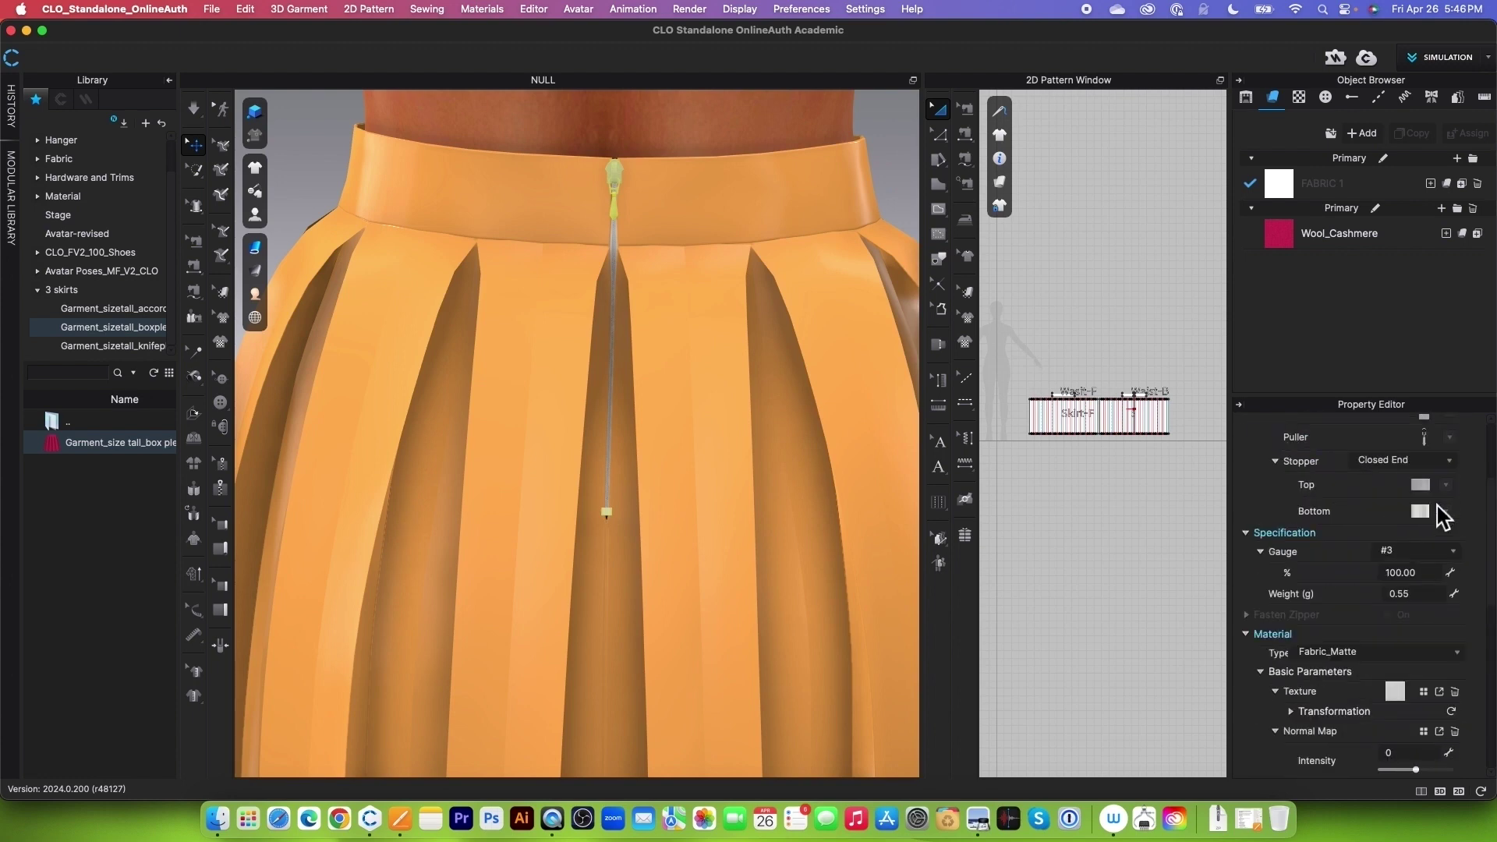
click(1446, 558)
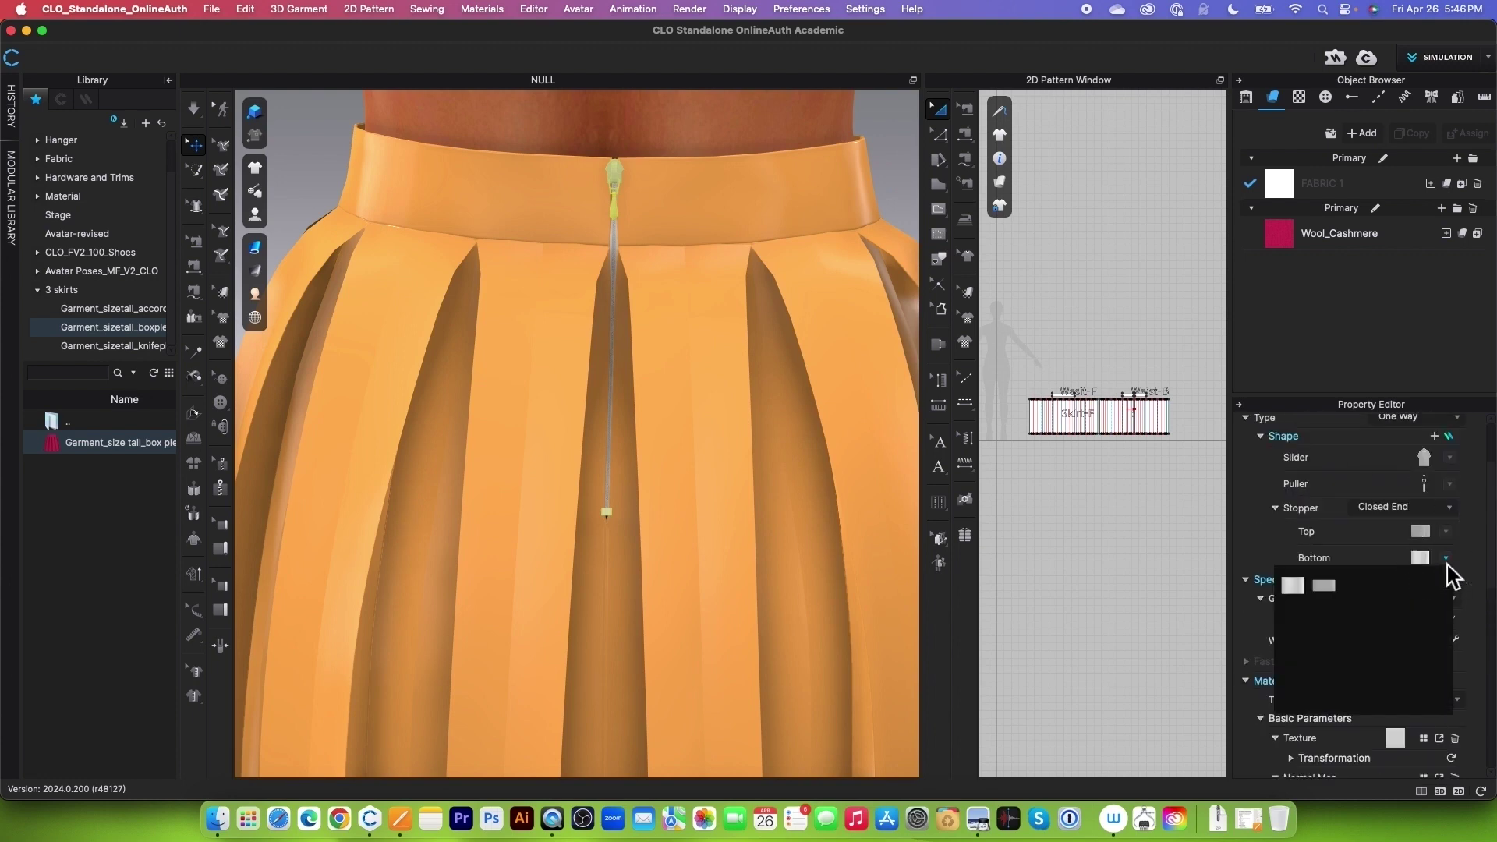
click(1338, 602)
scroll(1356, 601, down, 5)
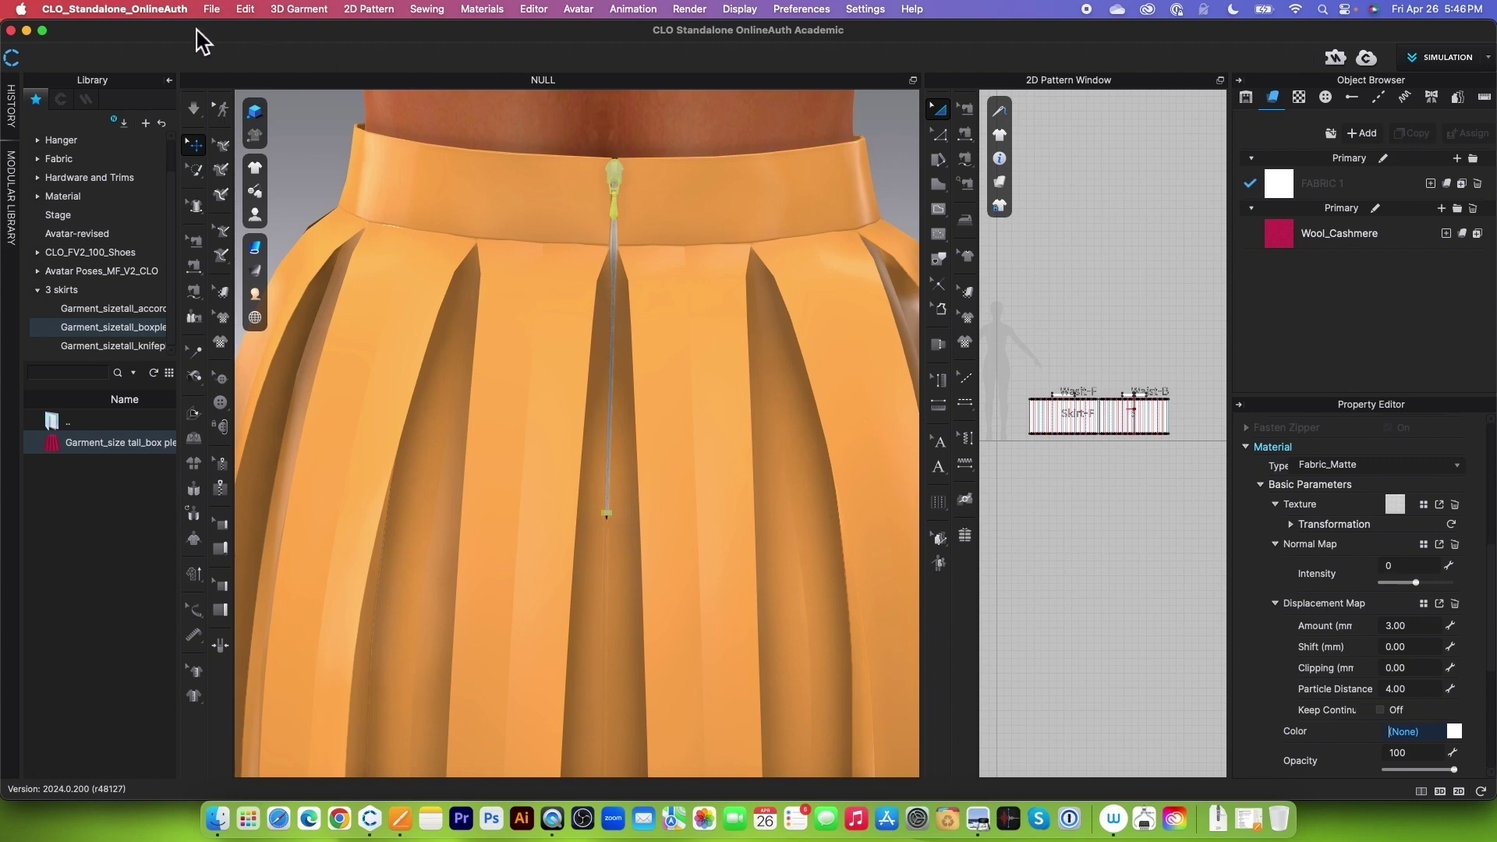
Simulate the garment briefly with the restyled zipper and inspect the closure at the centre back.
click(194, 109)
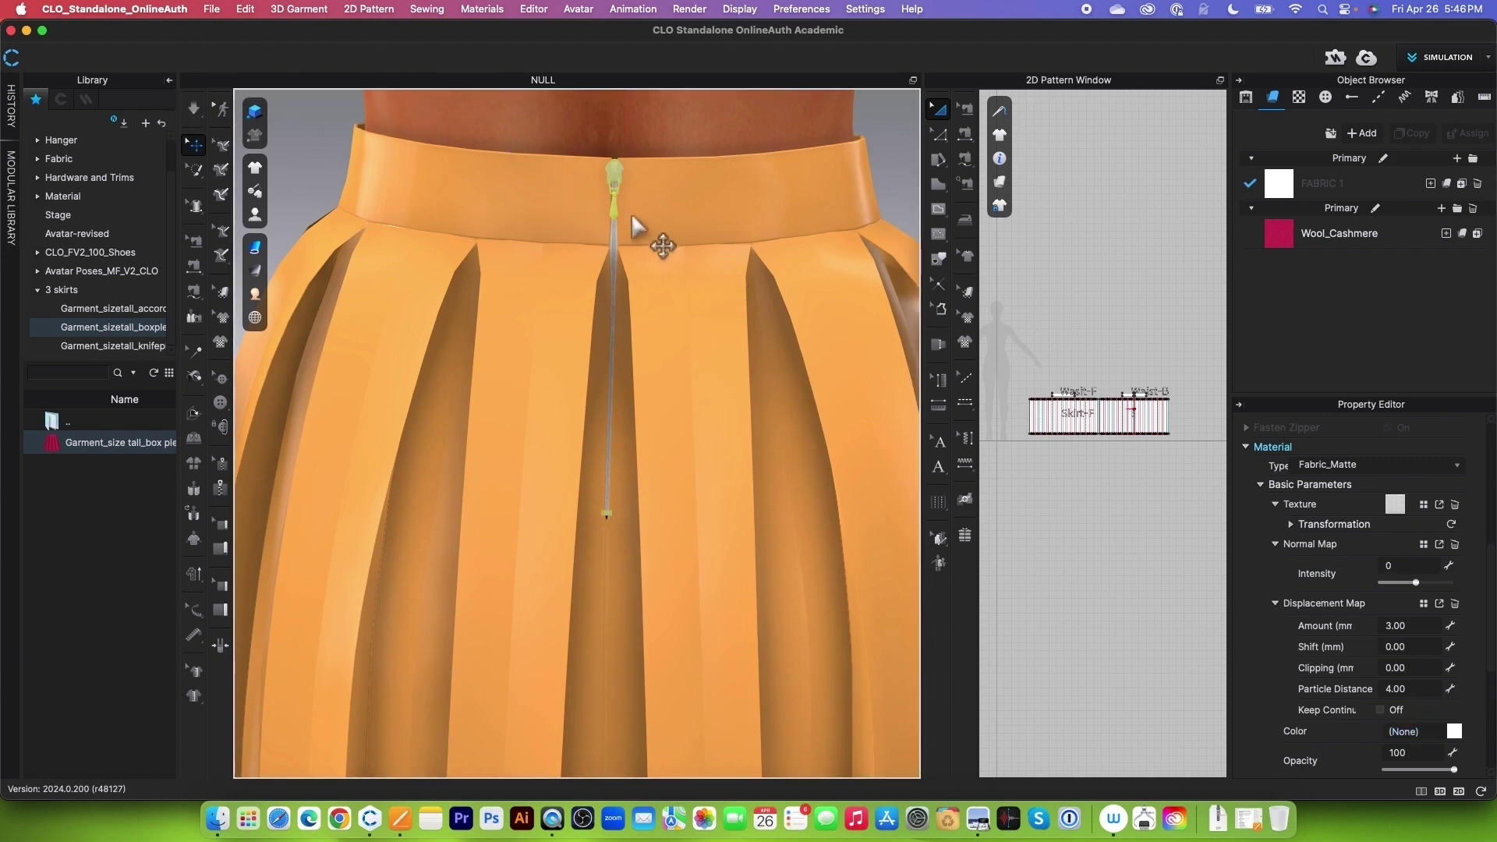
scroll(652, 241, down, 5)
key(q)
scroll(662, 323, up, 2)
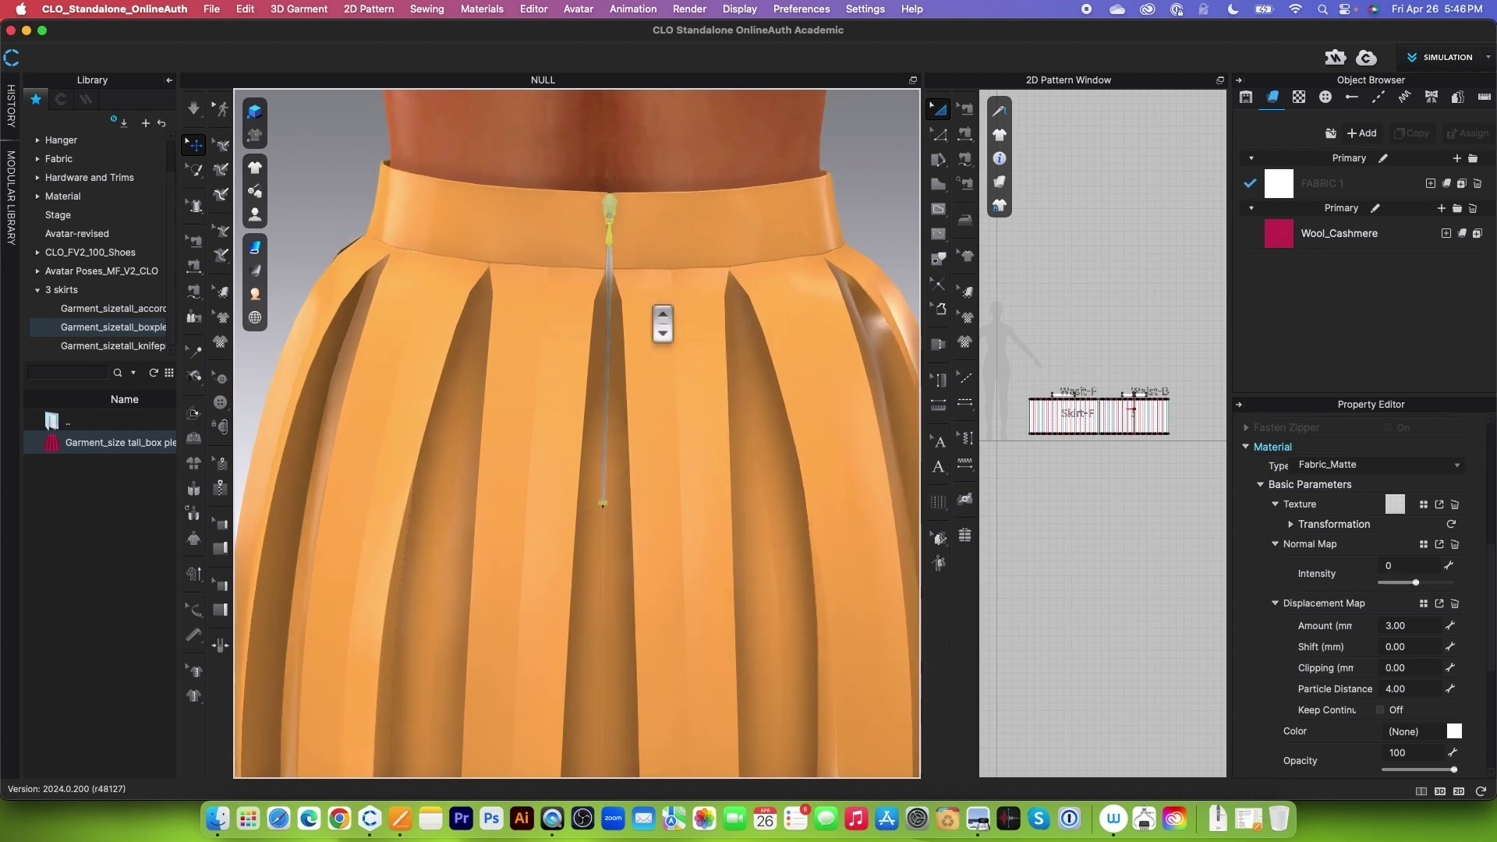
scroll(662, 324, down, 4)
click(649, 318)
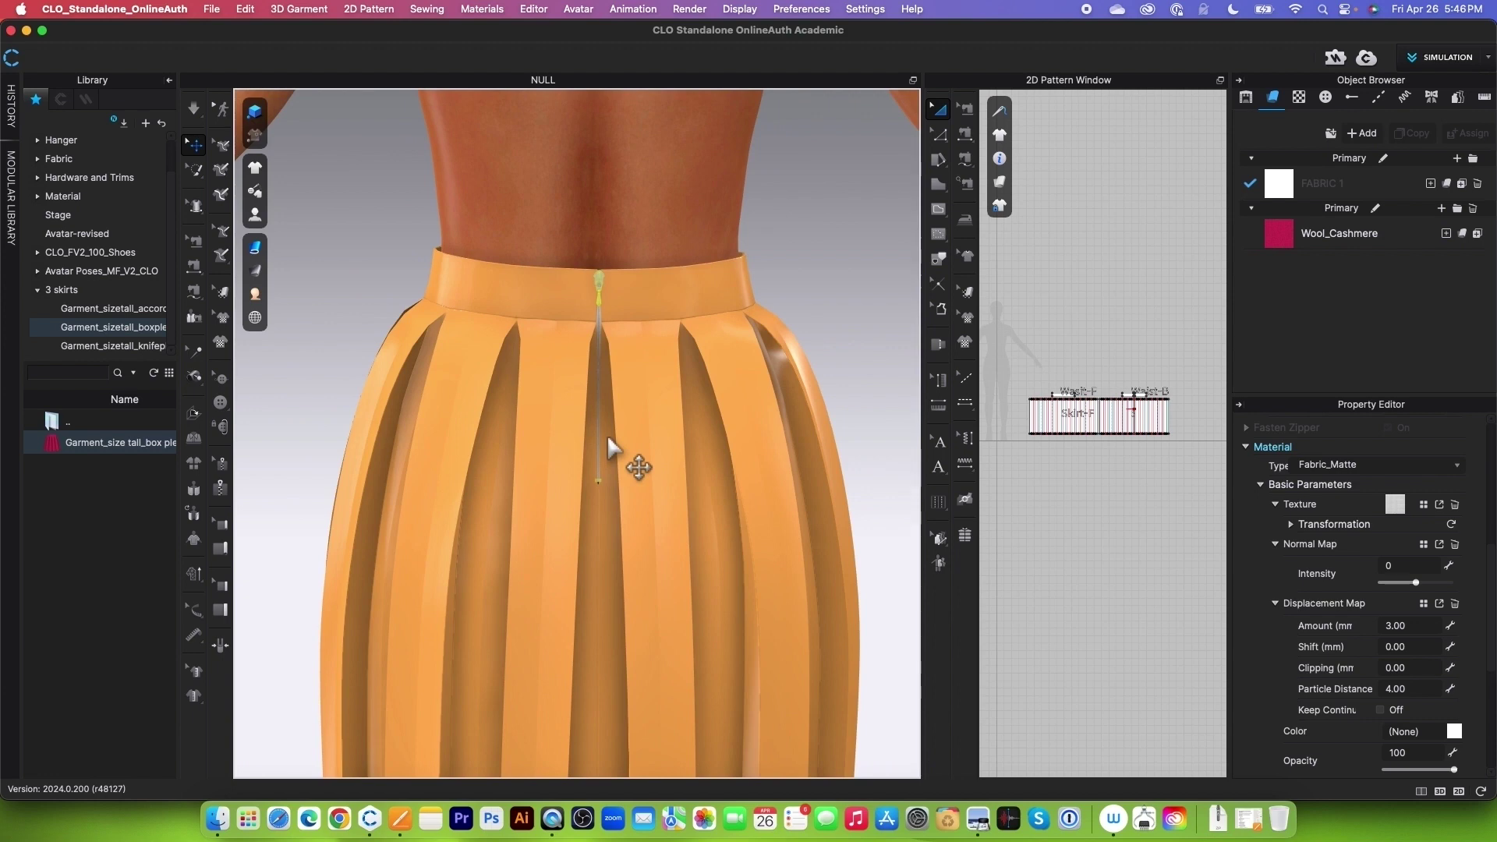
scroll(611, 460, up, 1)
scroll(1056, 317, down, 2)
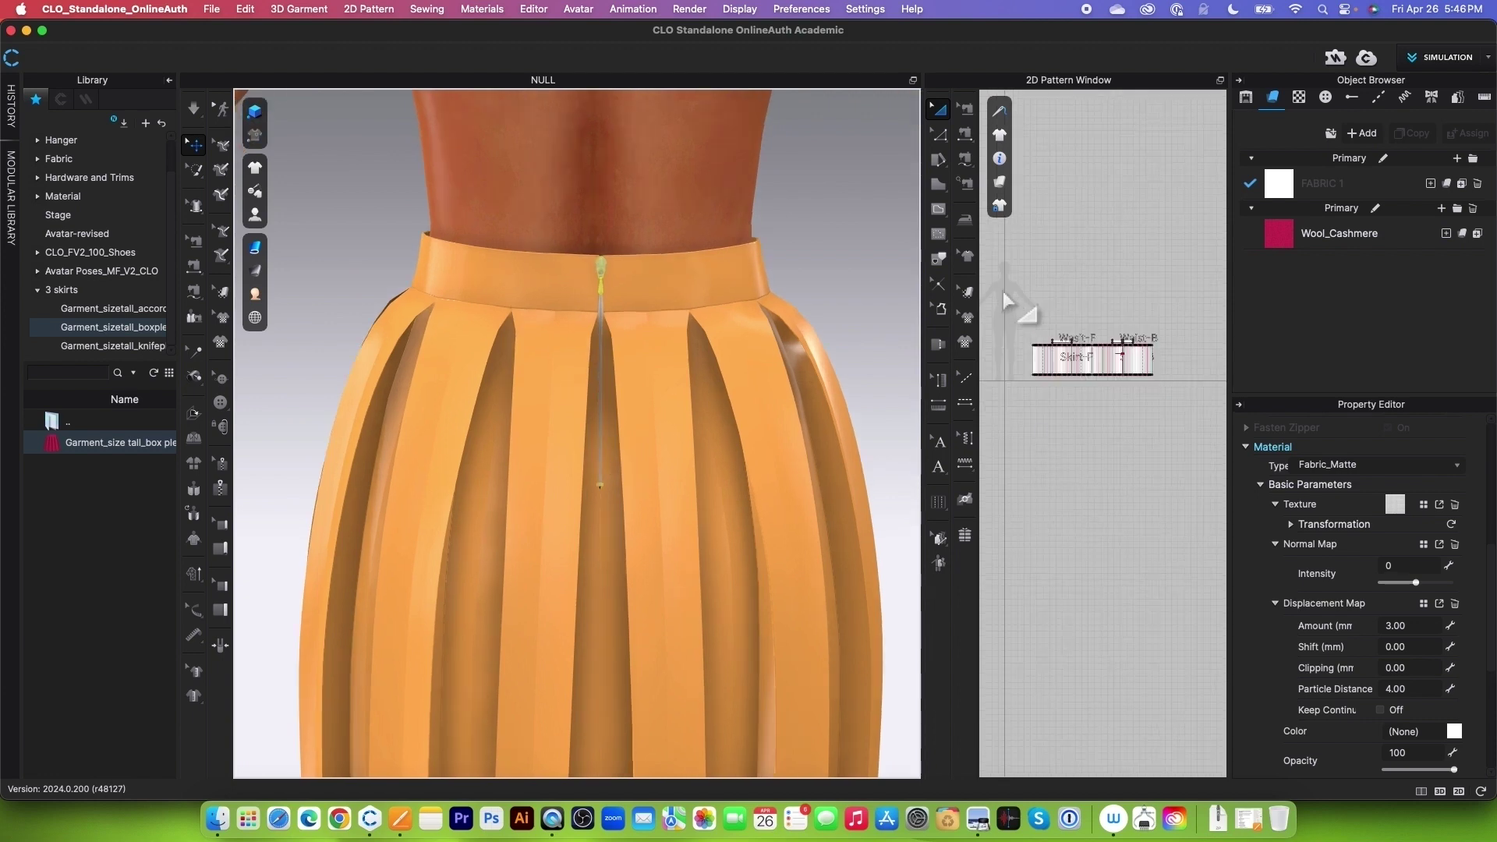
Select all the skirt and waistband pattern pieces and unstrengthen them.
drag(1005, 300, 1192, 444)
right_click(1140, 360)
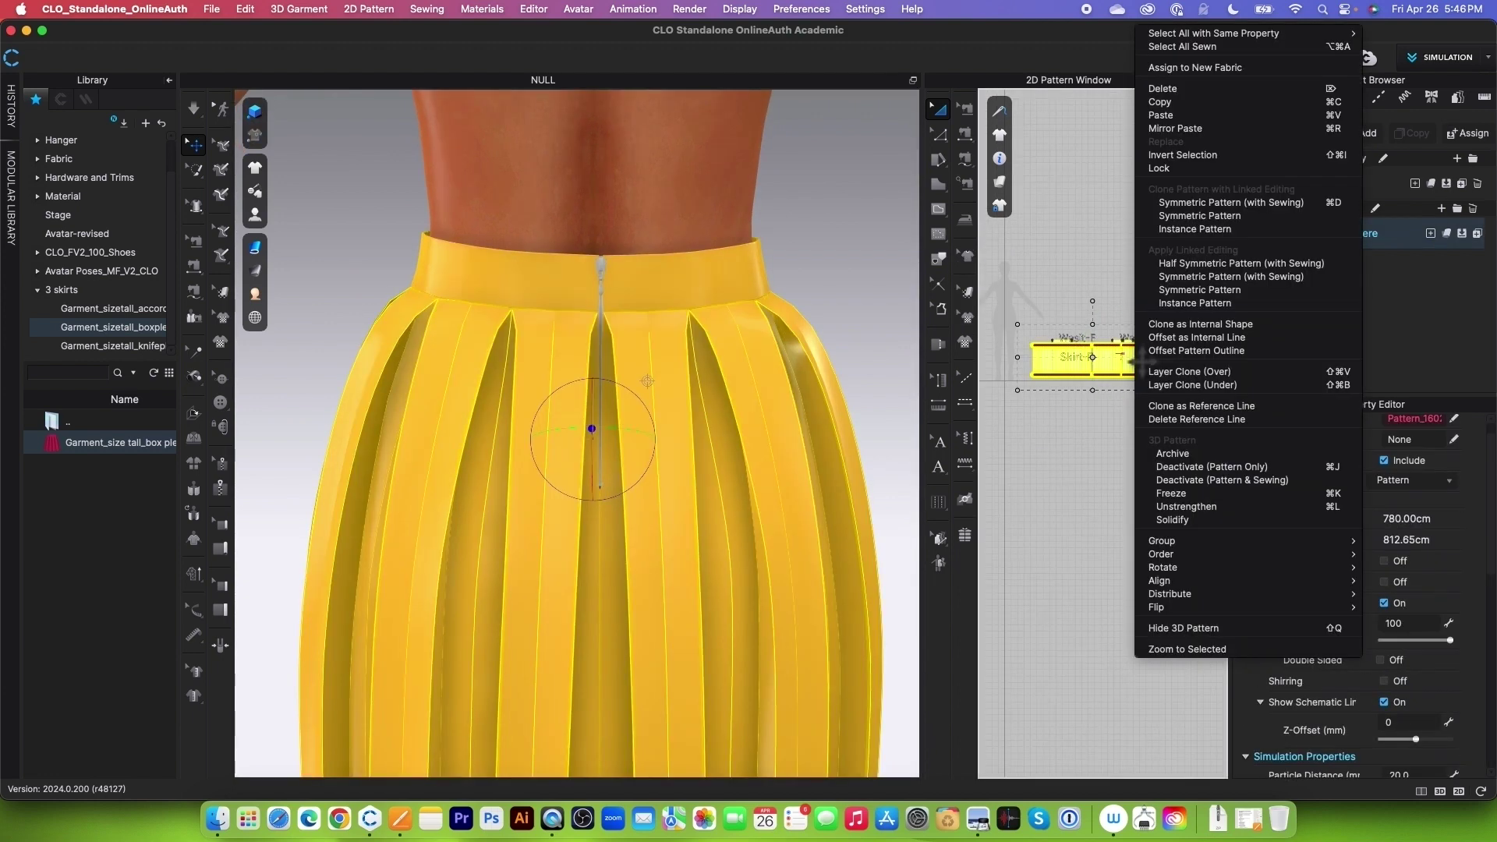
click(1171, 493)
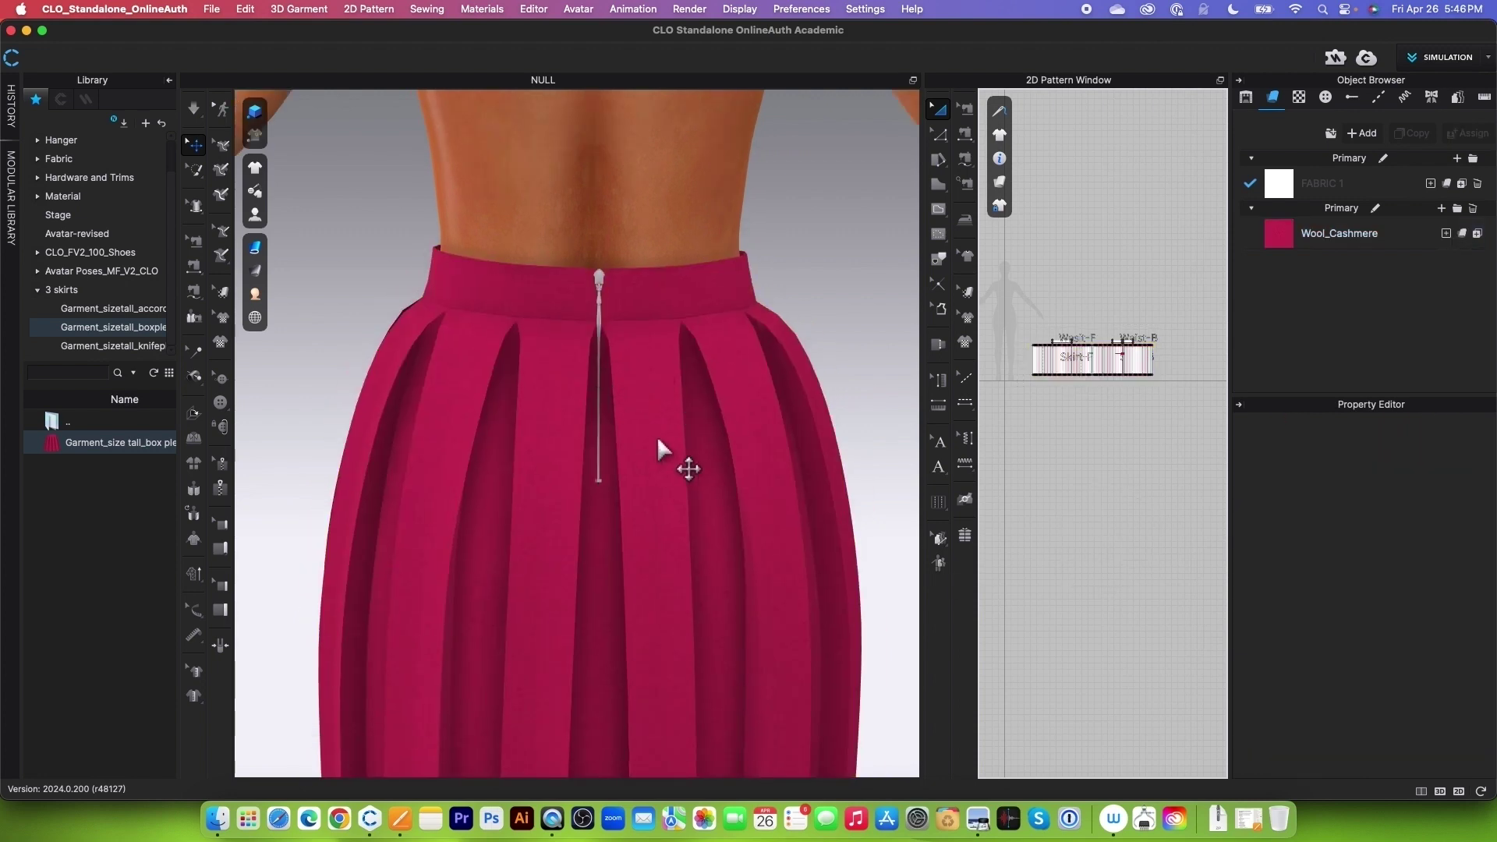
scroll(604, 275, up, 2)
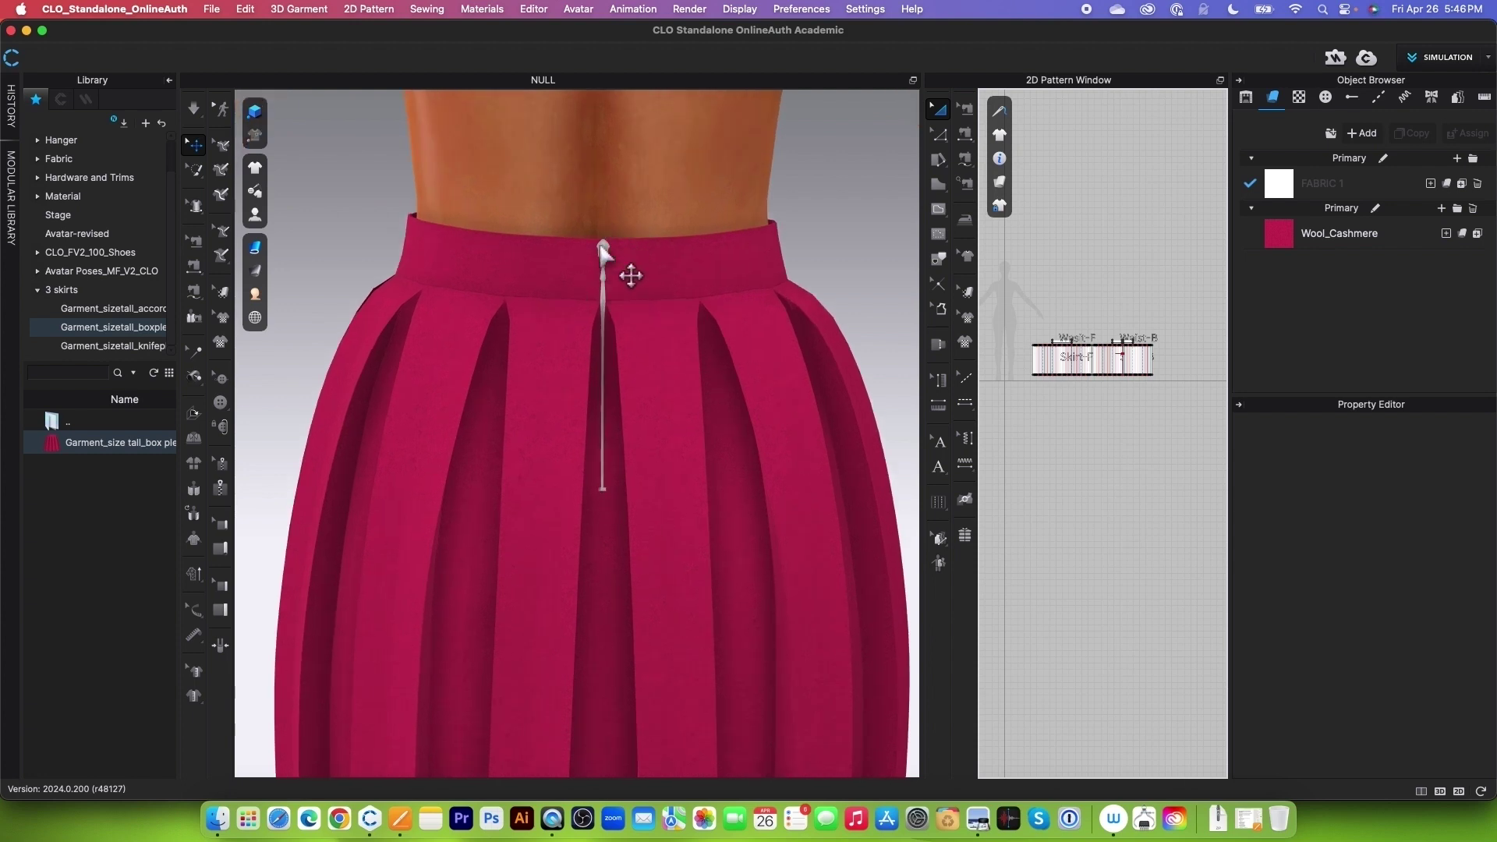
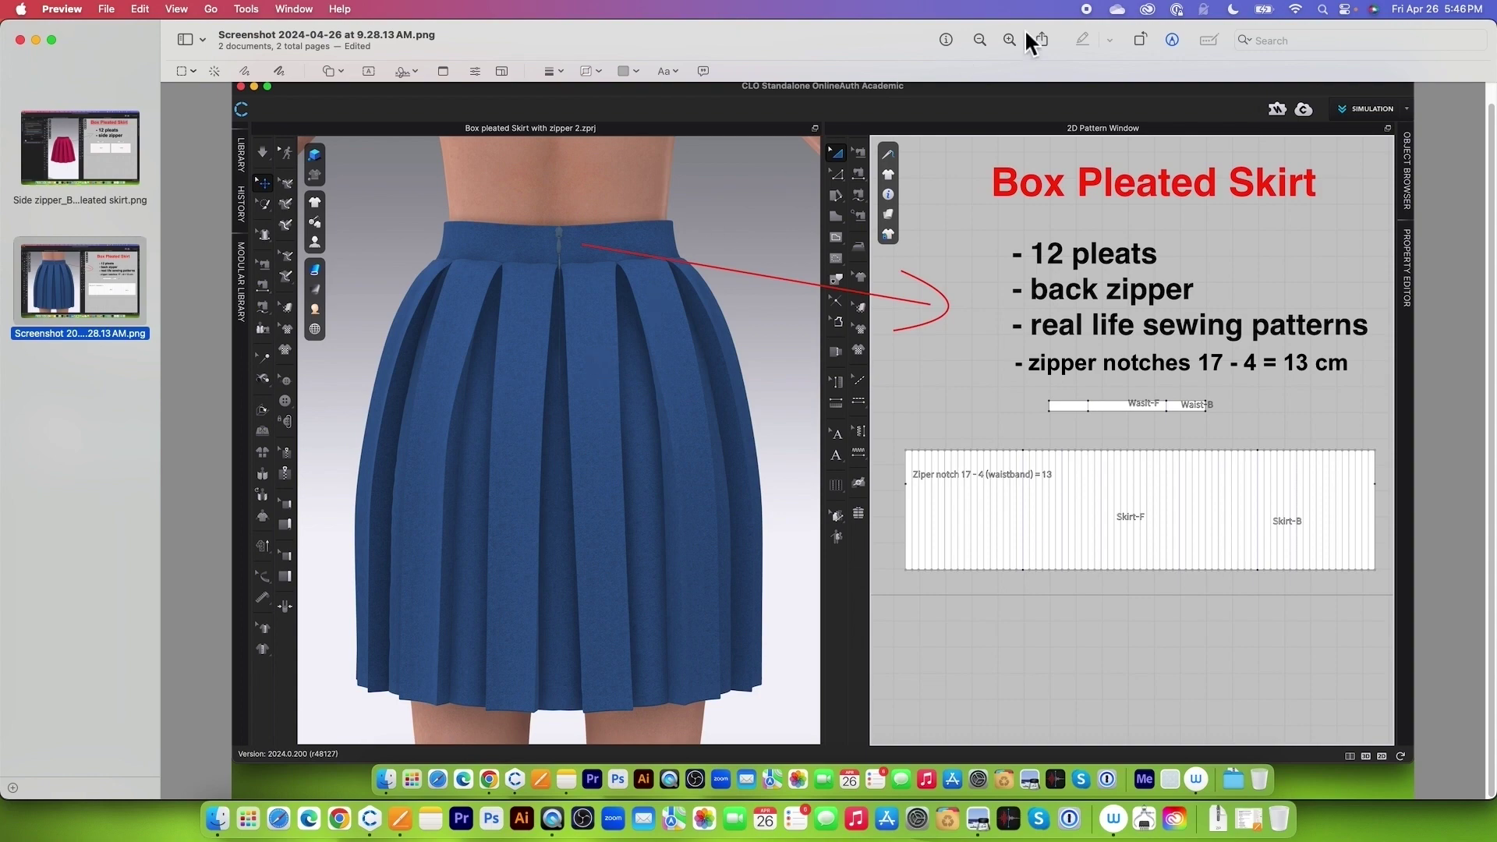
Minimize the reference image, open the Wool_Cashmere fabric's color for editing in CLO, and search the color palettes for "sky".
click(36, 40)
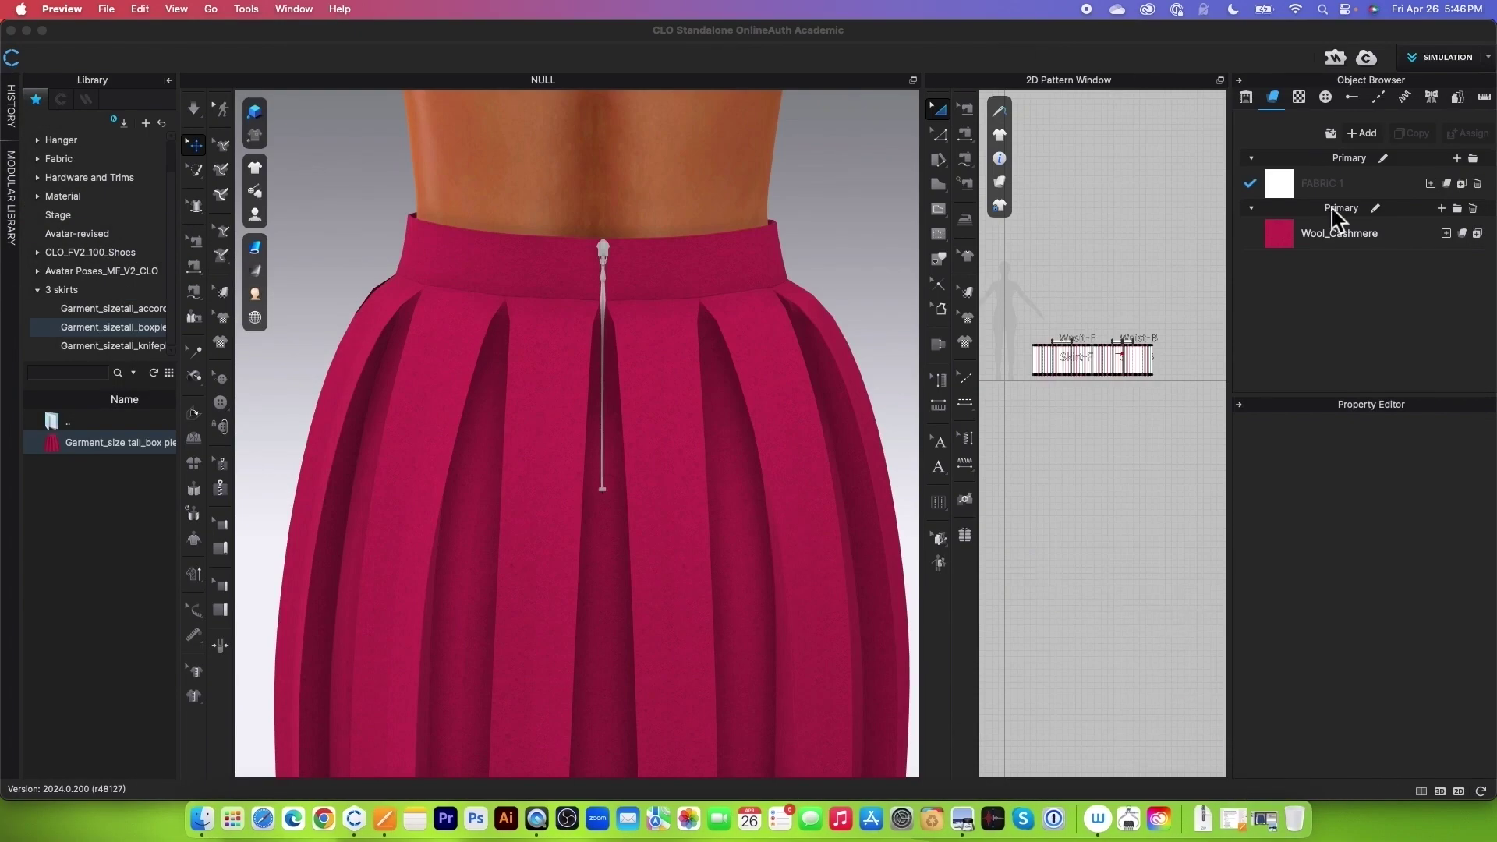
click(1411, 237)
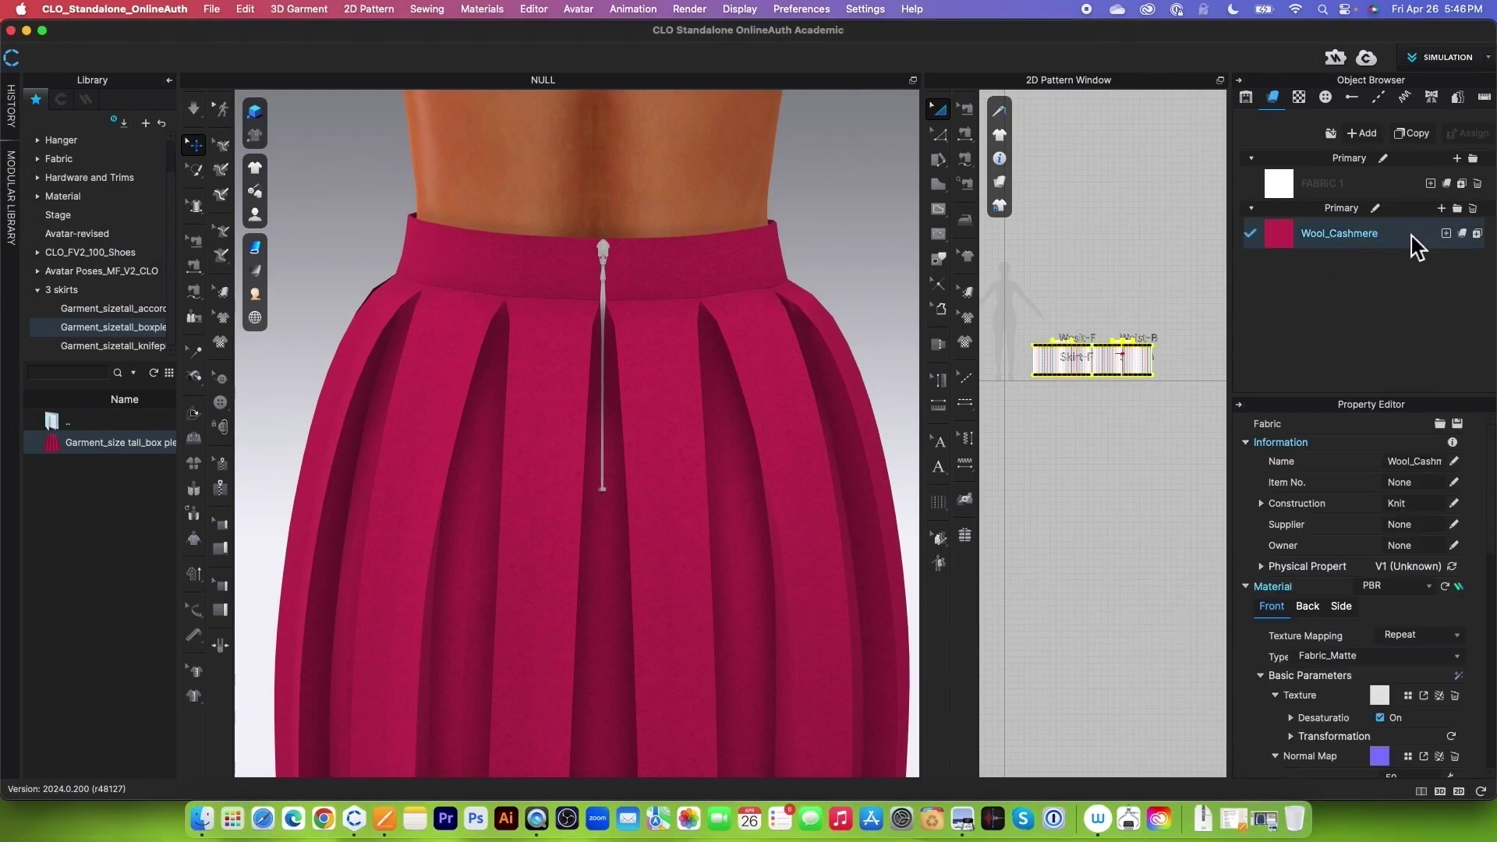
scroll(1431, 618, down, 4)
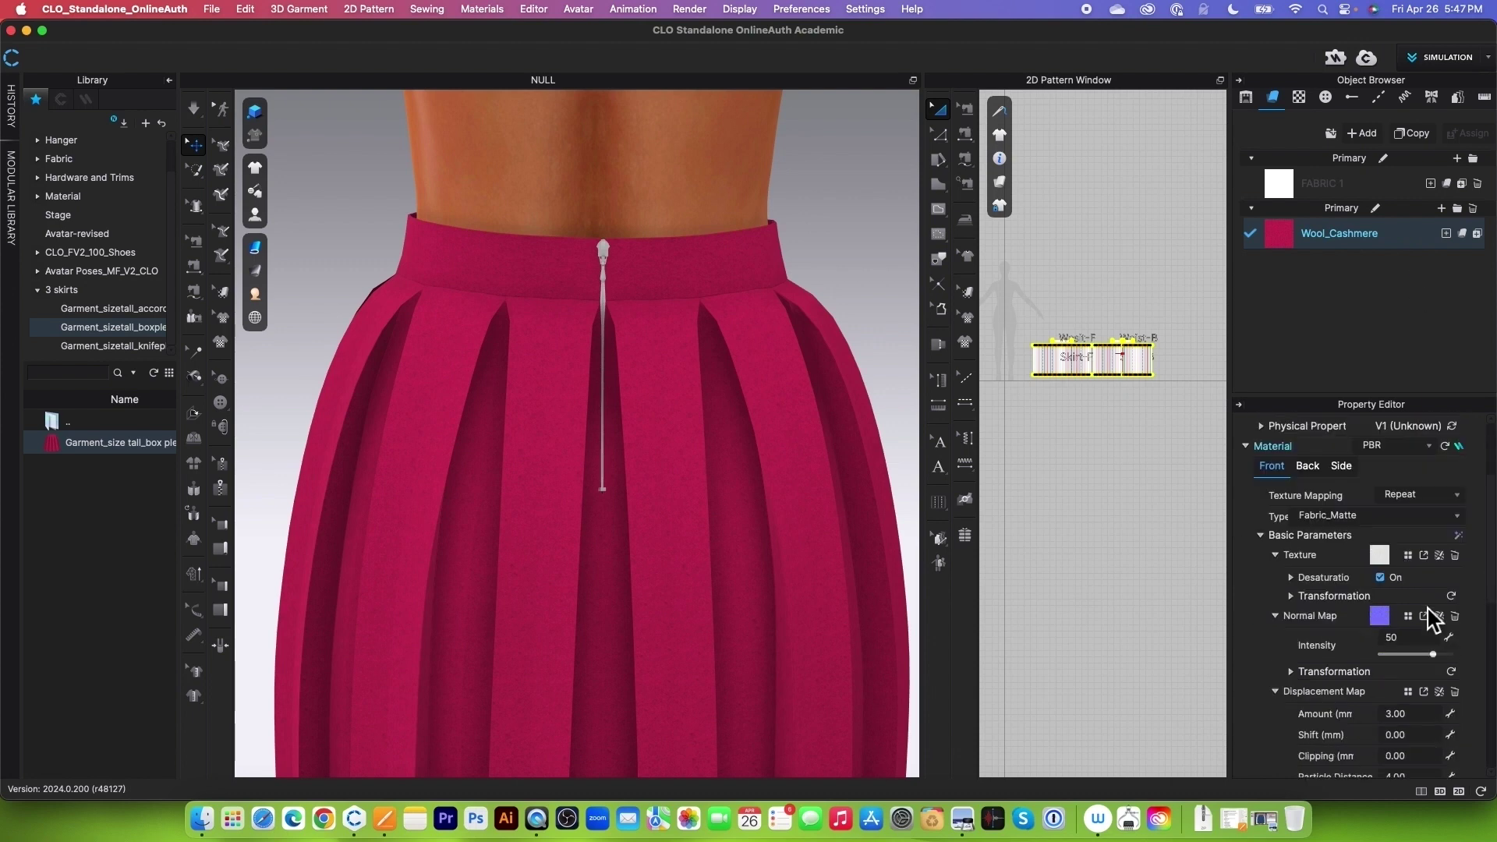
scroll(1428, 608, down, 8)
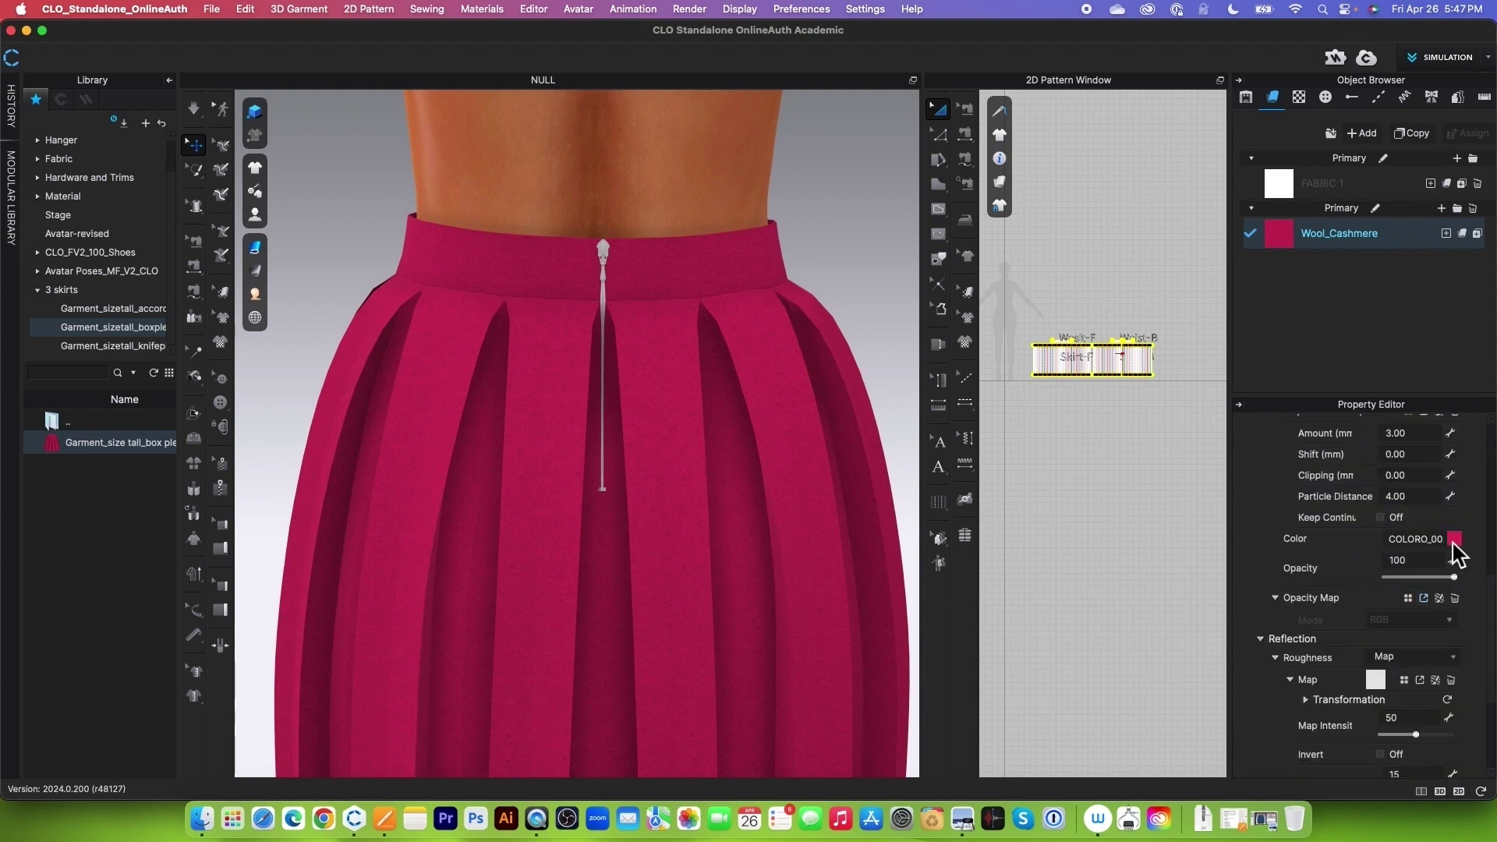
click(1455, 540)
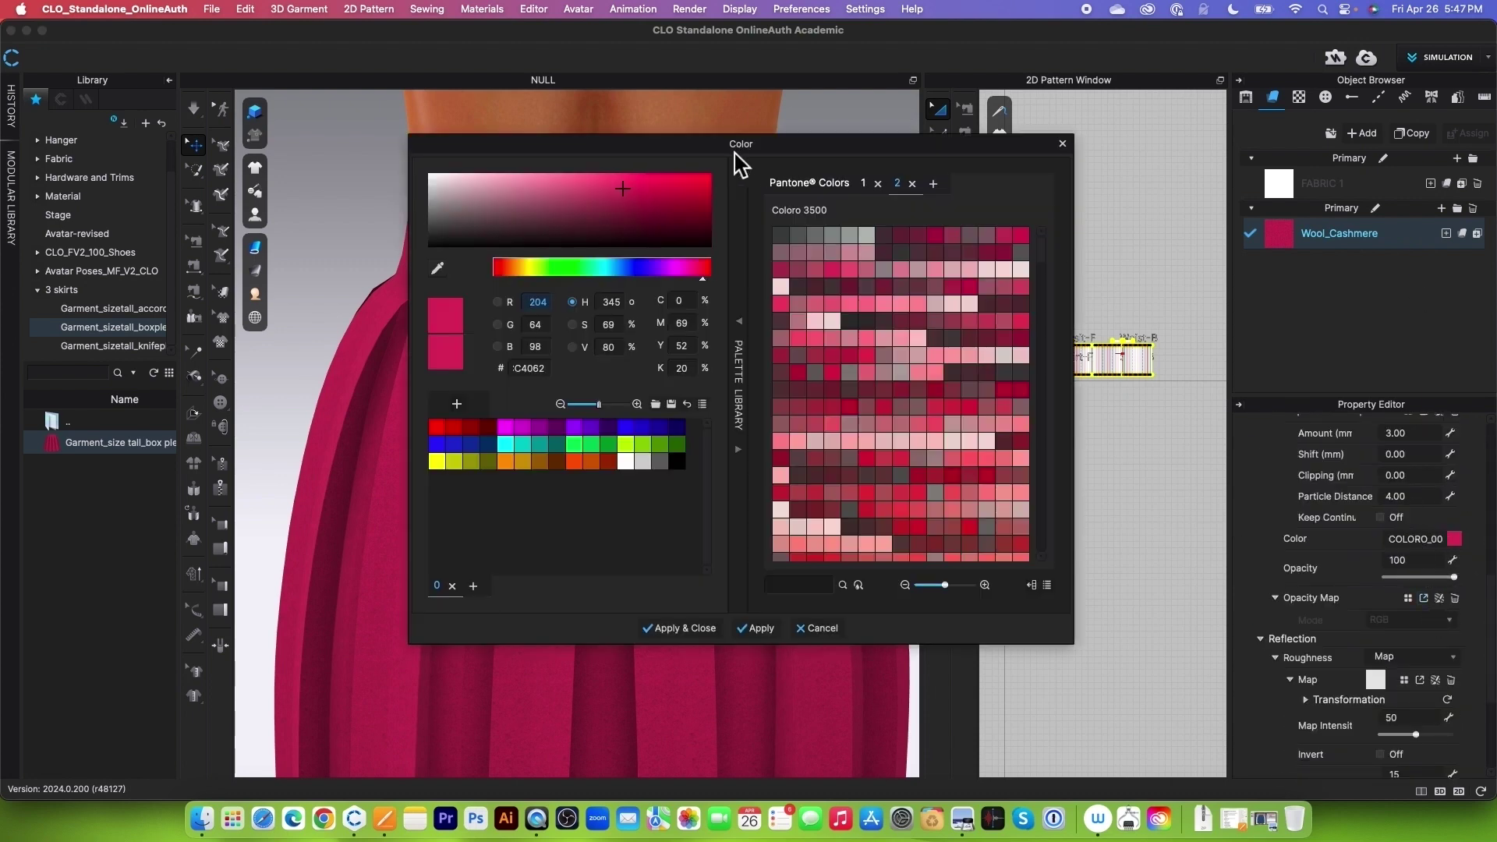
drag(685, 155, 1039, 156)
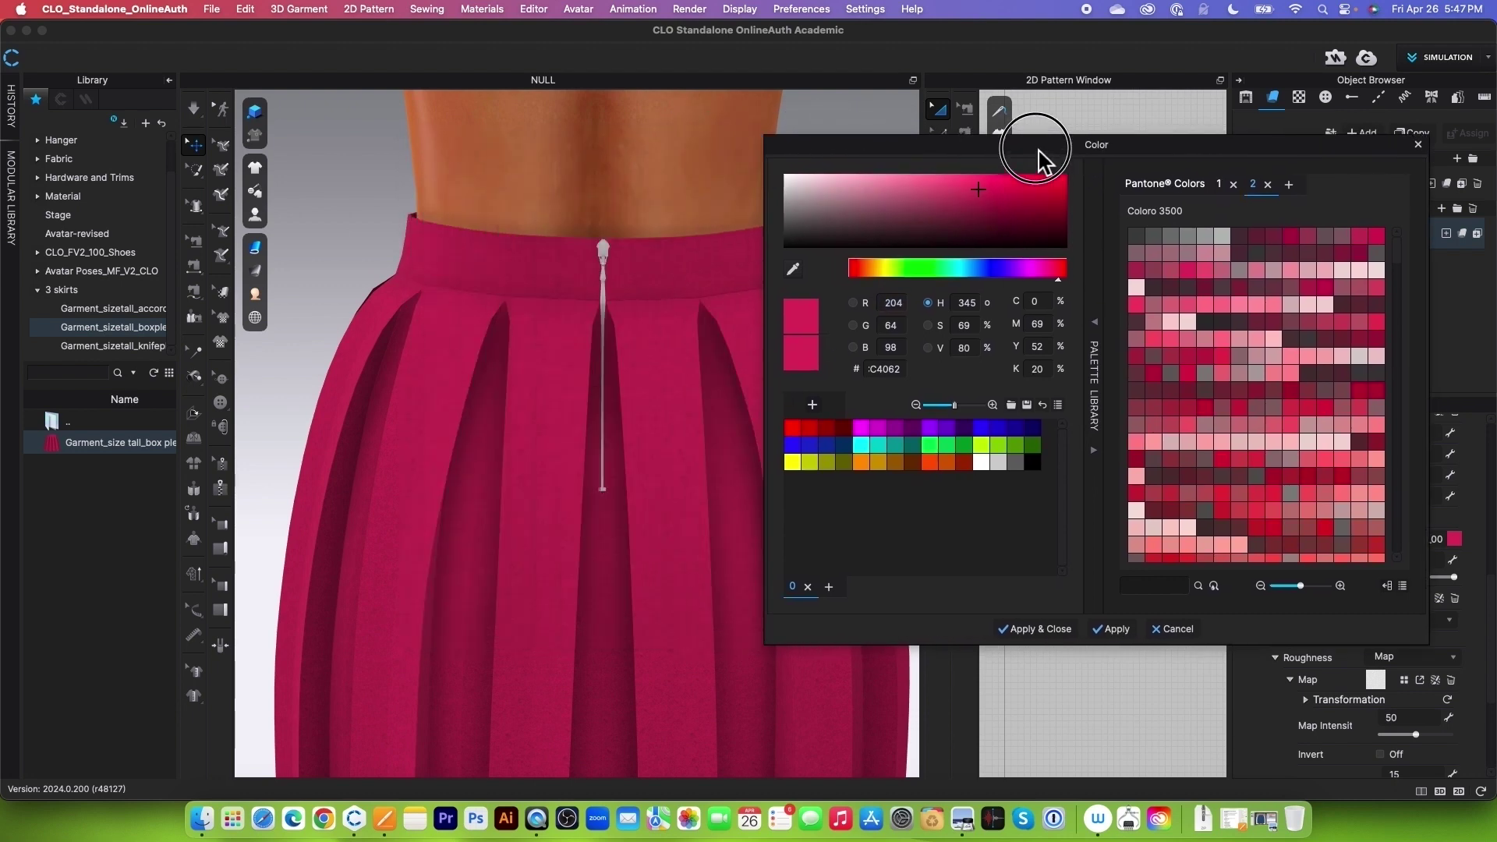
click(1158, 594)
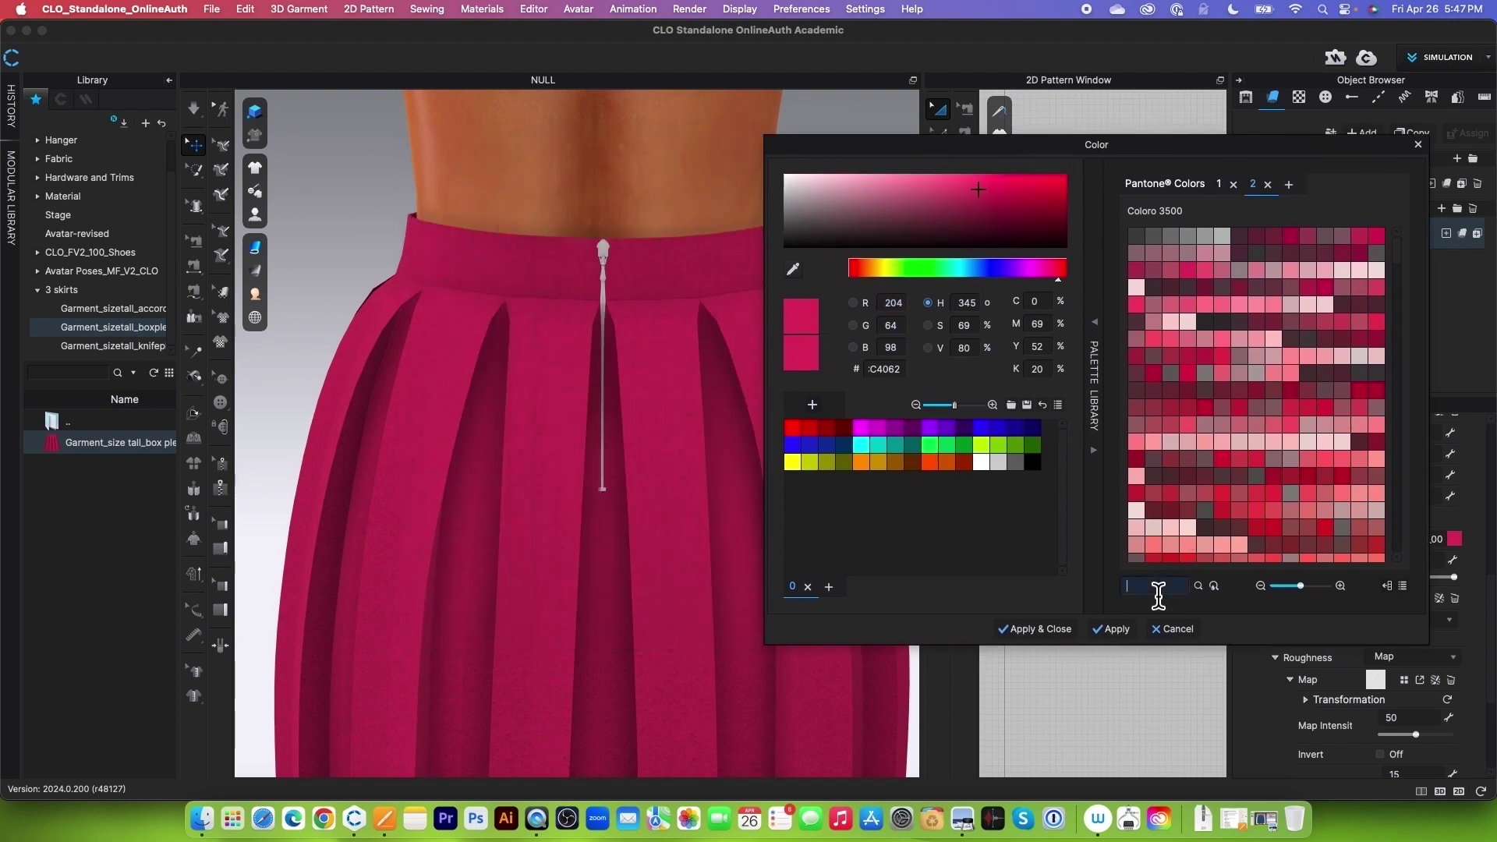
text(sky)
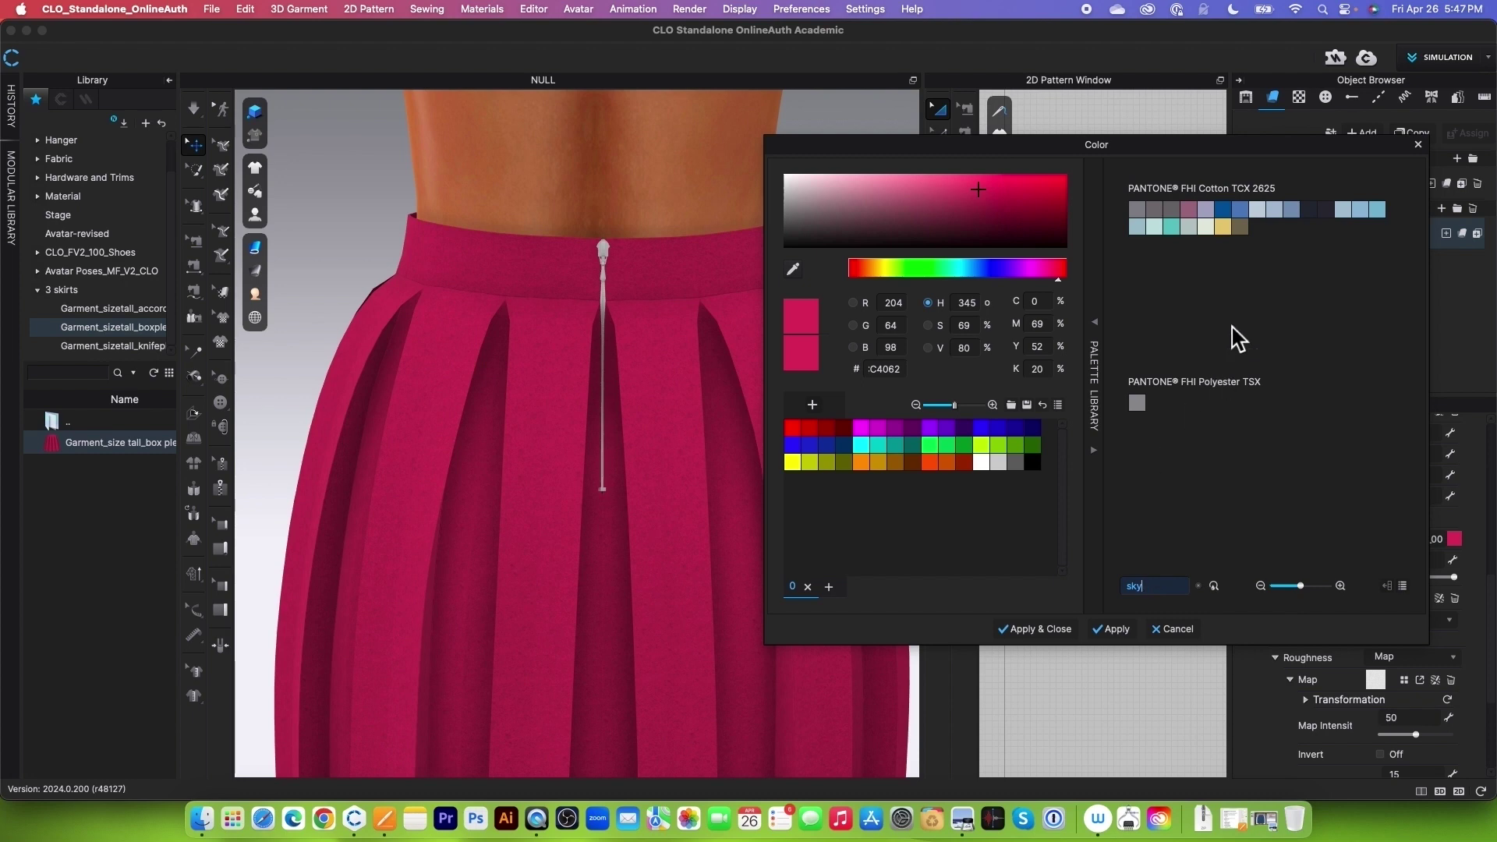
Recolor the Wool_Cashmere fabric with a medium blue Pantone Cotton TCX swatch darkened to RGB 76, 105, 151.
click(1296, 212)
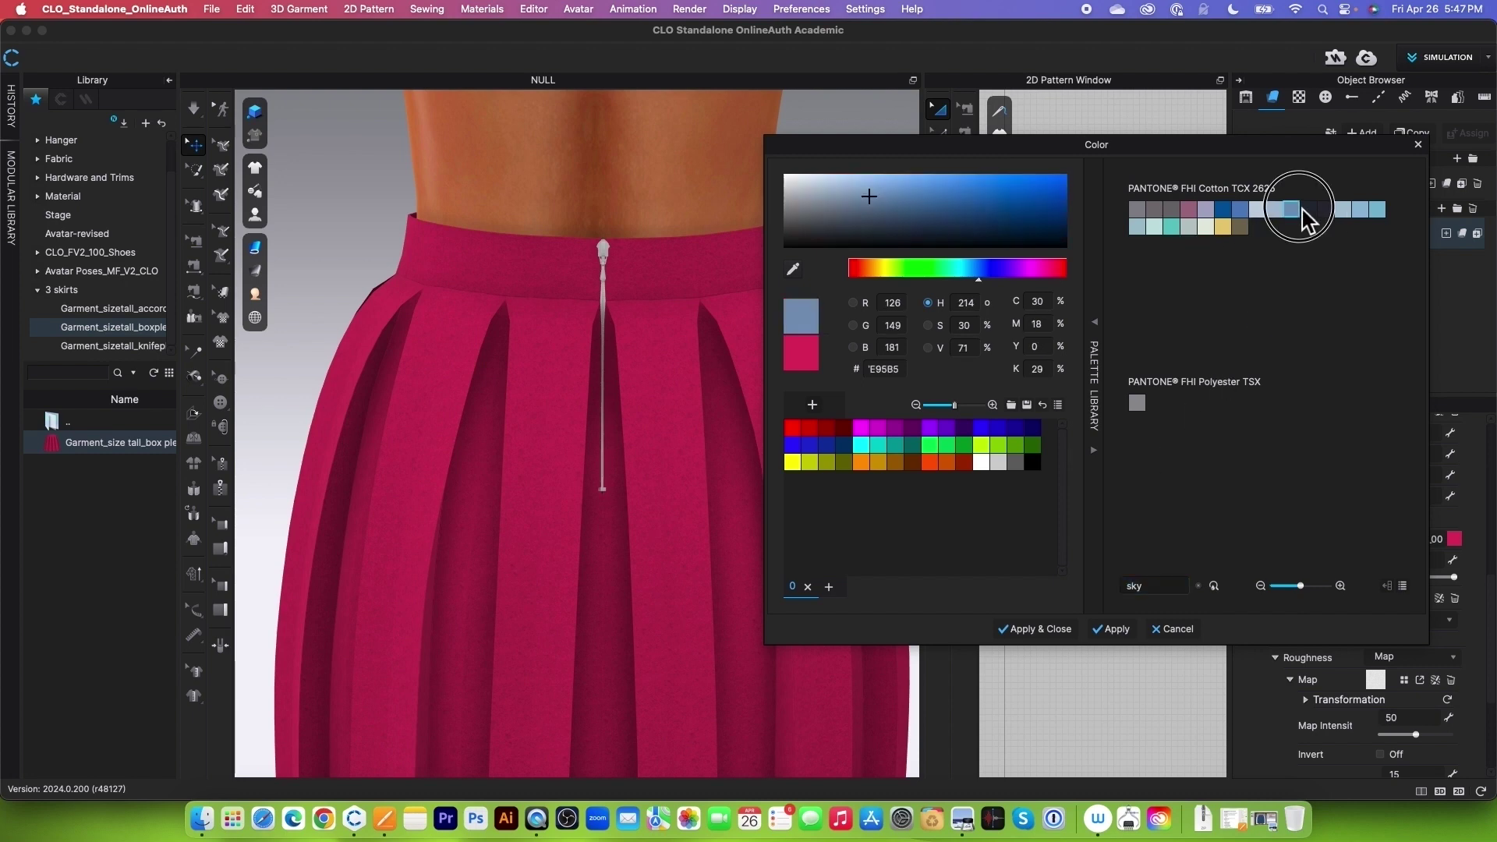
click(1240, 210)
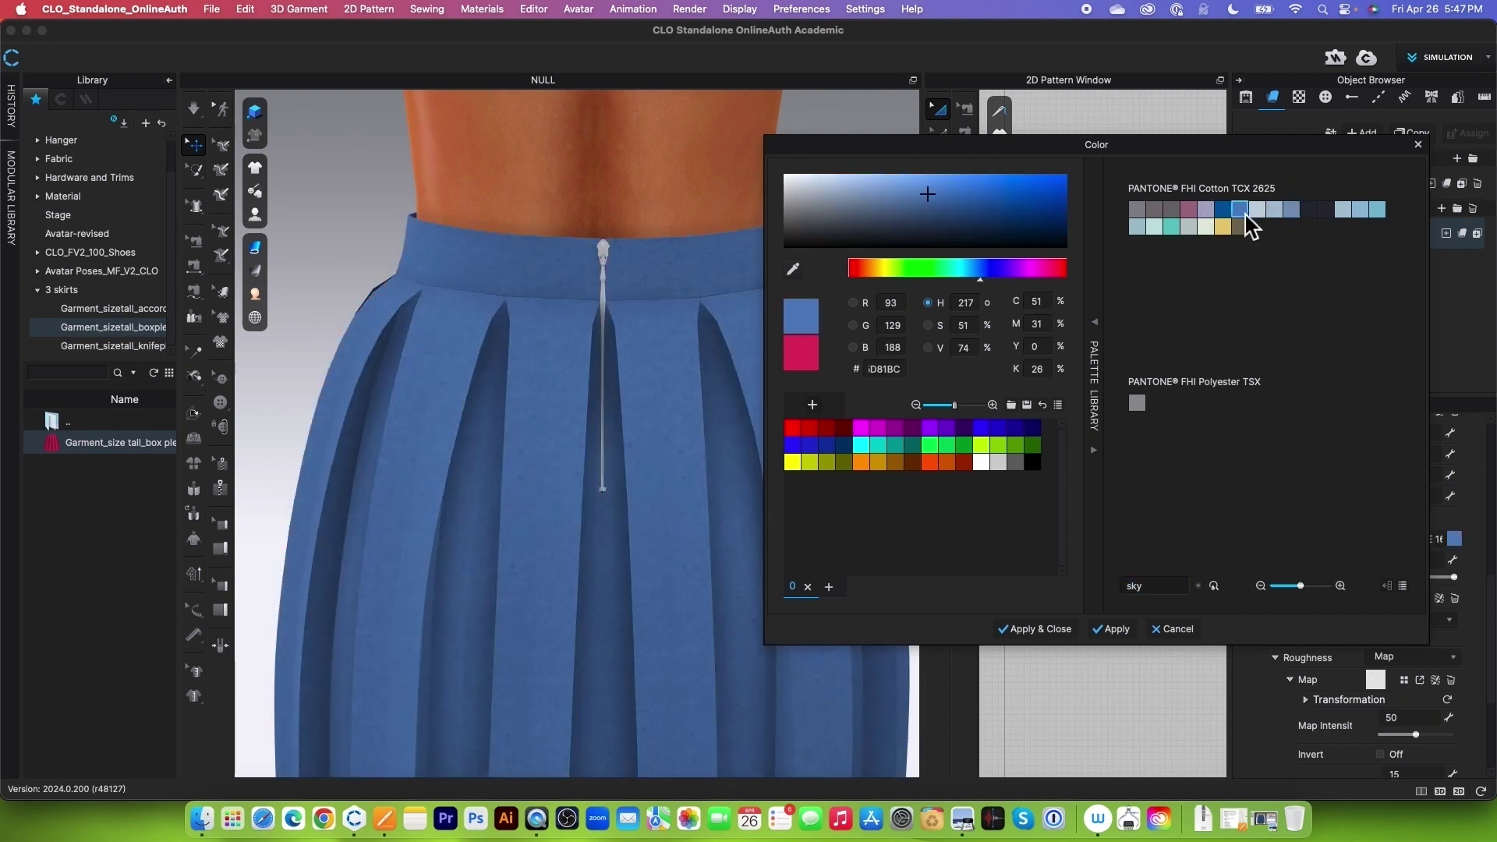
drag(928, 193, 925, 205)
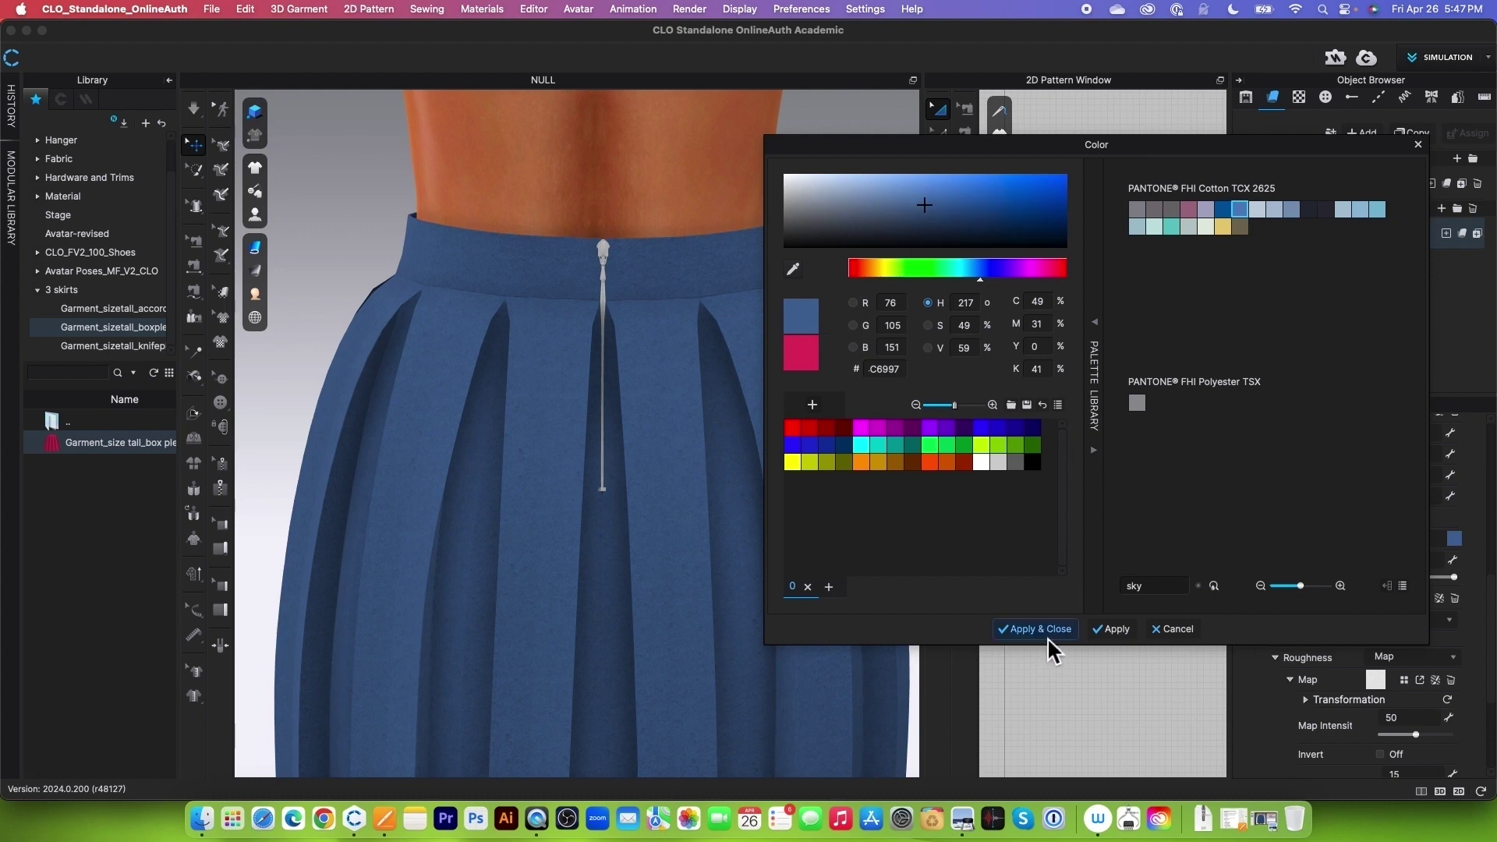
click(1110, 629)
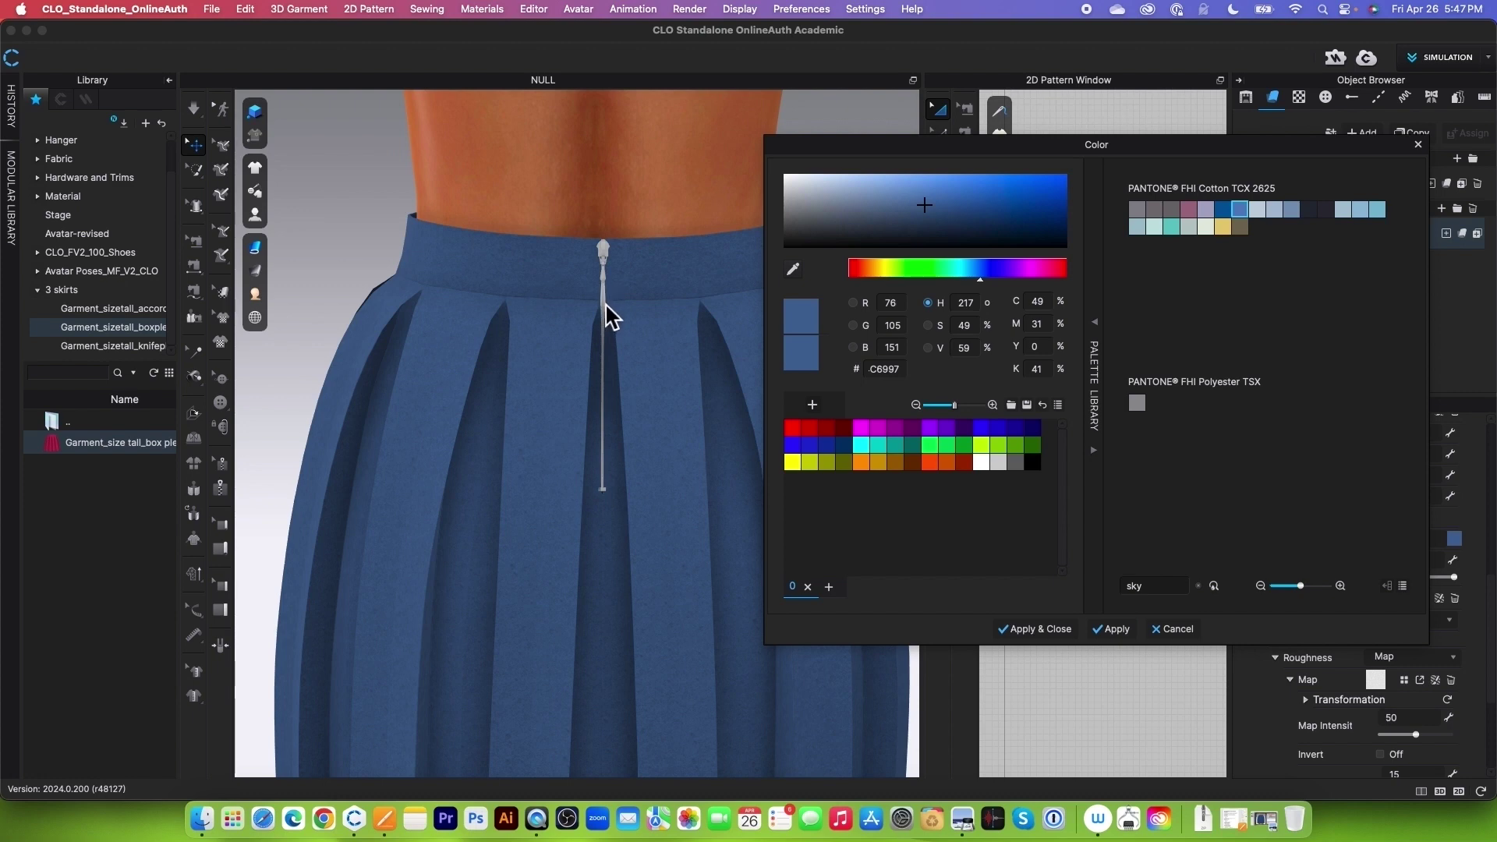
Select the zipper at the centre back of the skirt and move the Color window clear of its properties.
scroll(612, 314, up, 2)
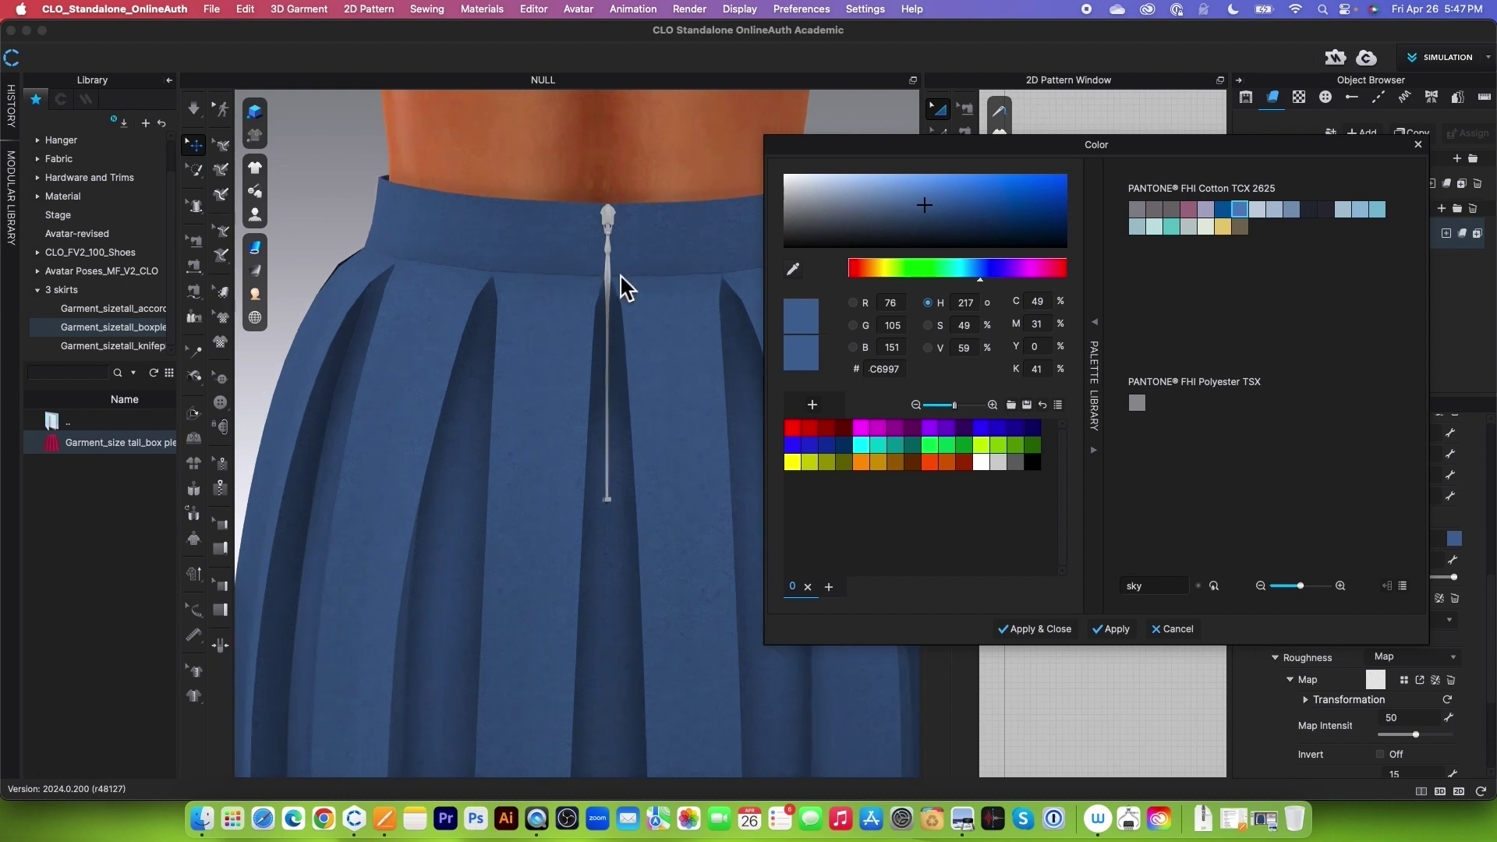
scroll(618, 281, up, 2)
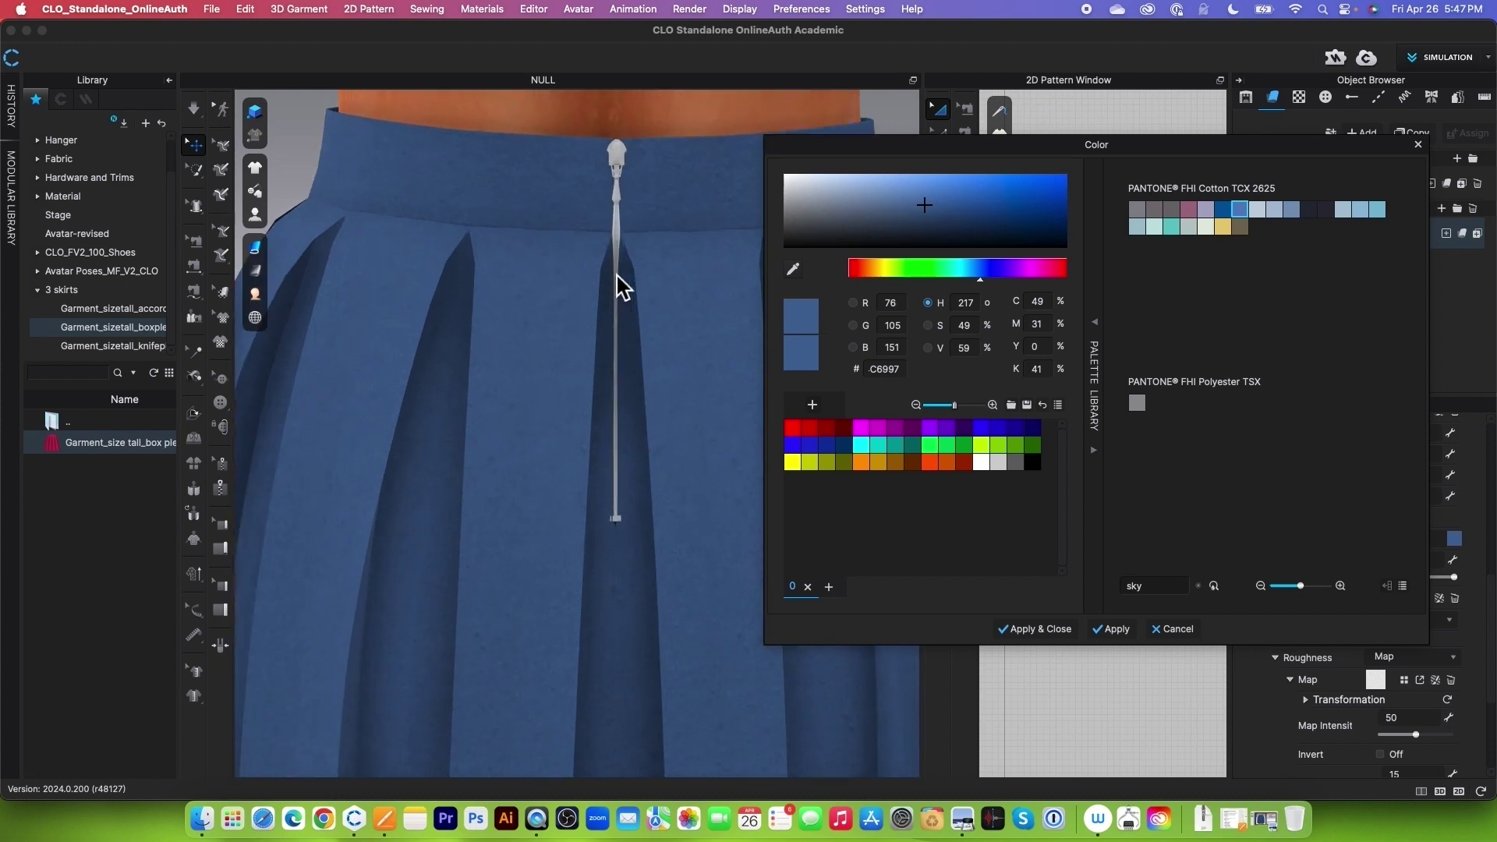
click(623, 221)
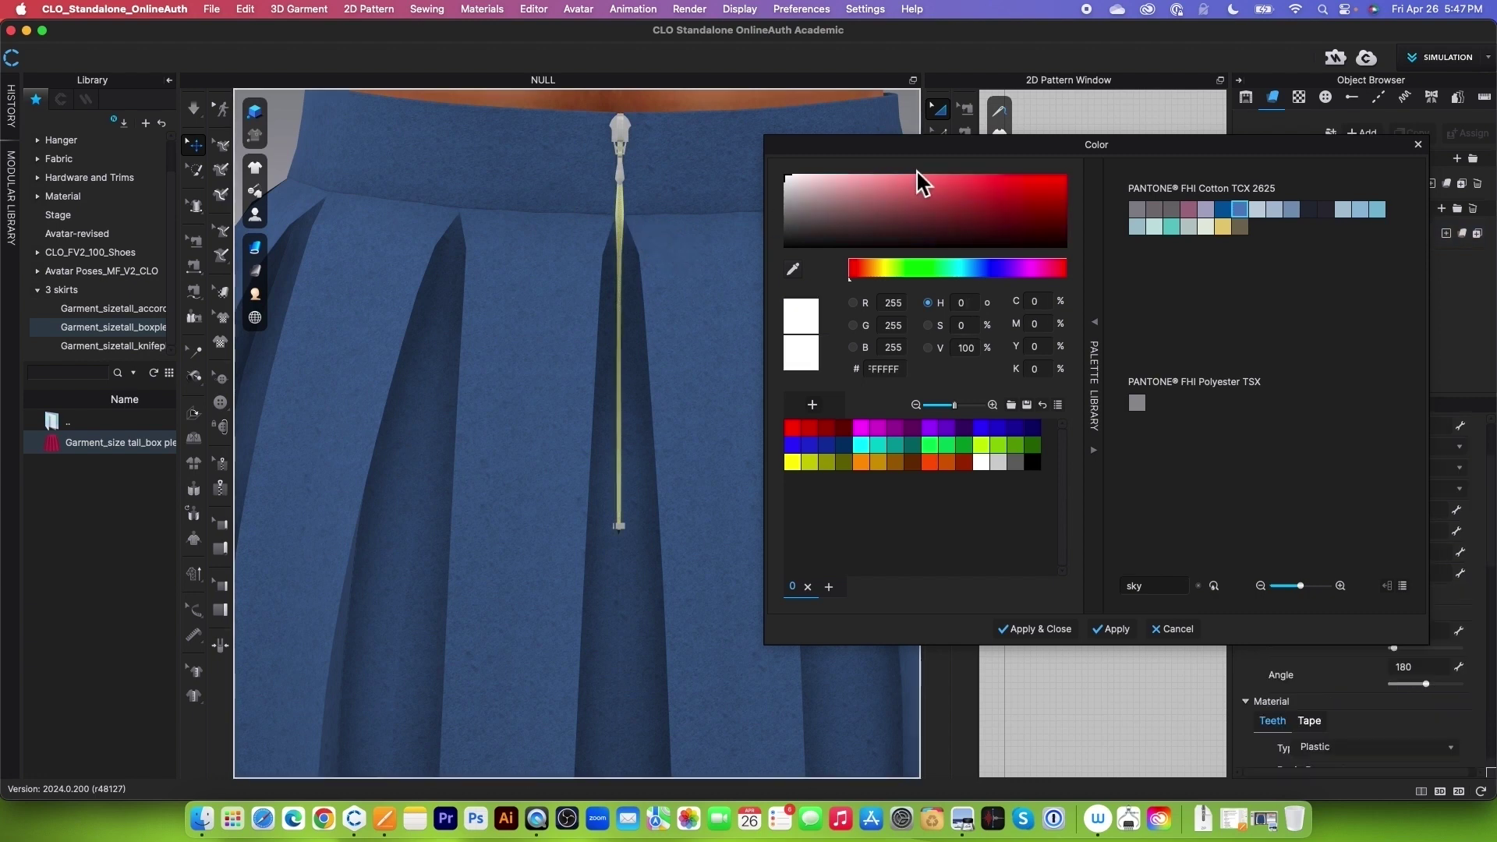
drag(1000, 156, 557, 265)
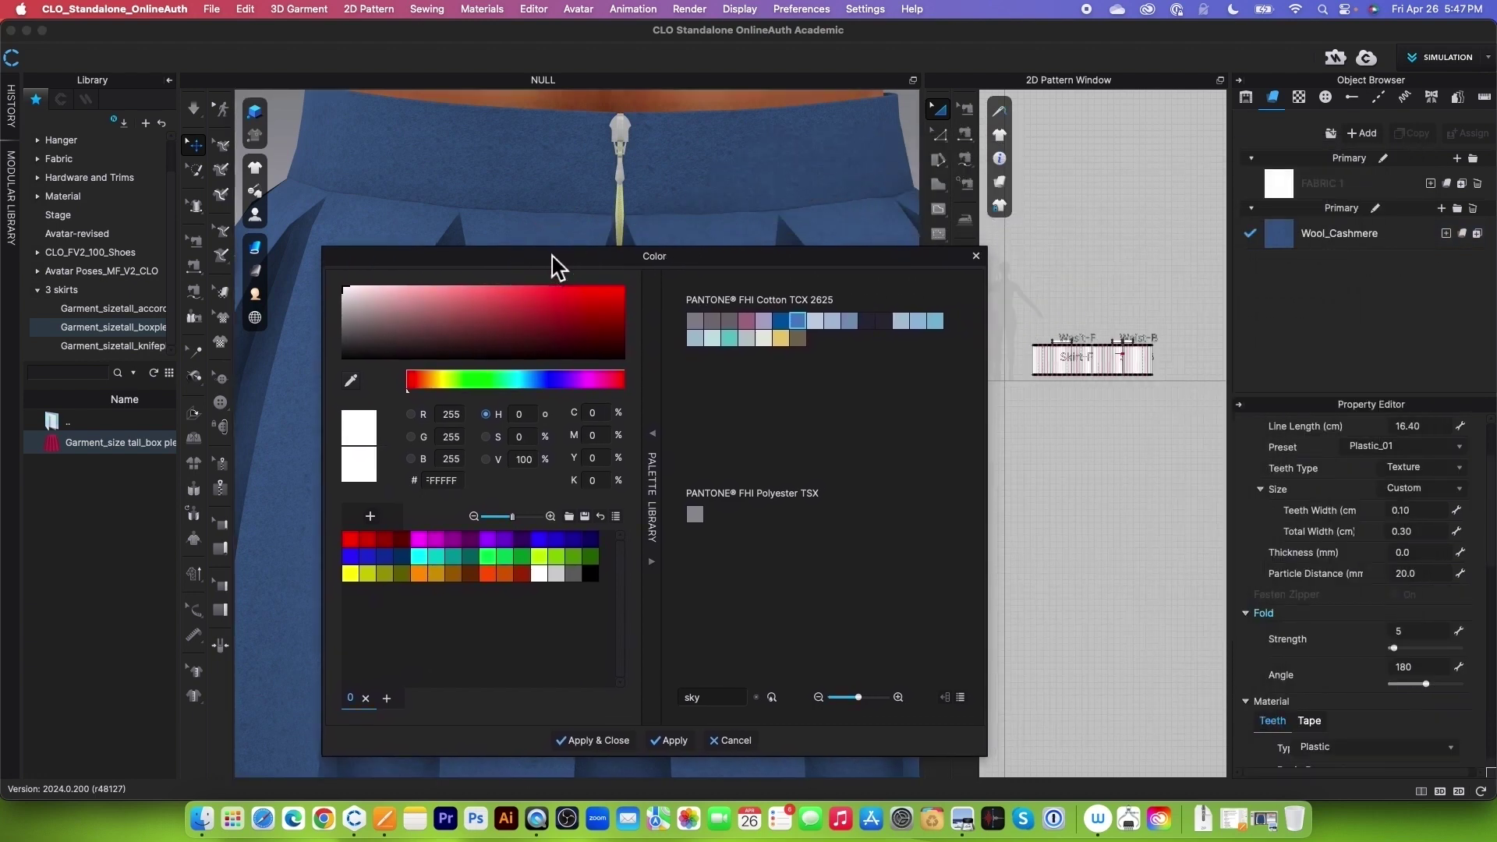
Recolor the zipper teeth by sampling the blue waistband fabric with the eyedropper, and apply RGB 56, 85, 124.
scroll(1412, 580, up, 3)
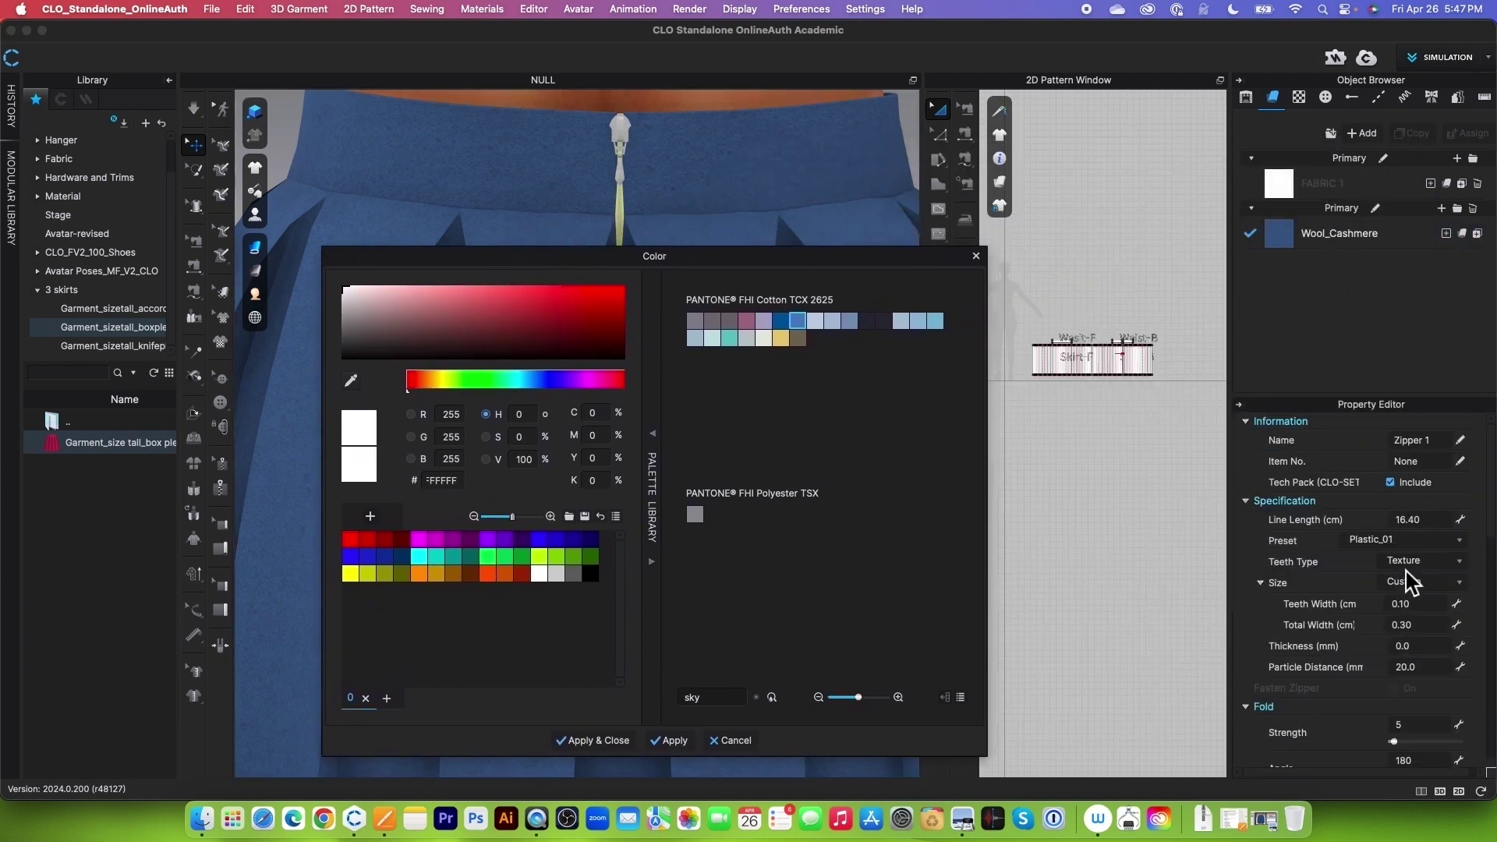
scroll(1413, 581, down, 9)
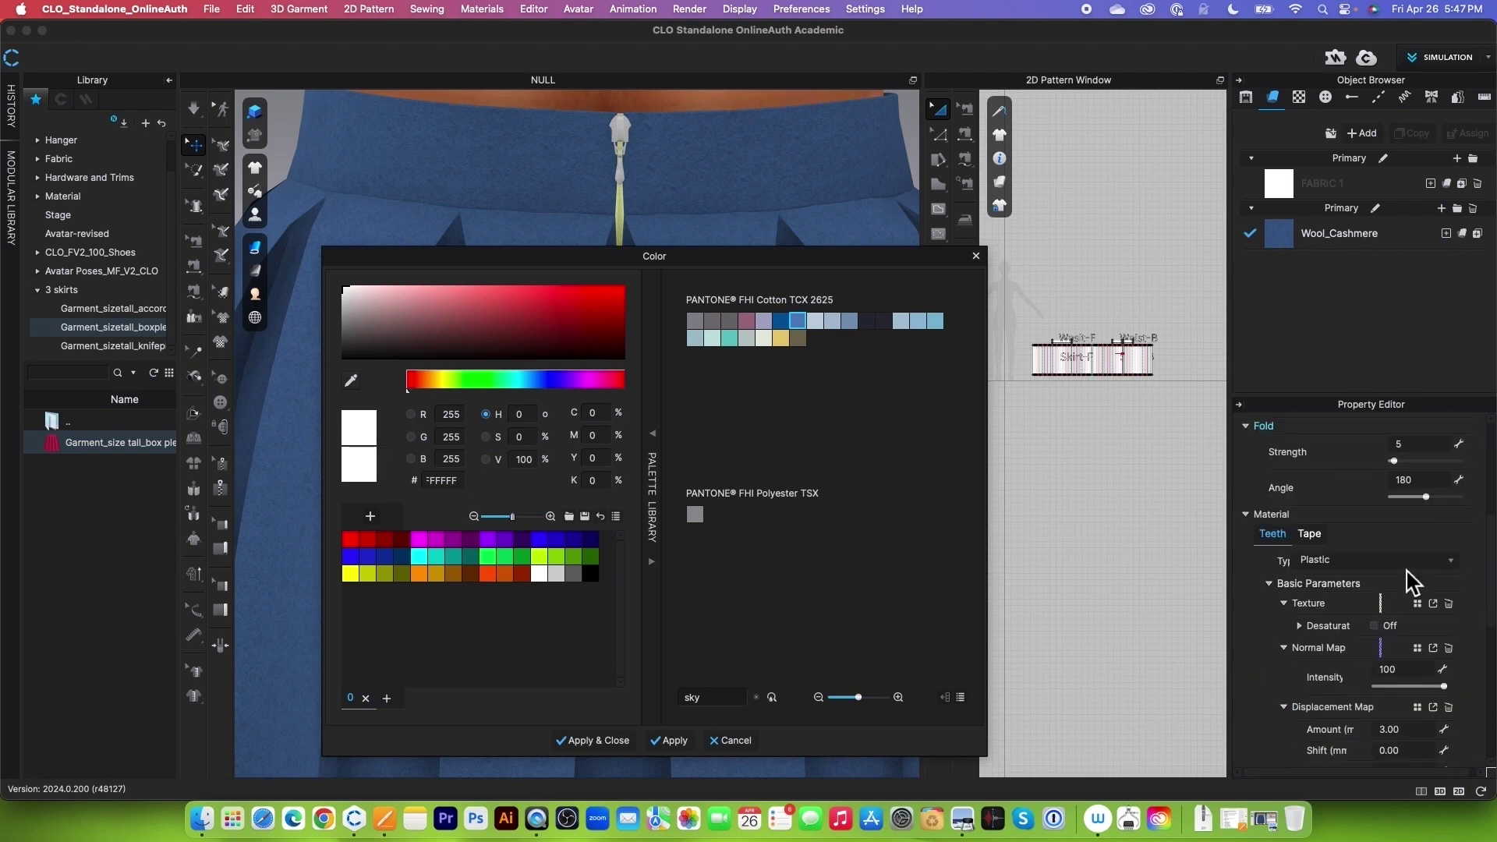
scroll(1278, 476, down, 2)
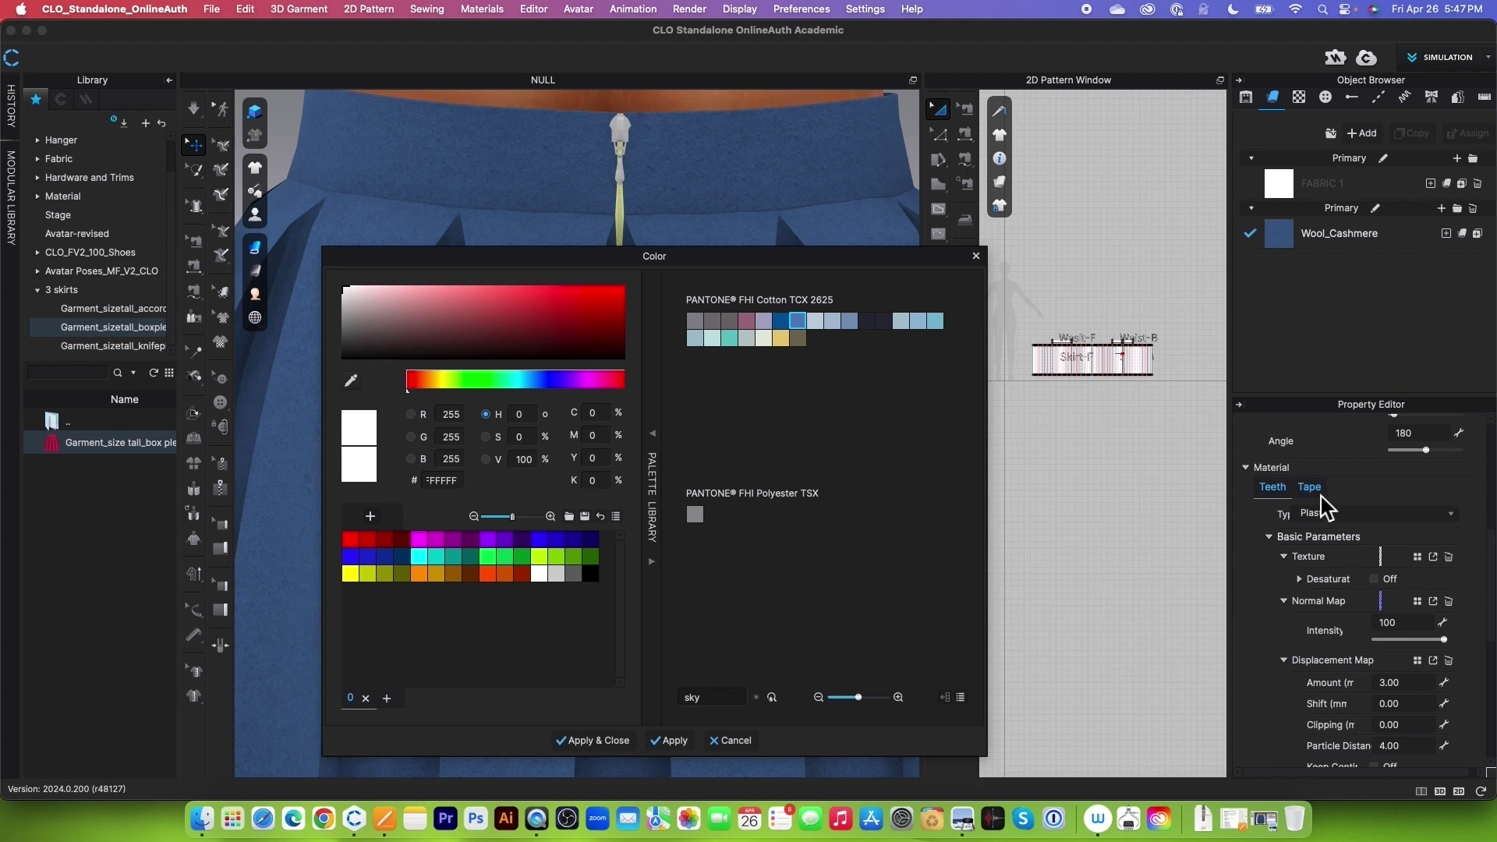
scroll(1317, 507, down, 2)
scroll(1290, 472, down, 2)
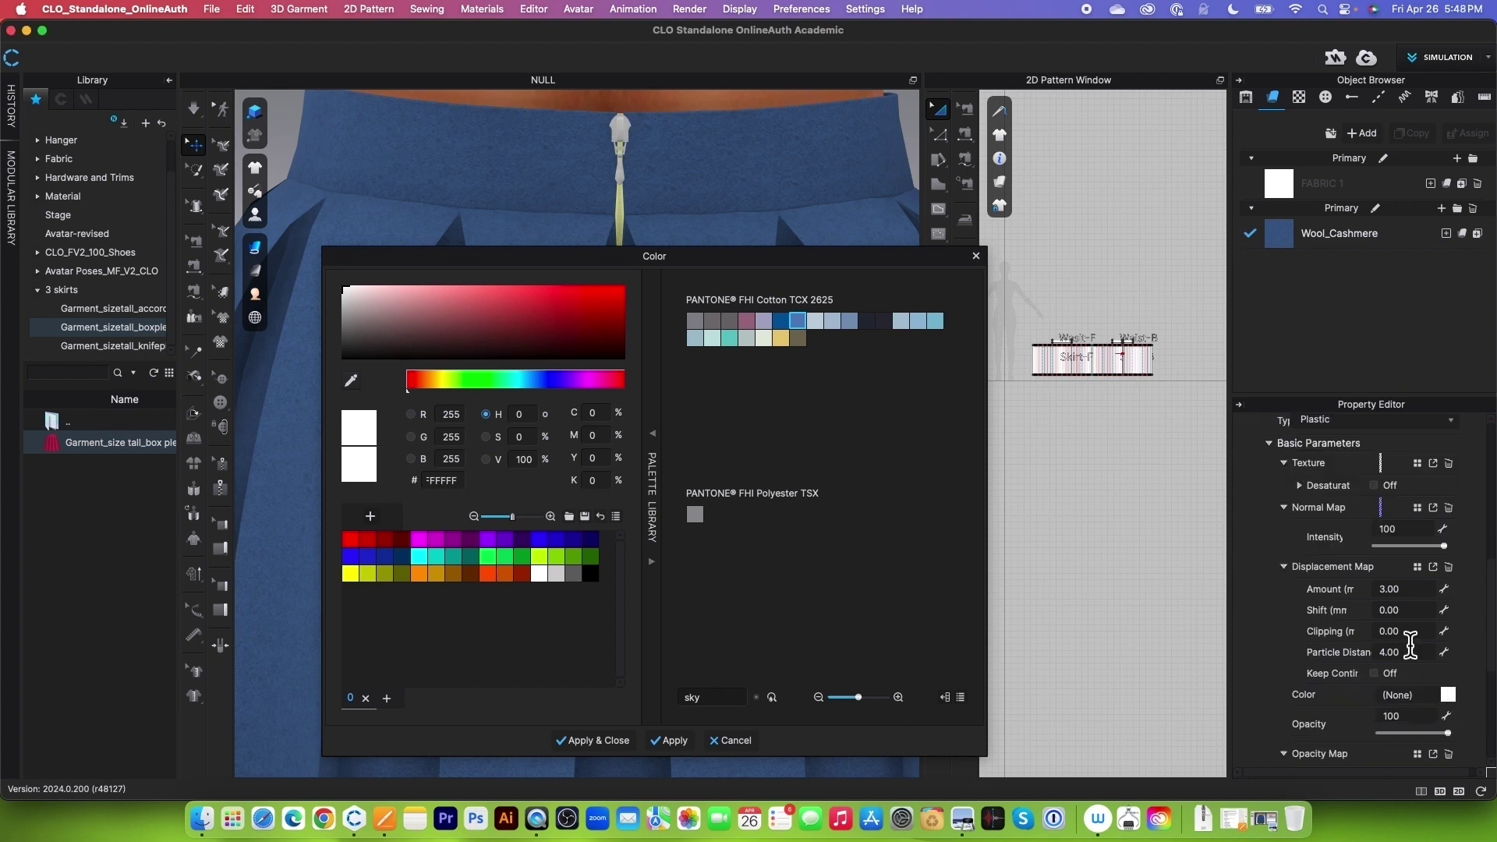
click(357, 384)
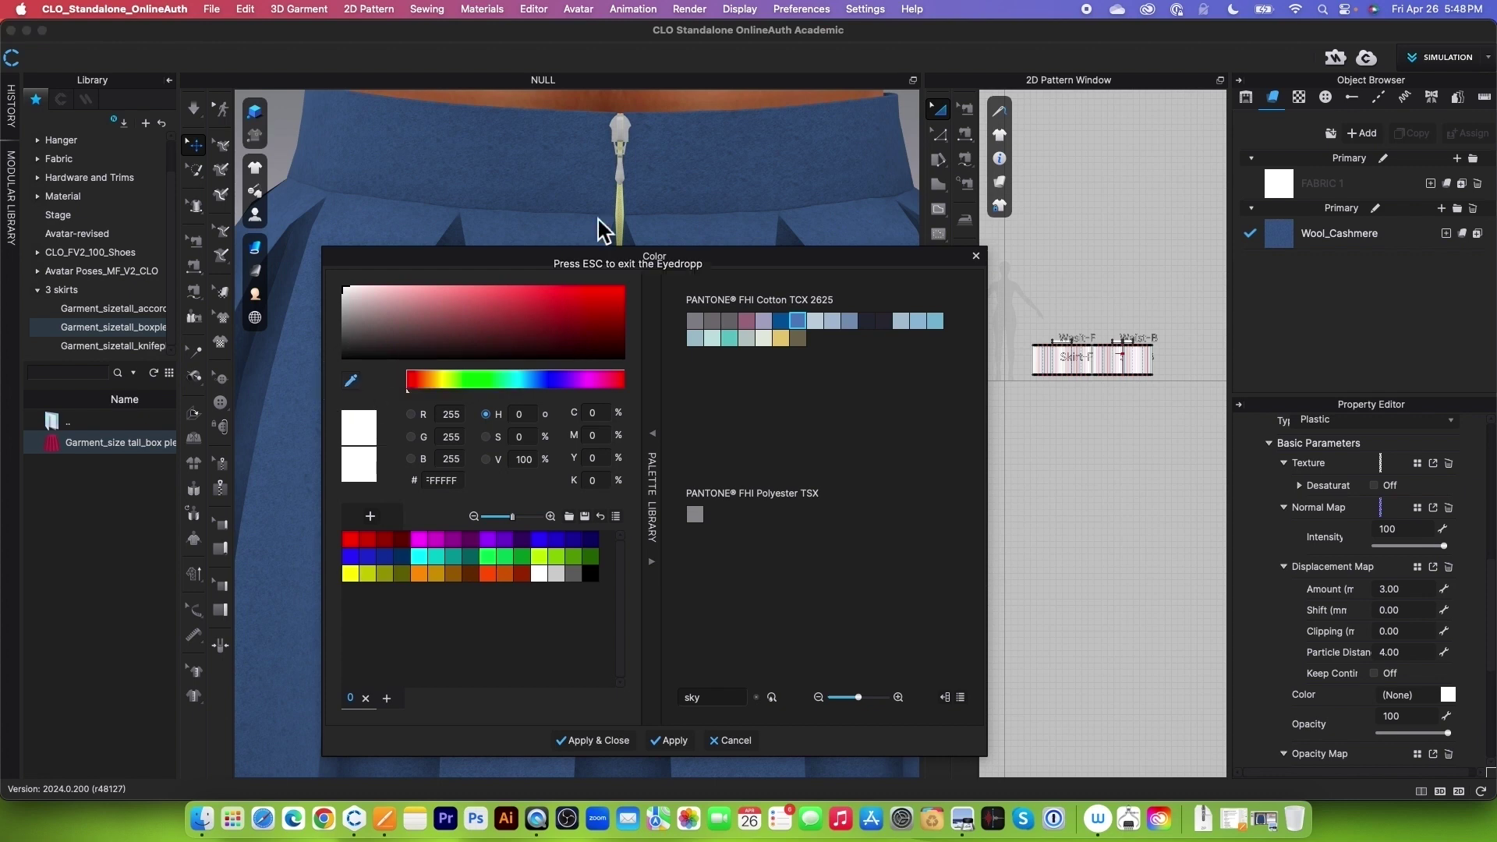
click(704, 176)
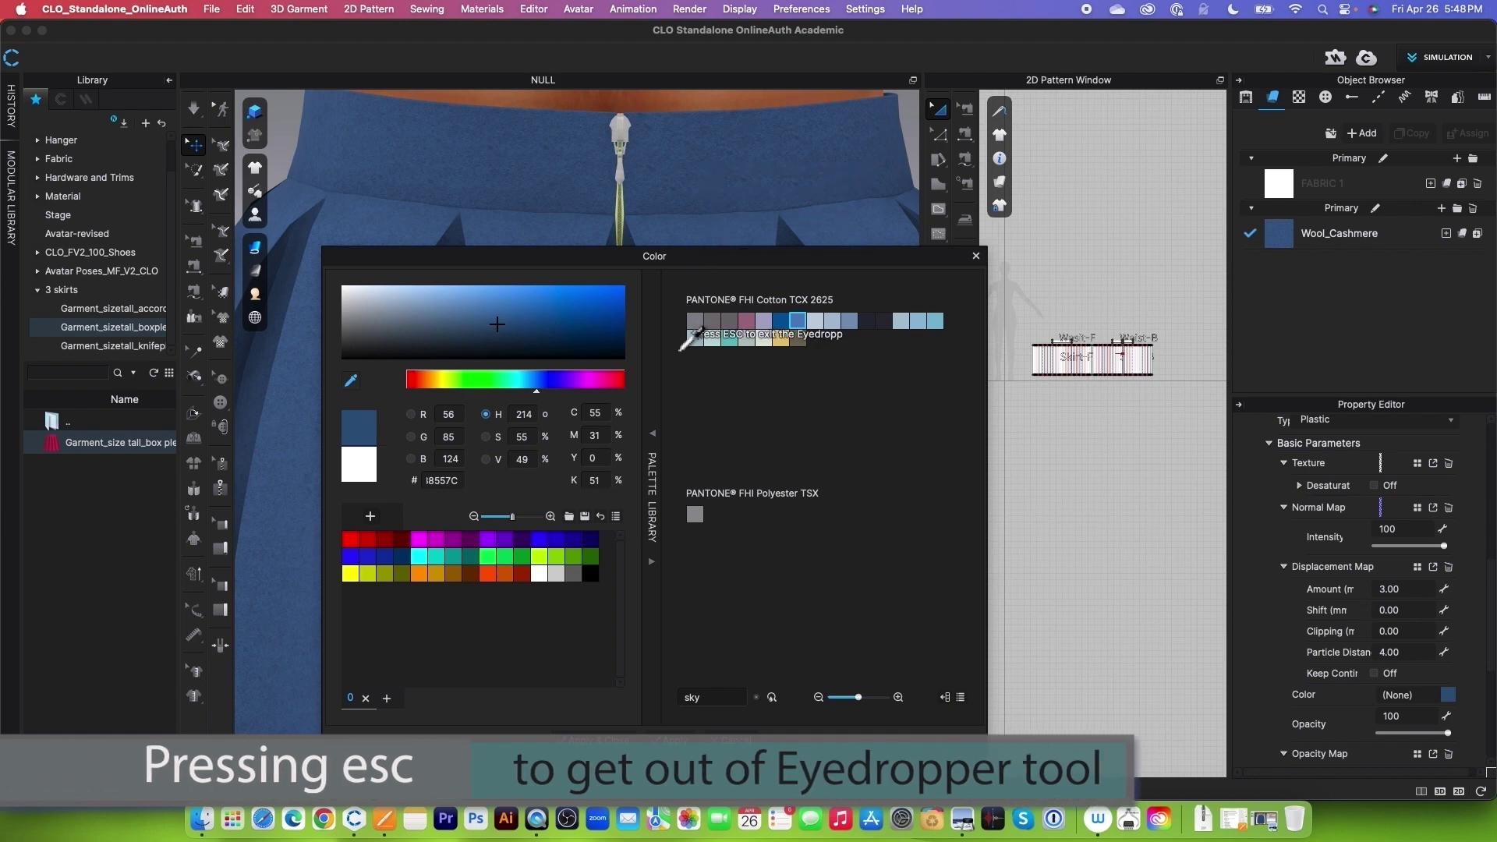
key(Escape)
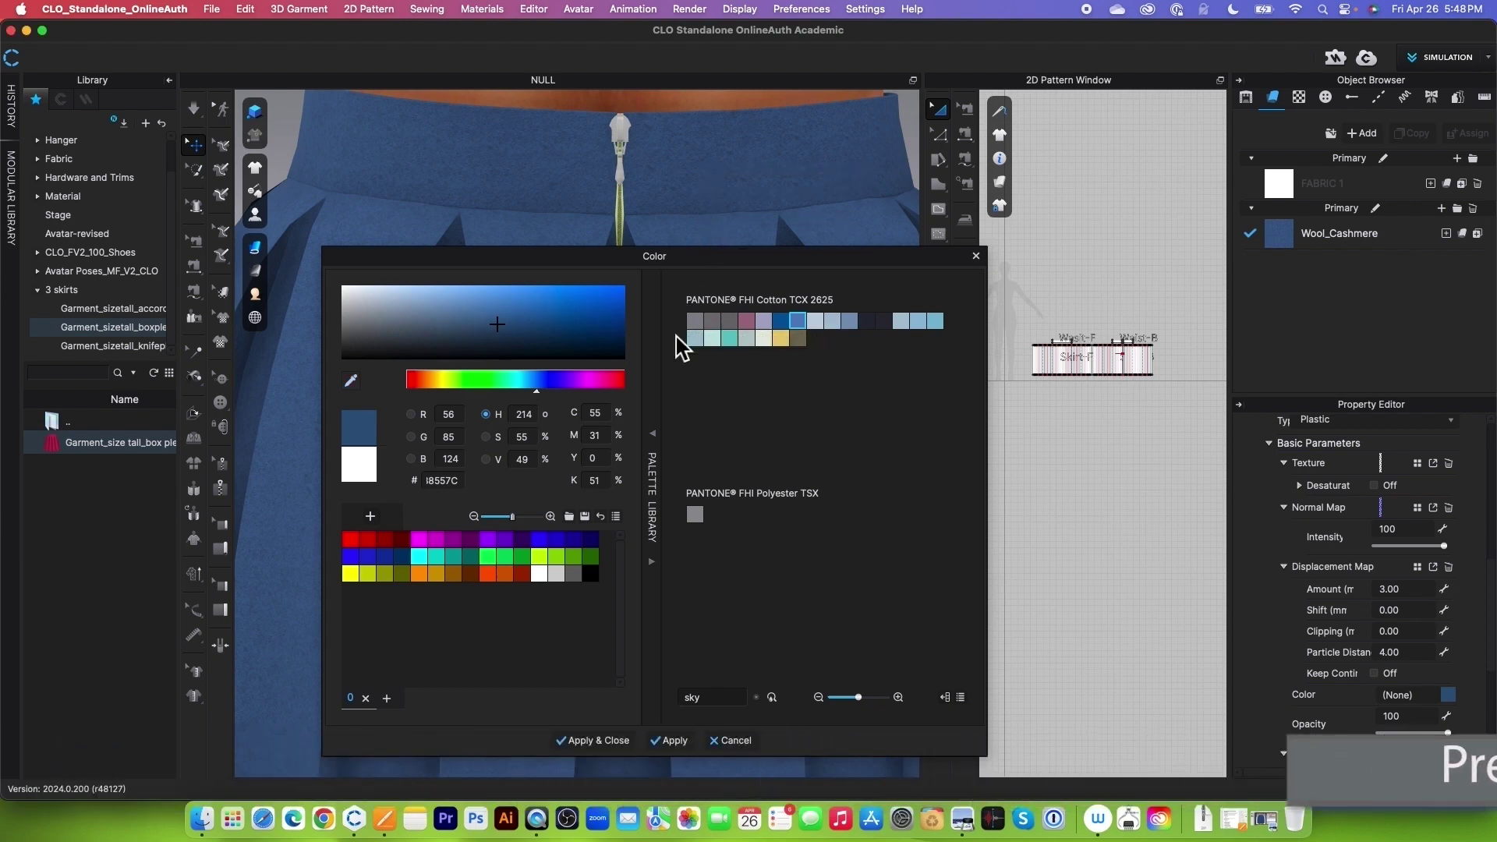
click(676, 740)
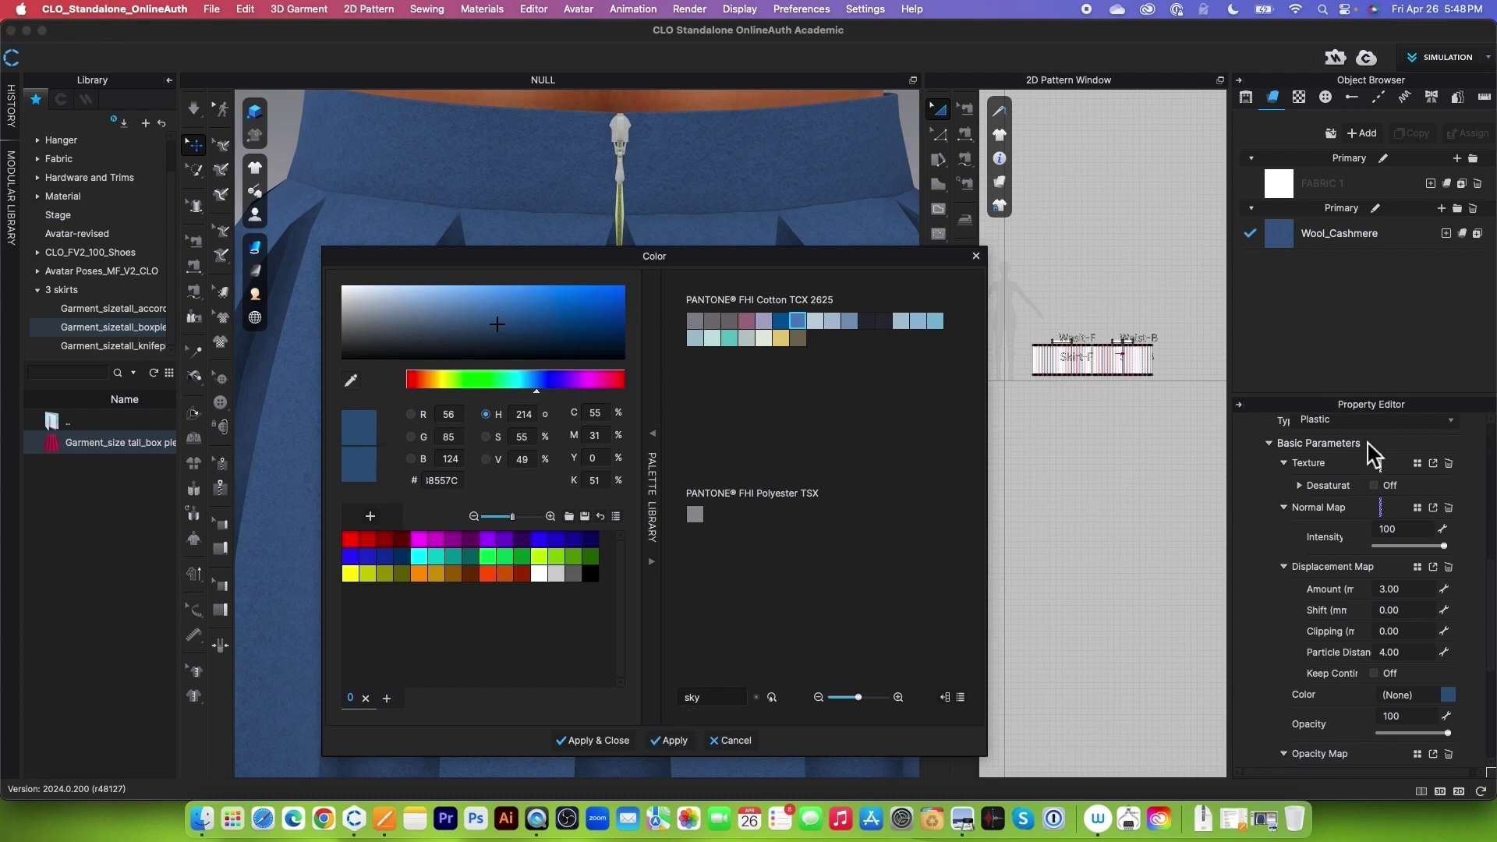
Recolor the zipper tape by sampling the waistband fabric with the eyedropper, and apply RGB 48, 75, 111.
scroll(1373, 456, up, 2)
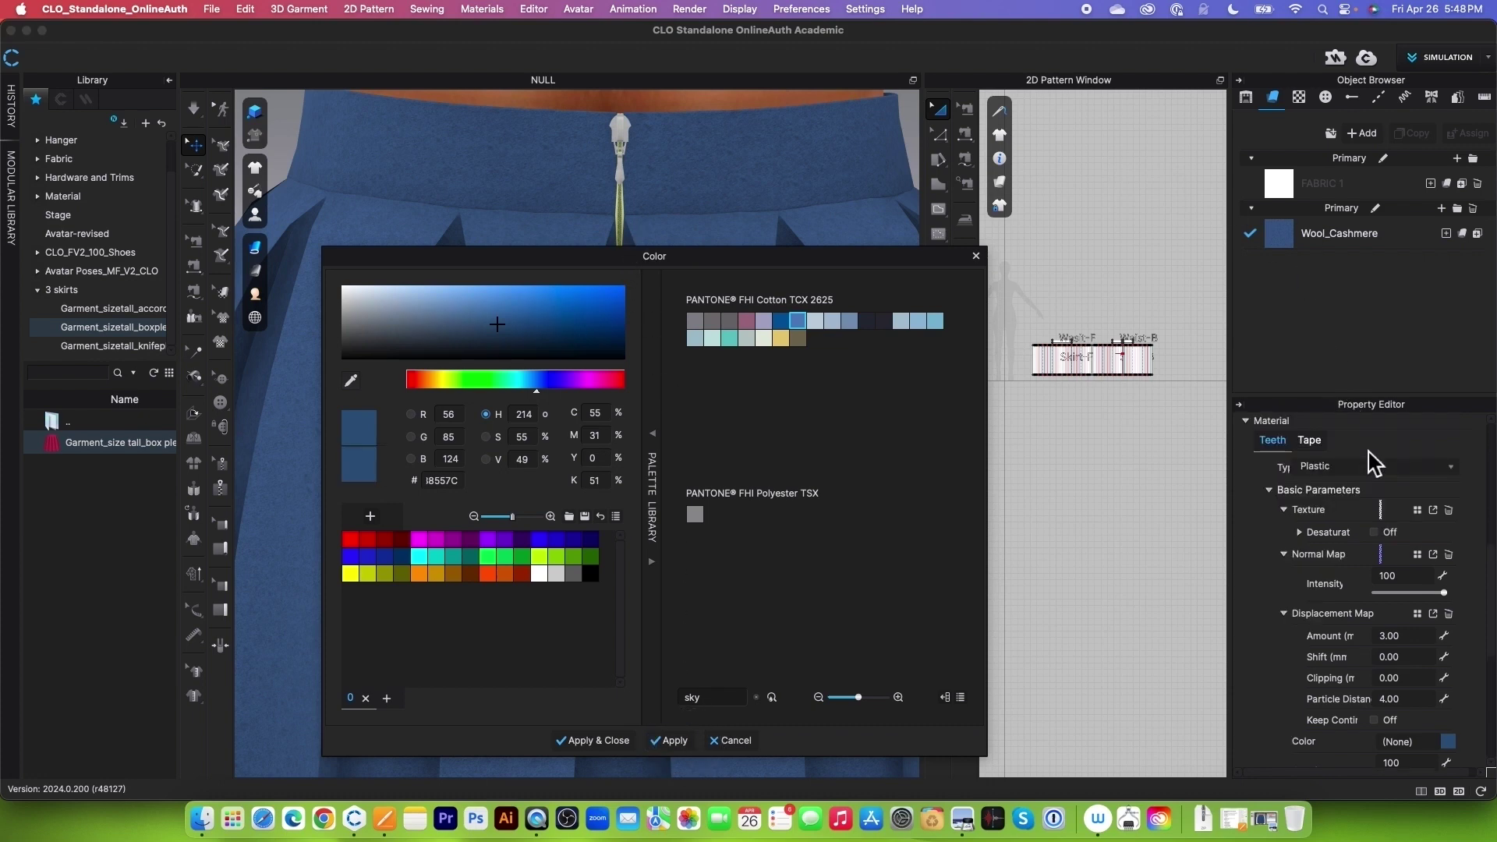
click(1309, 440)
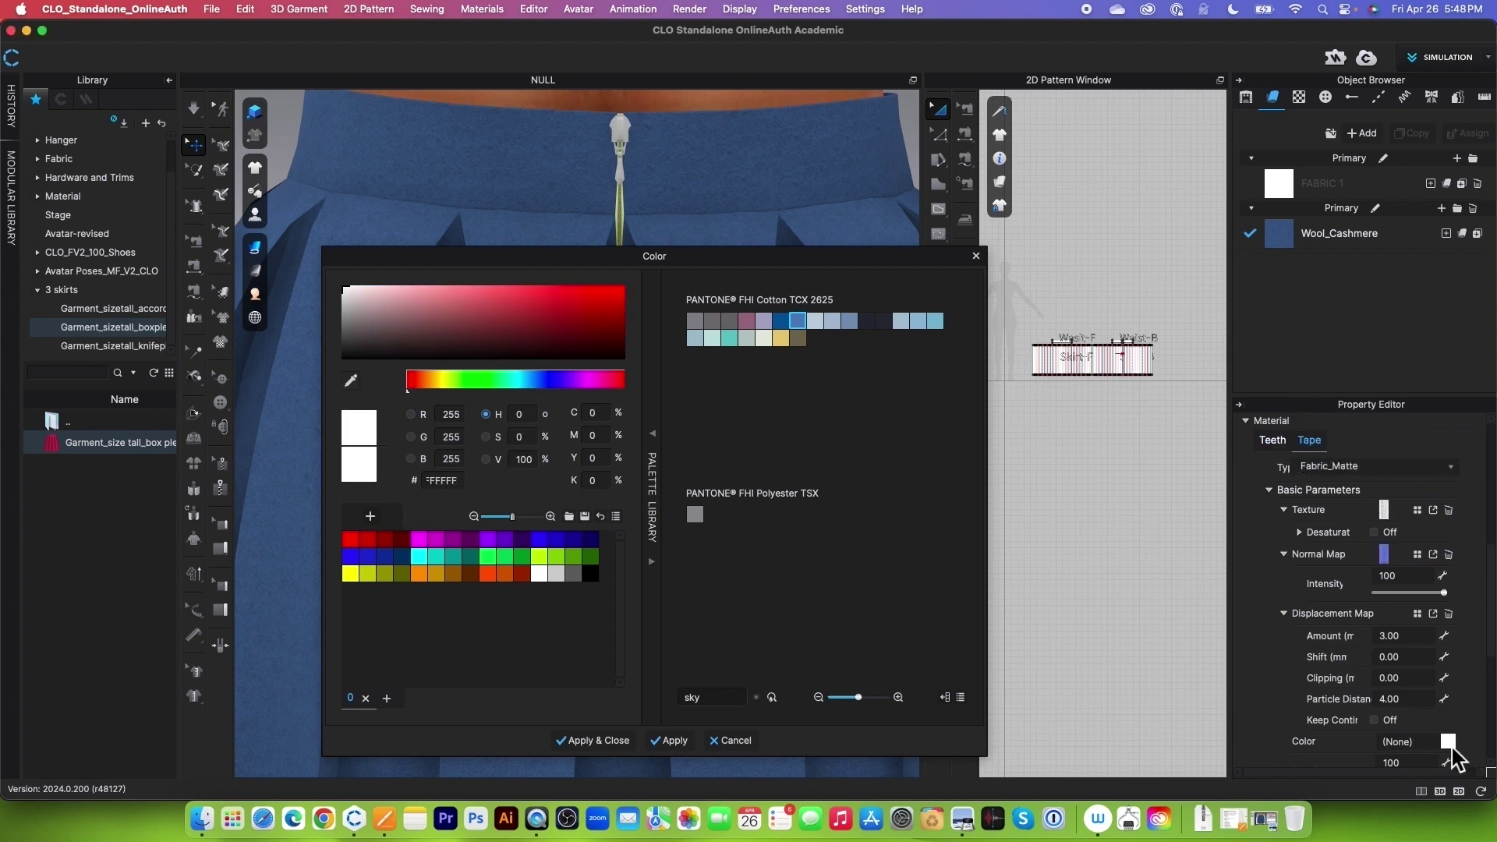
click(351, 381)
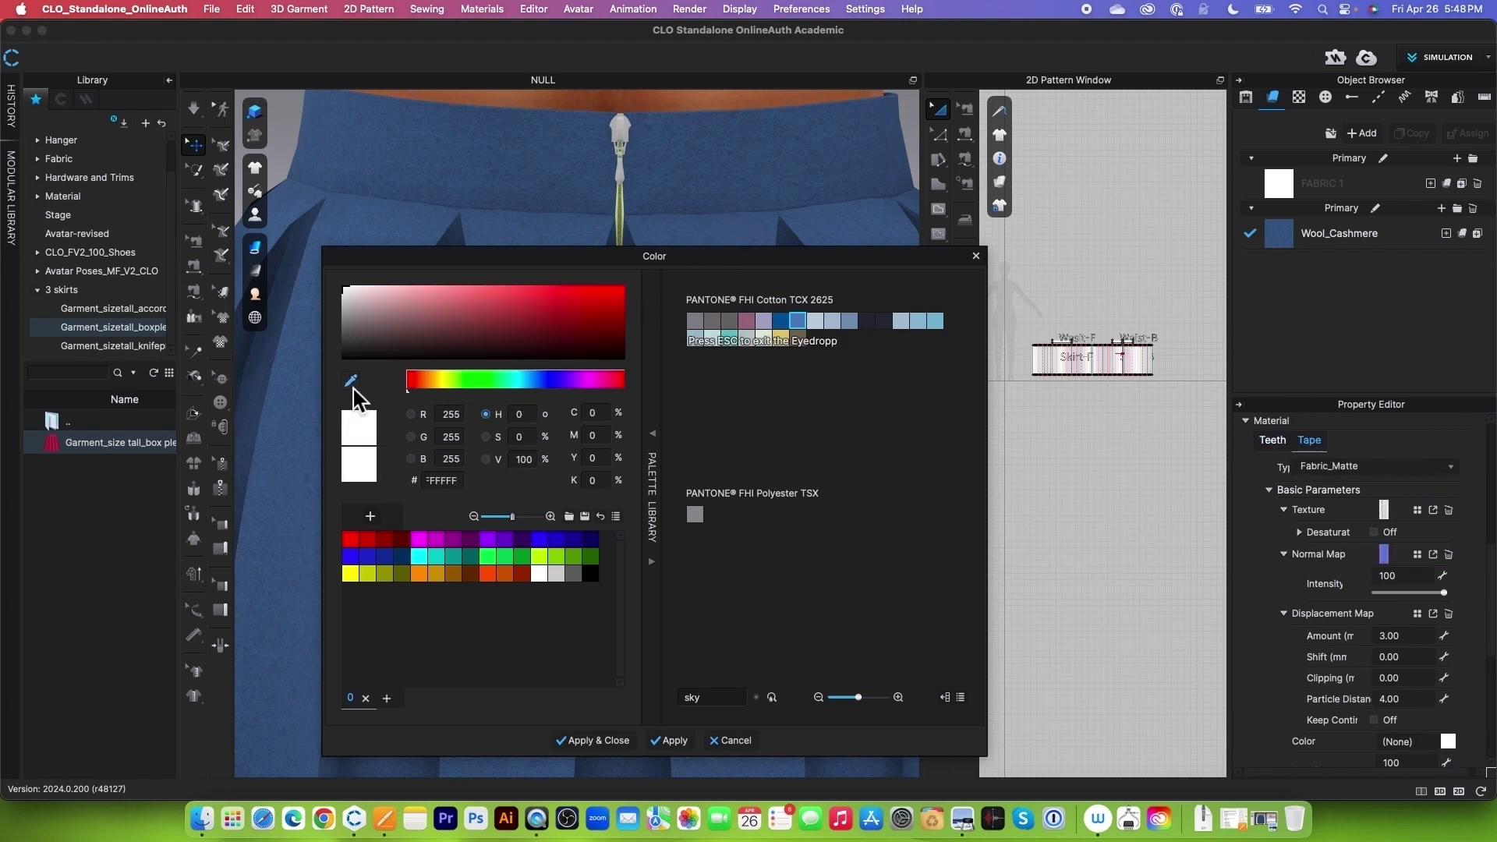
click(730, 175)
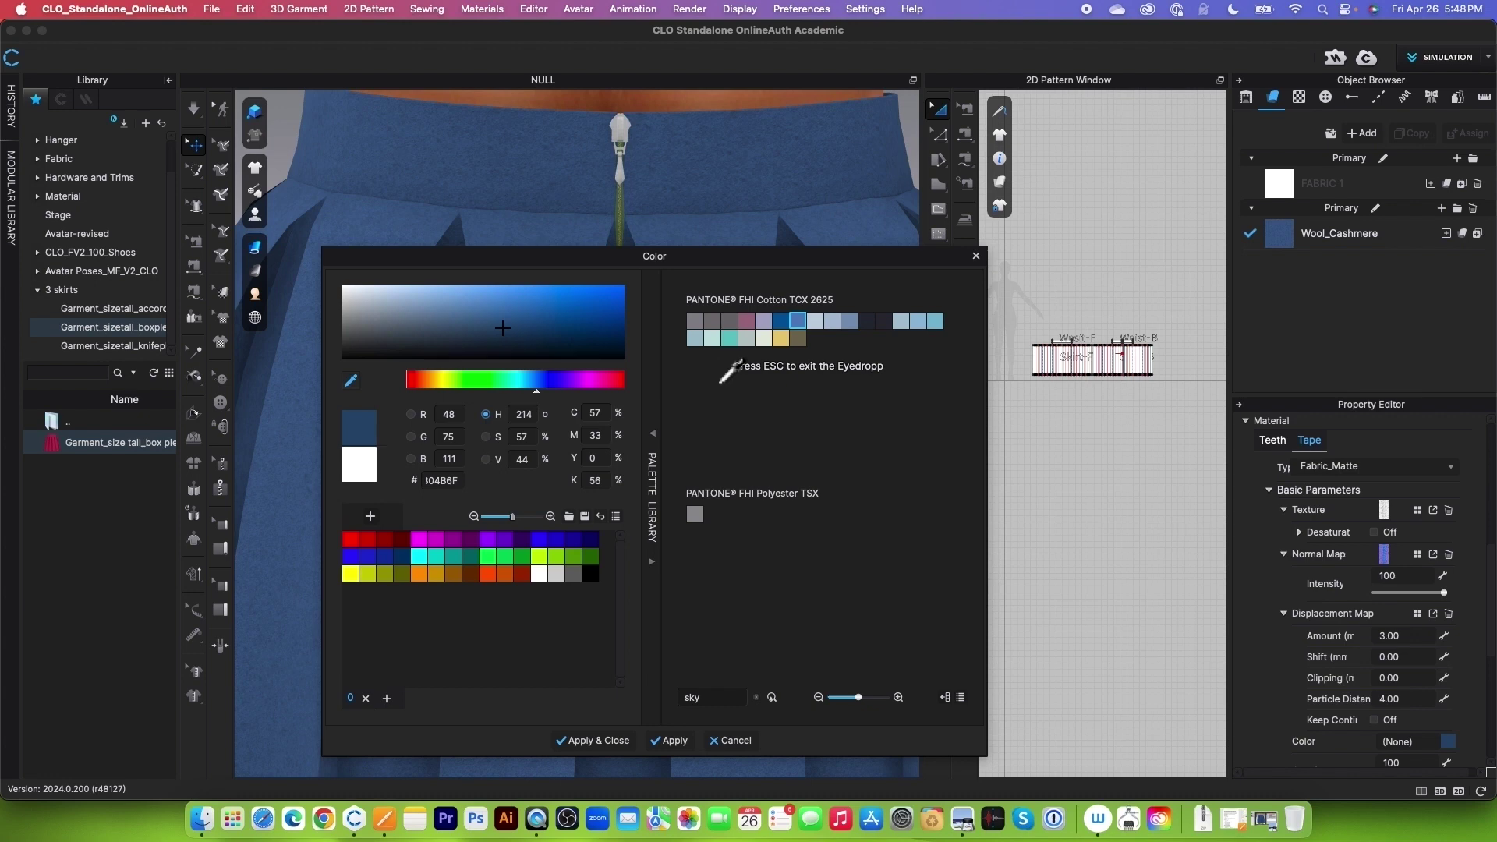
key(Escape)
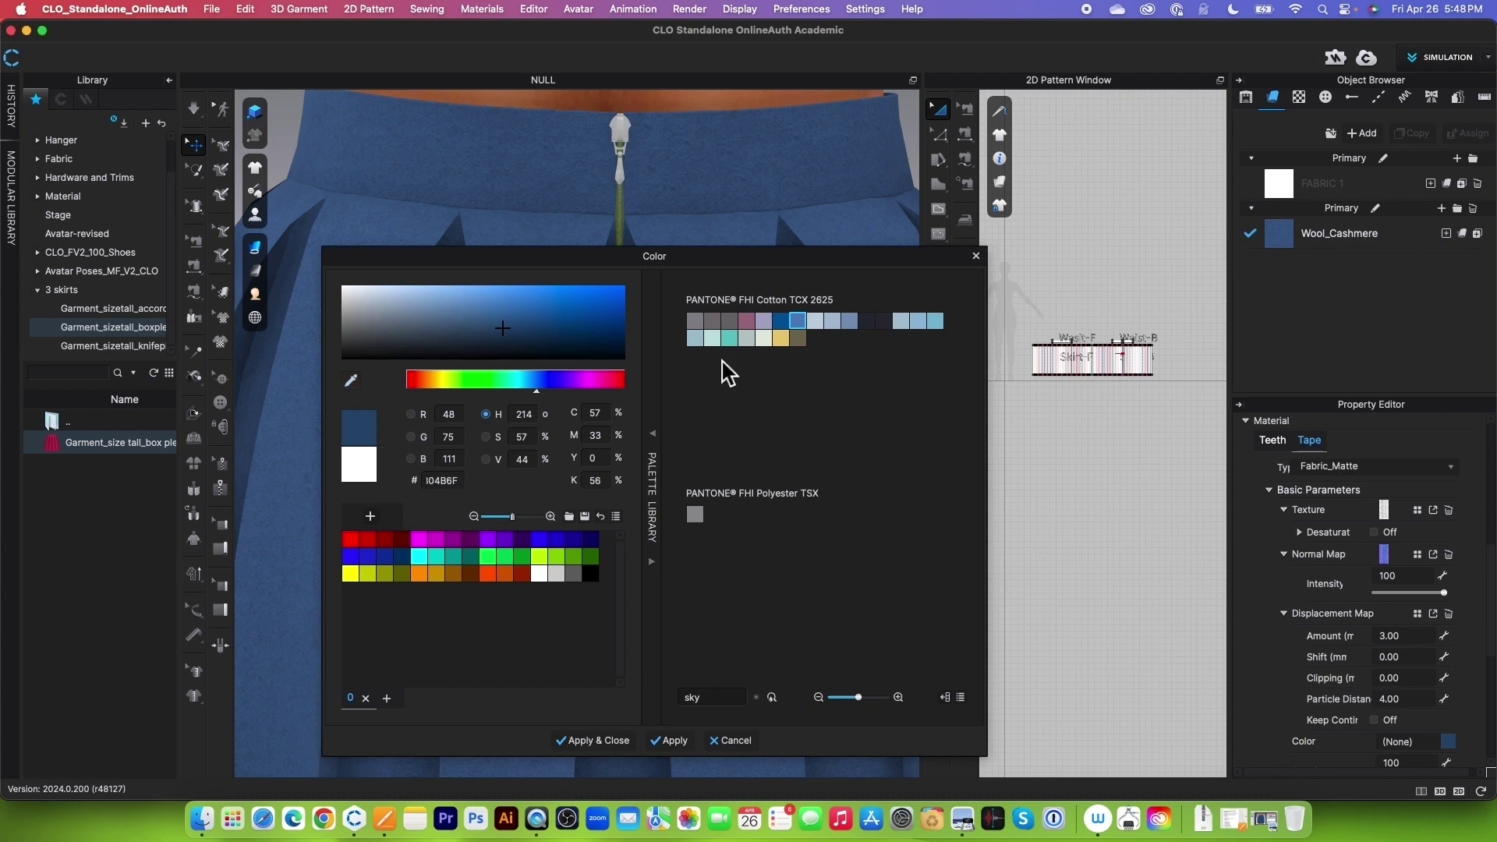
click(672, 741)
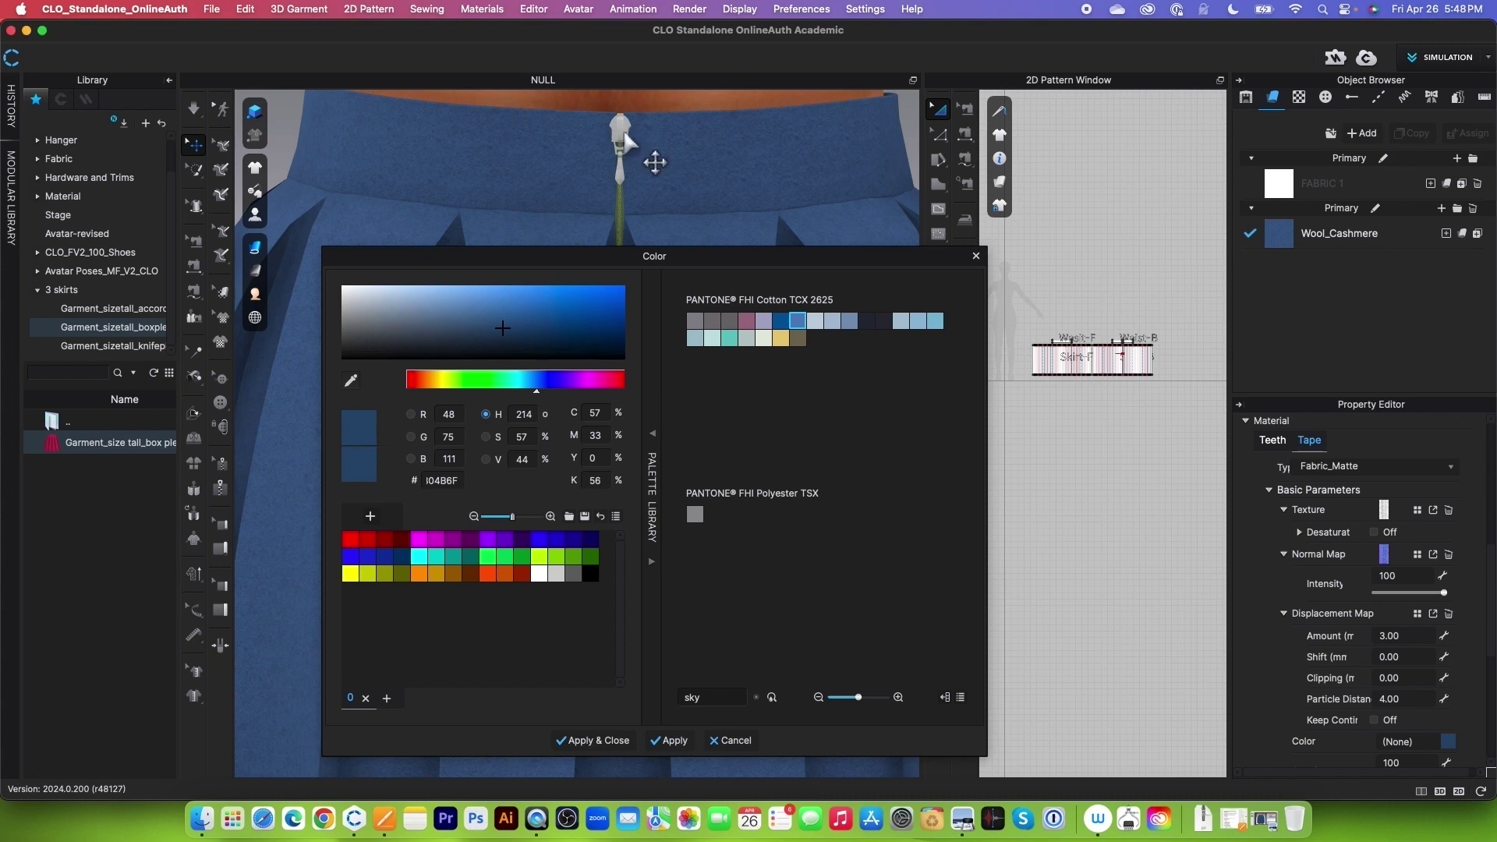
Recolor the zipper slider and puller to RGB 53, 81, 120 sampled from the waistband, close the color editor and clear the selection.
click(628, 142)
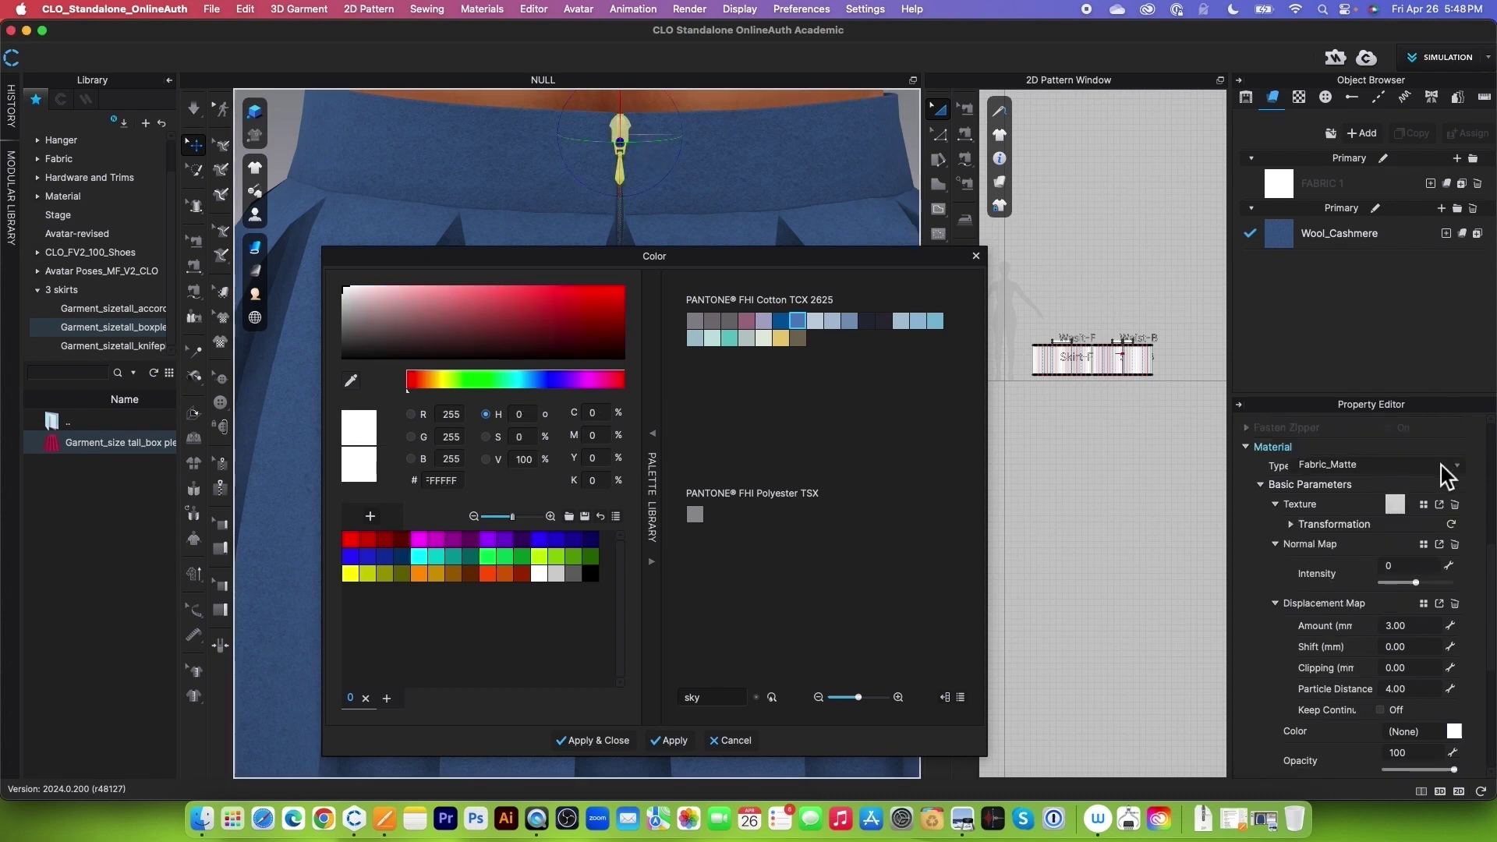
scroll(1446, 475, up, 2)
scroll(1443, 471, down, 3)
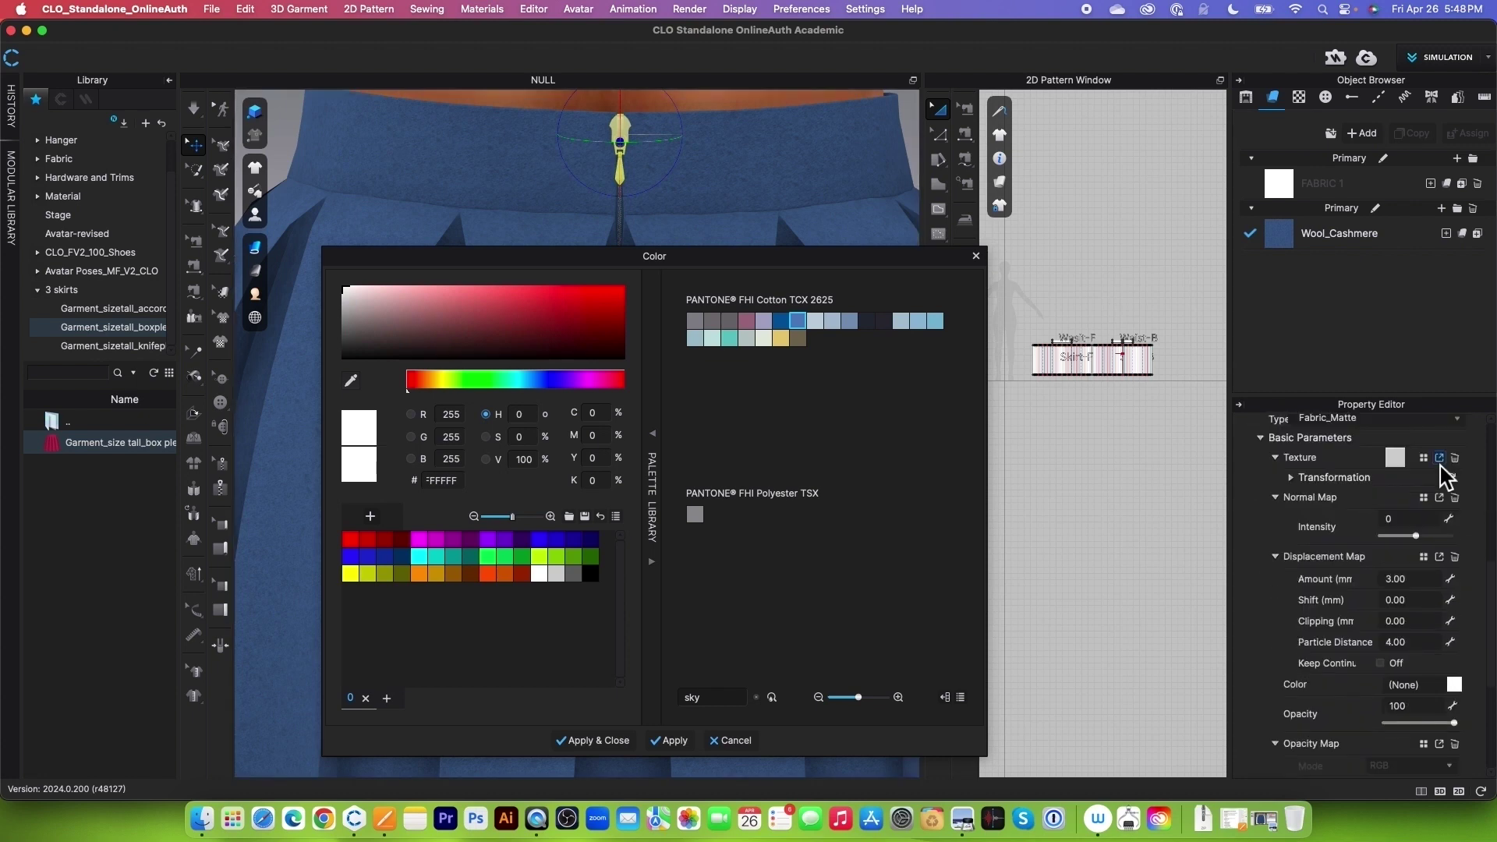
scroll(1453, 507, up, 2)
scroll(1462, 577, down, 2)
click(352, 382)
click(743, 176)
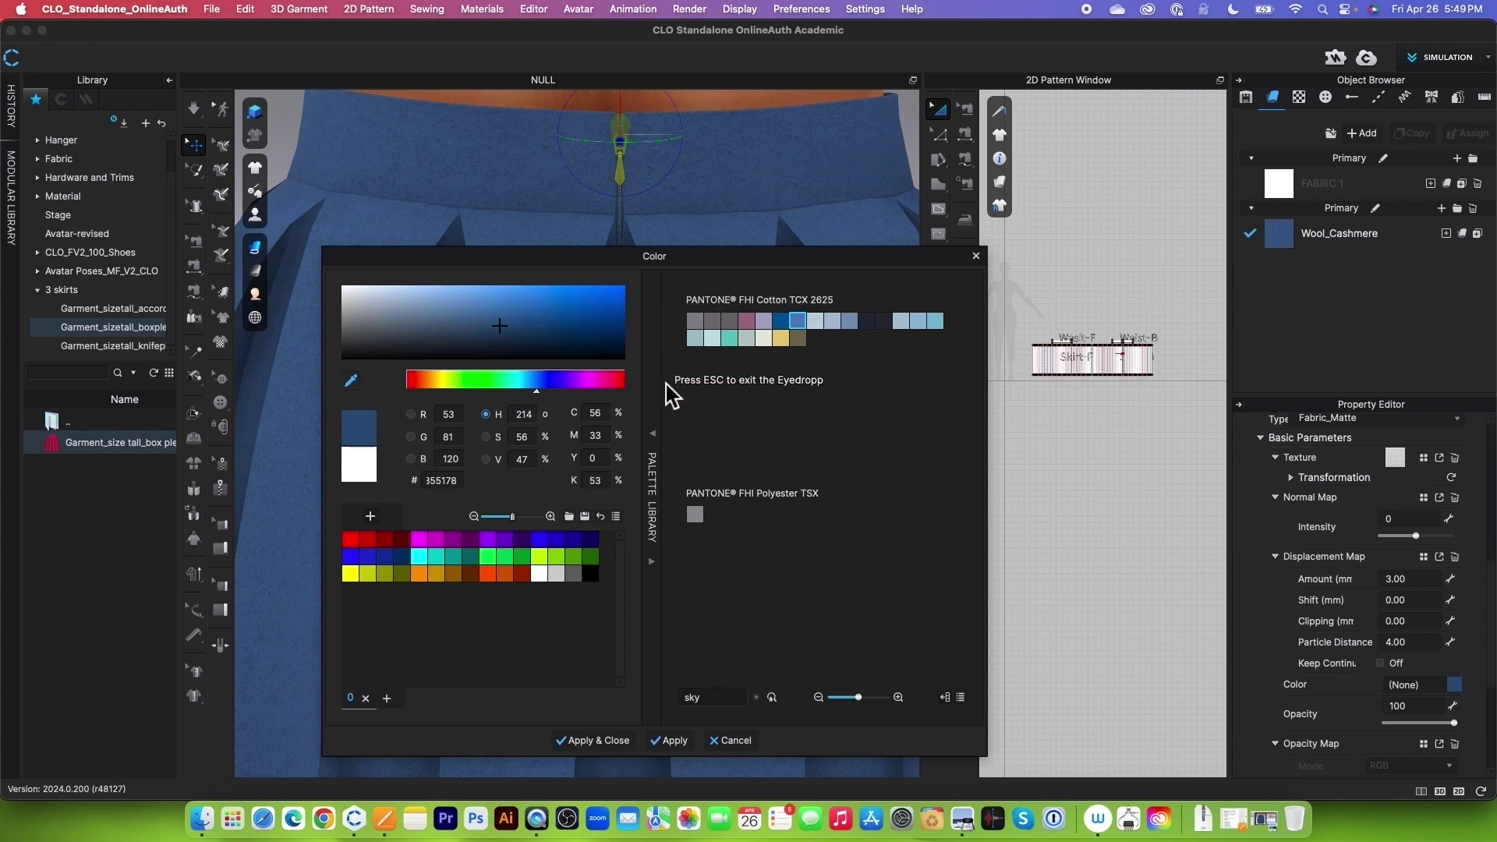
key(Escape)
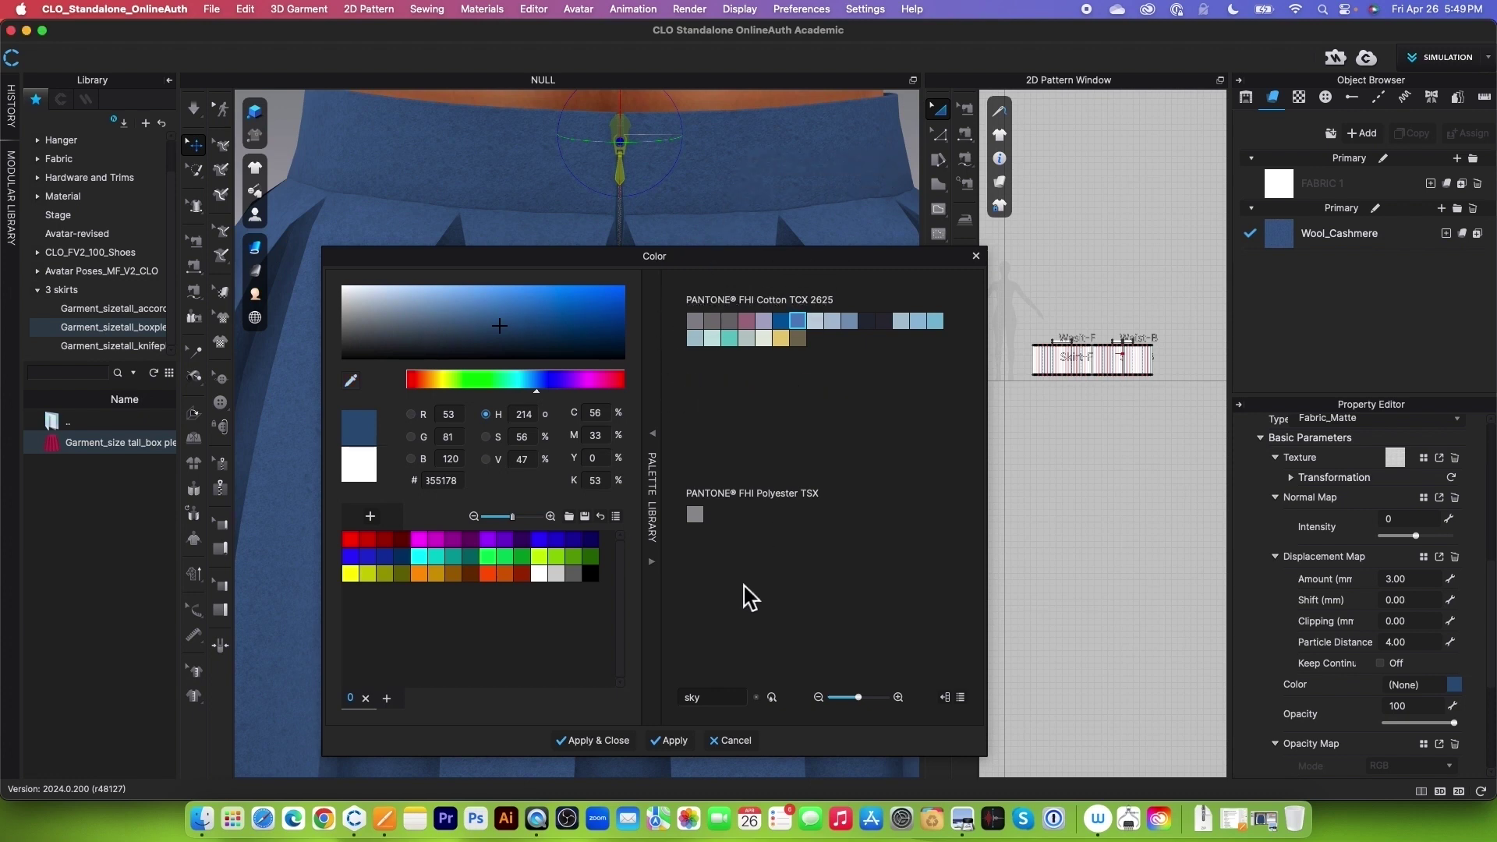
click(596, 740)
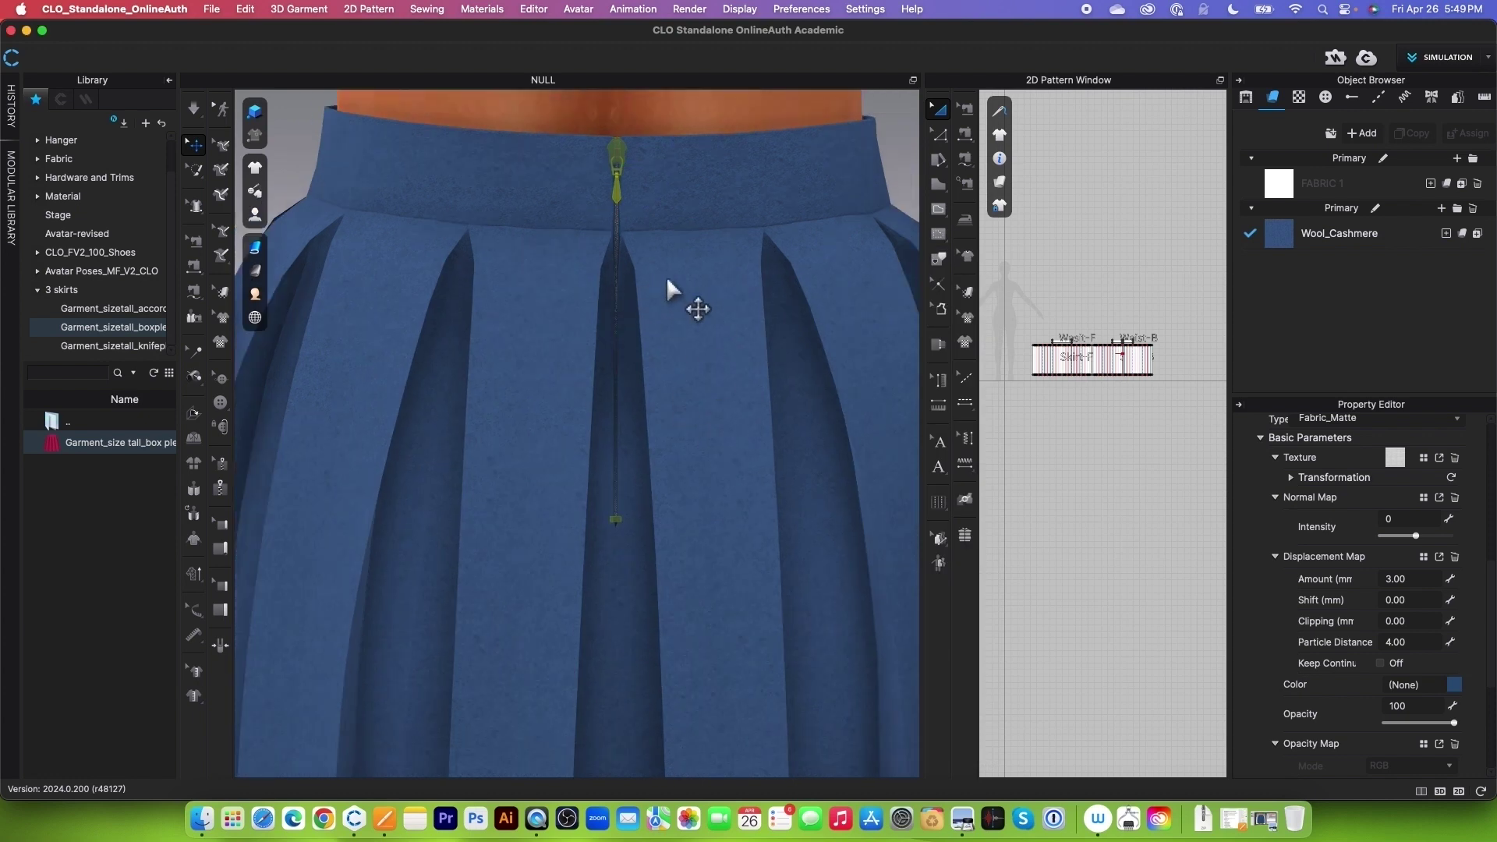
click(1112, 186)
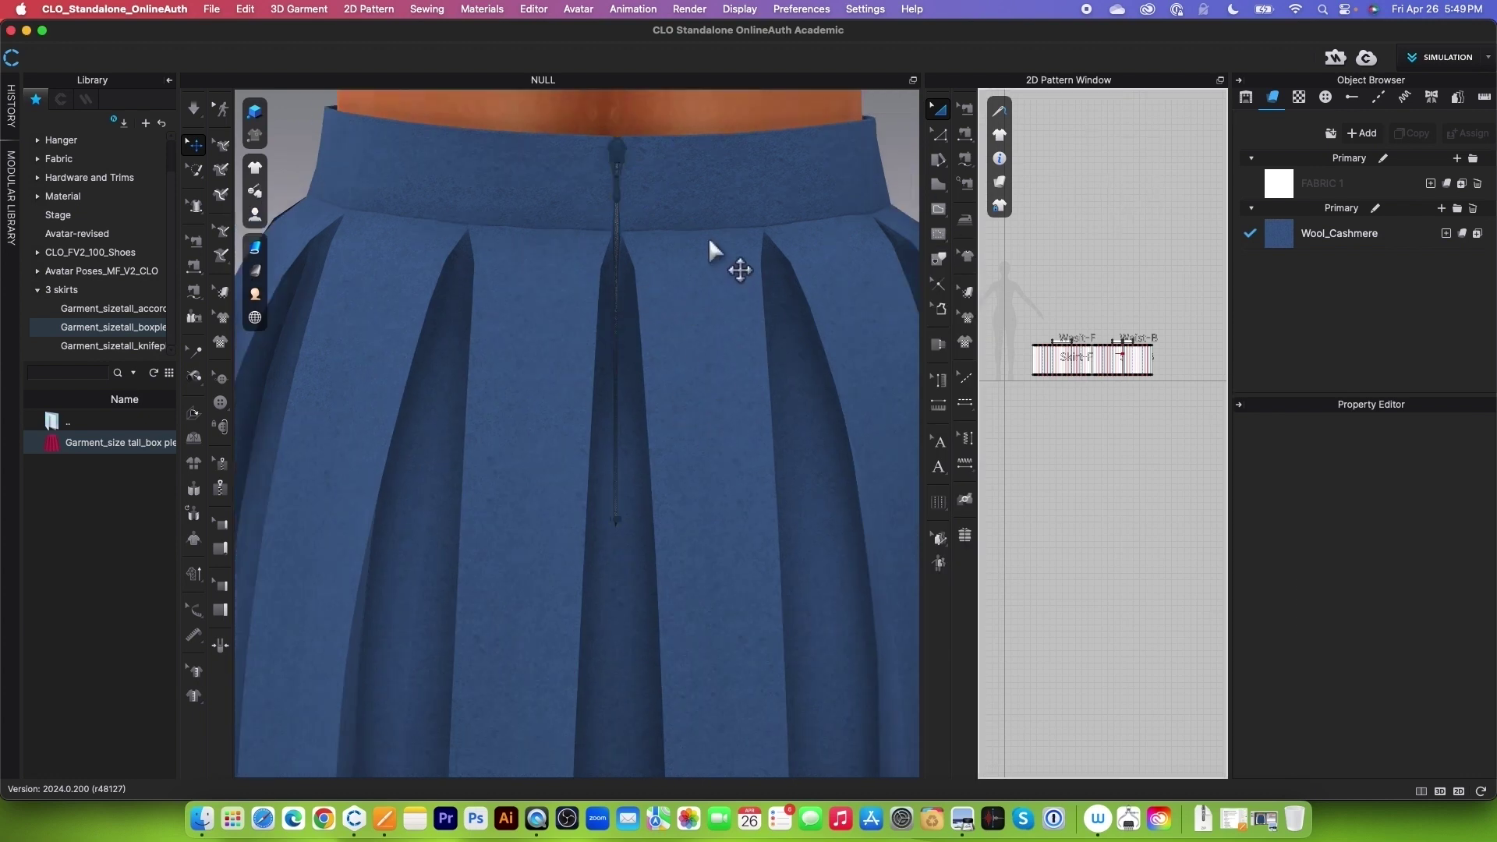
Select all the skirt and waistband pattern pieces and set their additional rendering thickness to 1.5 mm.
scroll(718, 250, down, 5)
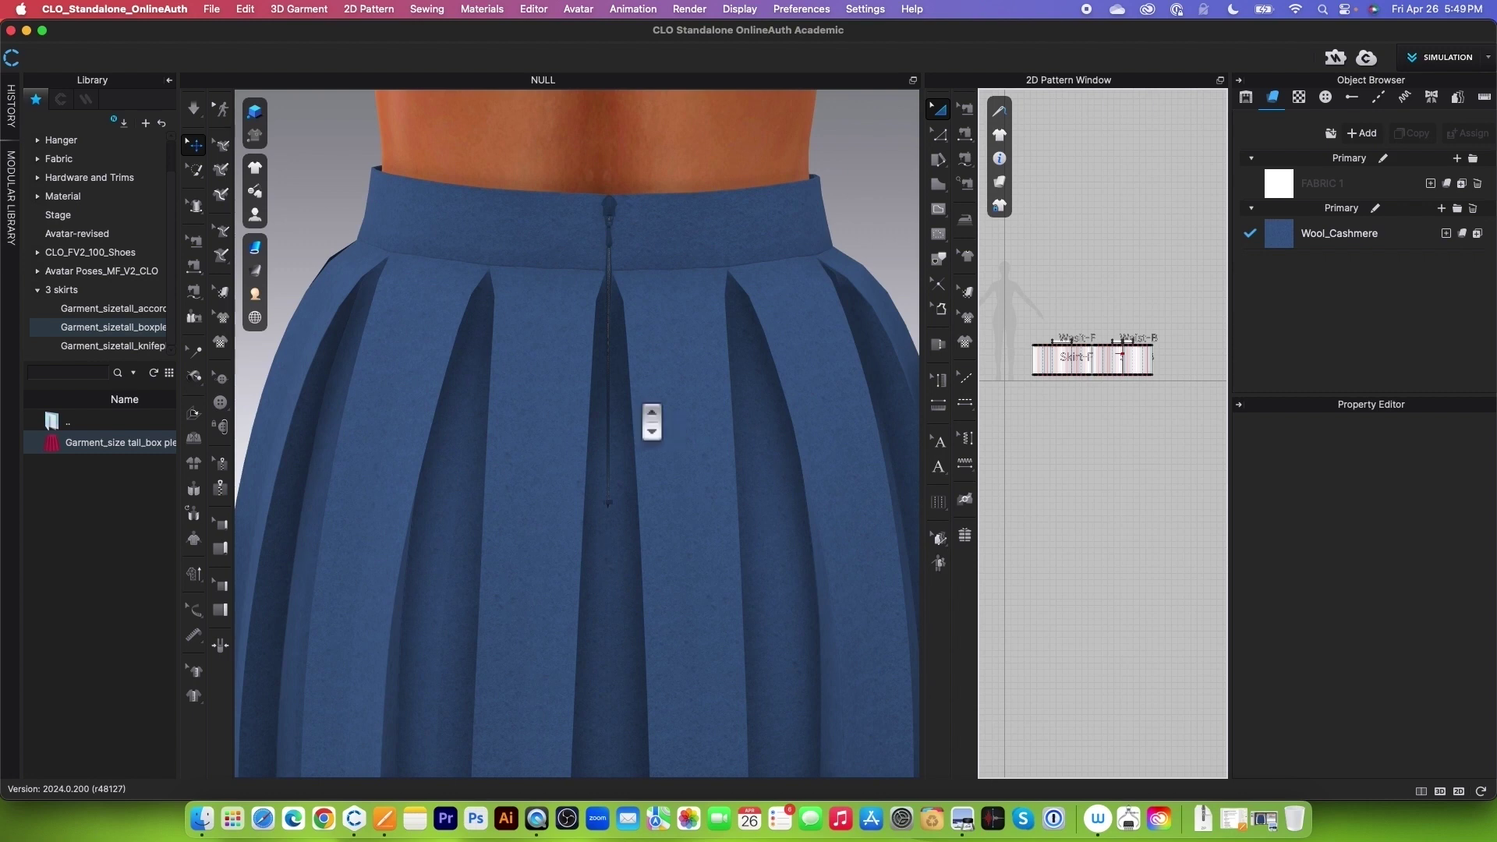
scroll(651, 421, up, 10)
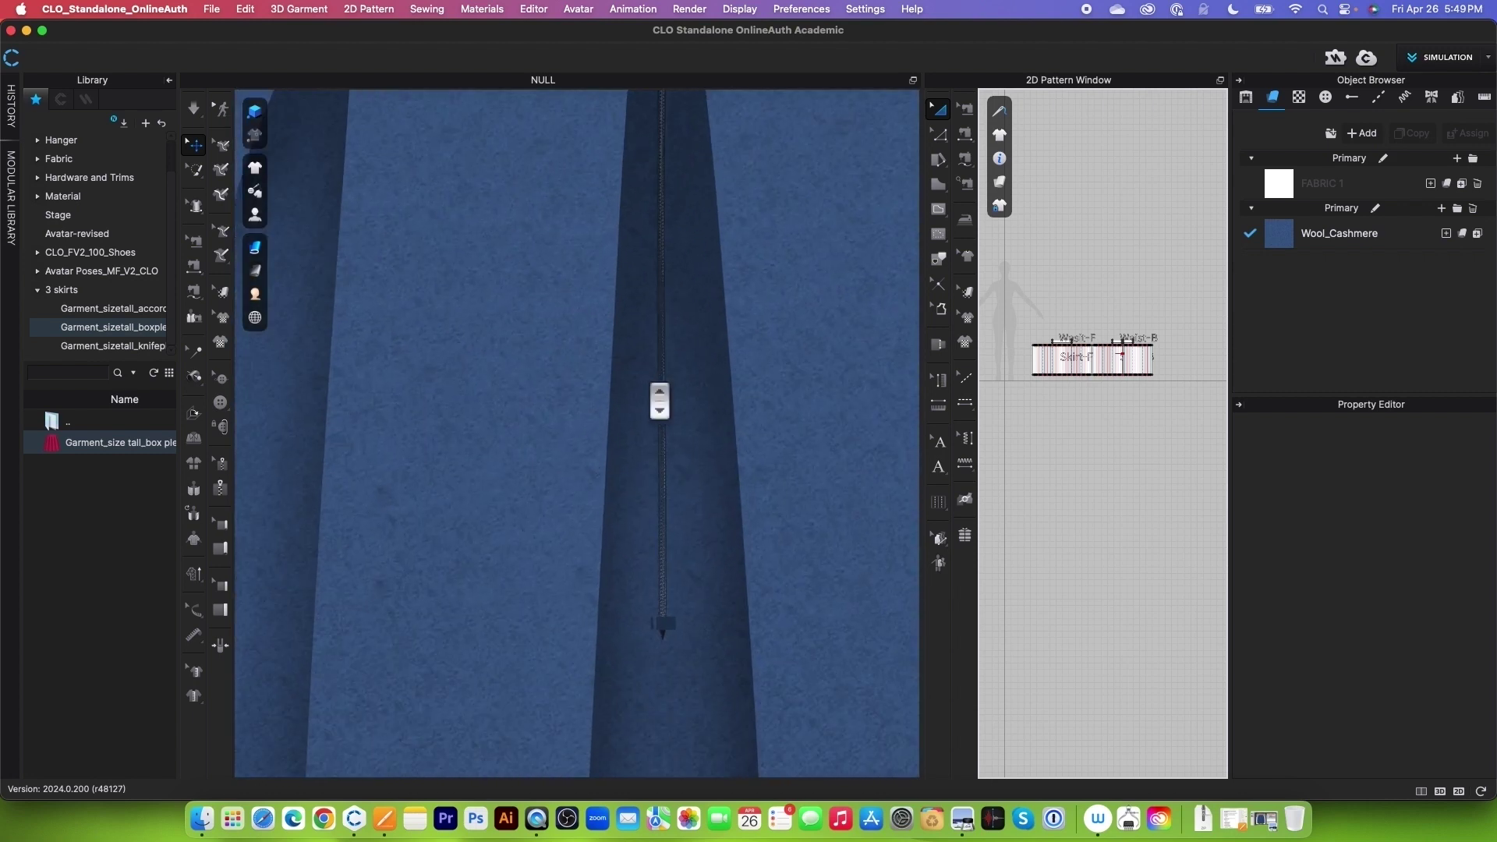
scroll(645, 374, down, 8)
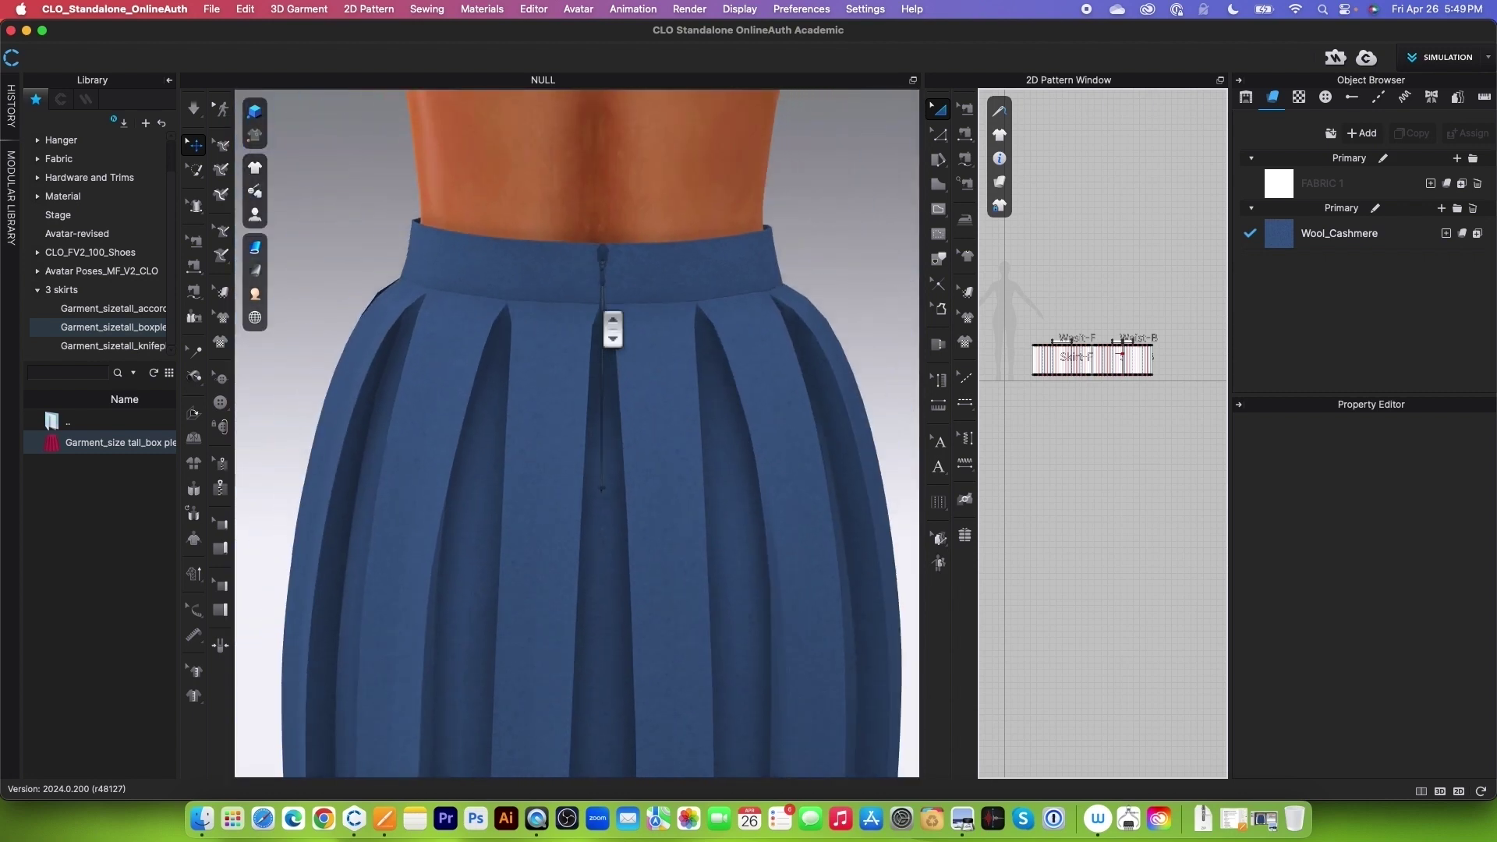
scroll(613, 328, down, 8)
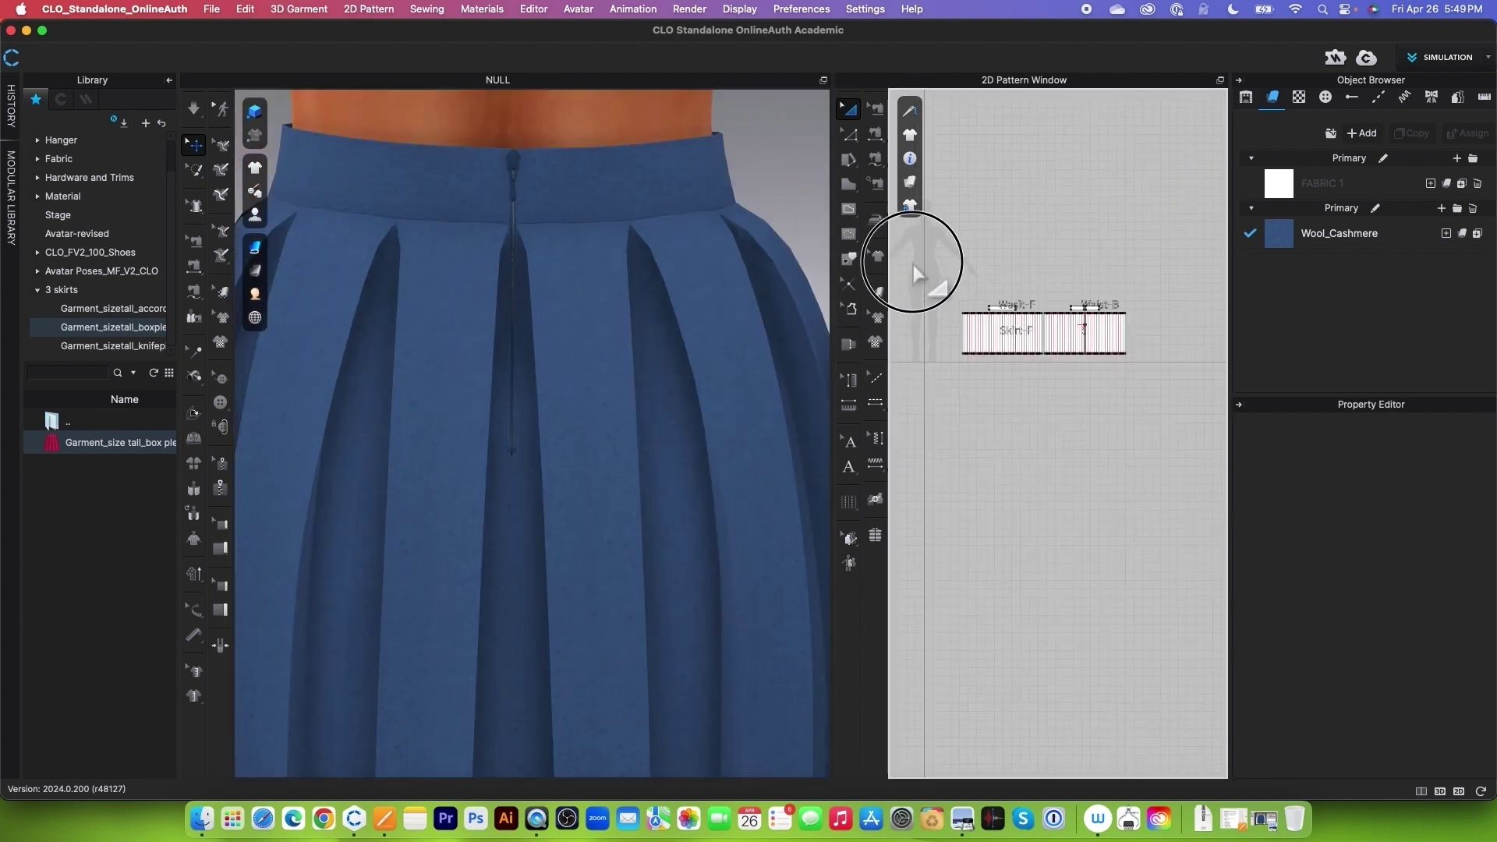
drag(912, 264, 1152, 400)
scroll(1325, 686, down, 5)
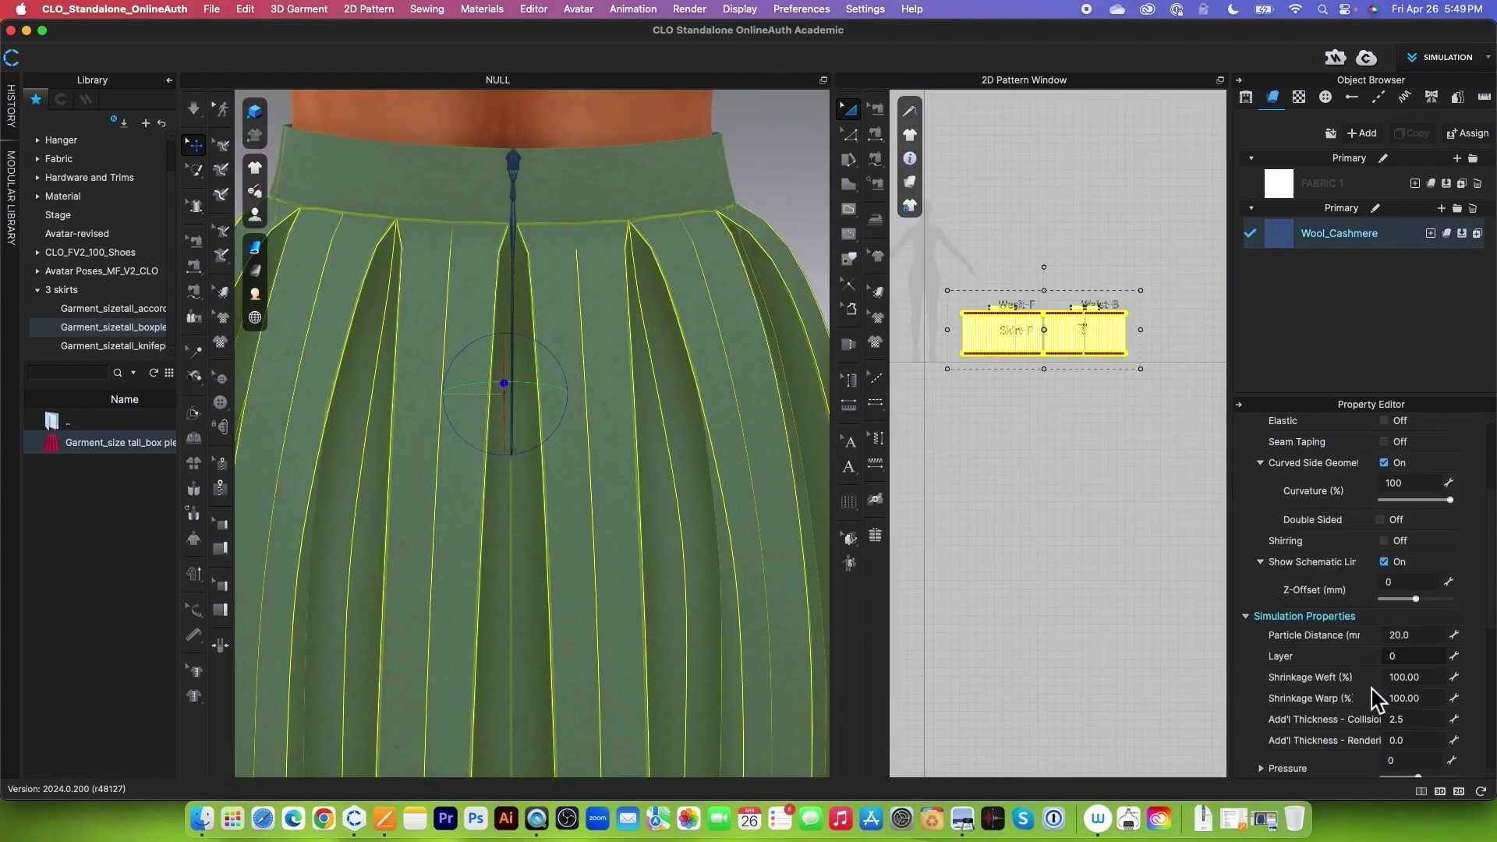
scroll(1376, 699, down, 3)
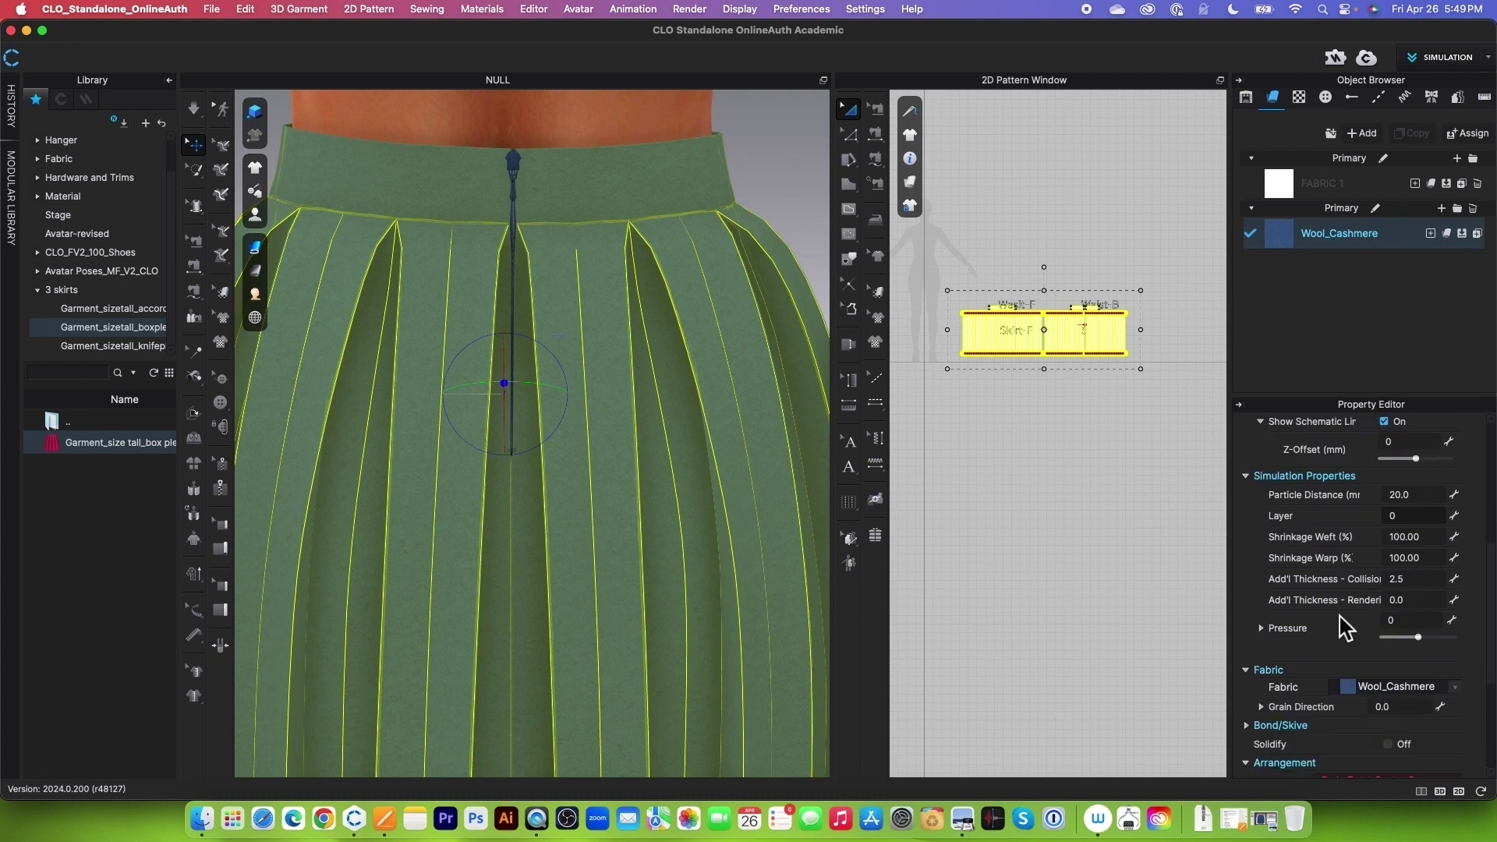
click(1432, 601)
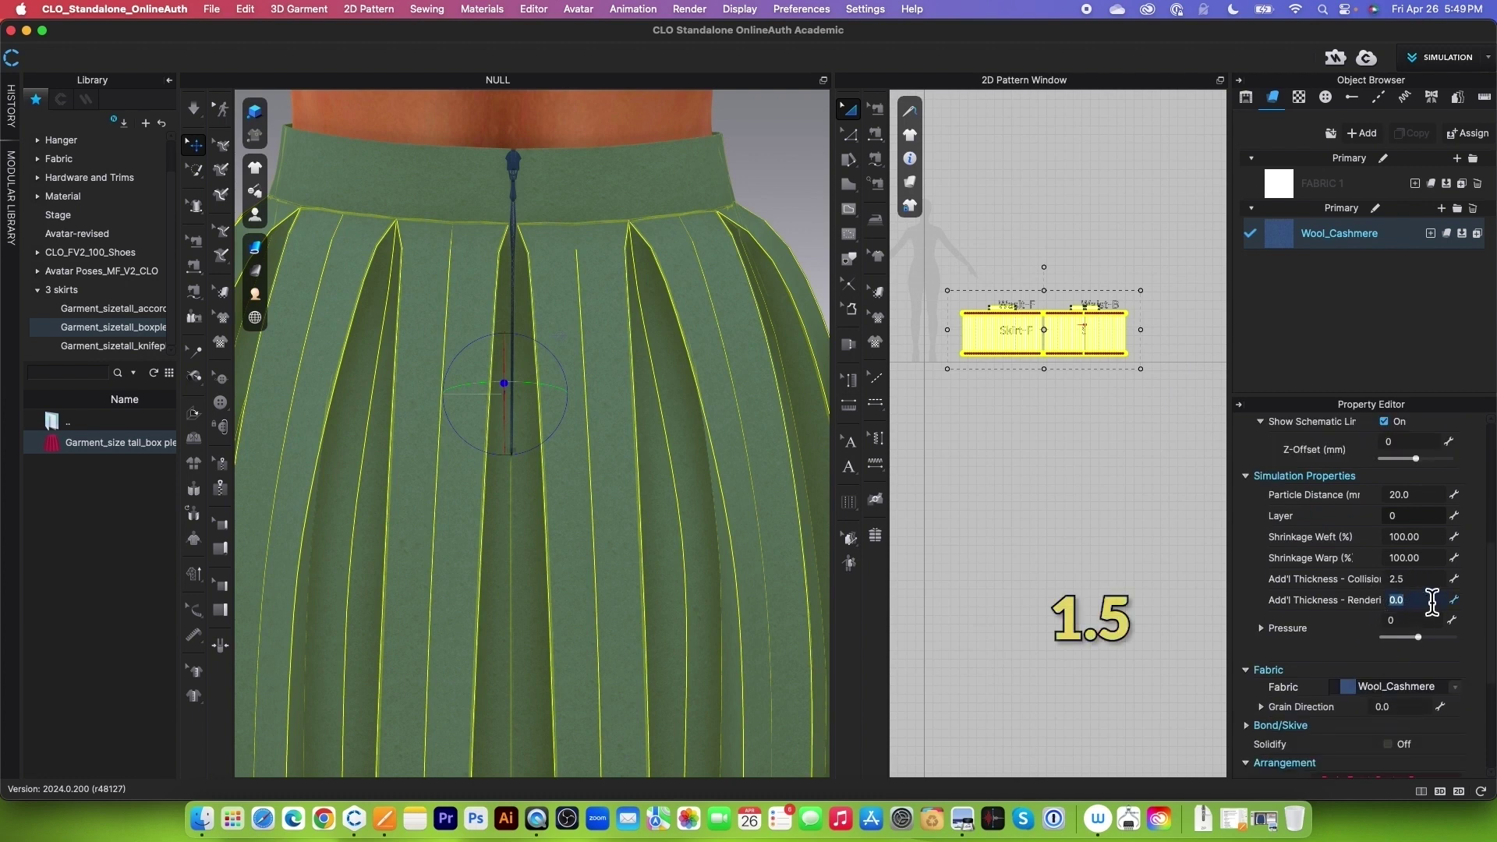
text(1.5)
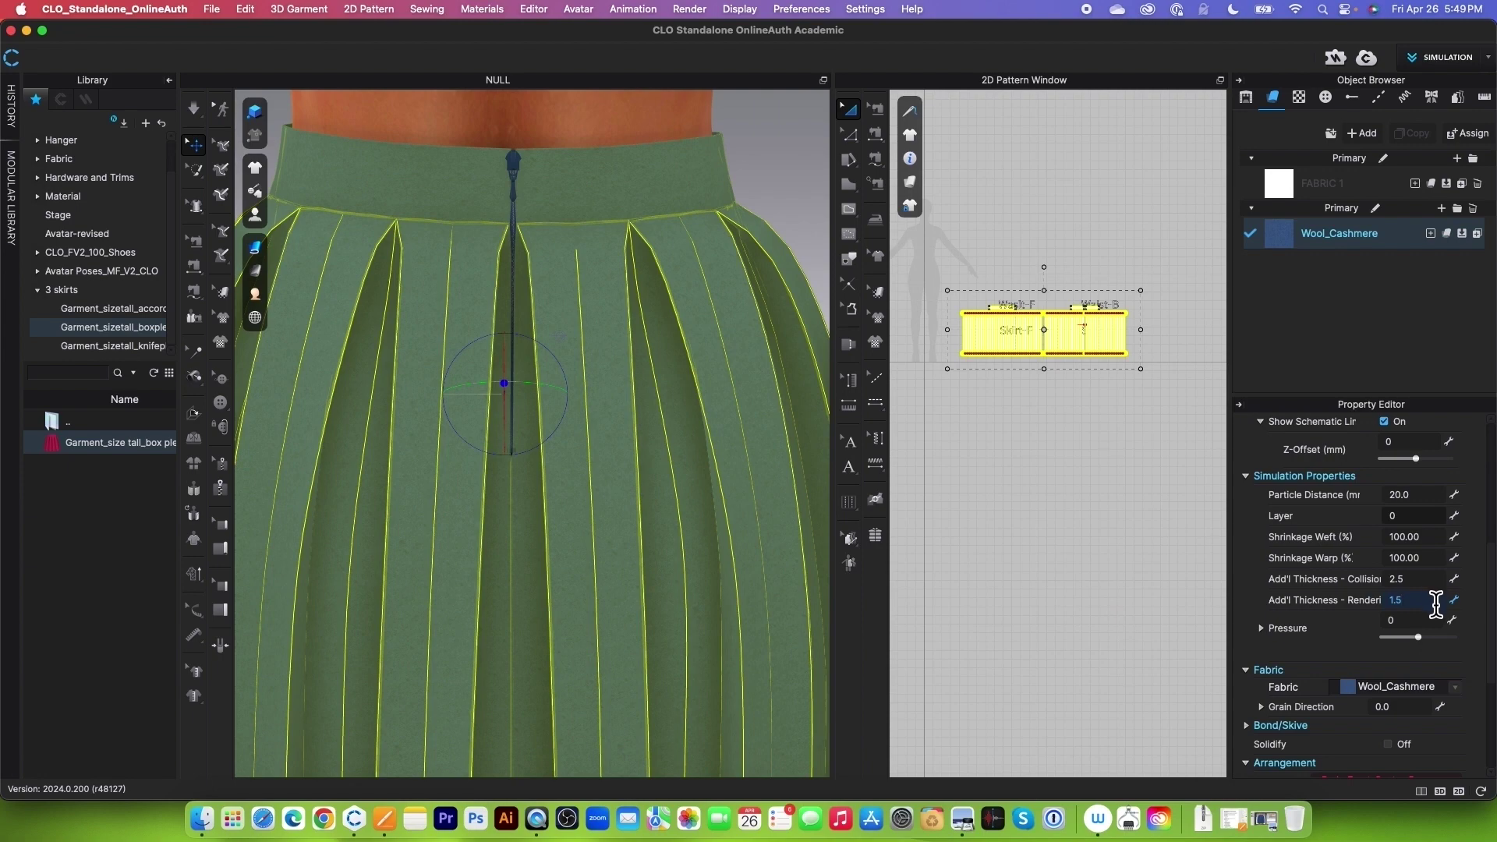
key(Return)
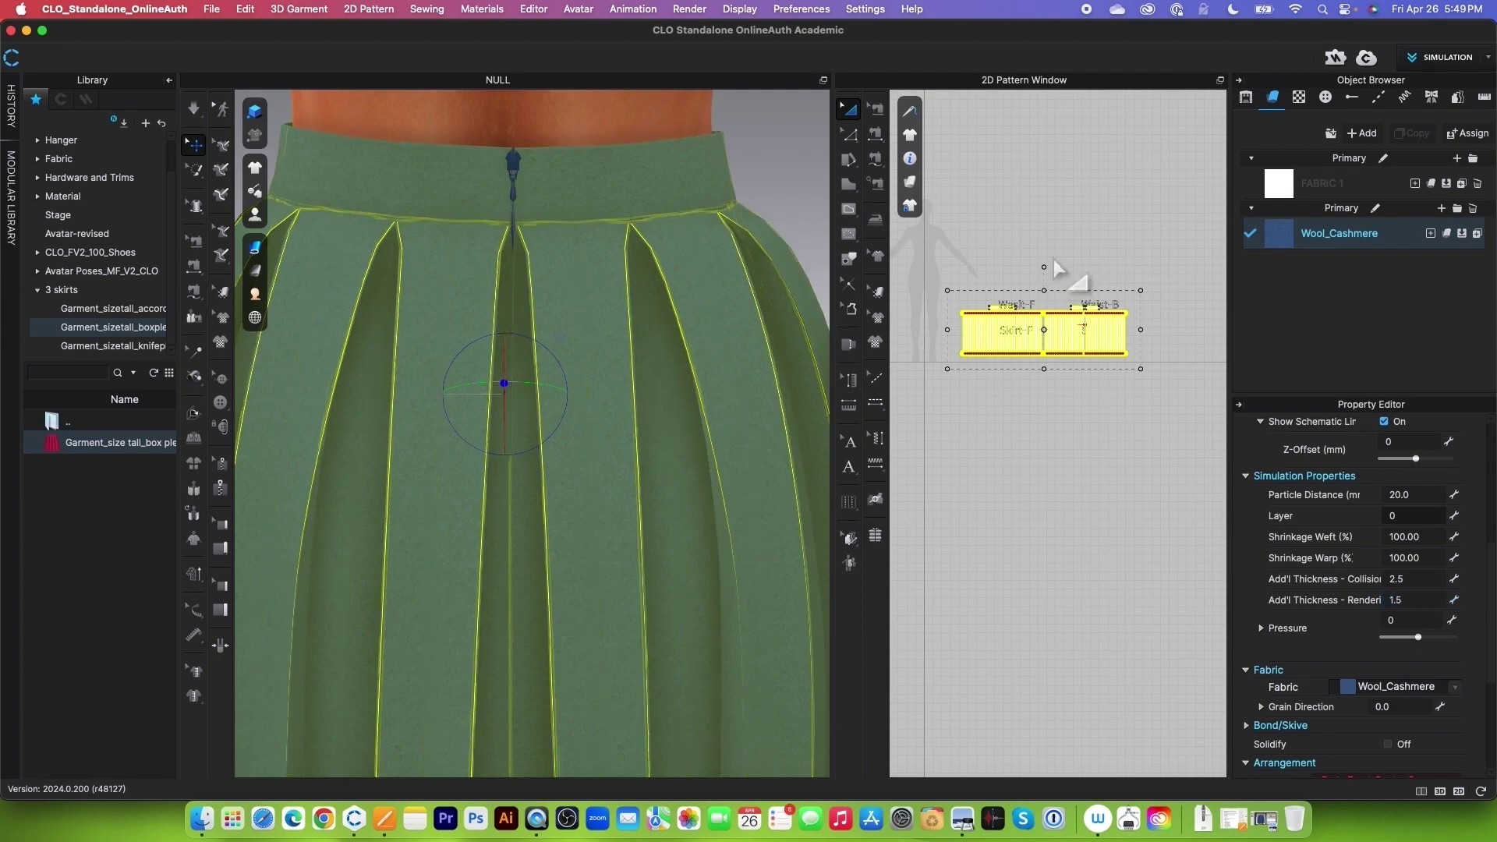
Reselect all the skirt and waistband pattern pieces and strengthen them.
click(1006, 278)
drag(952, 263, 1209, 409)
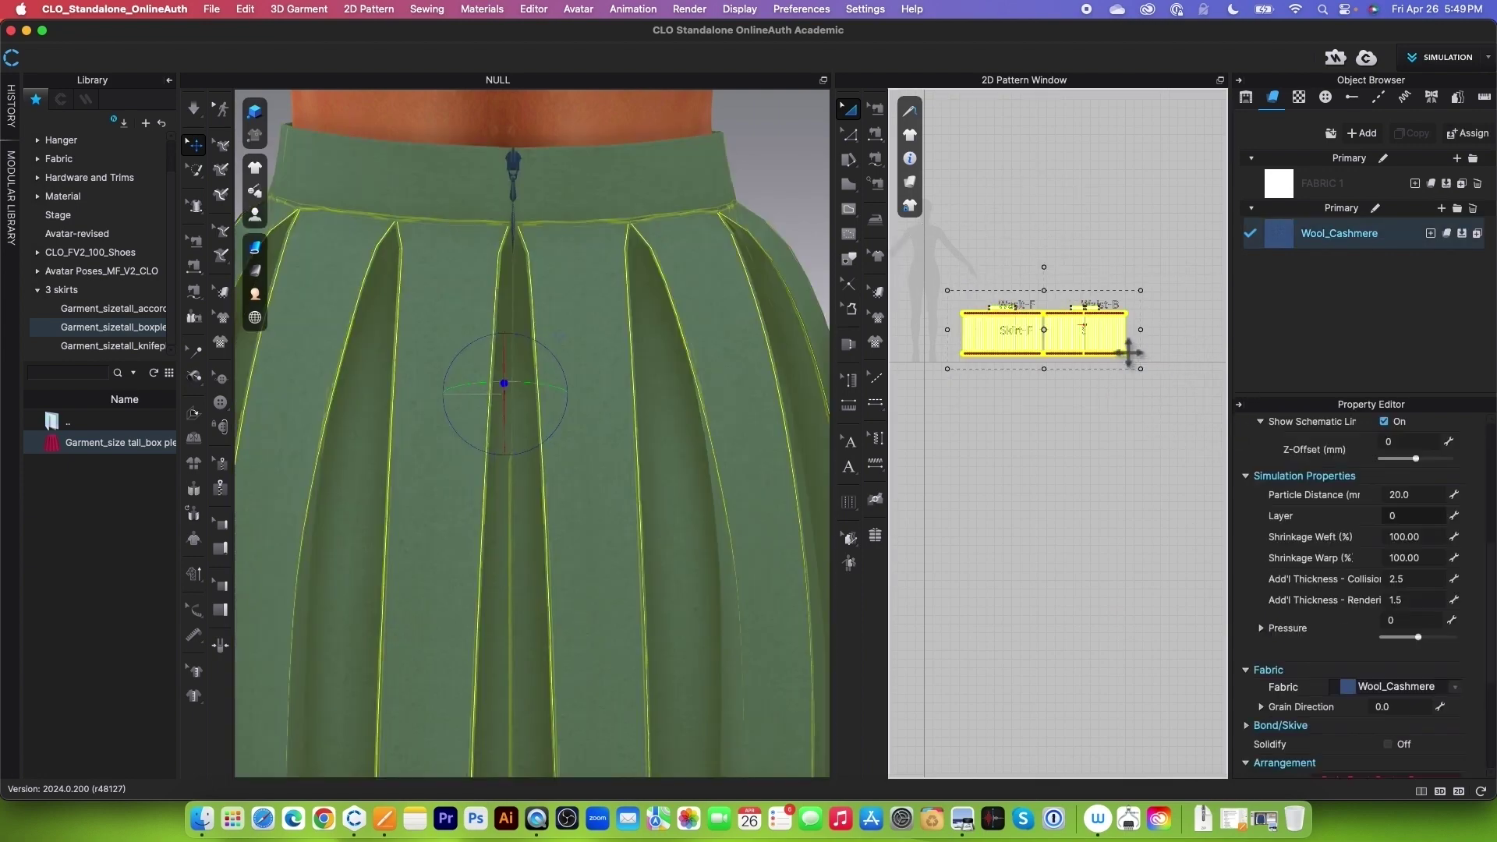
right_click(1130, 348)
click(1187, 512)
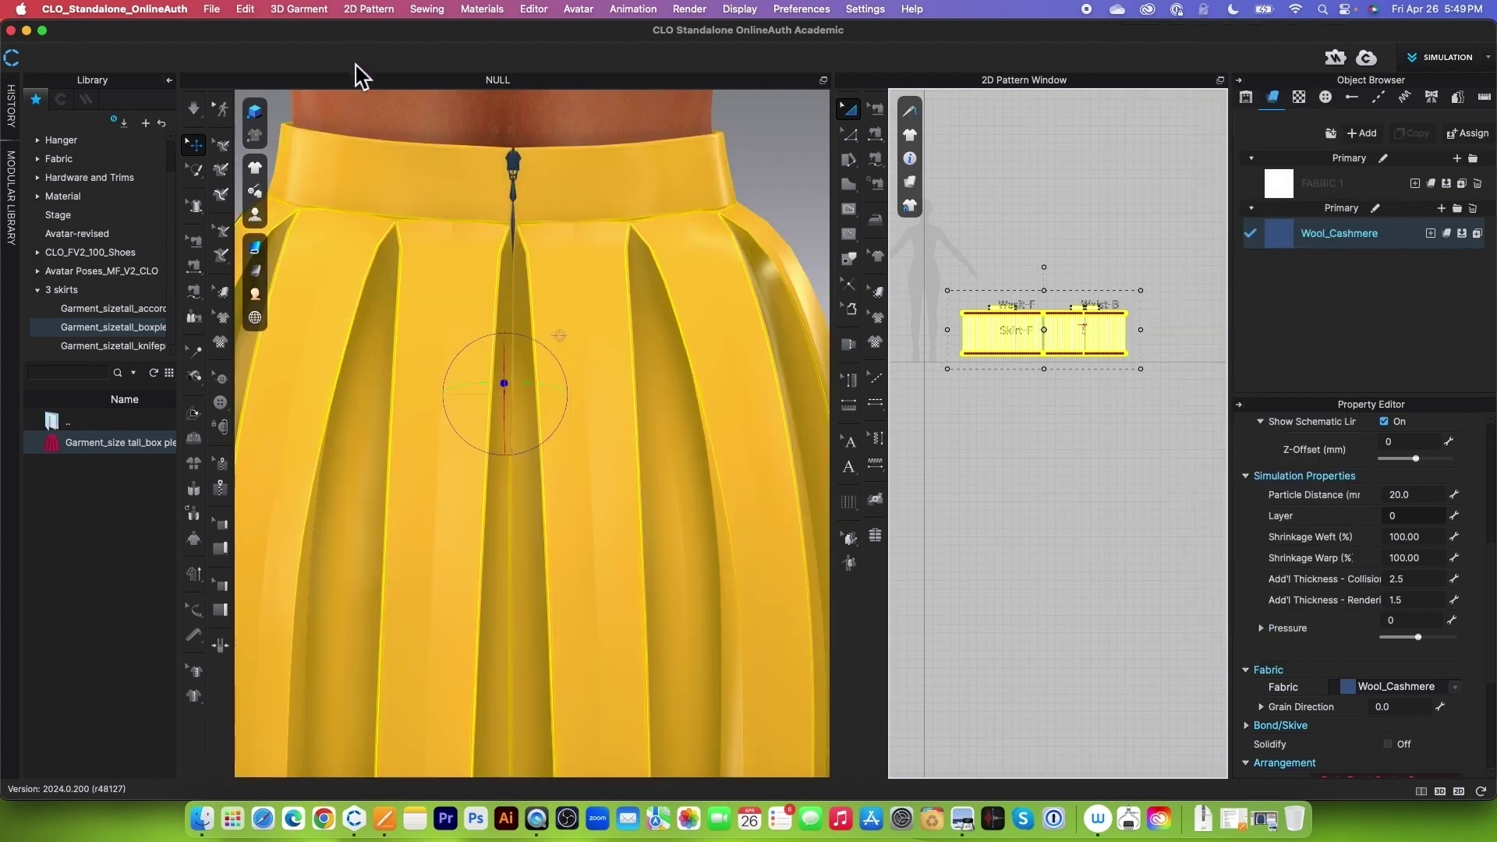
Remove the strengthening from all the skirt and waistband pattern pieces and clear the selection.
click(187, 81)
click(193, 144)
drag(1166, 428, 1105, 354)
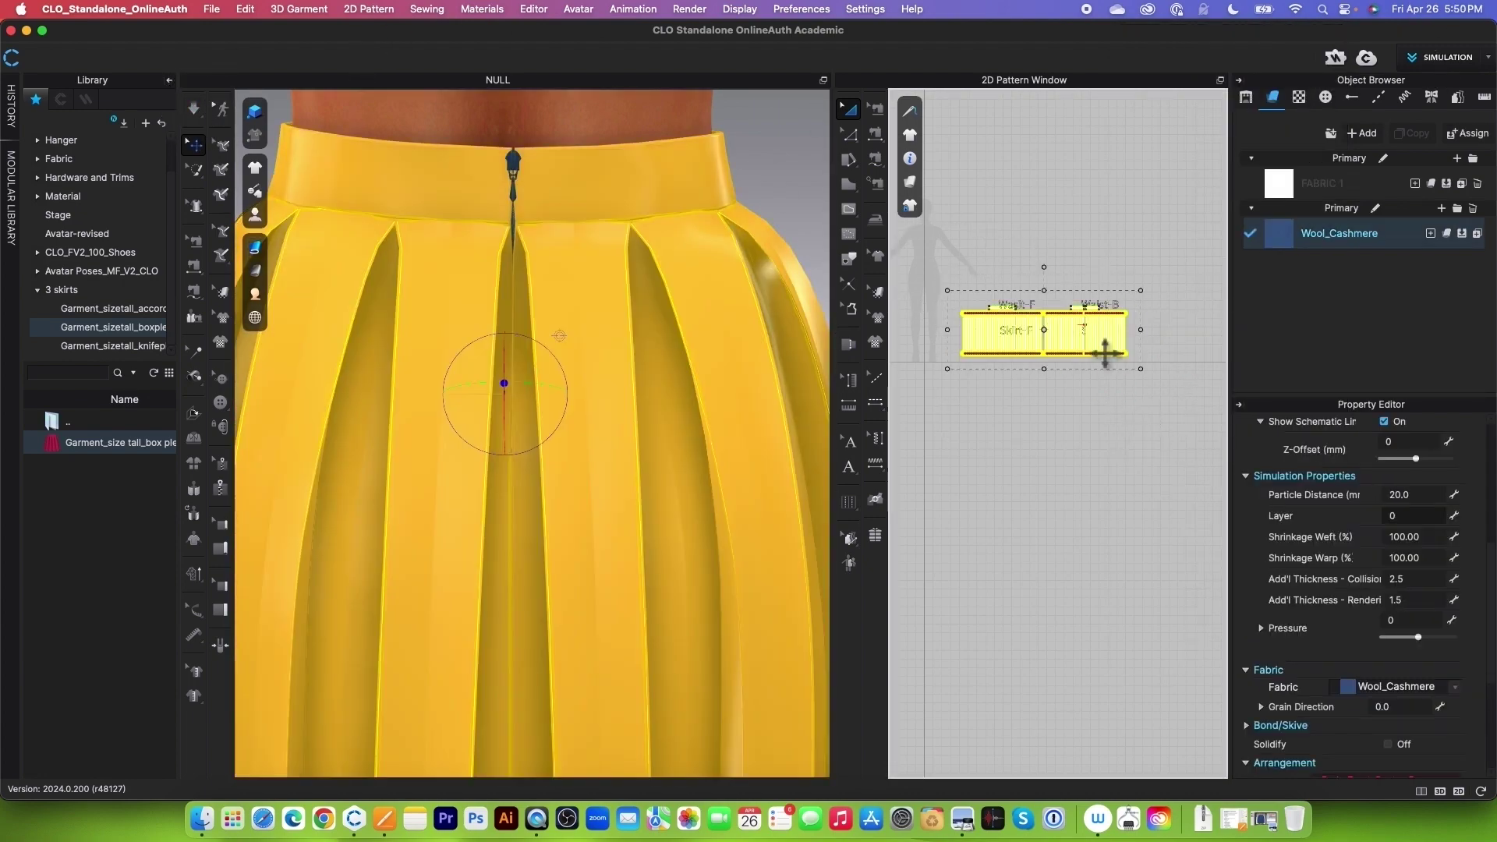
right_click(1105, 353)
click(1169, 518)
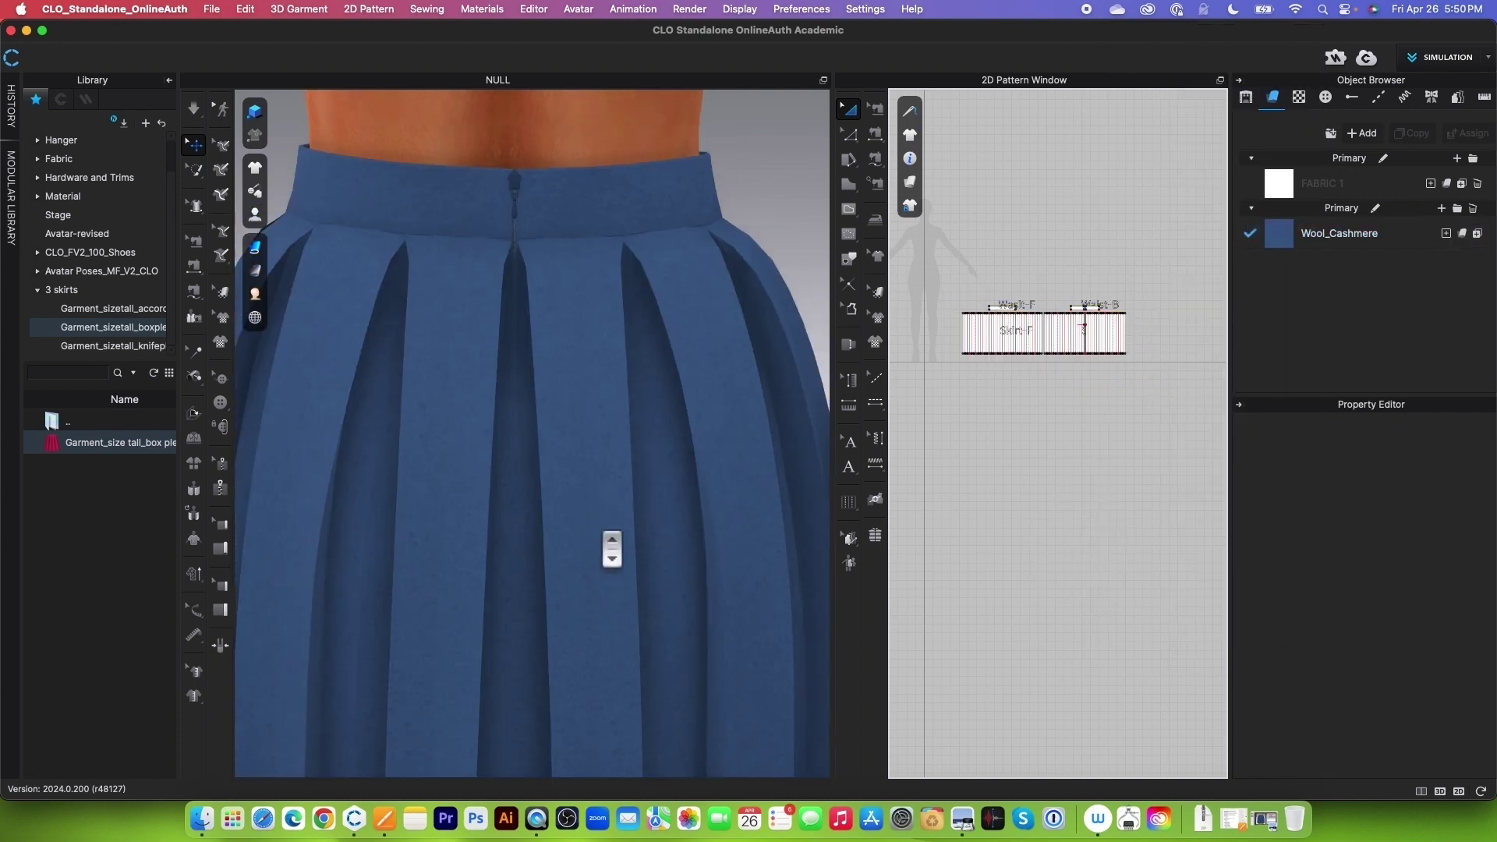
Widen the 2D pattern view by narrowing the 3D view, keeping the whole skirt in sight beside the enlarged flat pattern pieces.
scroll(612, 550, down, 10)
scroll(953, 355, up, 3)
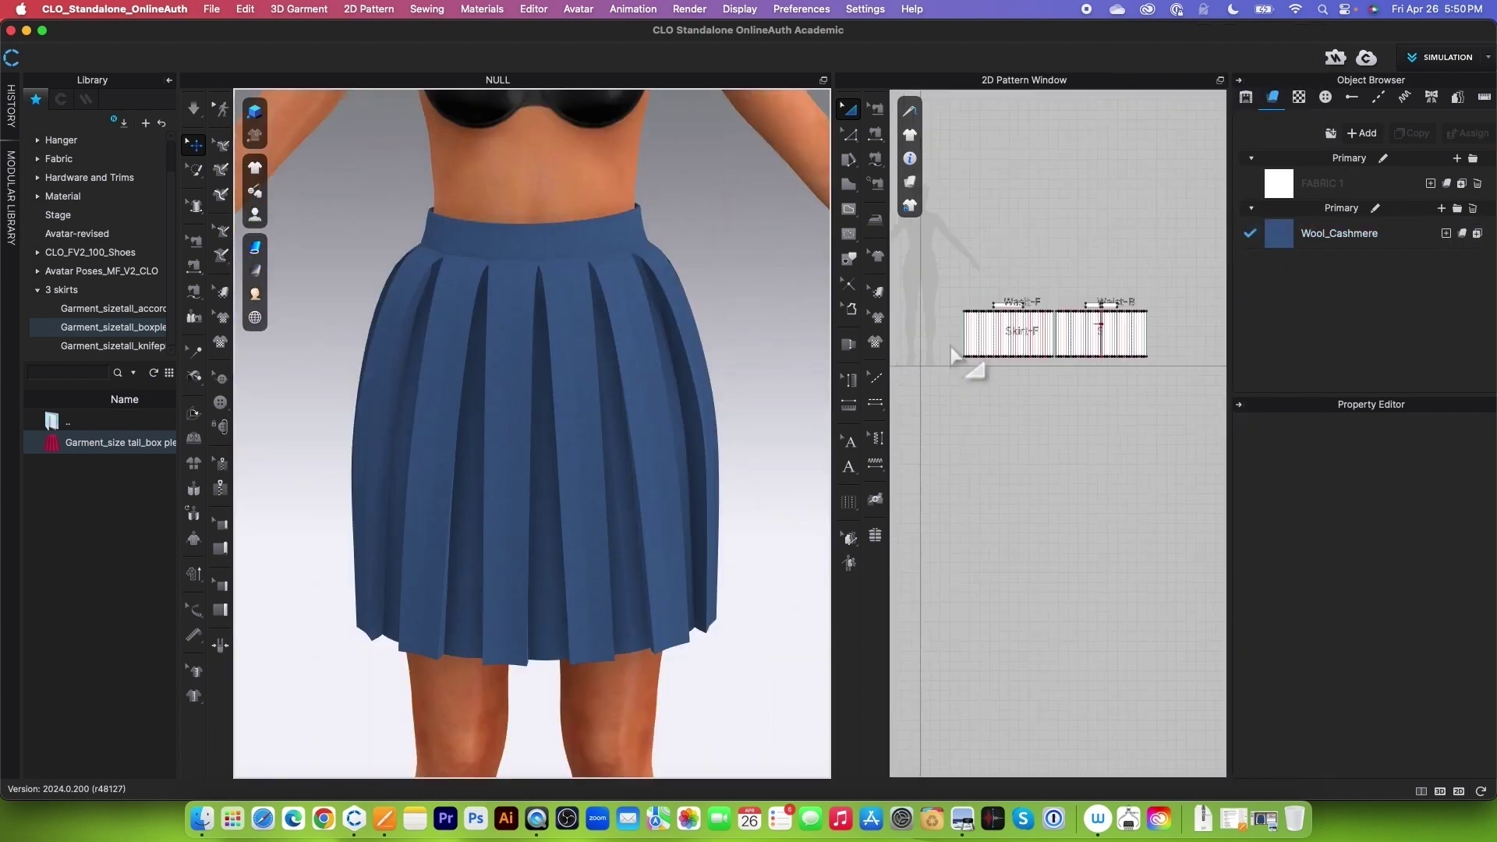
scroll(953, 354, up, 2)
scroll(1105, 400, down, 1)
drag(832, 467, 632, 535)
scroll(956, 324, up, 2)
click(957, 316)
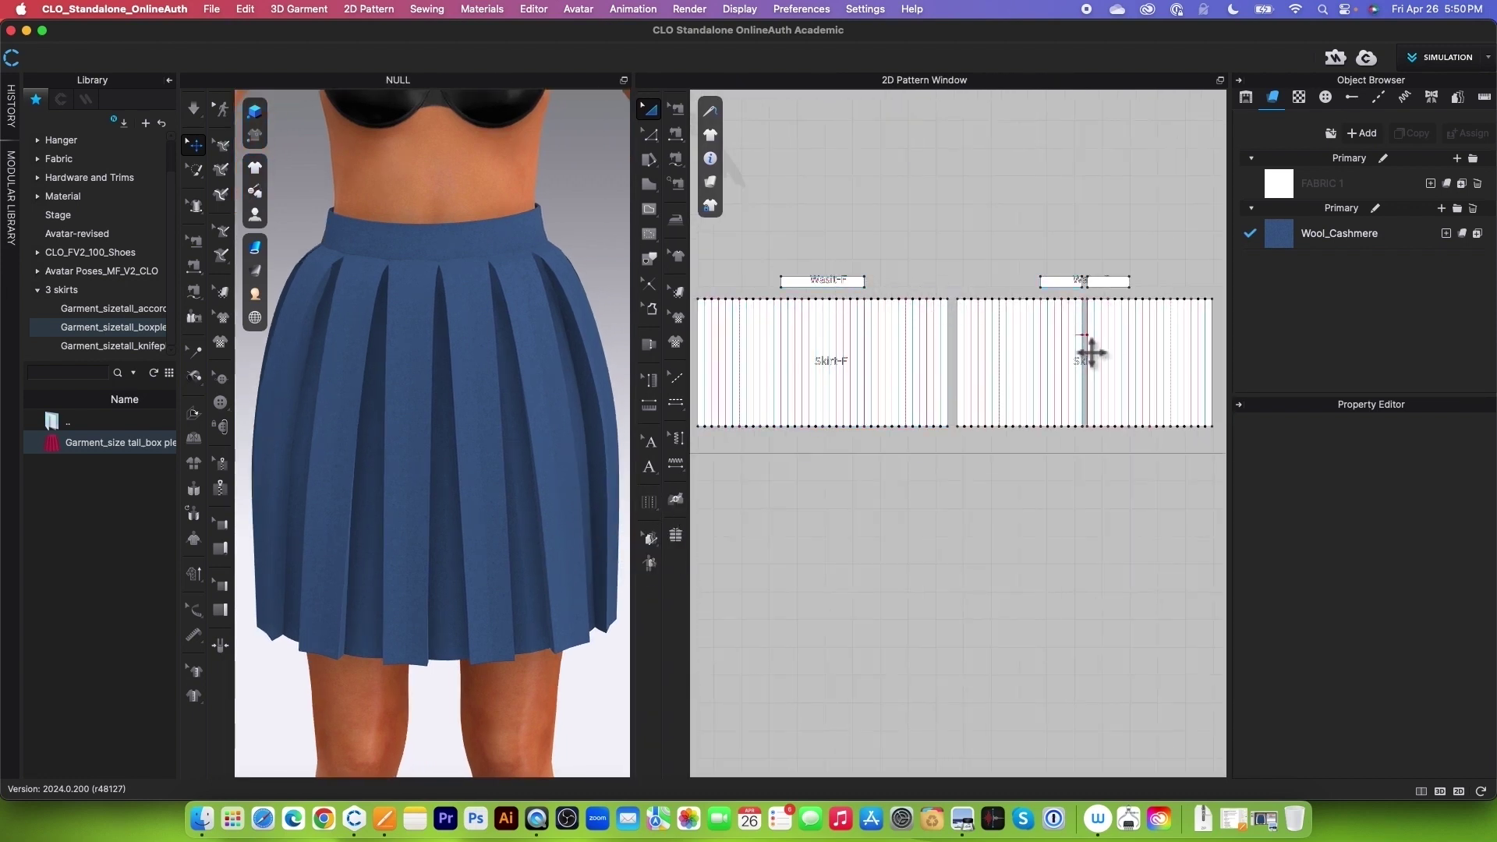
scroll(863, 307, up, 2)
scroll(863, 305, down, 1)
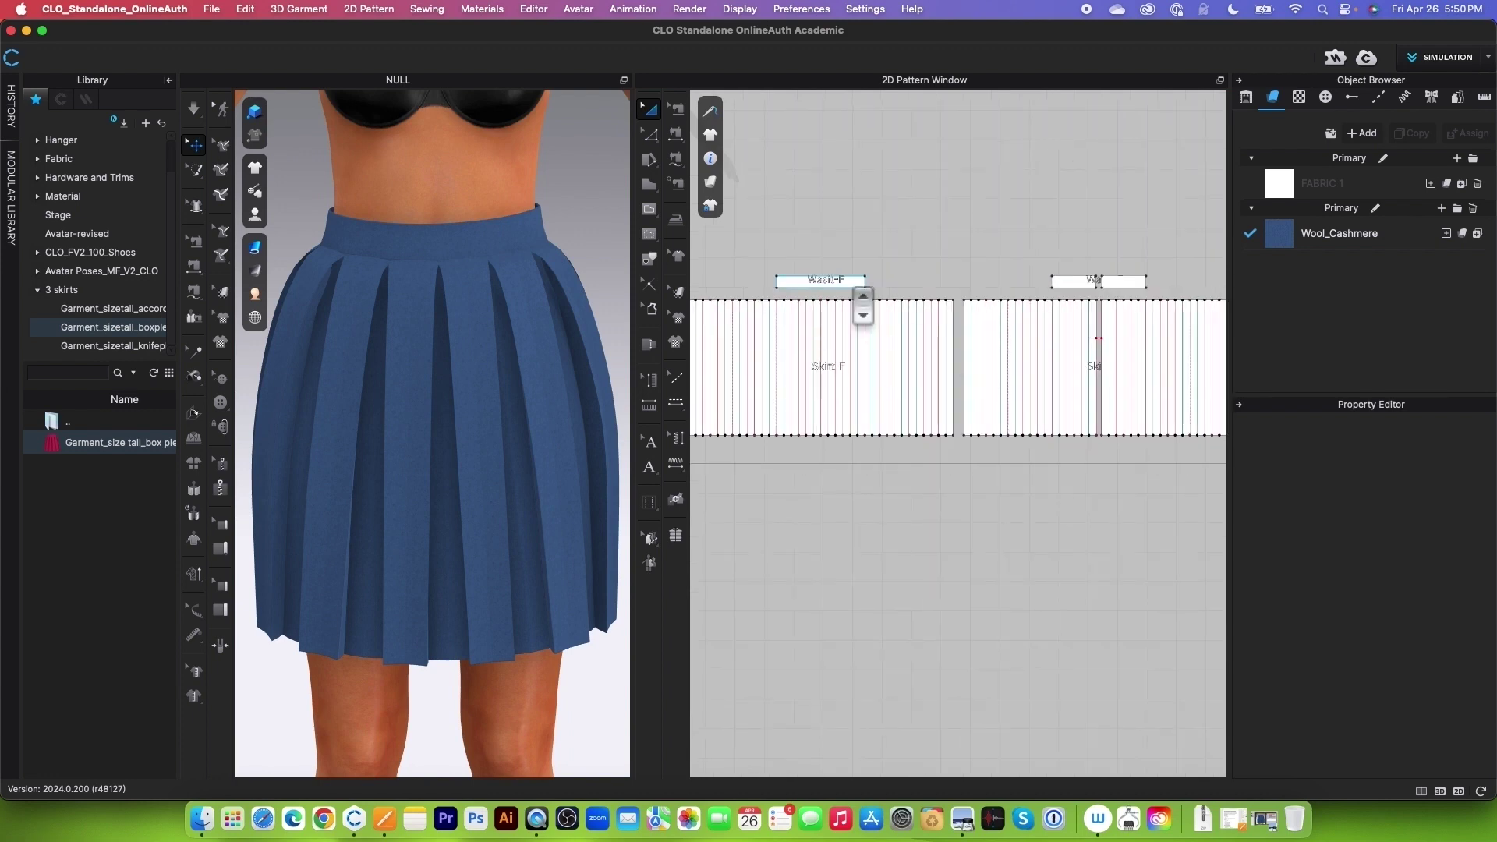
Examine the sewing lines that join the waistband pieces and the skirt pieces at both side seams using Edit Sewing.
click(680, 109)
scroll(892, 301, up, 2)
click(851, 289)
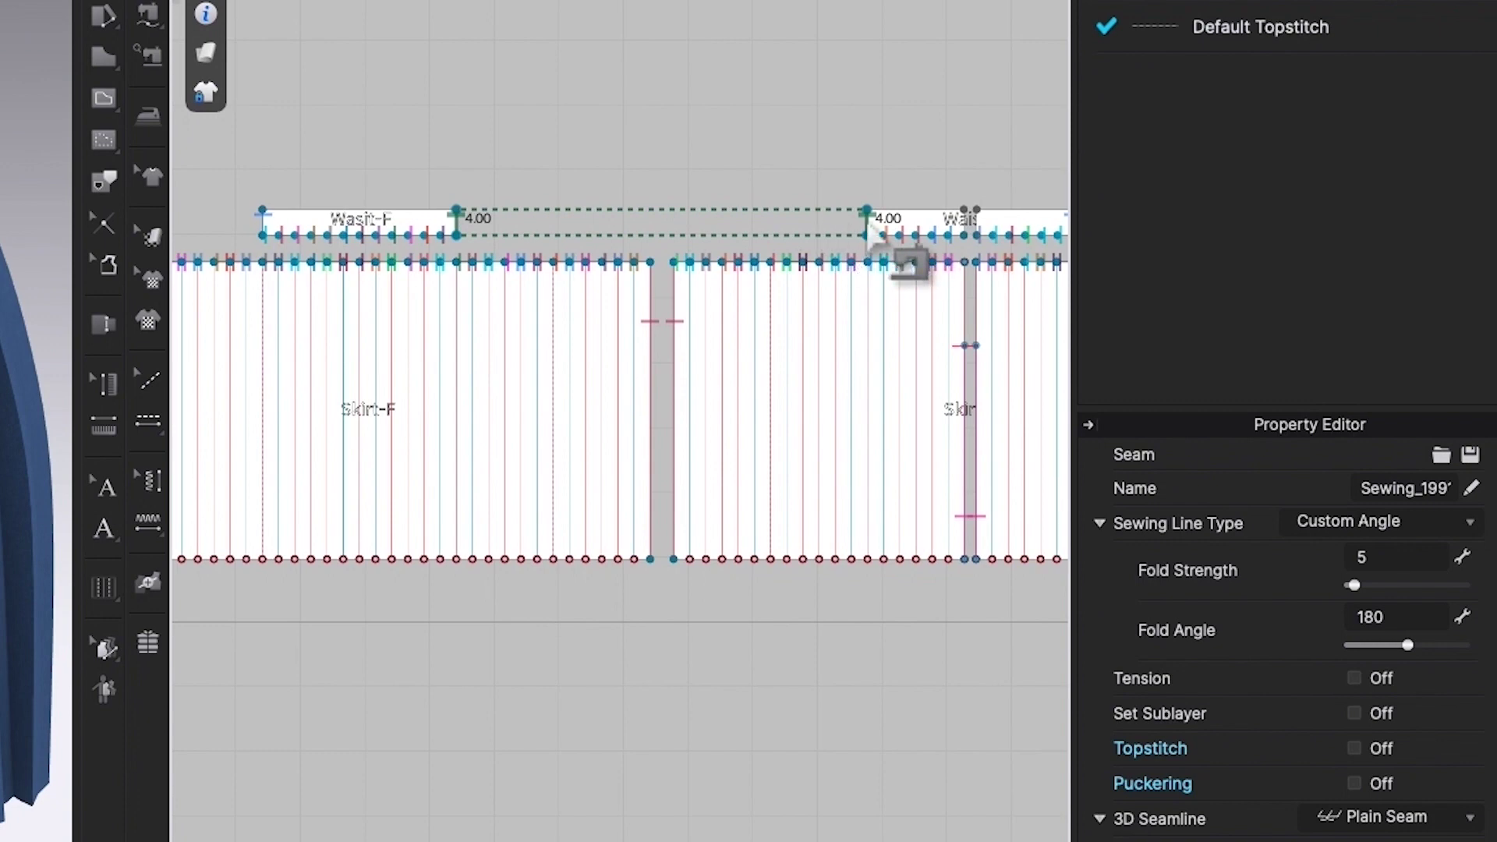
scroll(456, 231, down, 1)
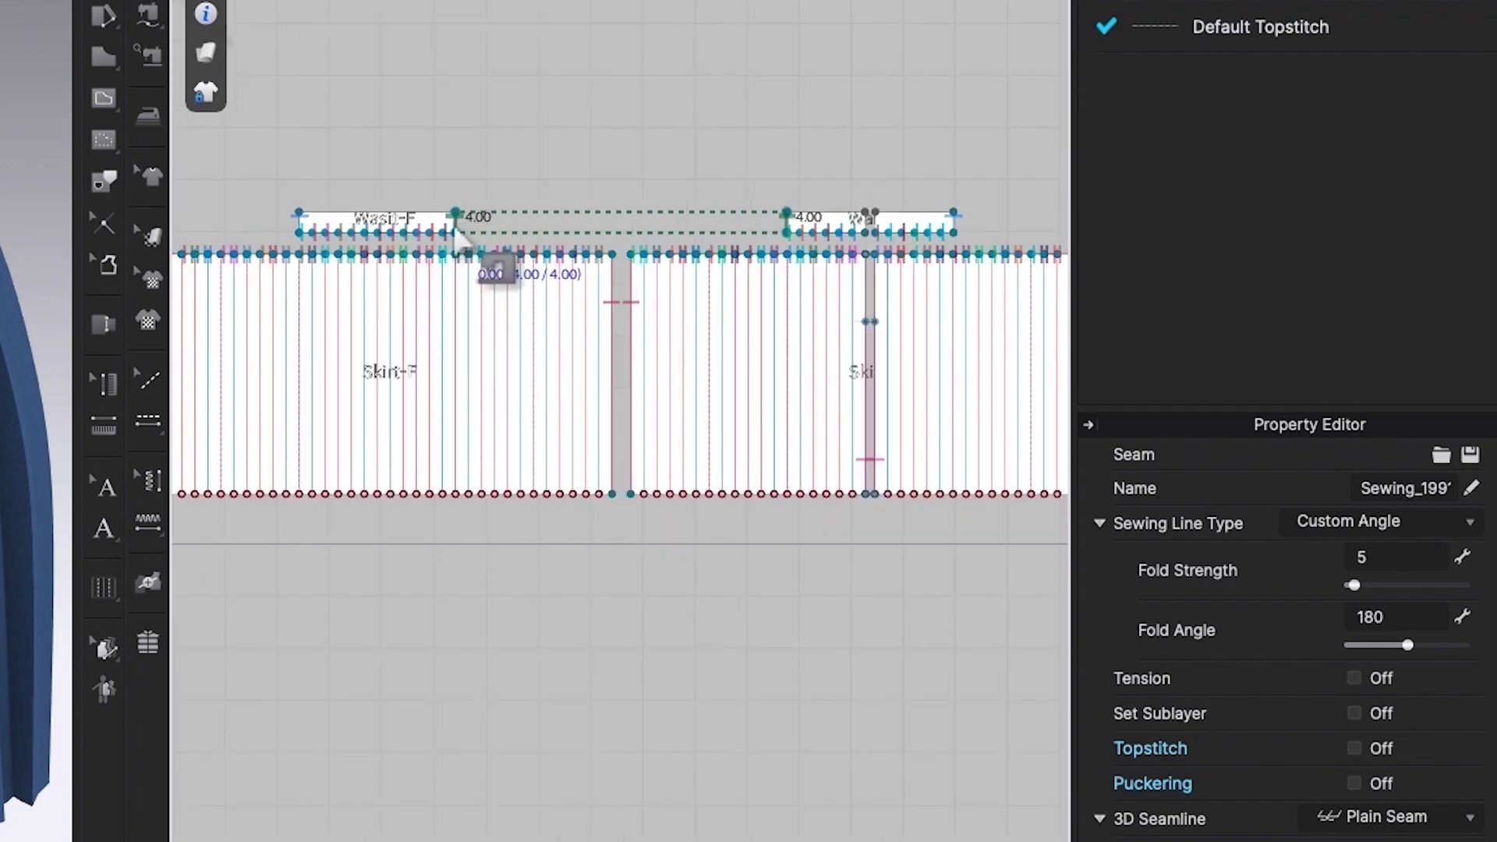
scroll(457, 234, up, 2)
scroll(460, 238, down, 1)
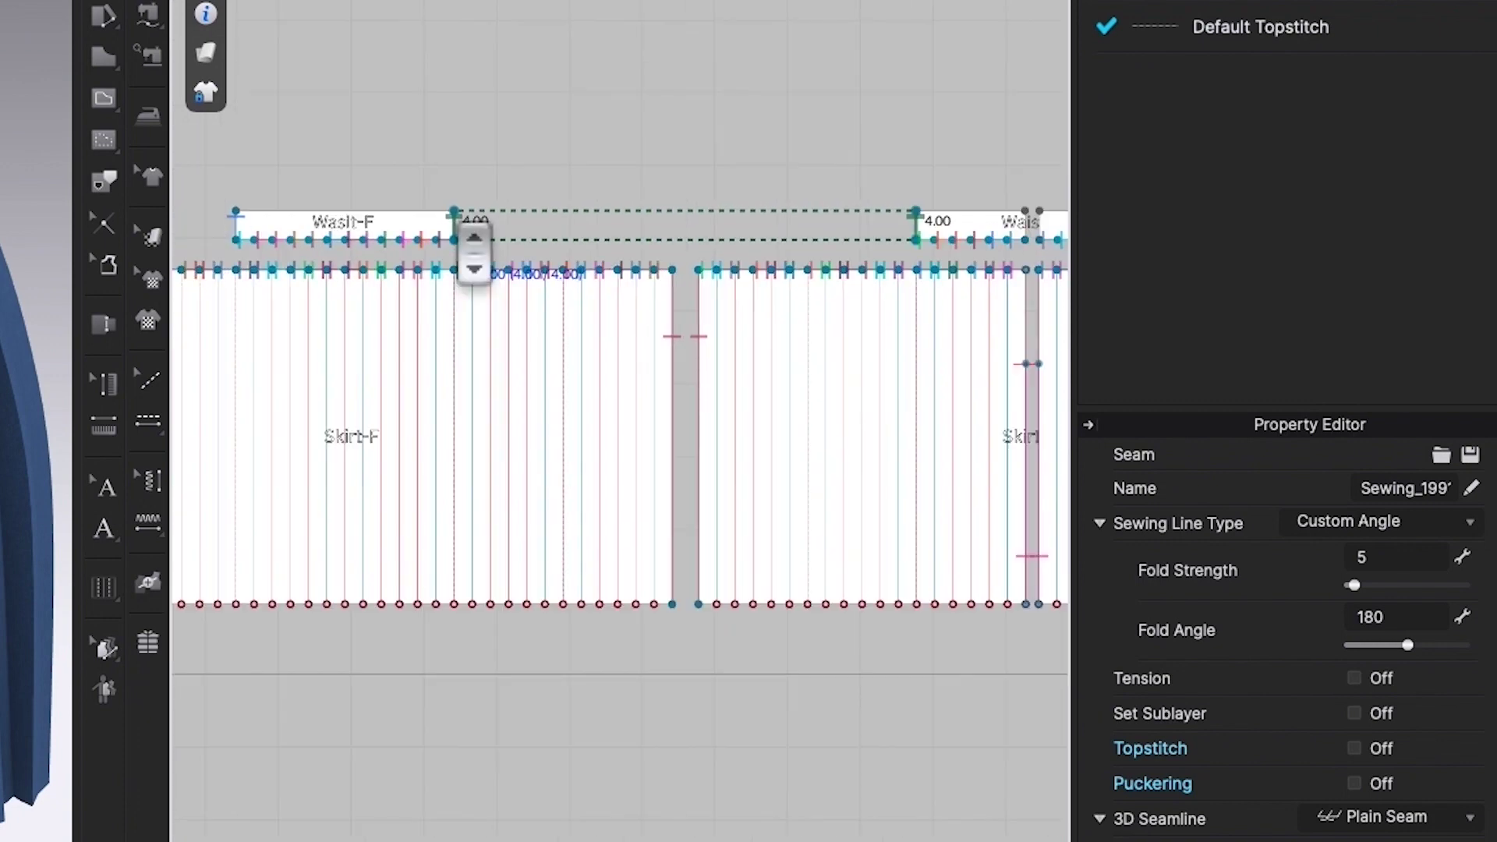
scroll(702, 247, down, 1)
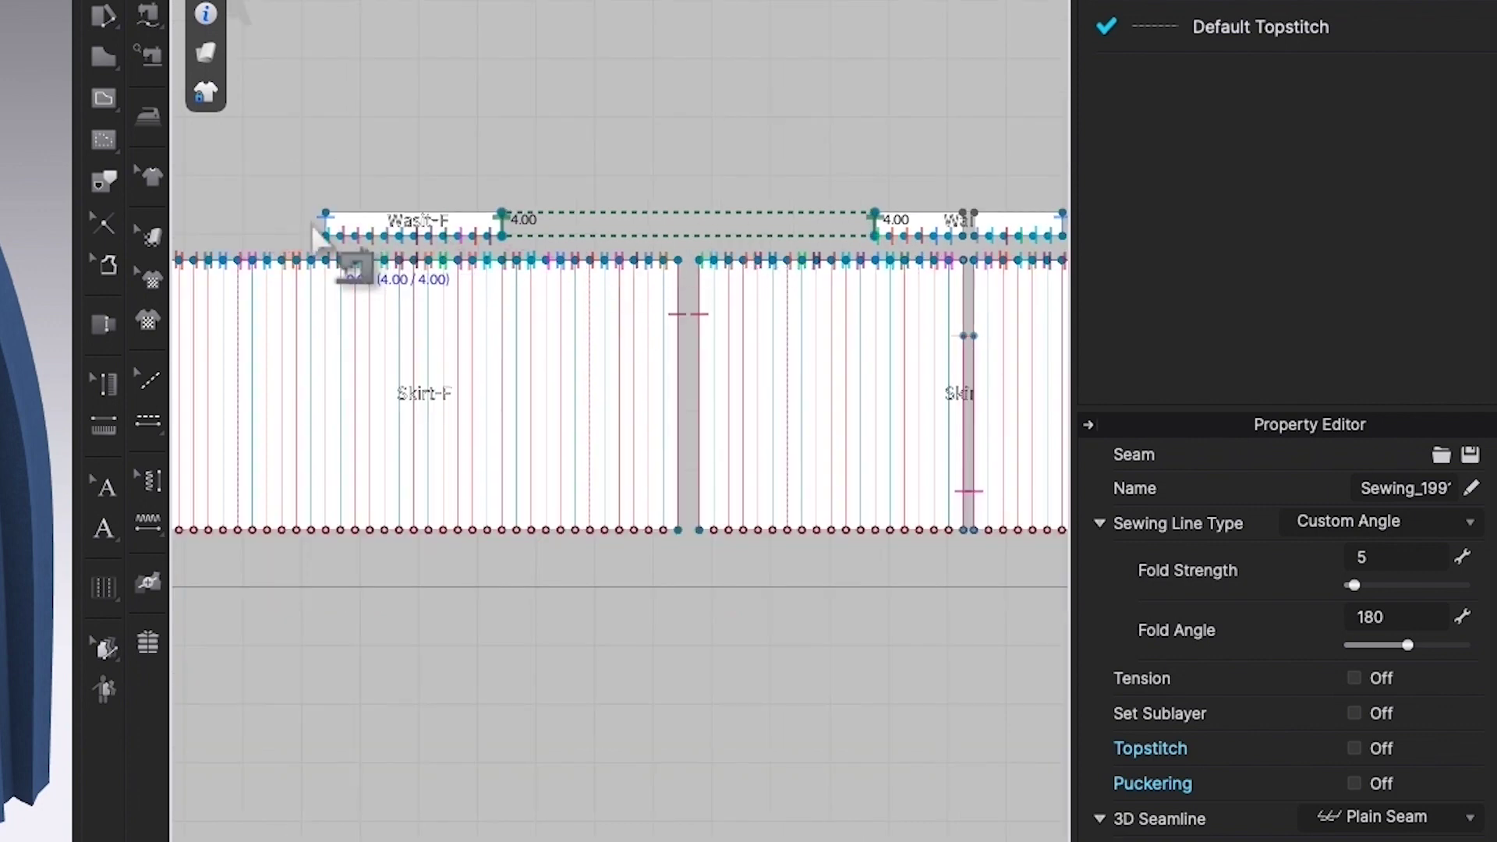
scroll(343, 259, down, 2)
scroll(732, 240, up, 2)
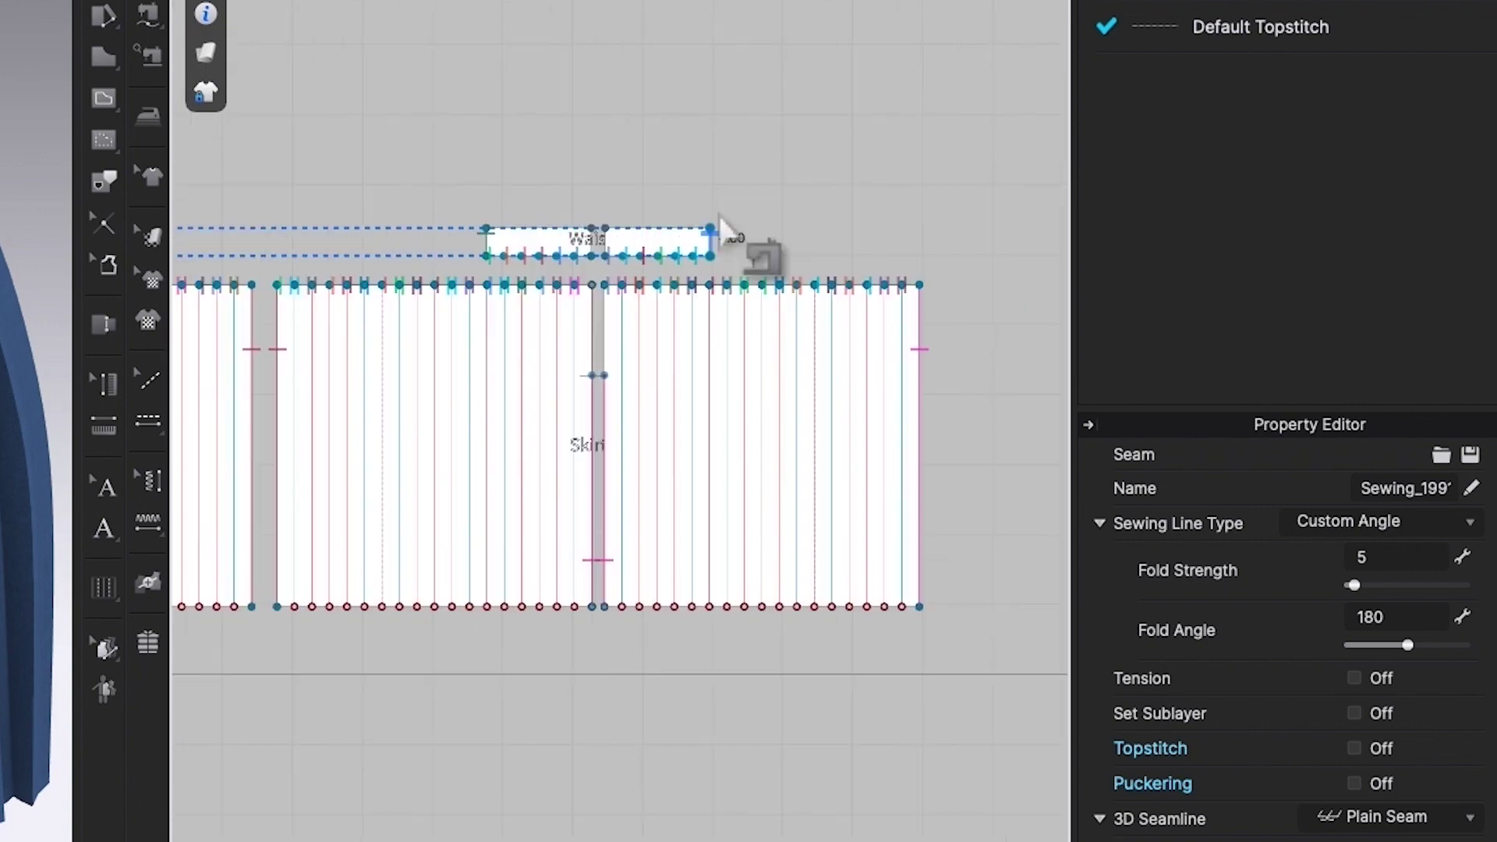
scroll(819, 258, down, 1)
scroll(588, 317, up, 2)
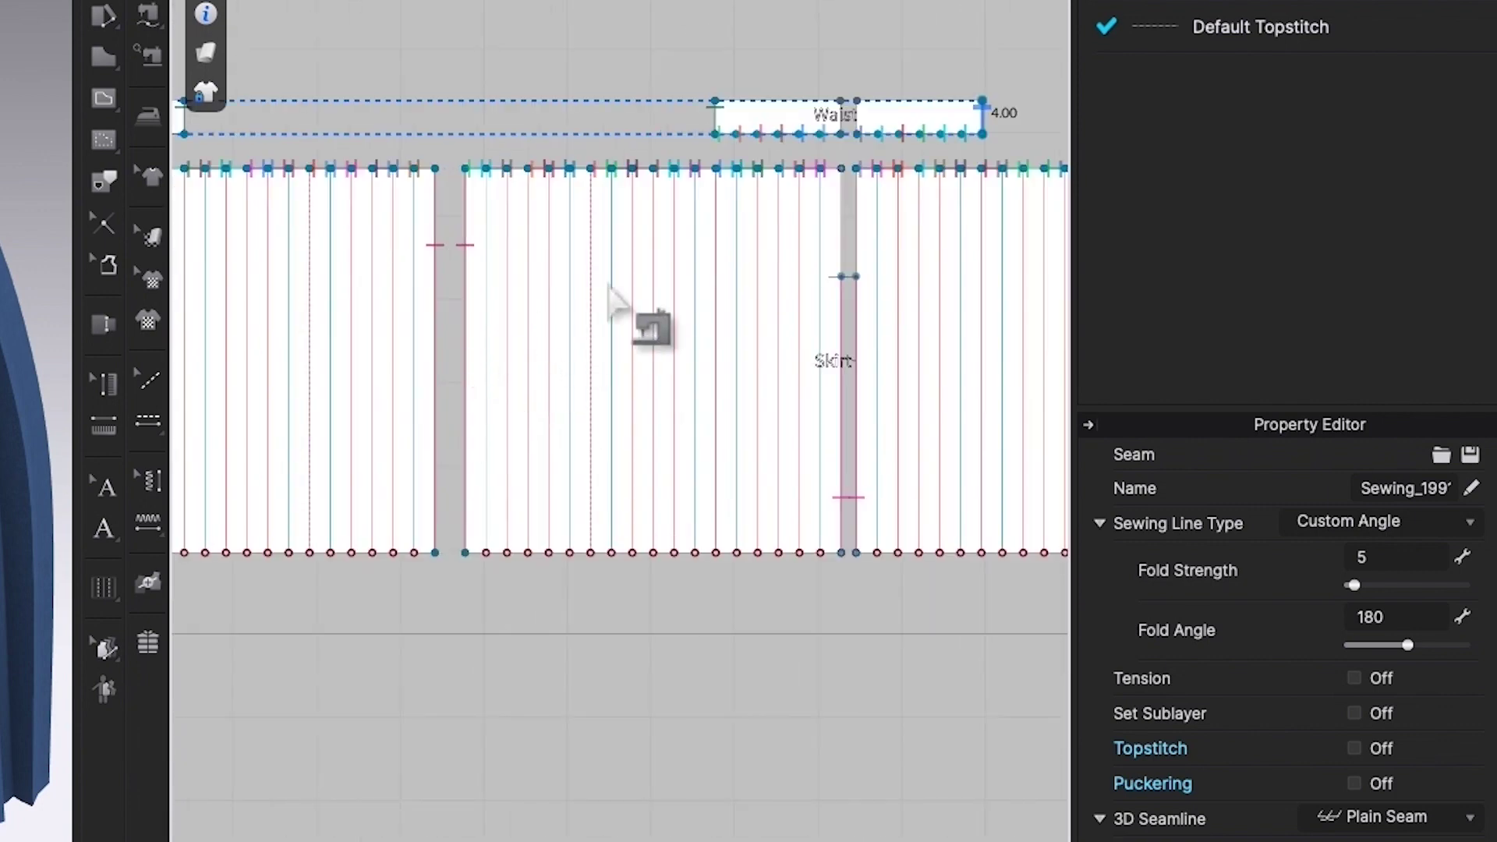
scroll(491, 328, down, 1)
click(475, 324)
scroll(551, 312, down, 2)
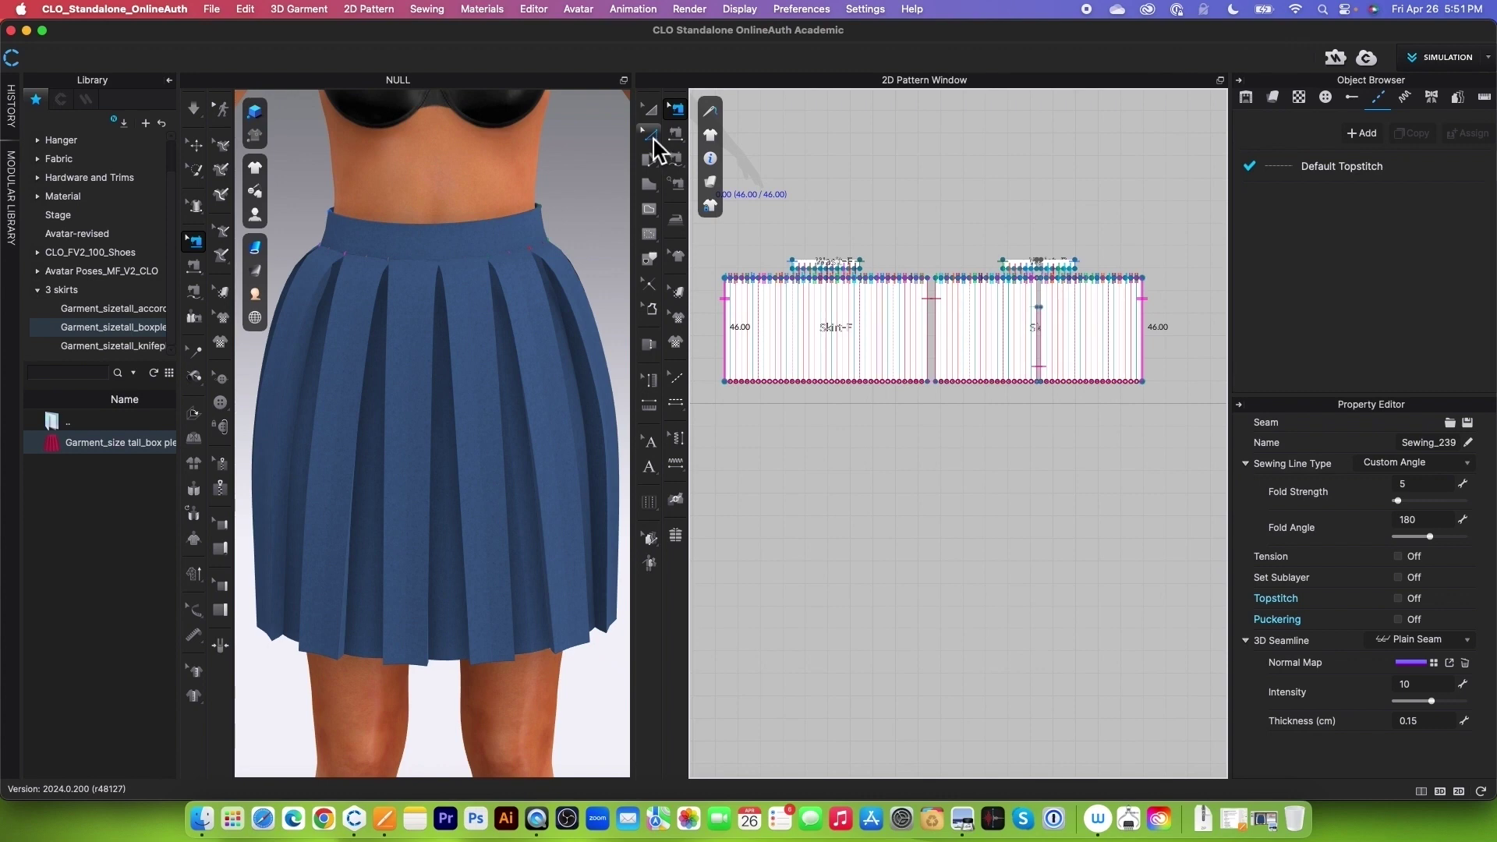
Merge the front waistband's side edge with the matching side edge of the adjacent back waistband half, and clear the selection.
click(649, 134)
scroll(811, 230, up, 3)
scroll(811, 232, down, 2)
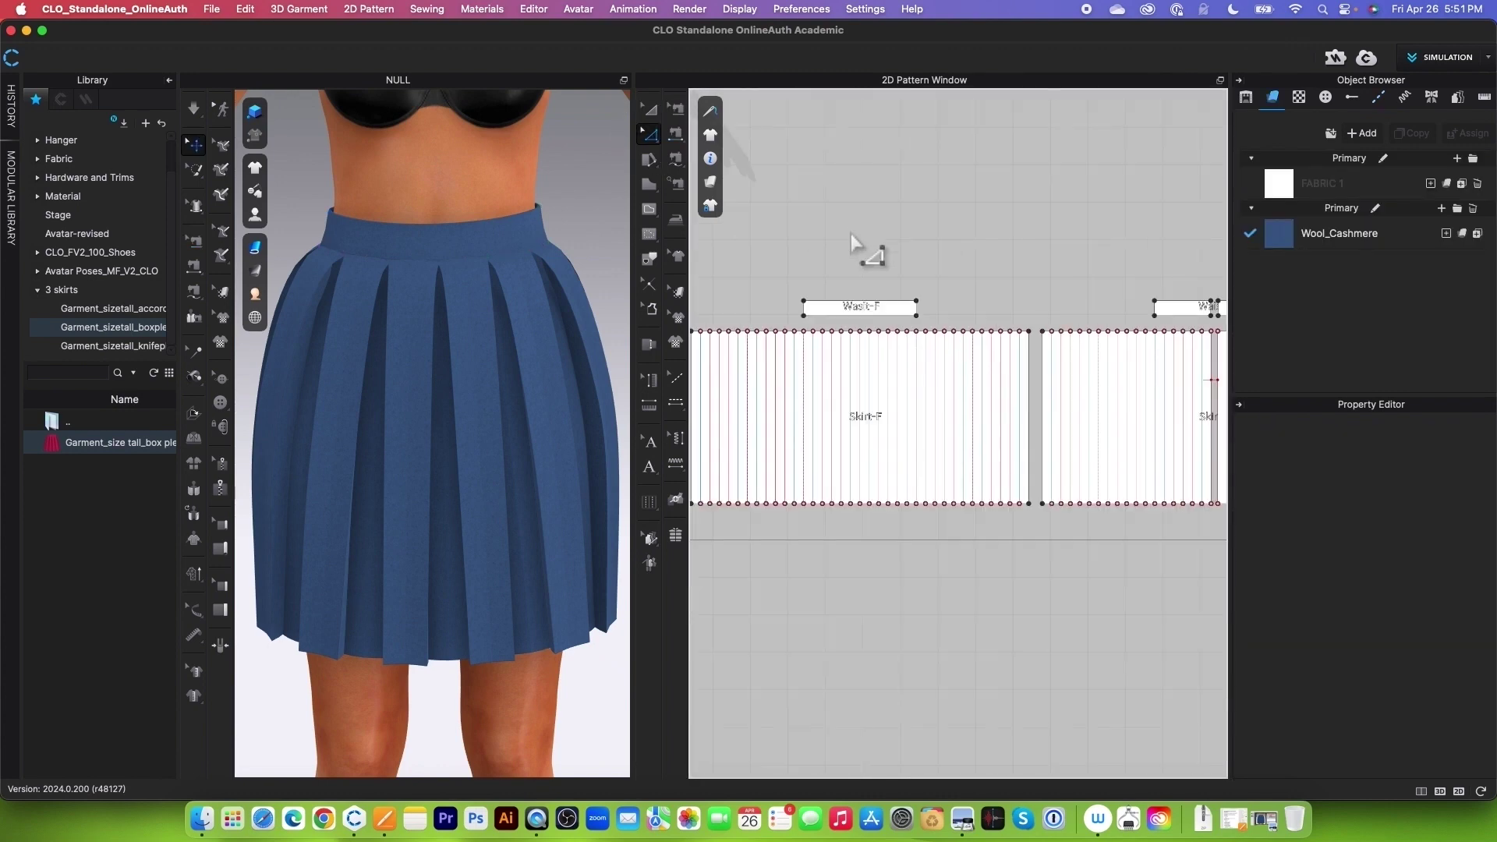
scroll(904, 333, up, 4)
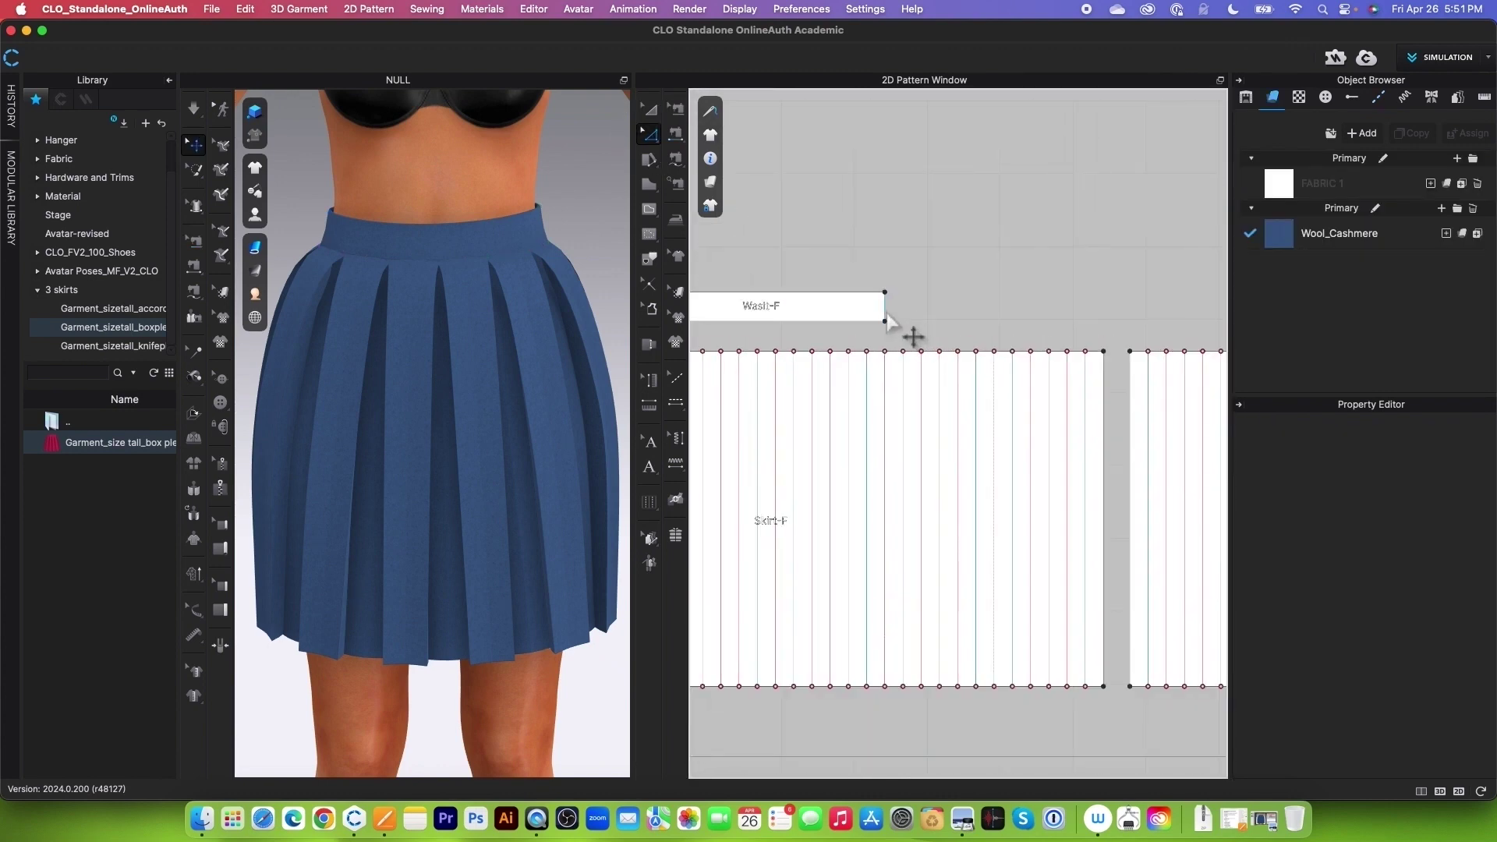
click(886, 321)
scroll(897, 326, down, 2)
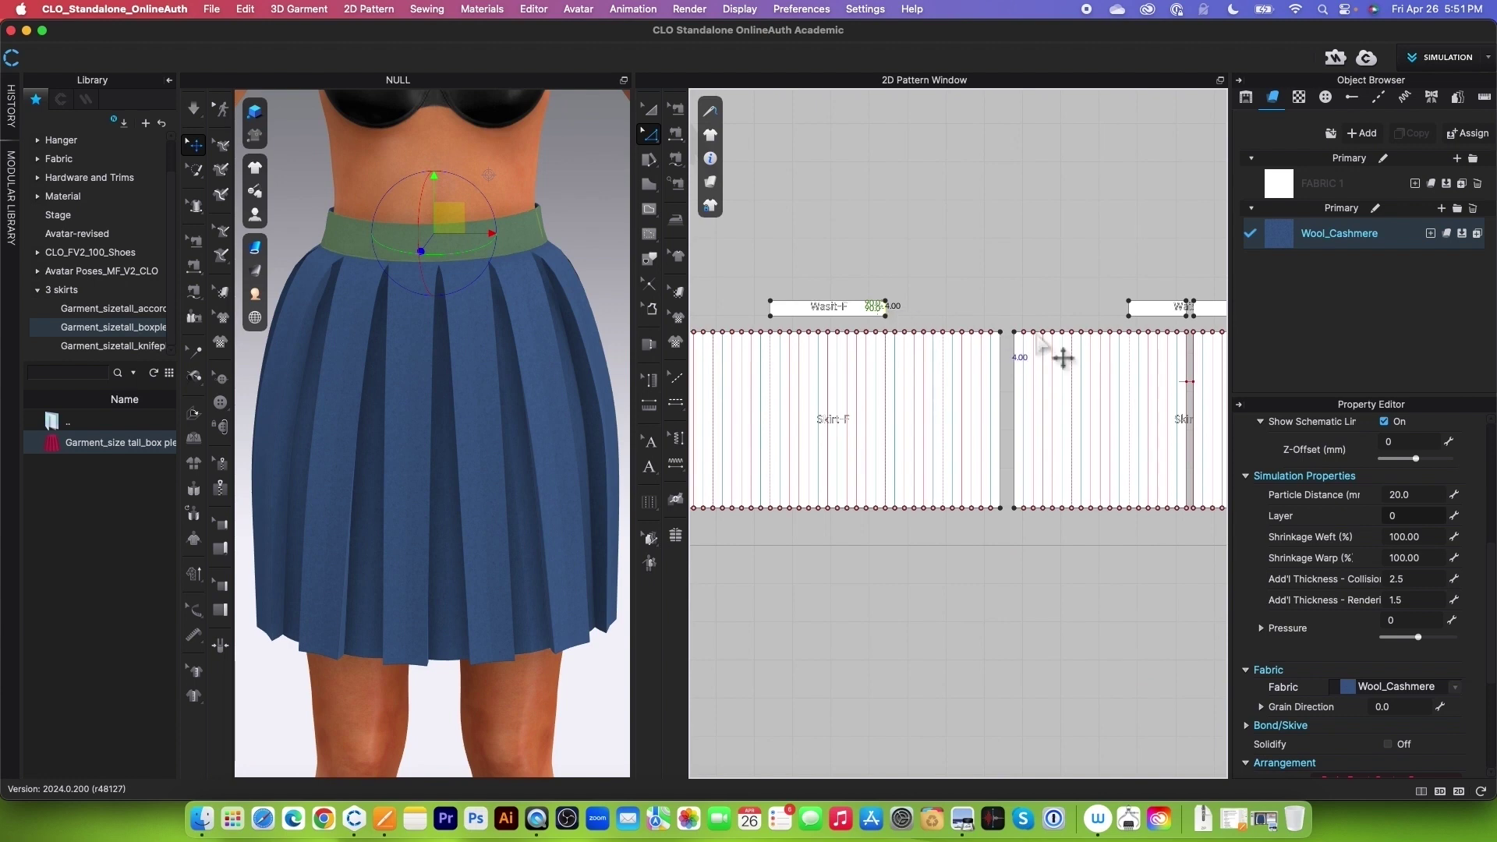
scroll(1134, 316, up, 3)
click(1138, 333)
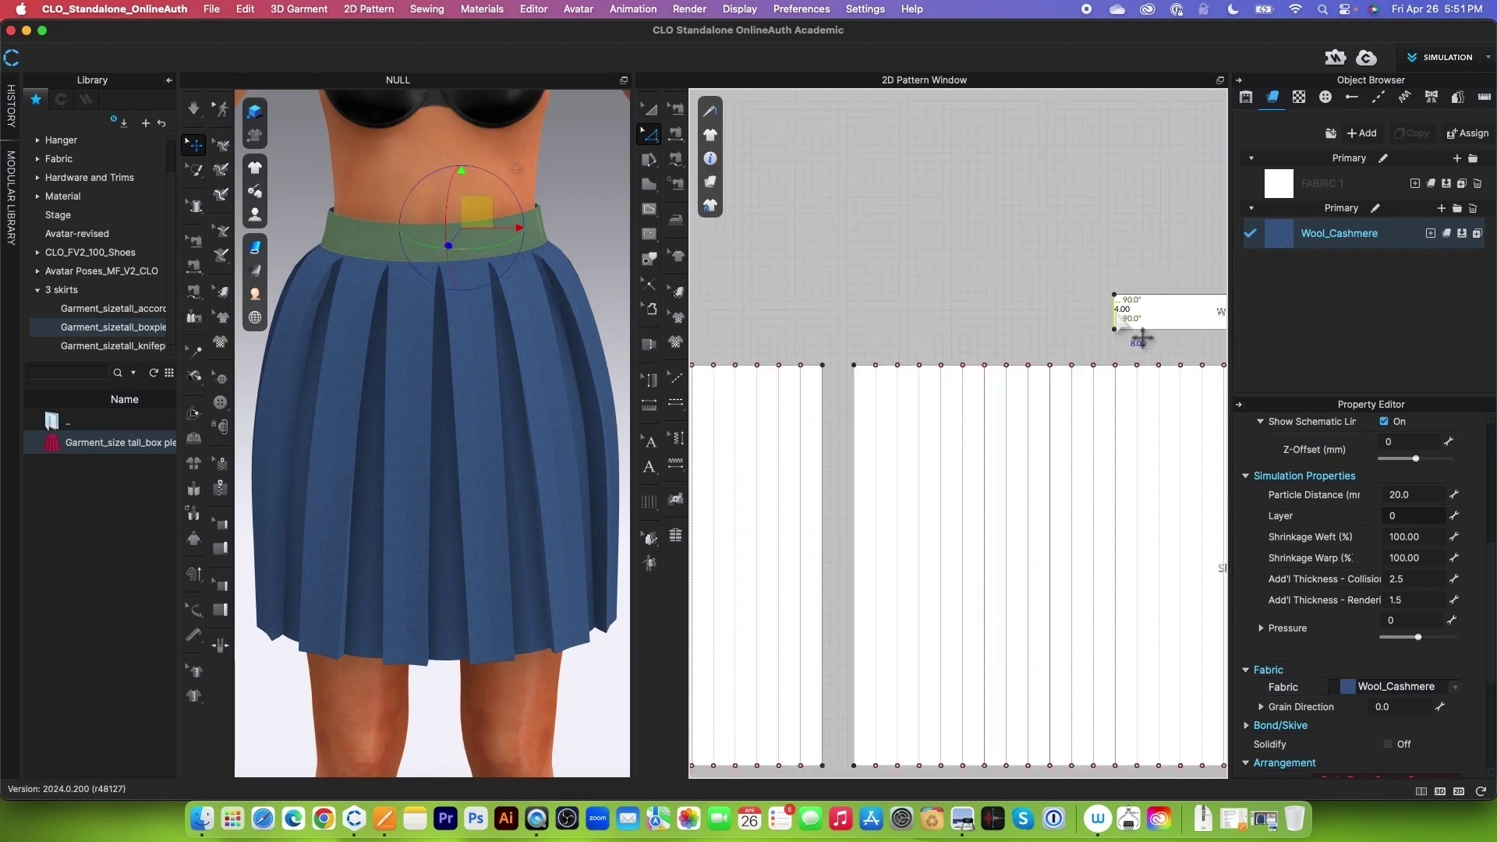
right_click(1116, 312)
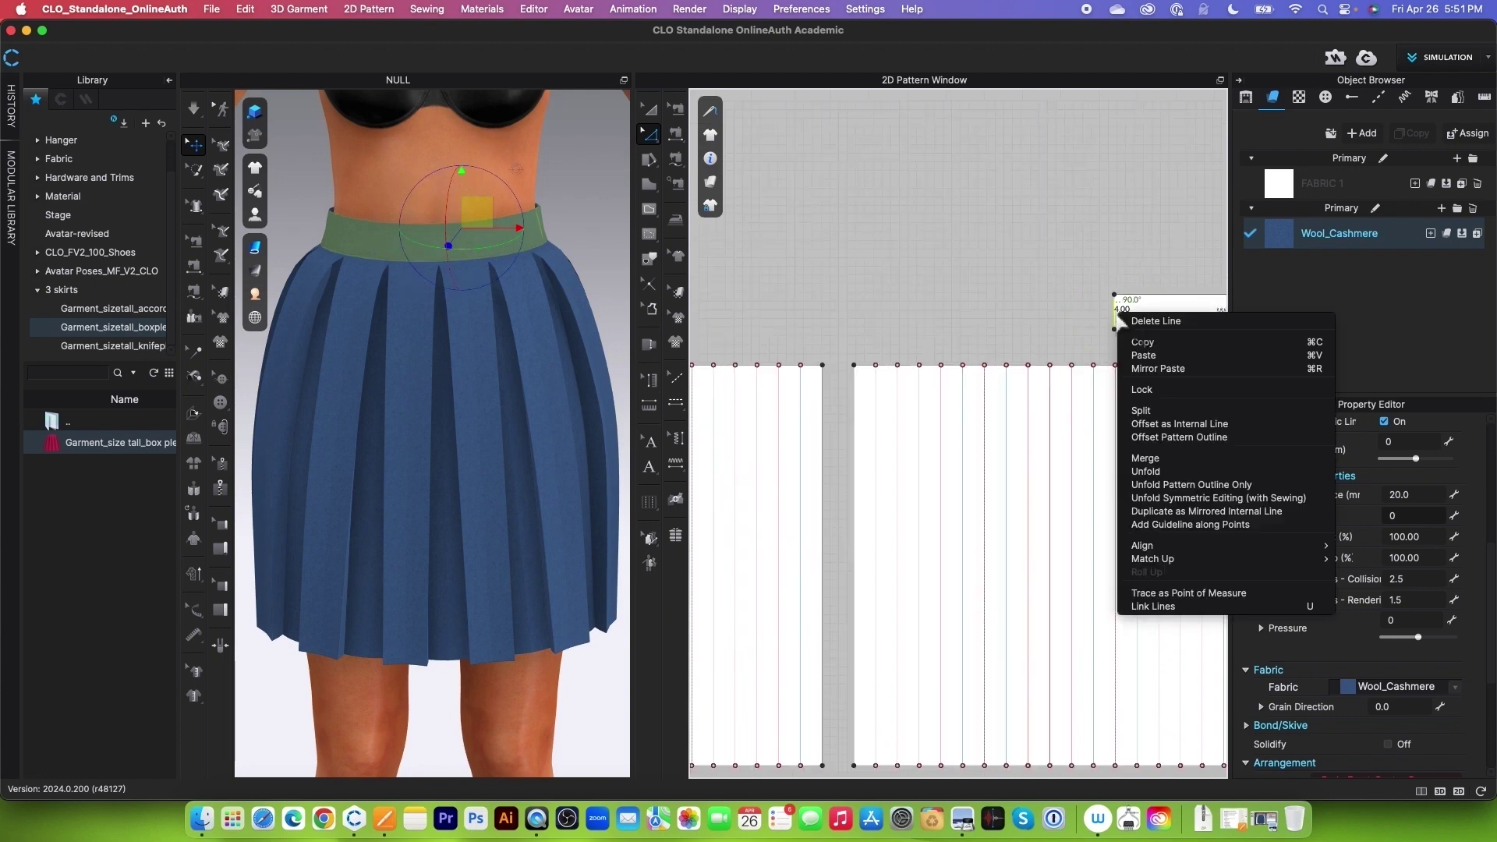
click(1168, 464)
scroll(1063, 405, down, 3)
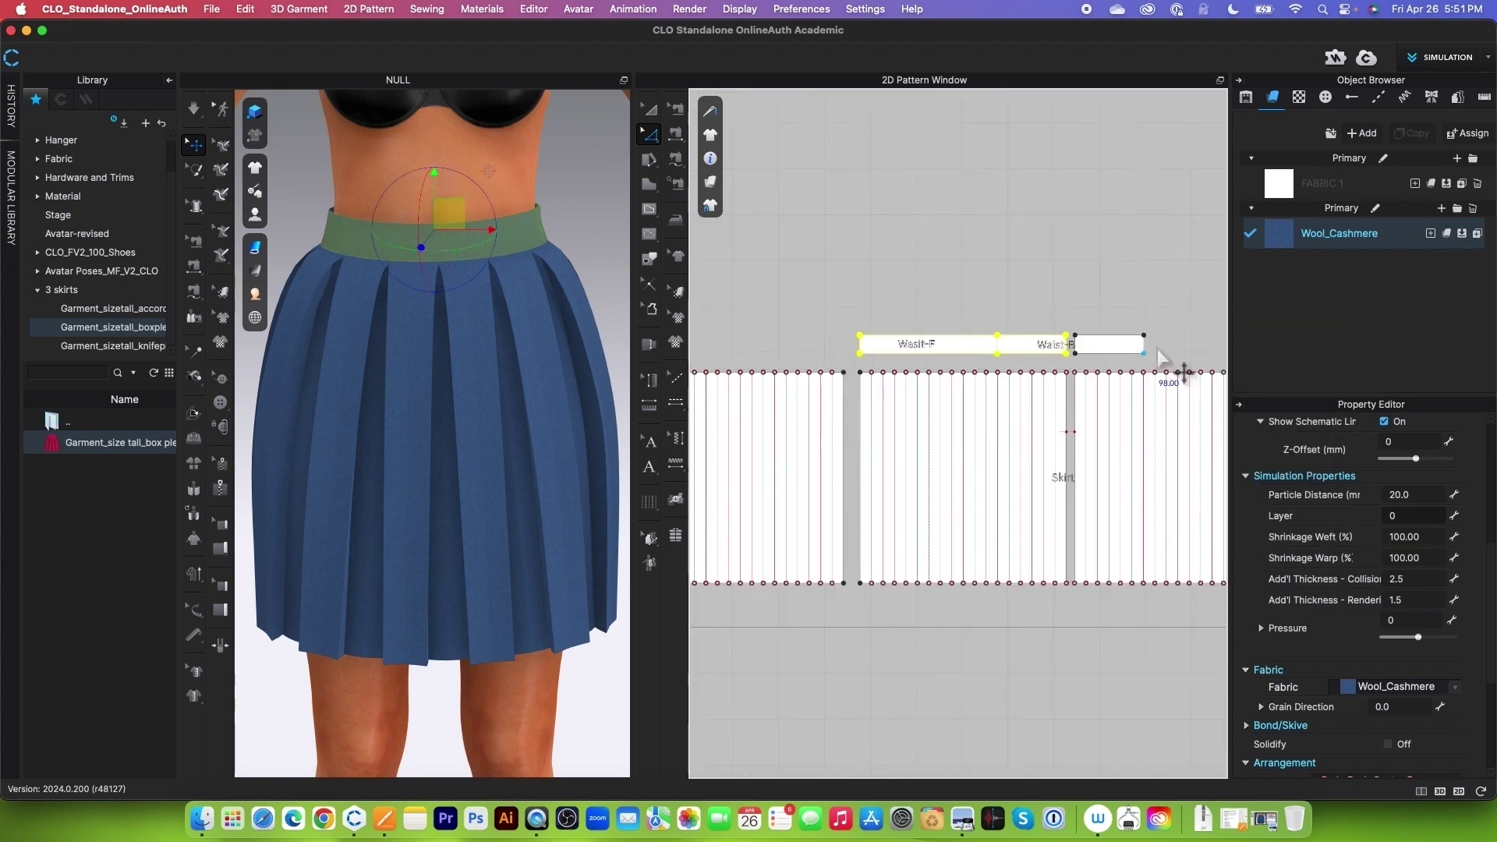
click(953, 285)
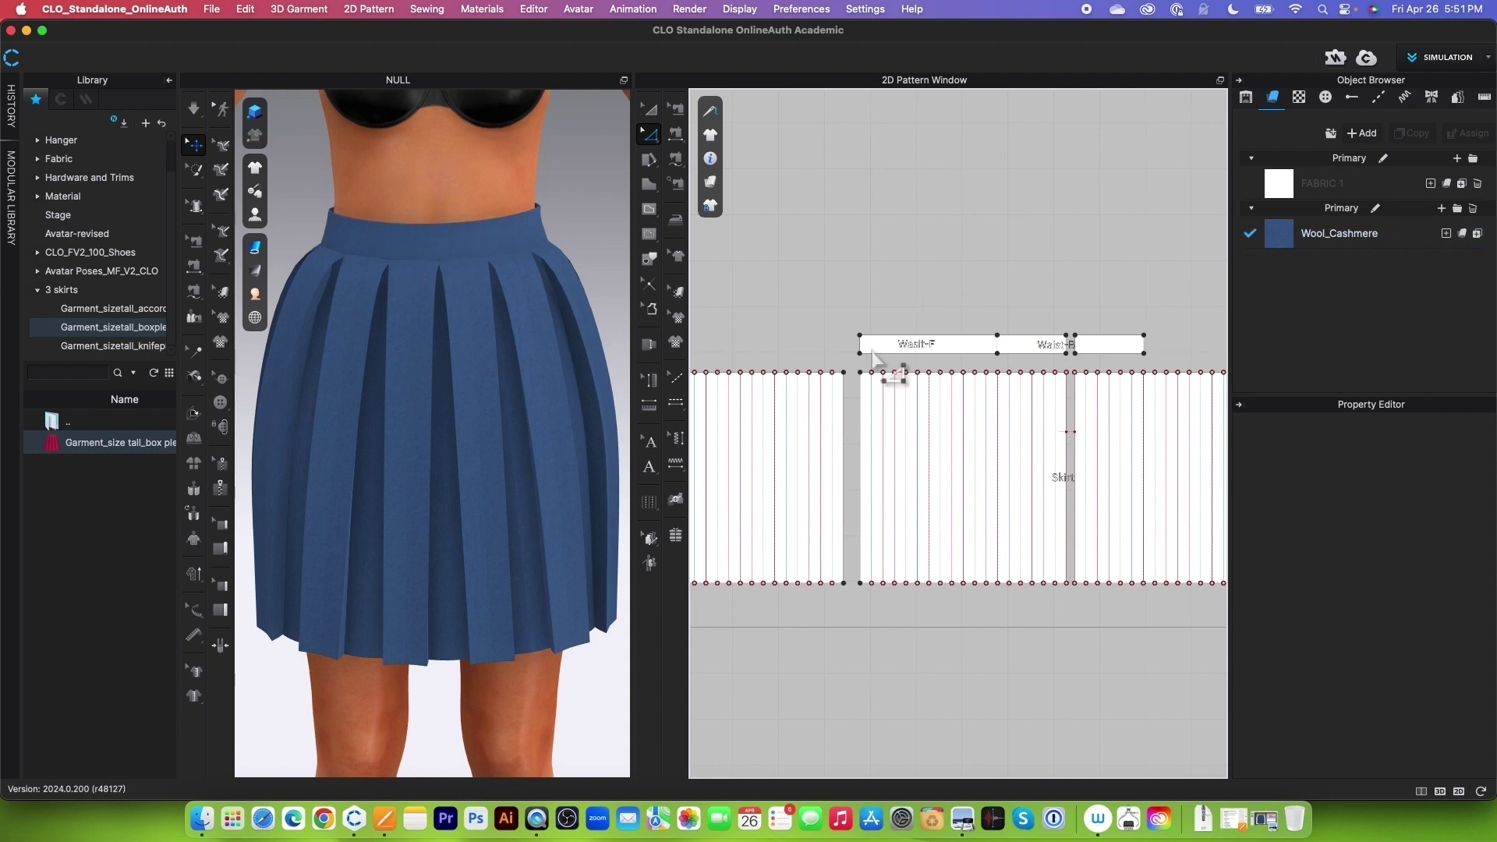
Merge the front waistband's remaining side edge with the outer side edge of the other back waistband half.
scroll(885, 370, up, 2)
click(857, 353)
scroll(945, 368, up, 2)
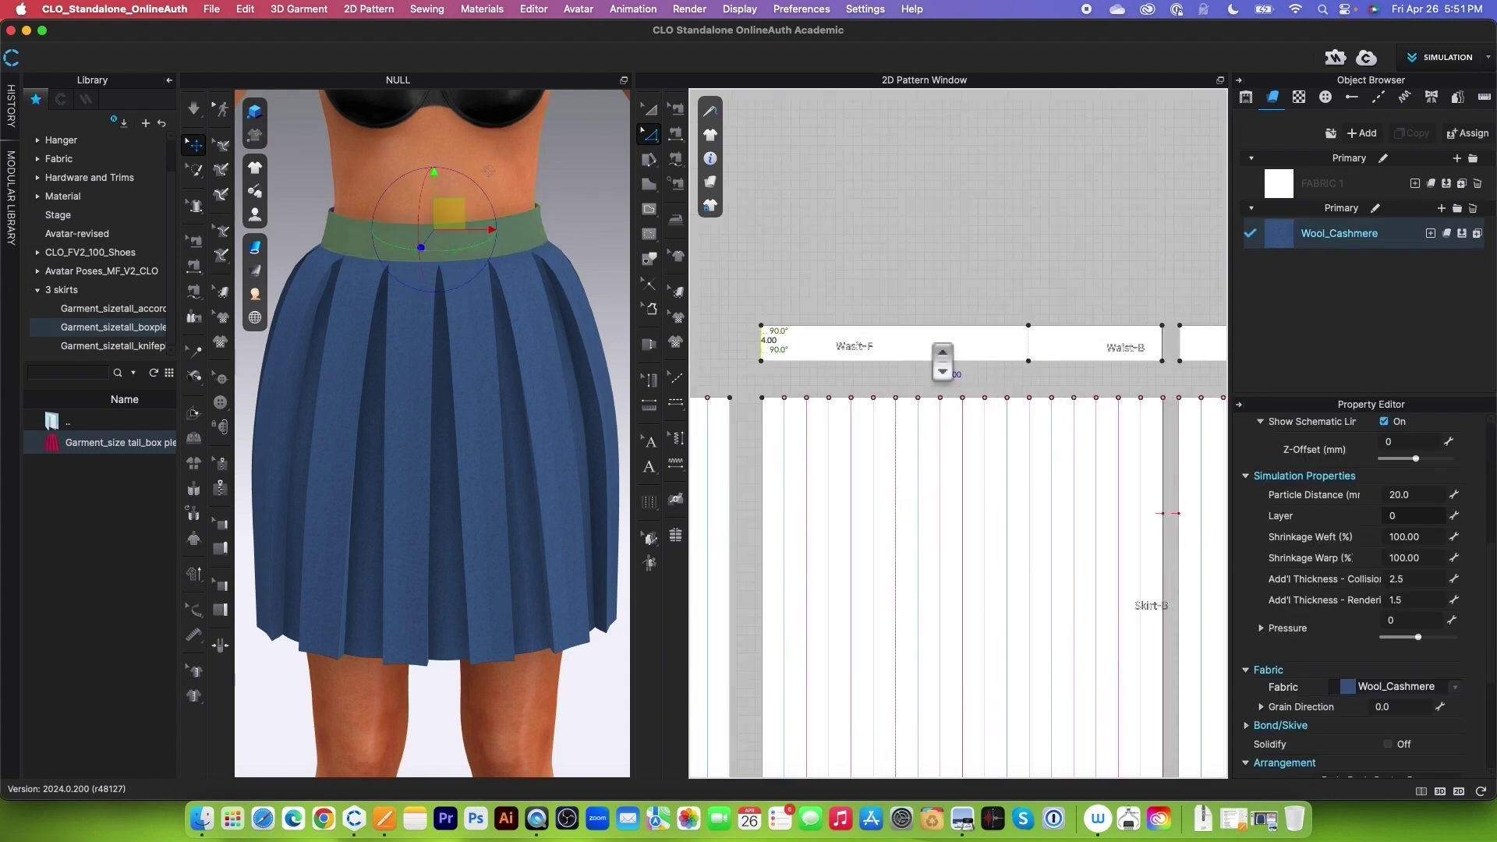
scroll(1001, 357, down, 1)
scroll(1170, 354, up, 4)
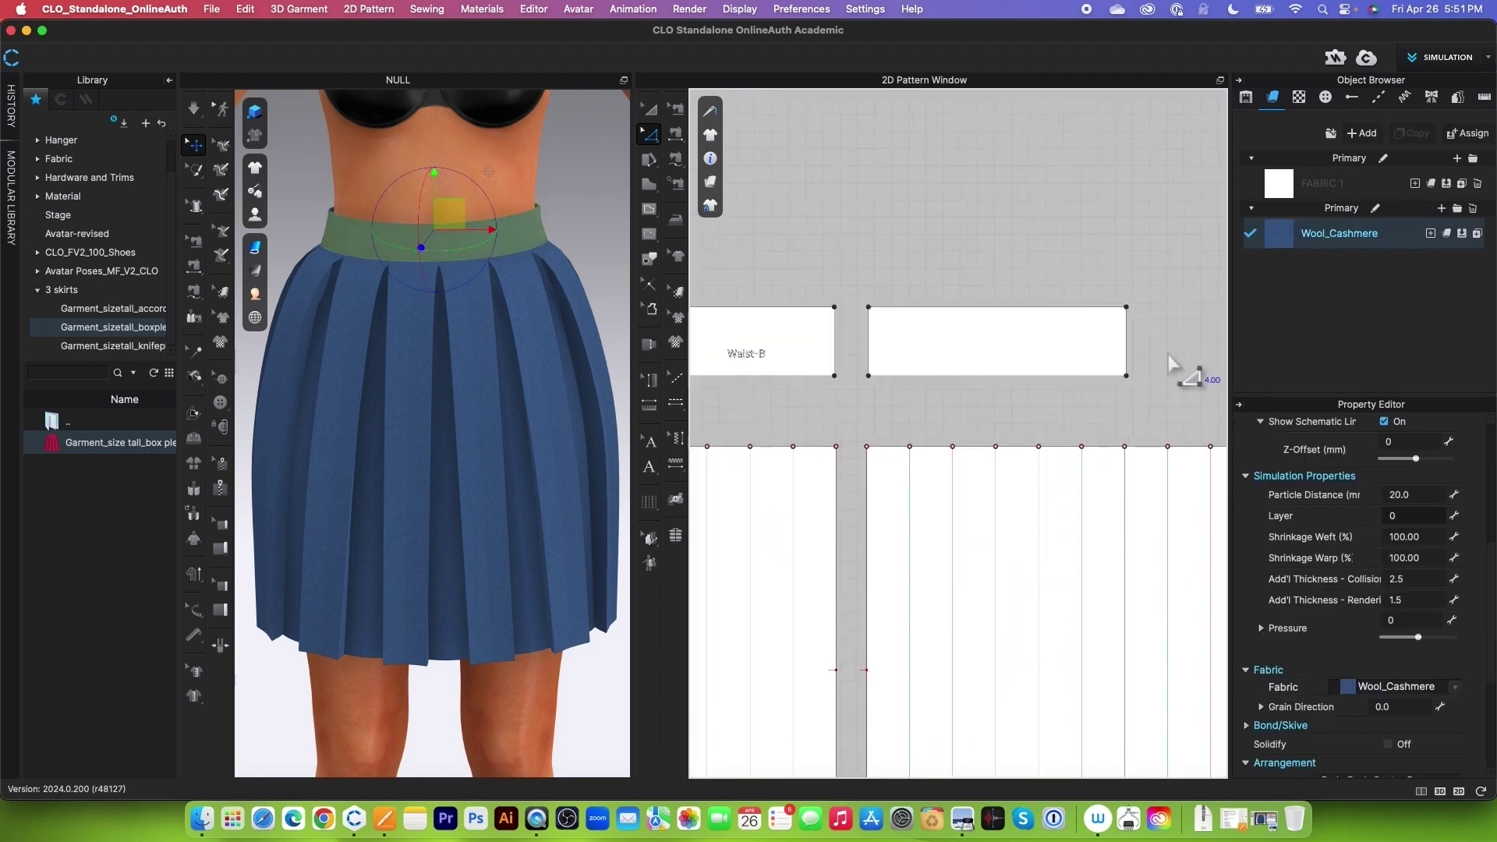
click(1127, 343)
right_click(1131, 344)
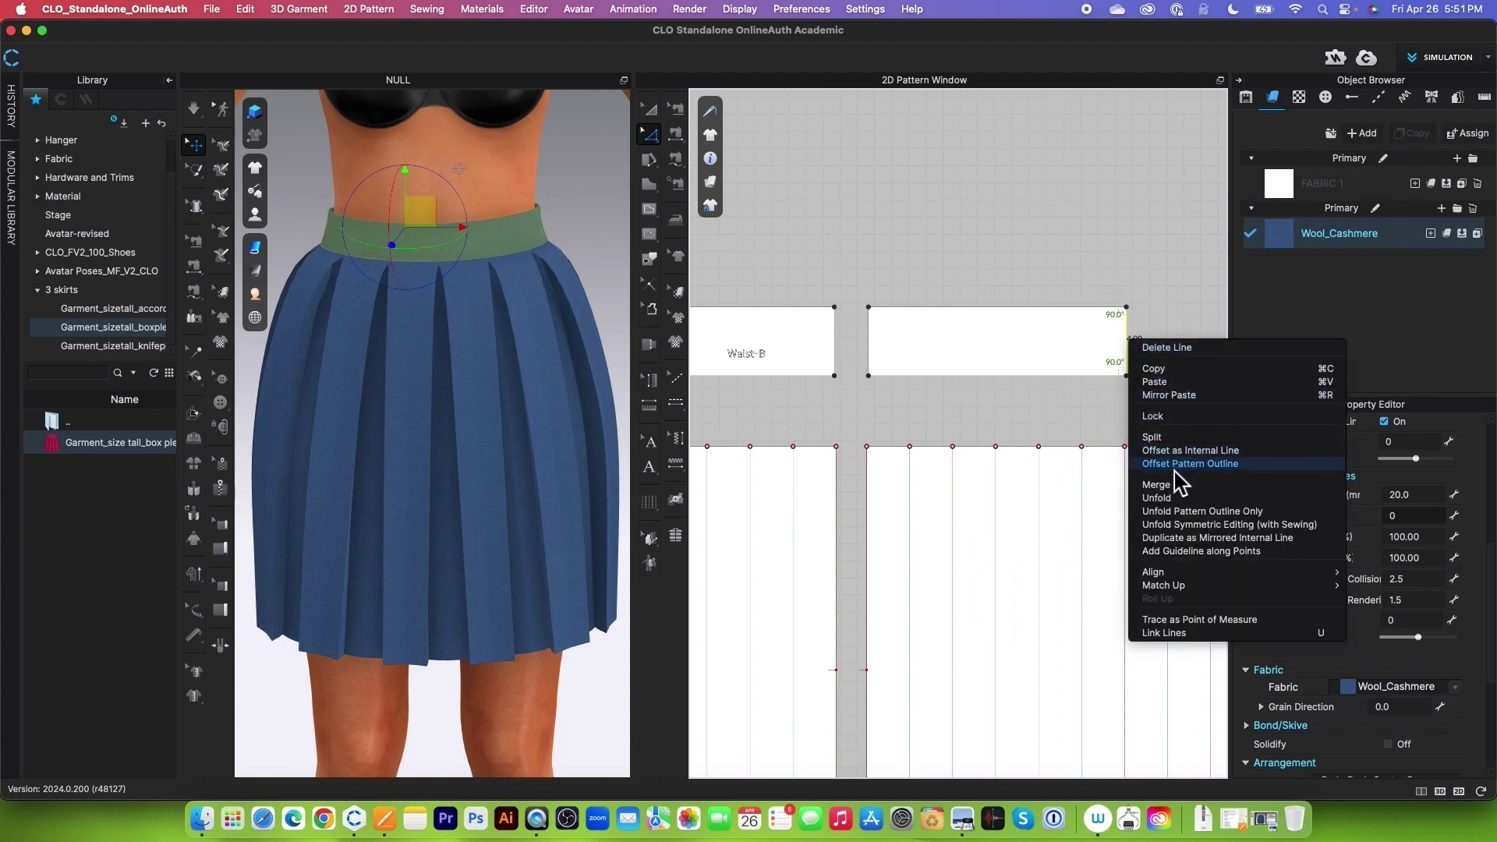
click(1178, 383)
Move the one-piece waistband pattern back to sit centred above the skirt pieces.
click(652, 110)
scroll(1069, 343, down, 3)
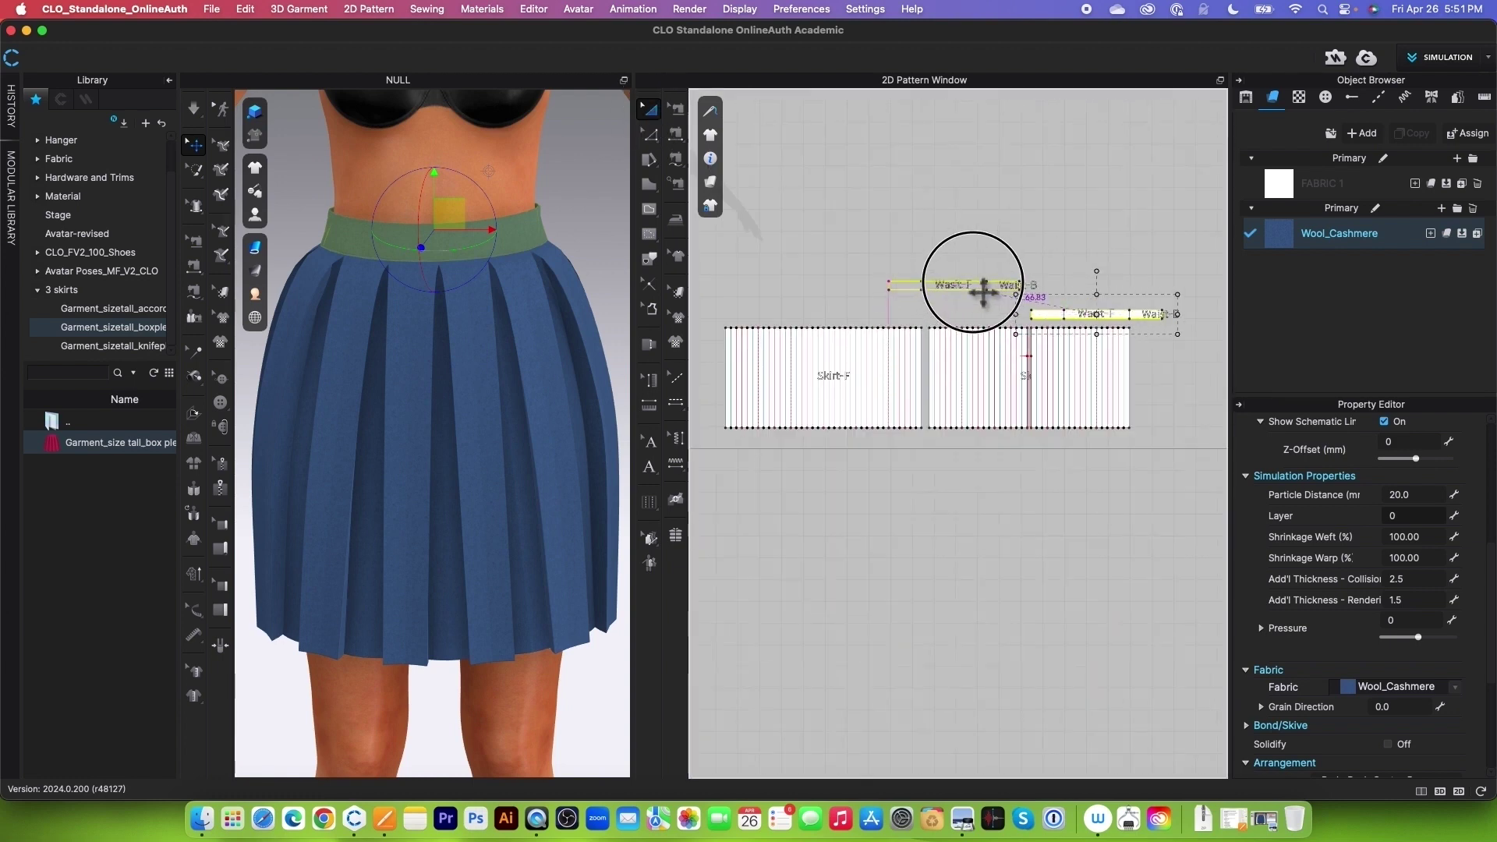
click(980, 293)
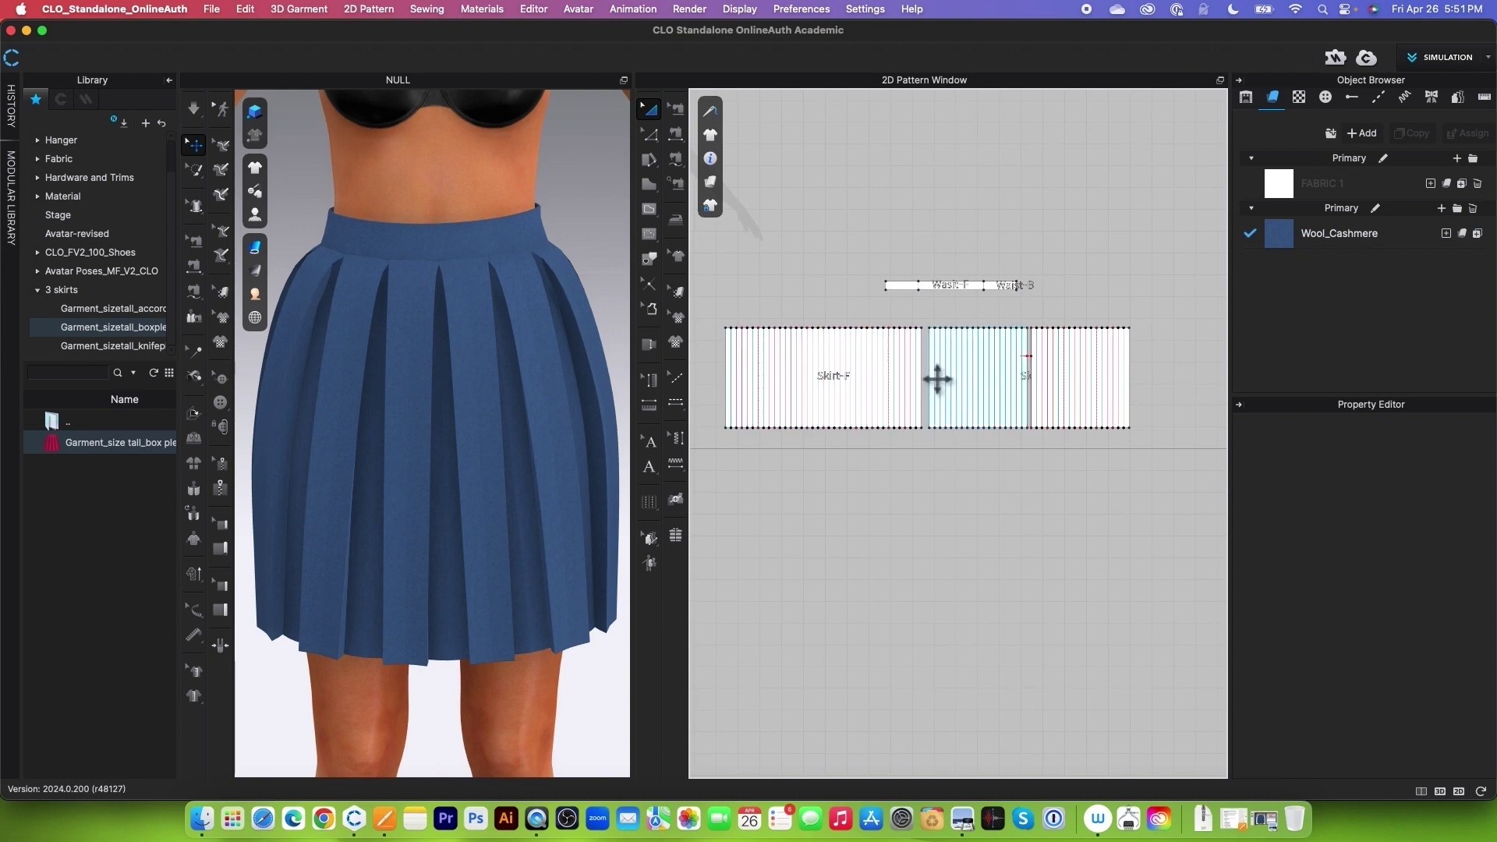
Merge the front skirt piece with the adjacent back skirt half along their facing 46 cm side edges.
scroll(939, 377, up, 3)
click(650, 134)
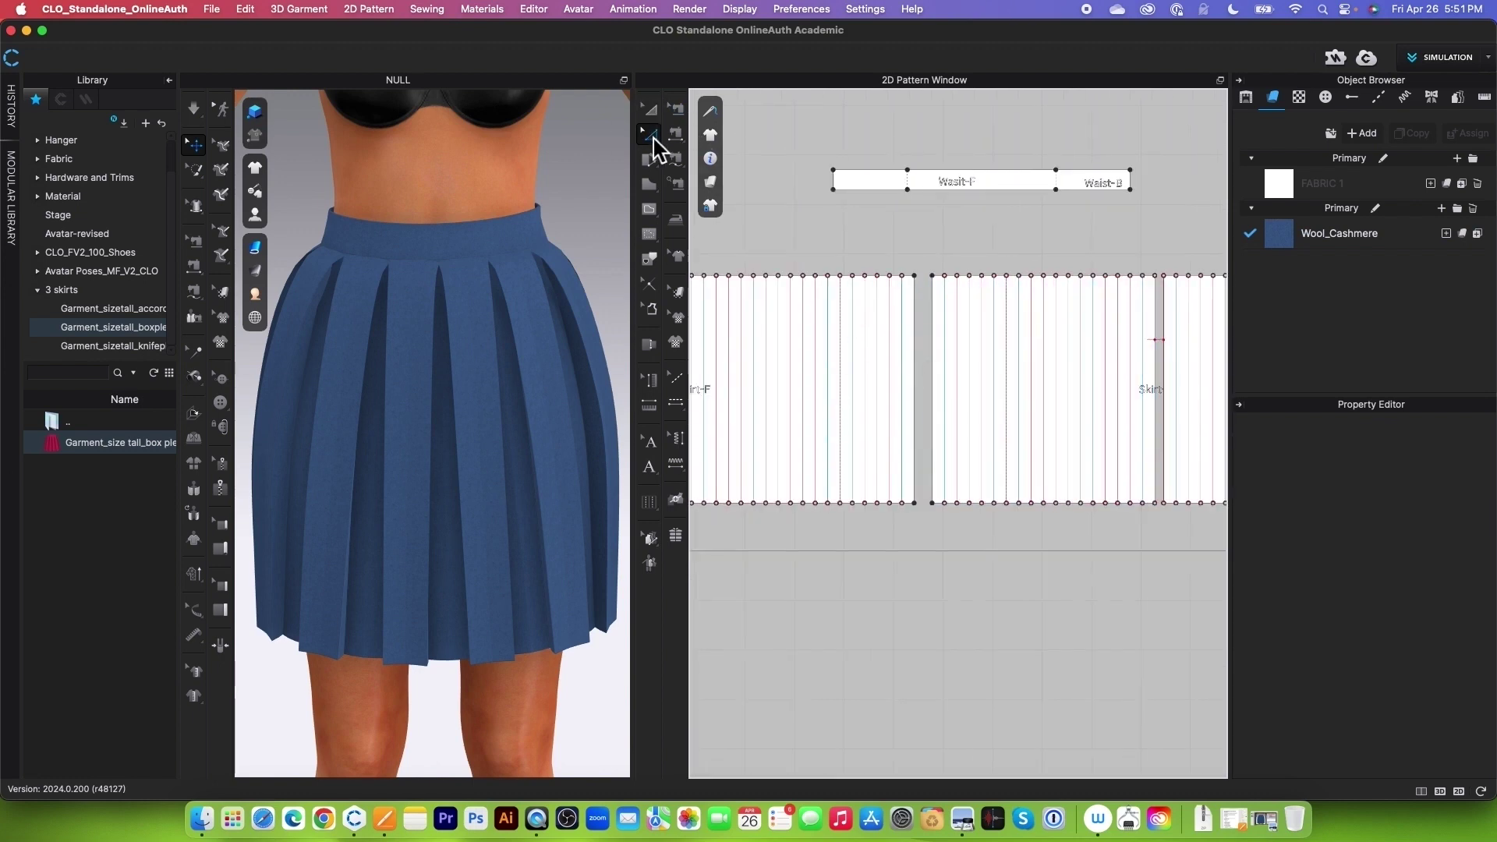
scroll(935, 381, up, 2)
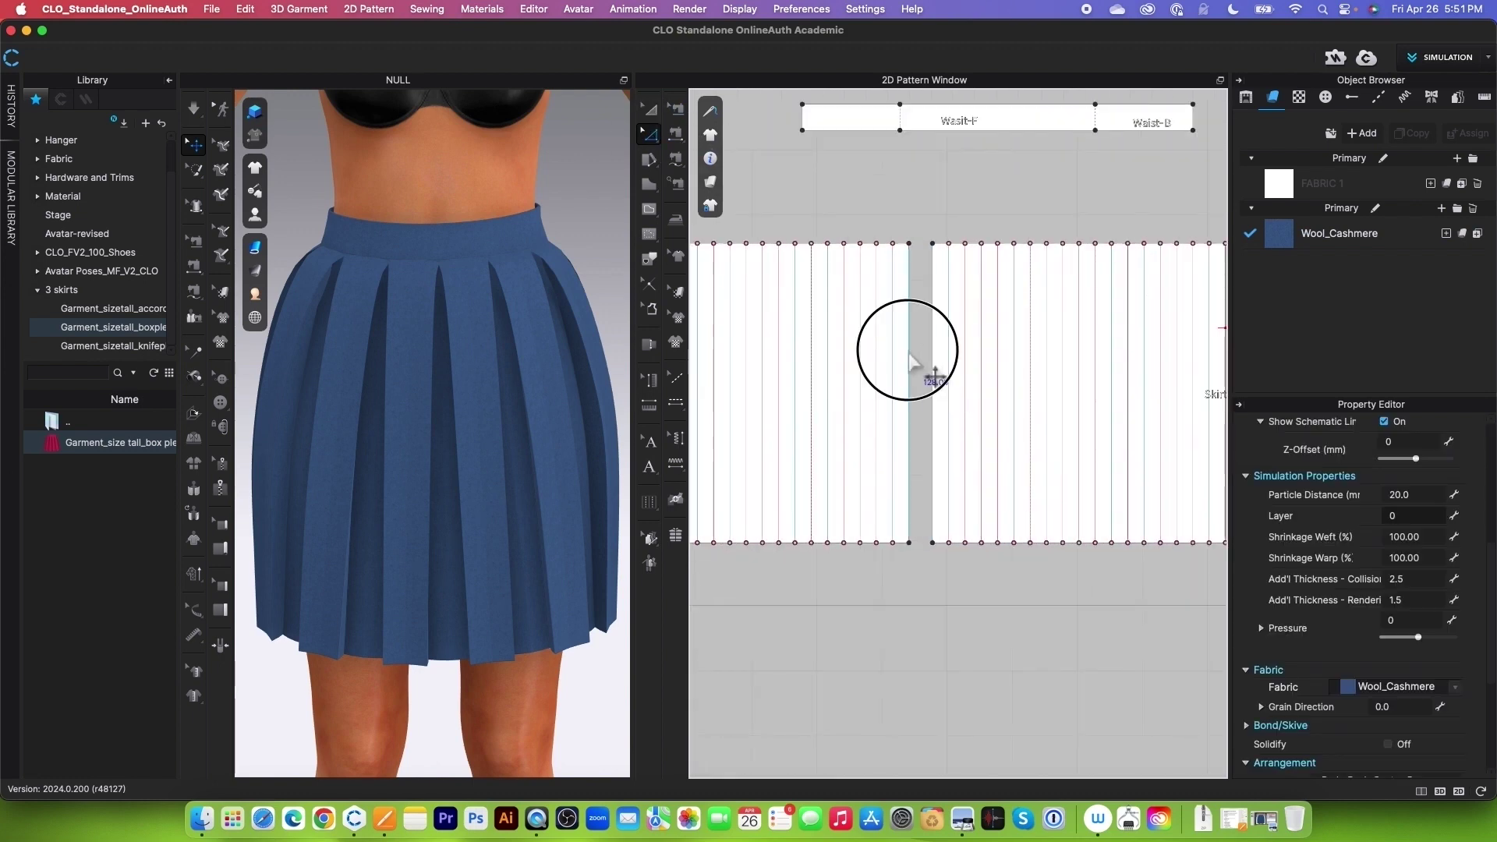
click(909, 361)
scroll(924, 363, up, 2)
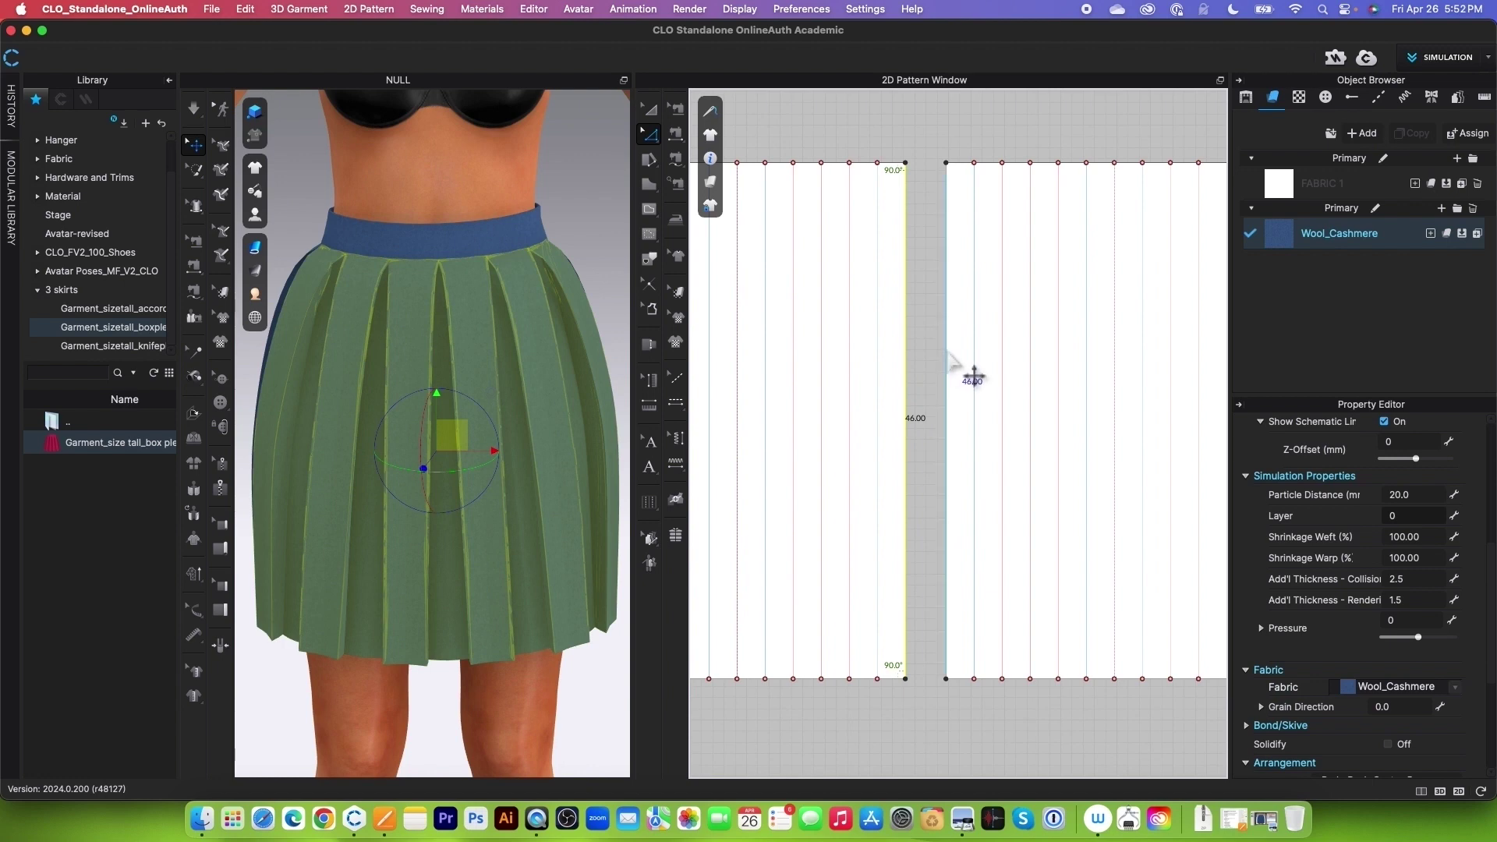
shift+click(946, 355)
right_click(948, 355)
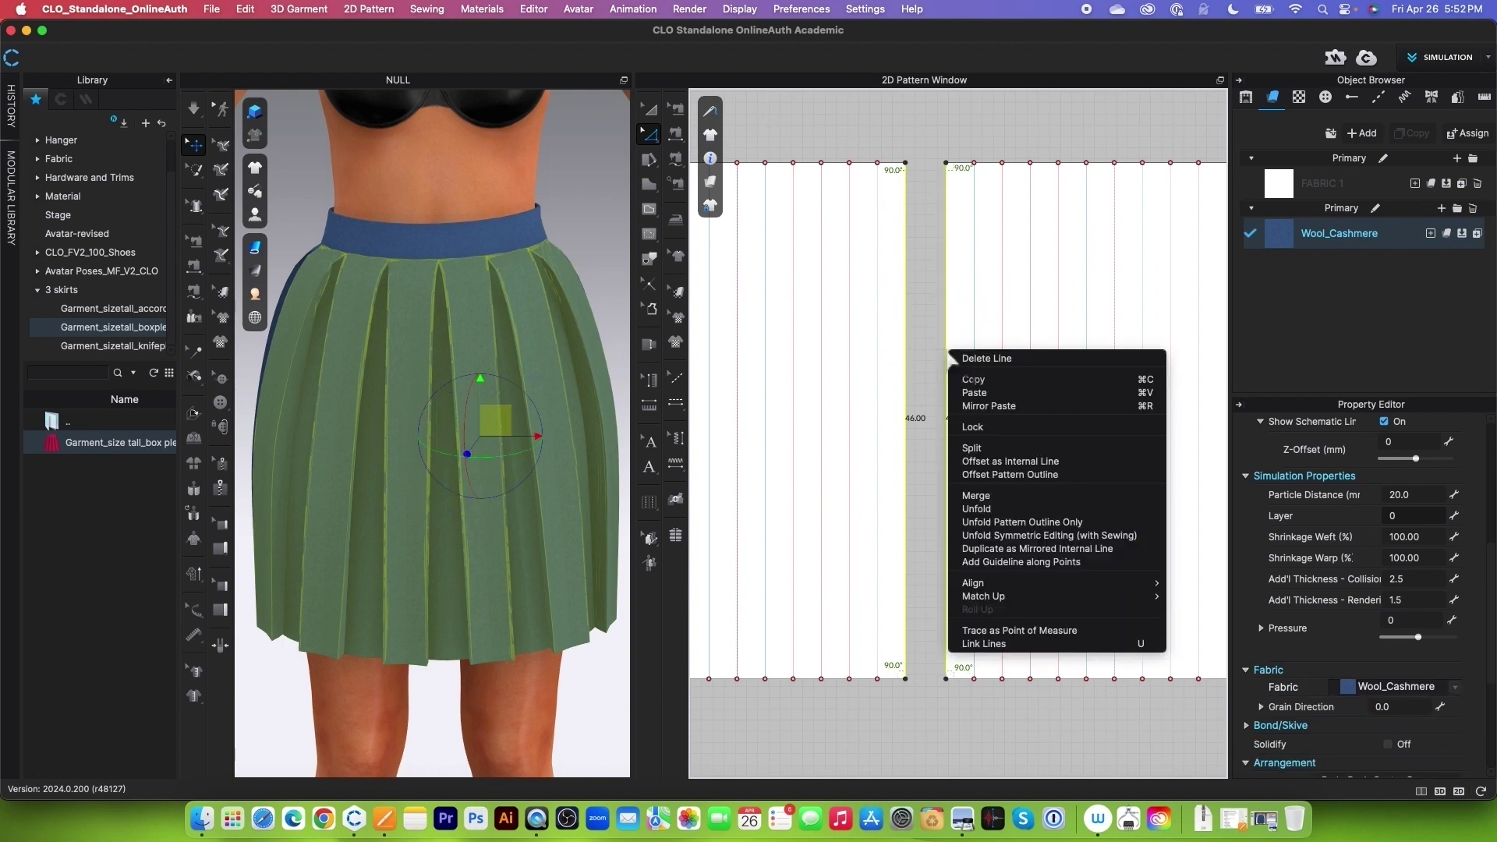
click(976, 496)
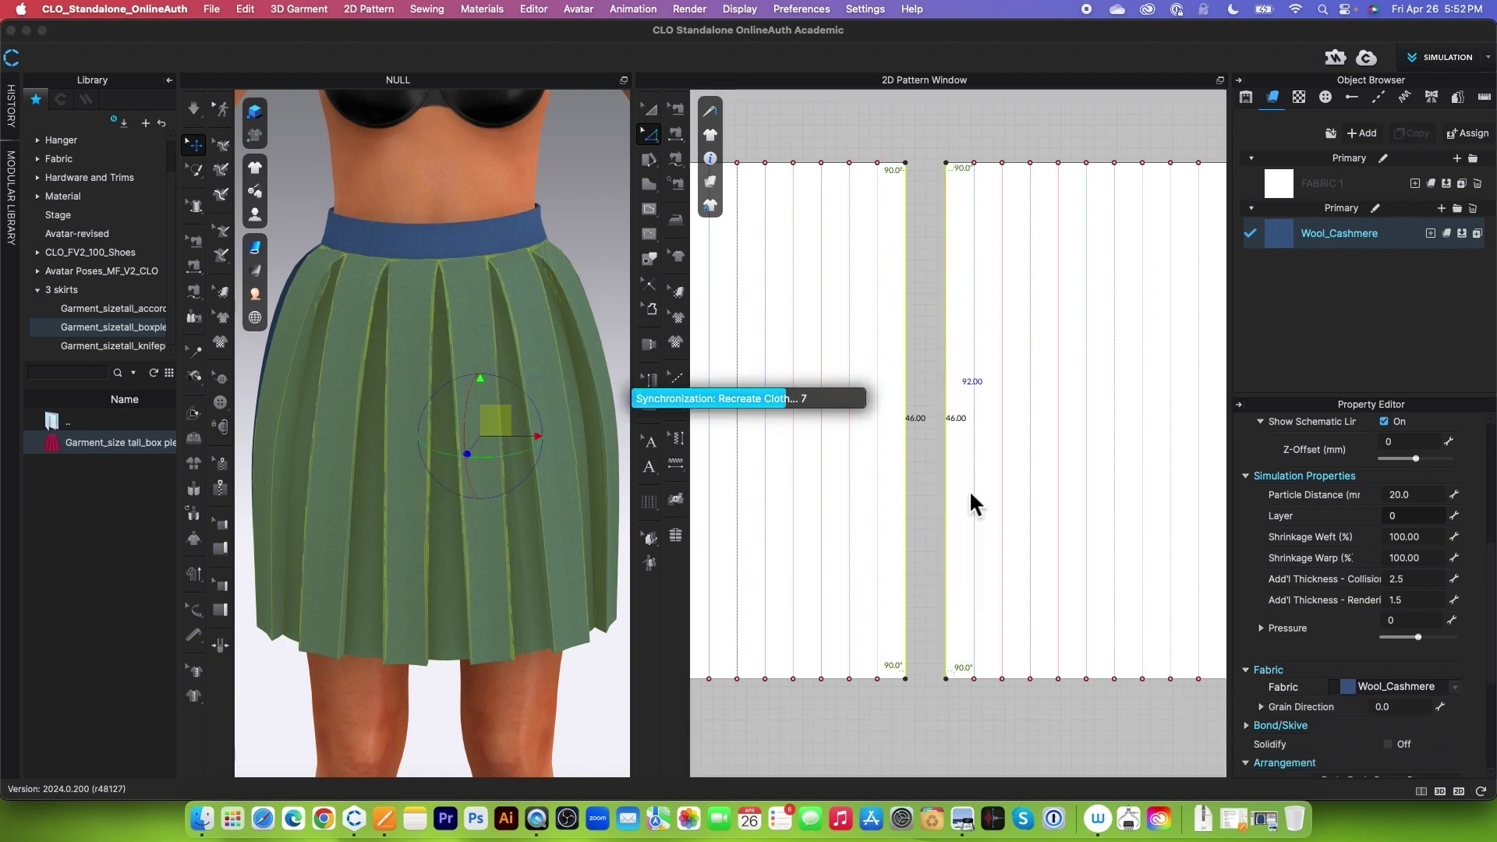
scroll(834, 536, down, 5)
Merge the front skirt's free side edge with the outer side edge of the remaining back skirt half.
click(746, 460)
scroll(763, 479, up, 3)
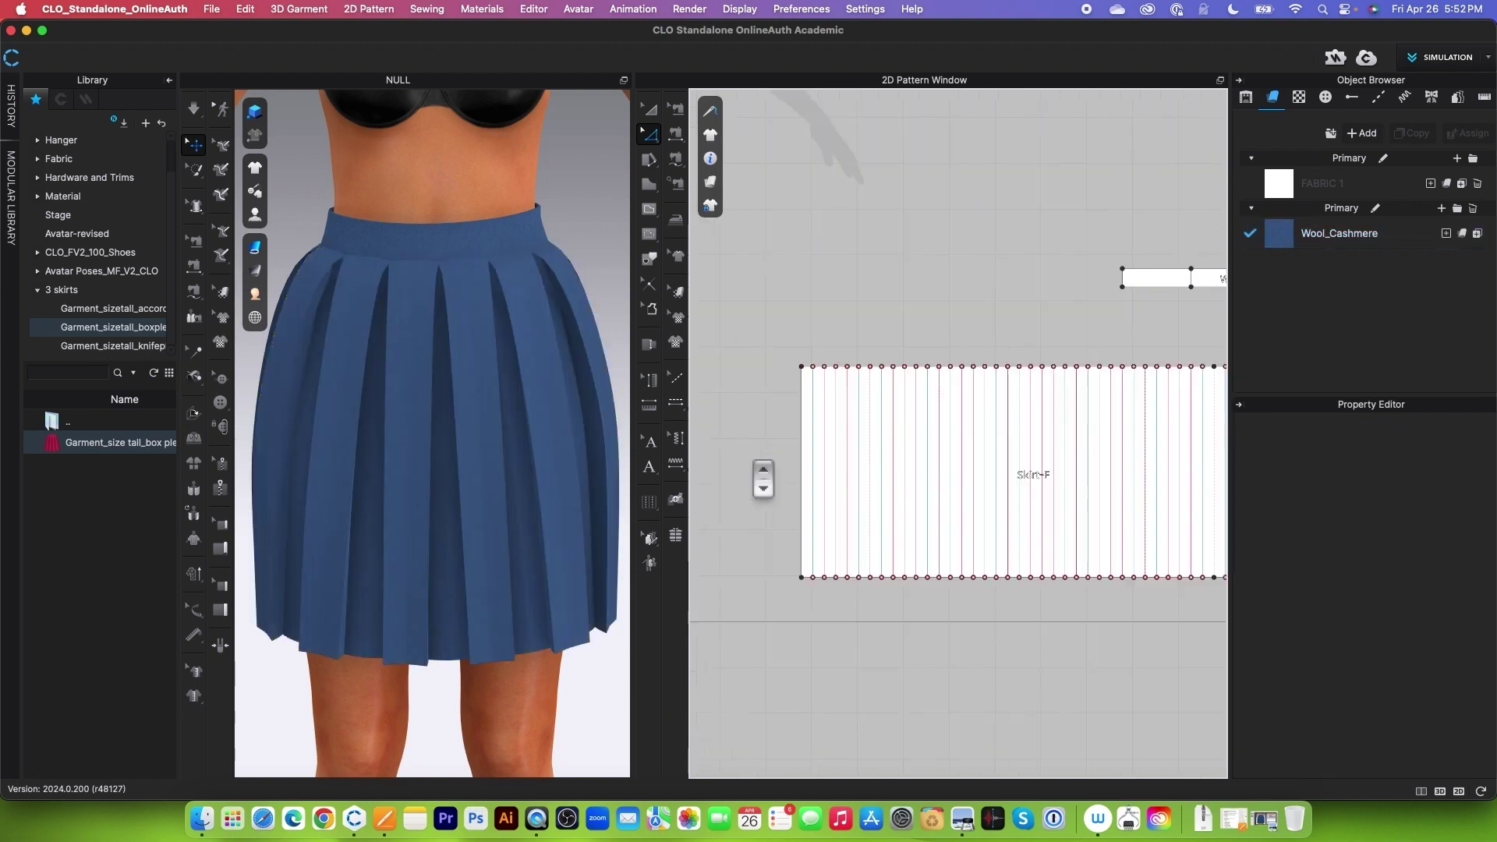
click(828, 489)
scroll(942, 535, down, 2)
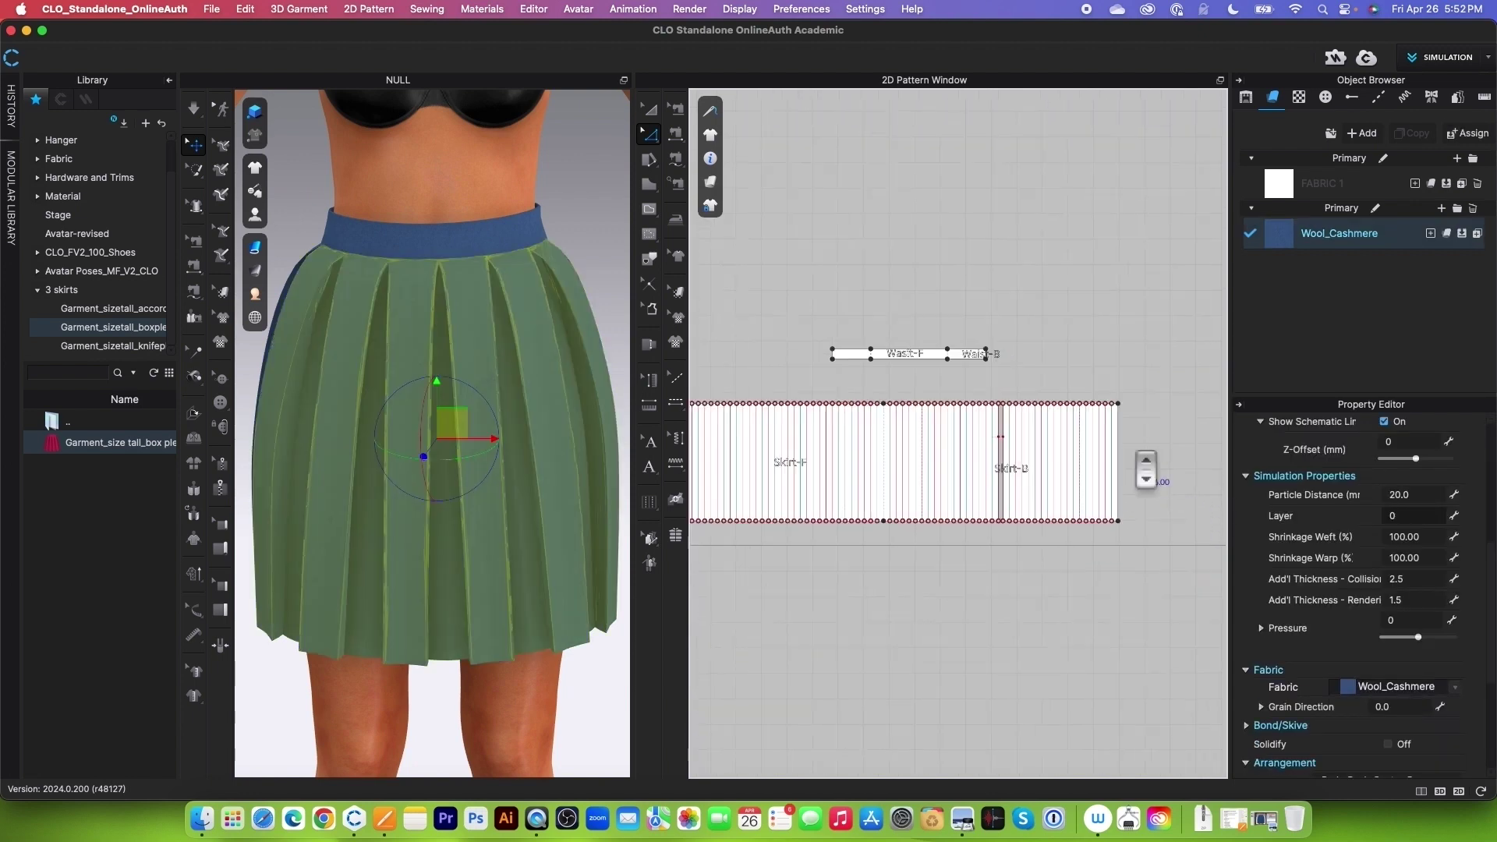
scroll(1146, 468, up, 5)
click(1024, 410)
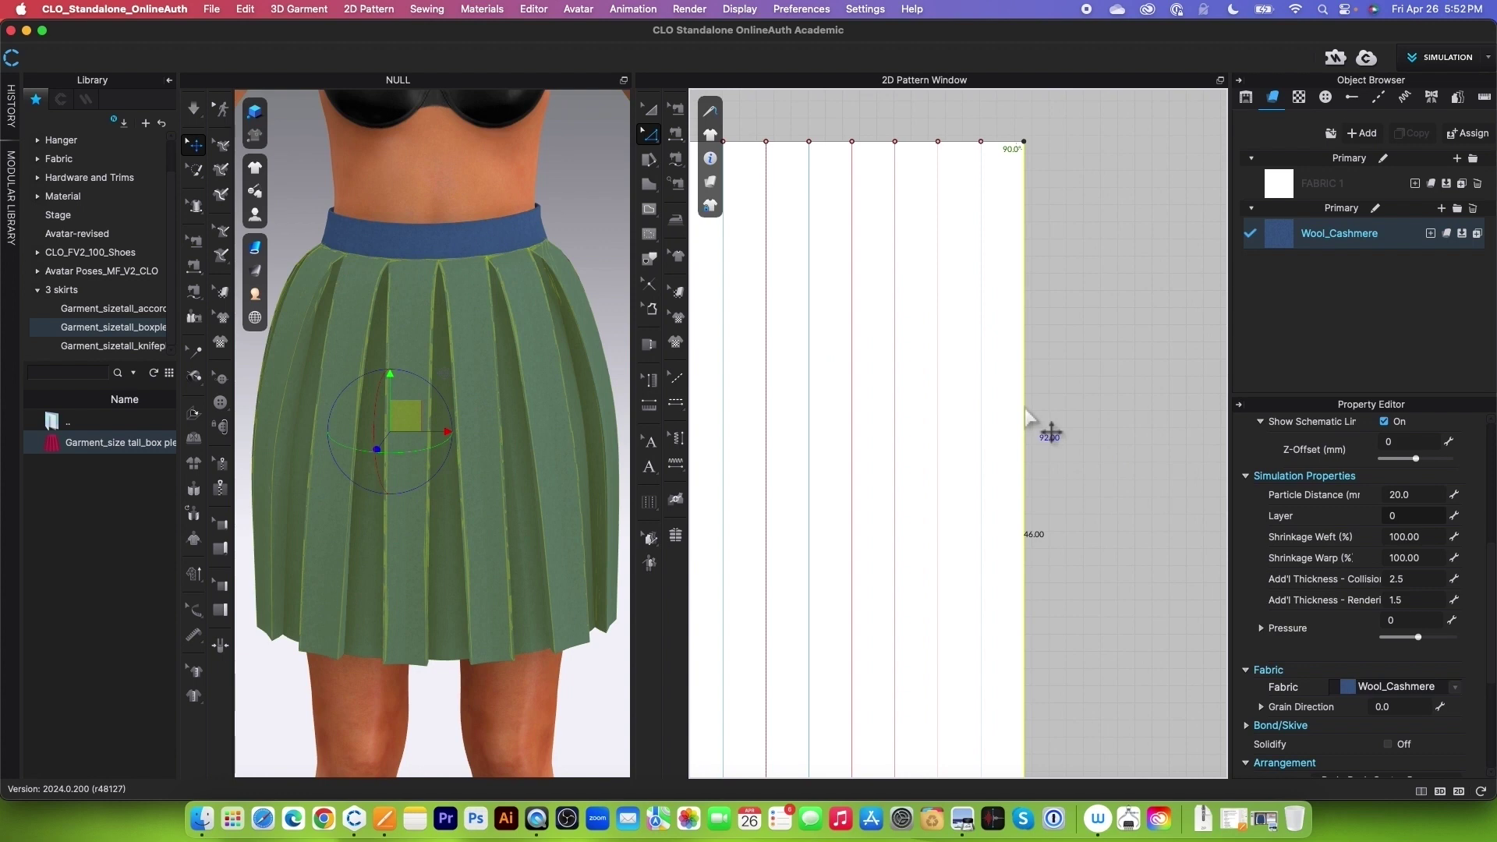
right_click(1026, 413)
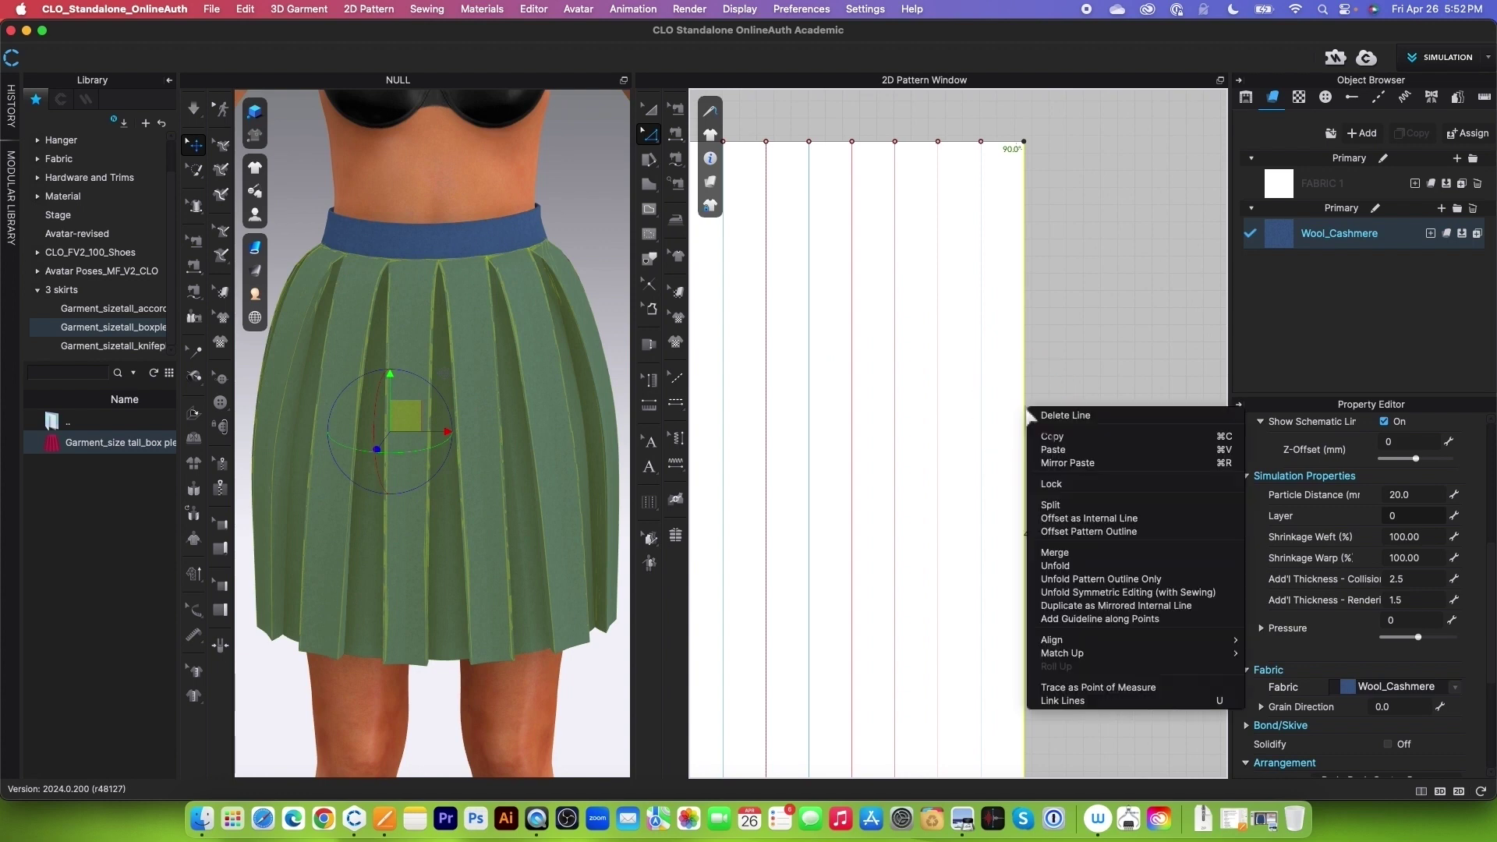
click(1085, 554)
Move the one-piece skirt pattern so it lies directly below the waistband.
click(650, 110)
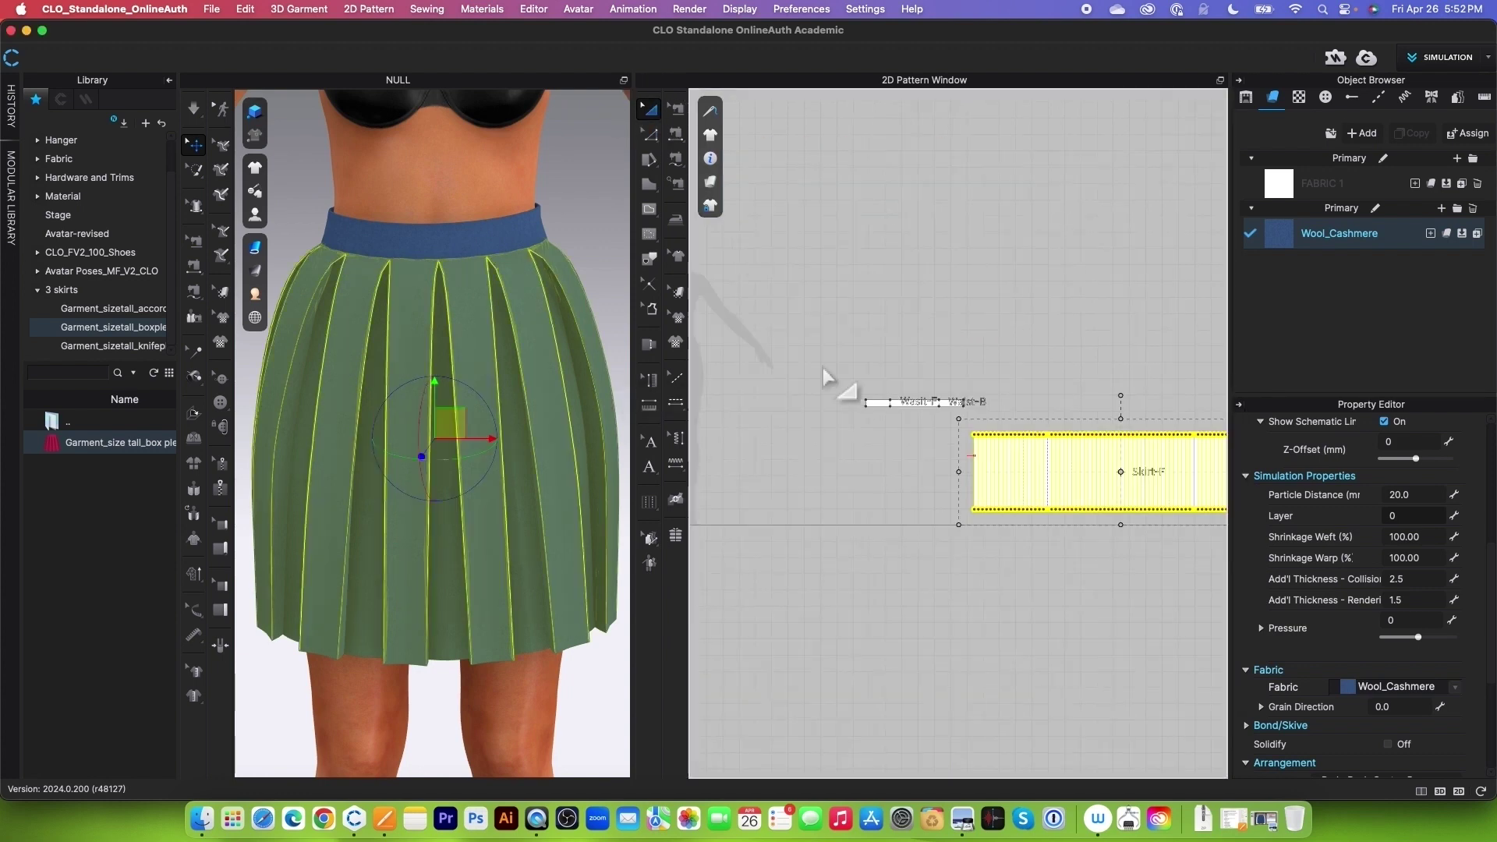
scroll(936, 439, up, 2)
drag(1026, 479, 806, 479)
scroll(1066, 372, down, 2)
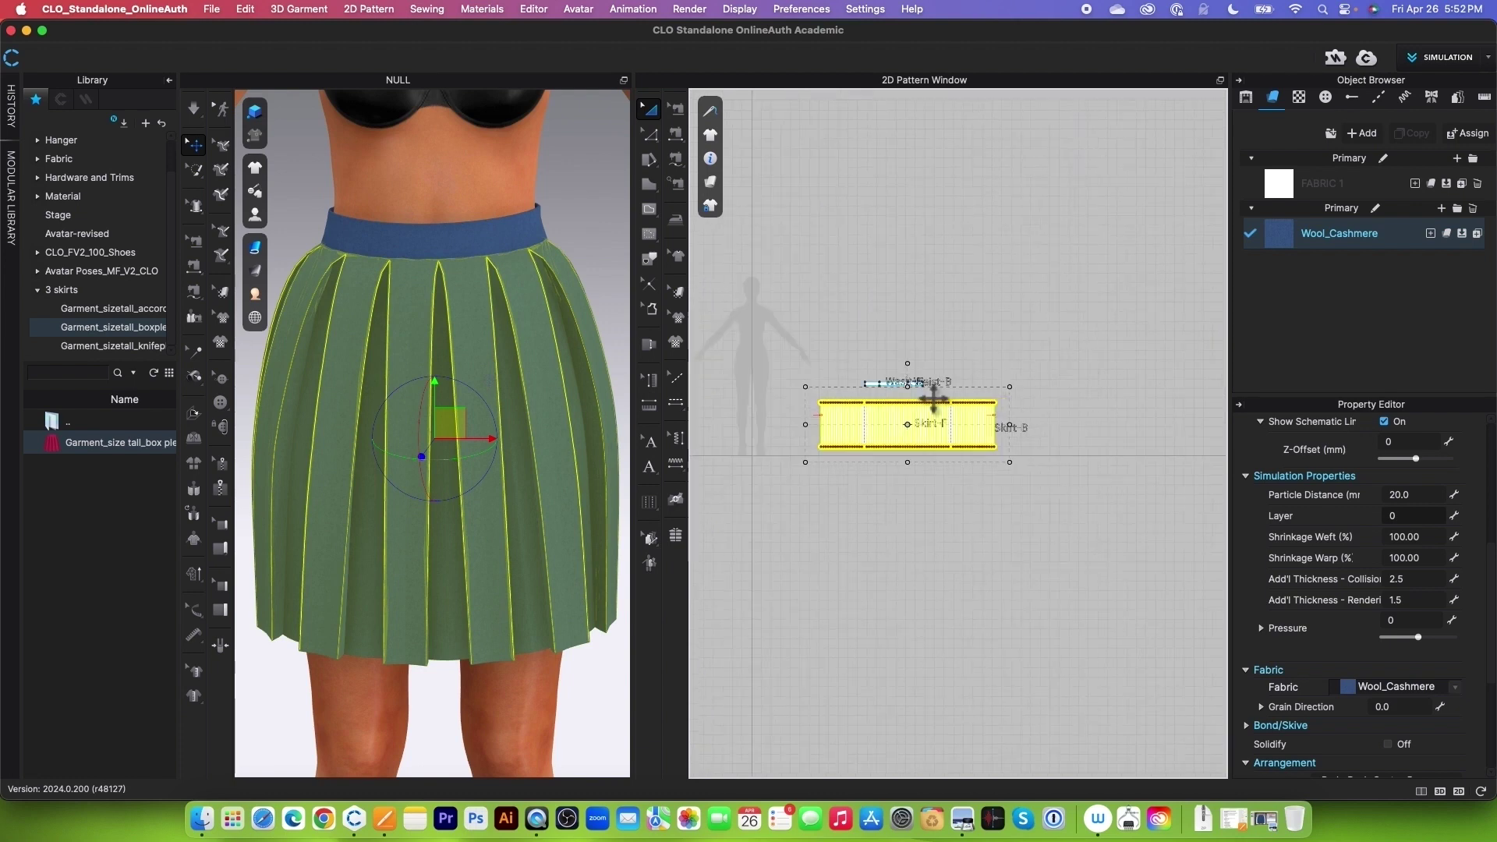